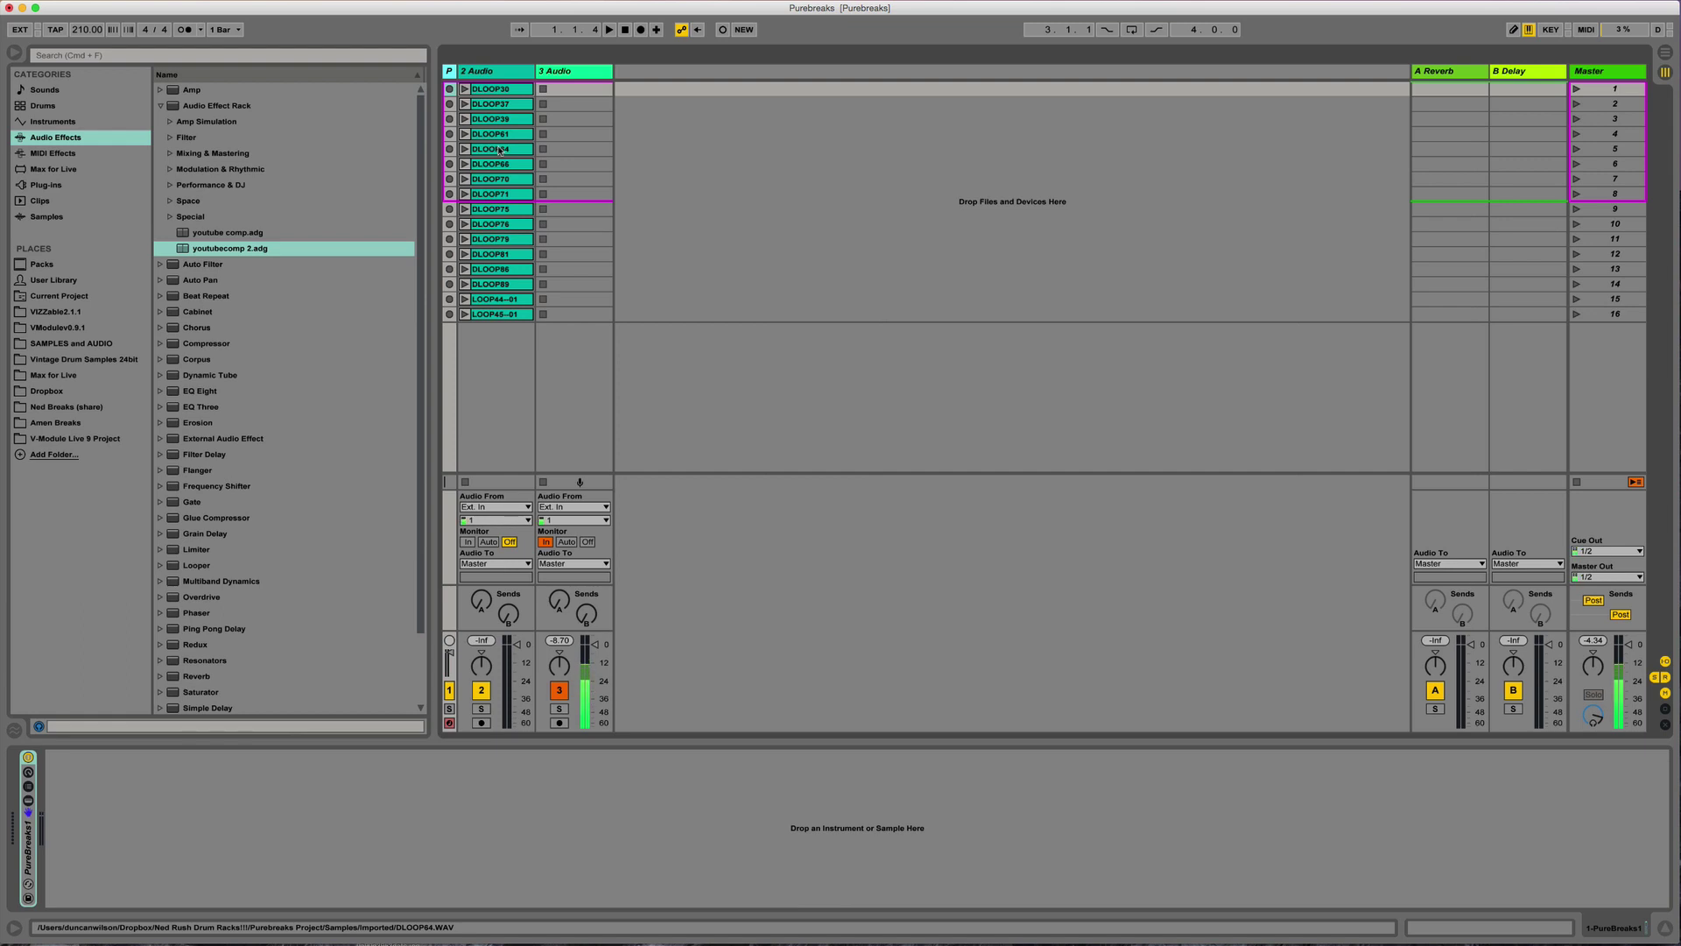
Step: Look through the drum loop clips on the 2 Audio track, from DLOOP30 down to LOOP45-01, with the track temporarily widened
left_click(497, 90)
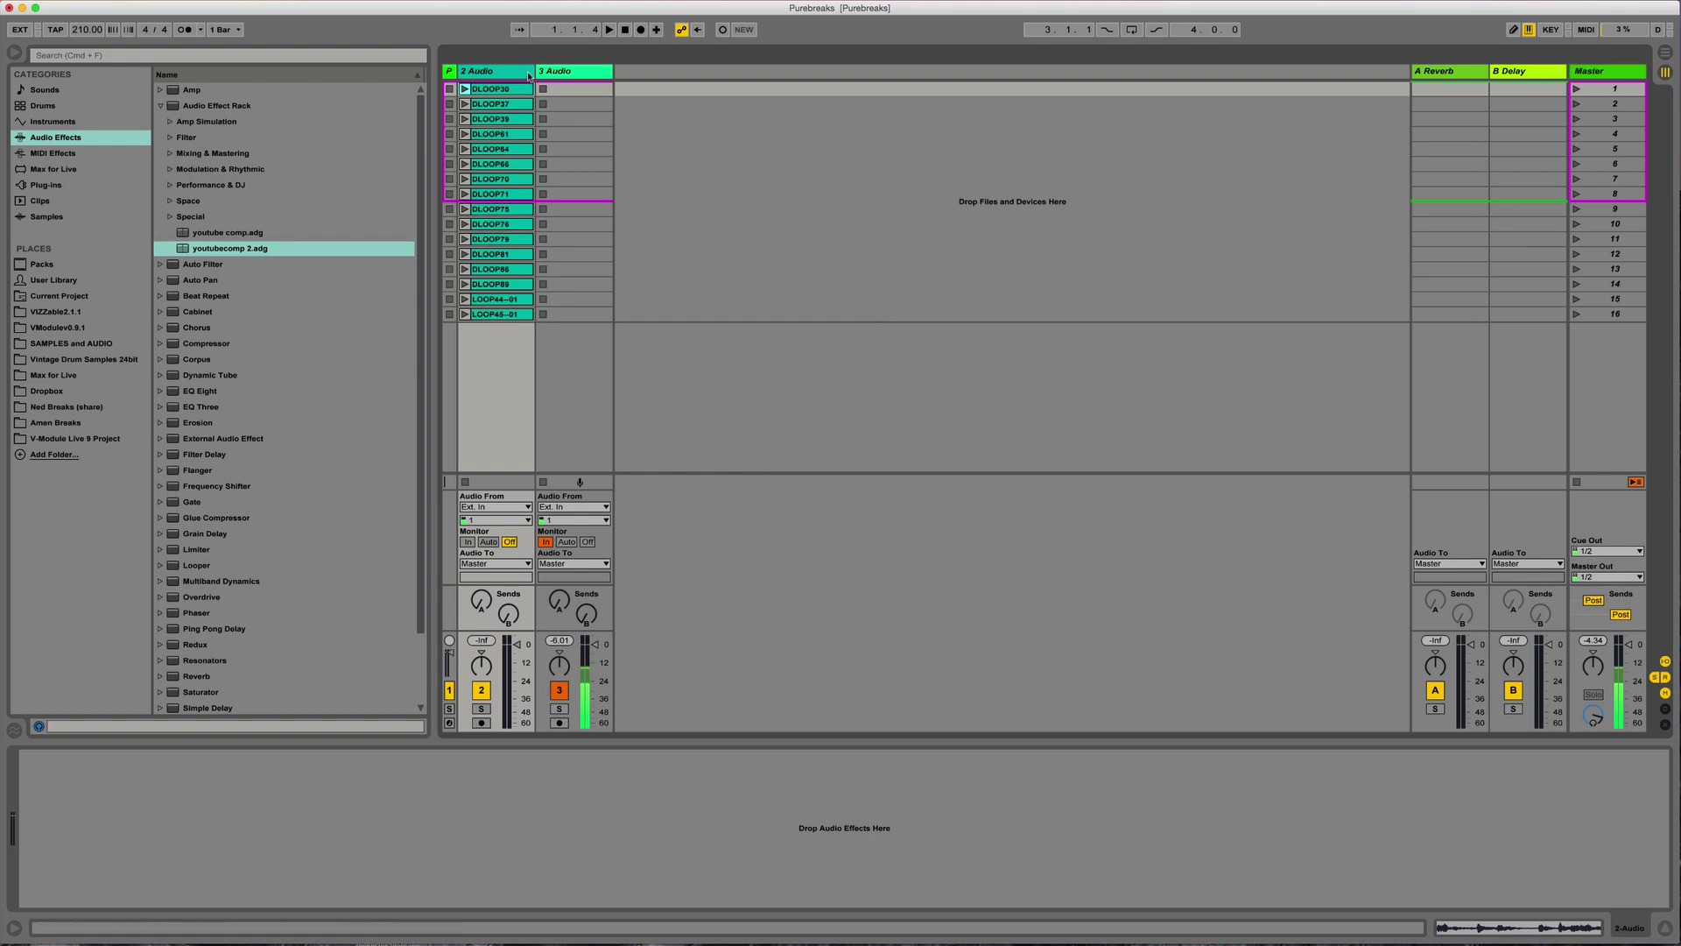
left_click(533, 72)
left_click_drag(536, 72, 675, 72)
left_click(531, 92)
left_click(535, 104)
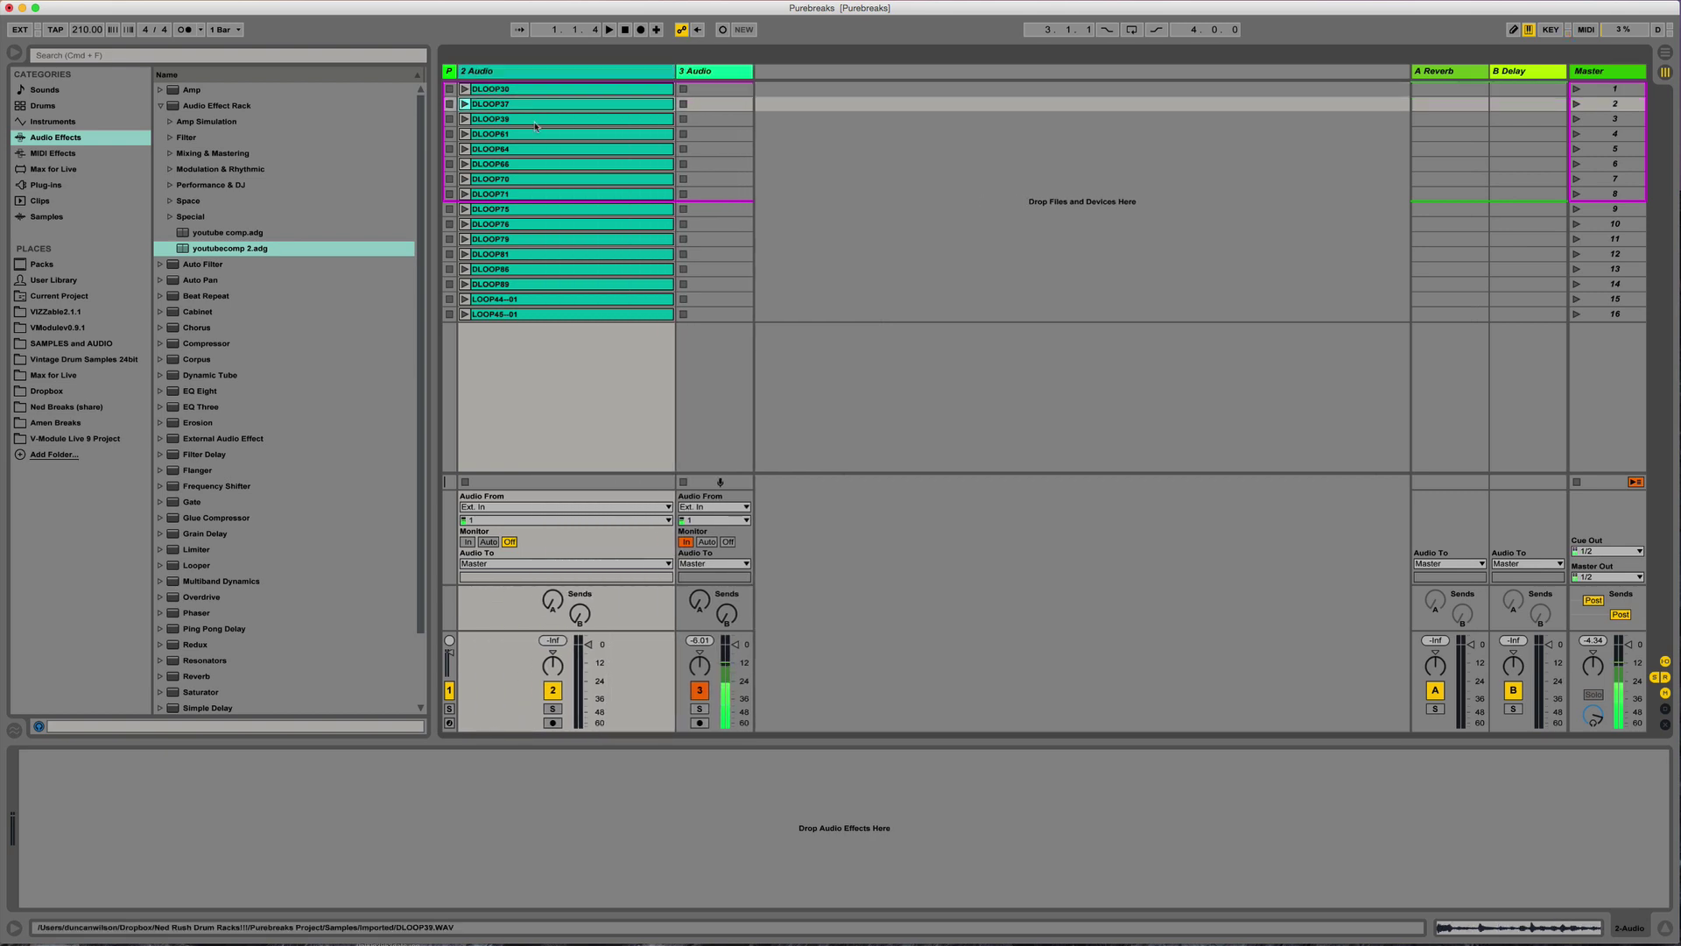
left_click(535, 120)
left_click(535, 136)
left_click(532, 167)
left_click(529, 195)
left_click(526, 241)
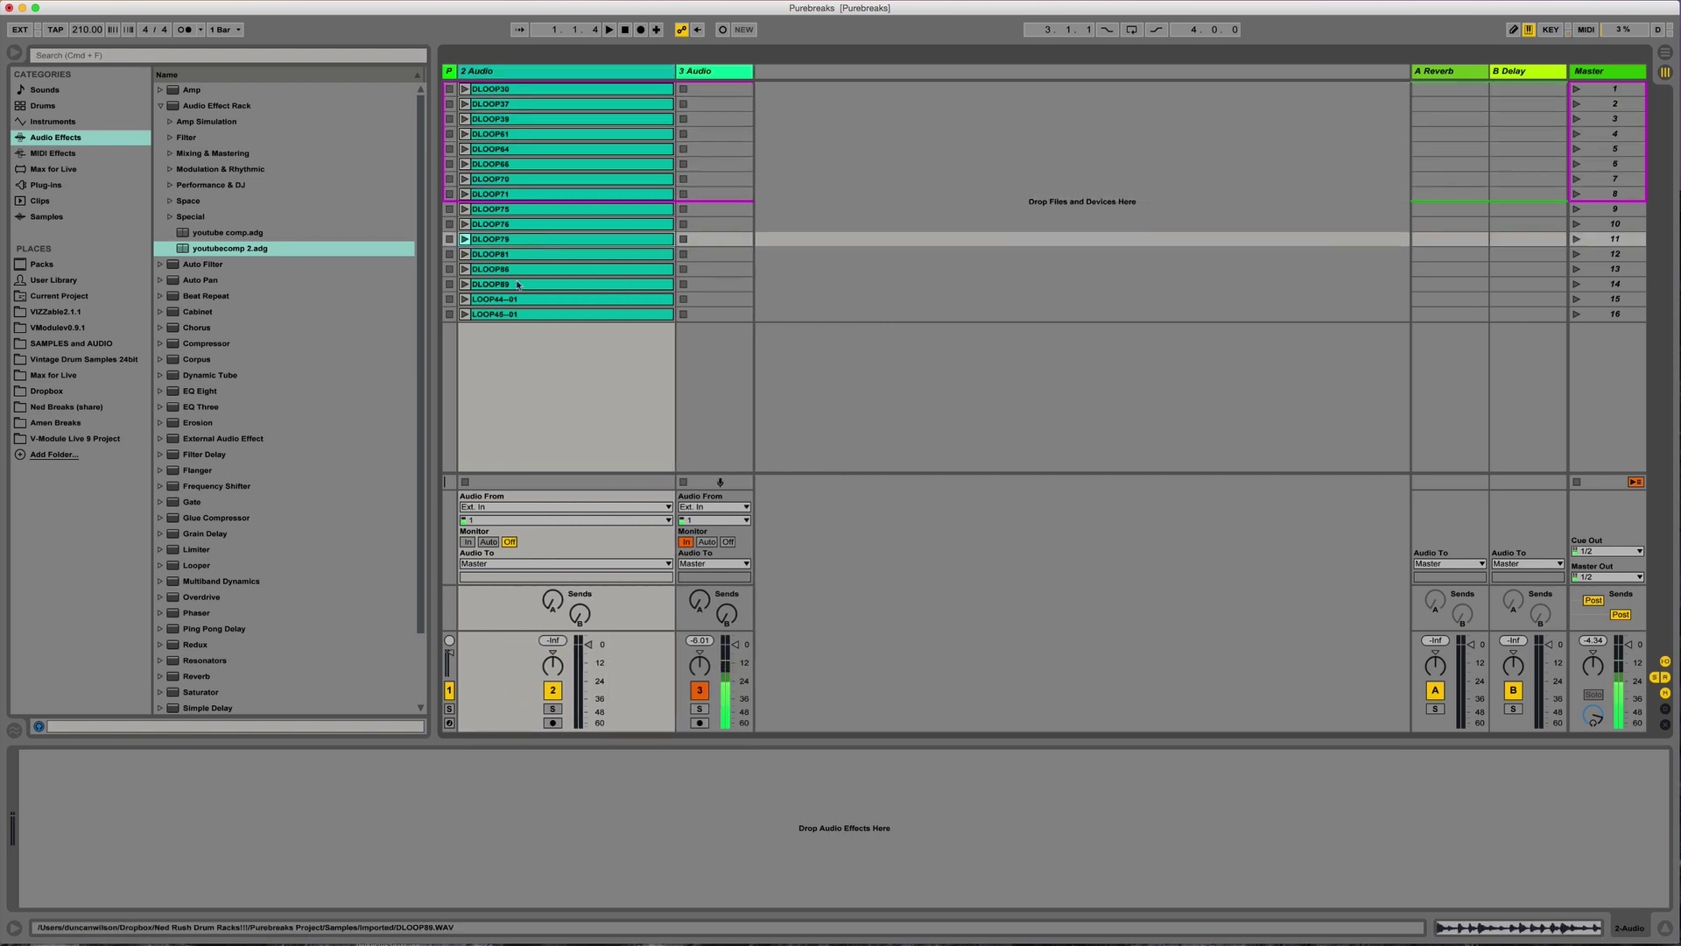
left_click(521, 286)
left_click(519, 316)
left_click(548, 92)
left_click(539, 105)
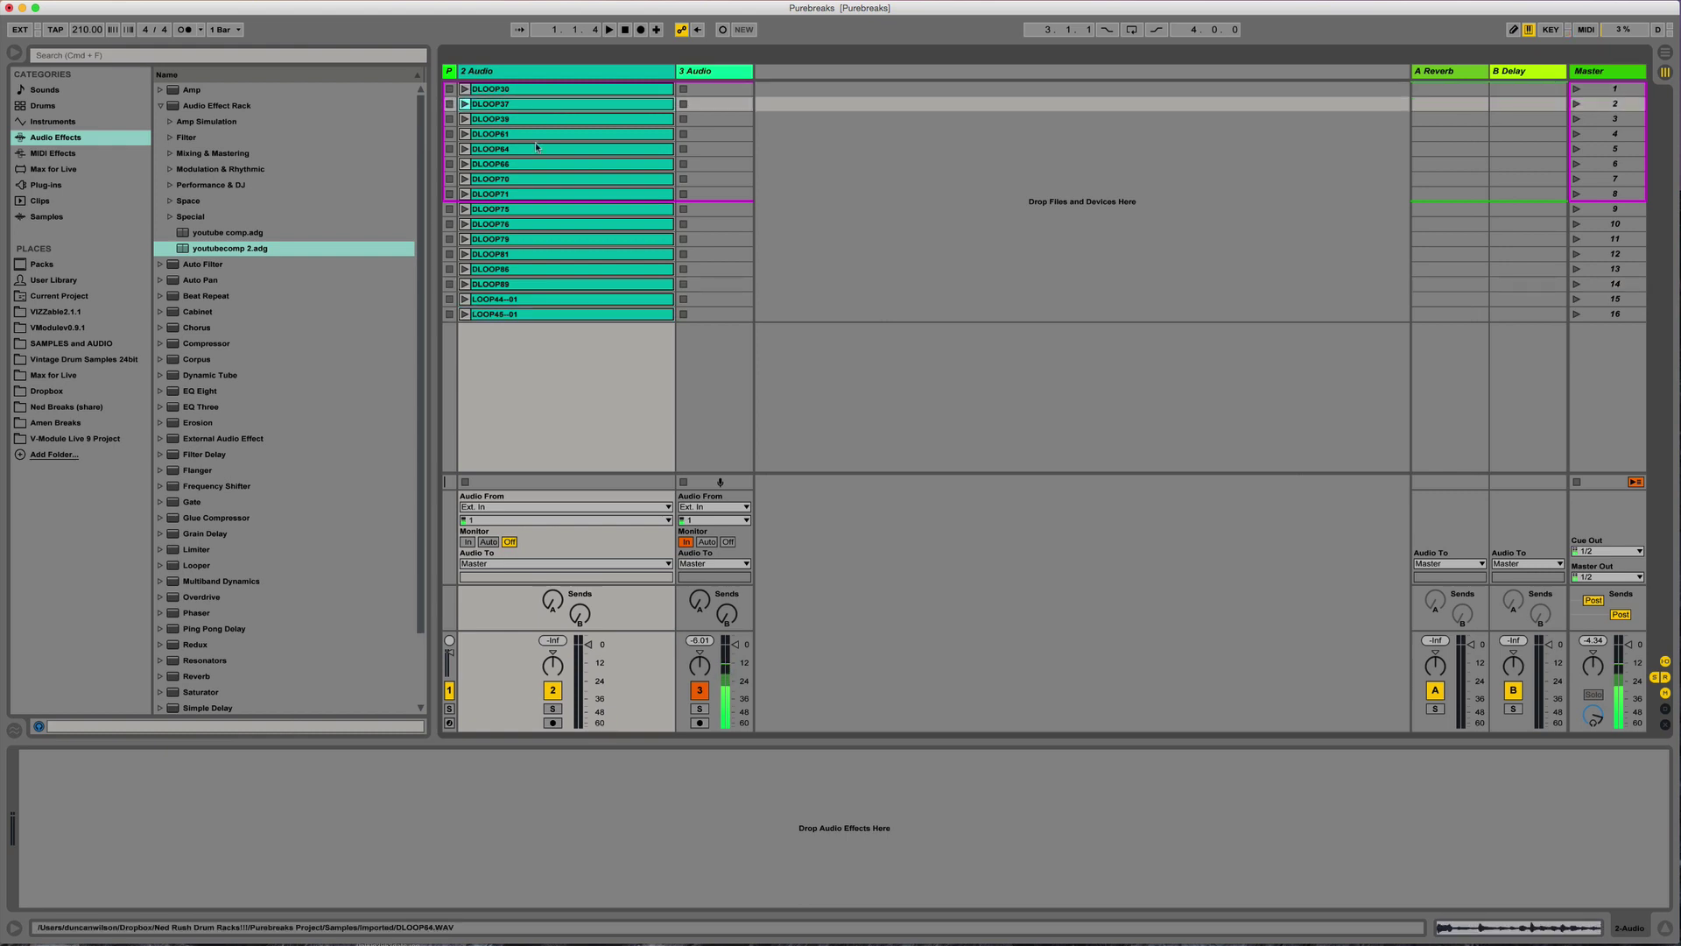
left_click(534, 149)
left_click(531, 192)
left_click(526, 239)
left_click(521, 313)
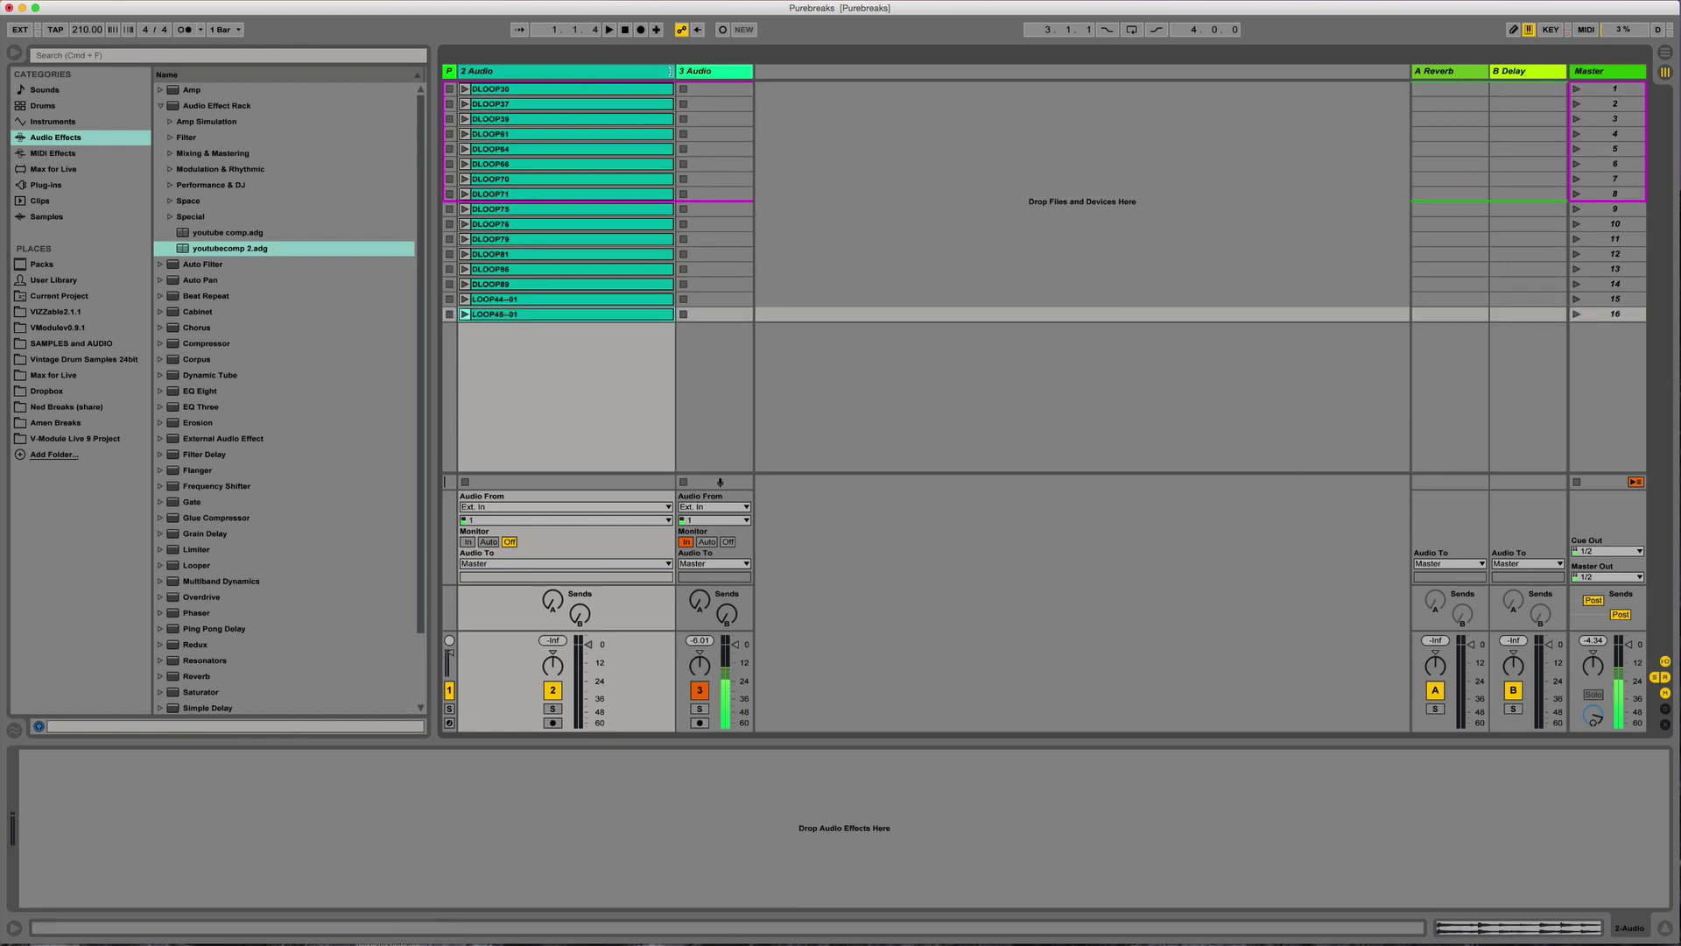
left_click_drag(613, 82, 536, 88)
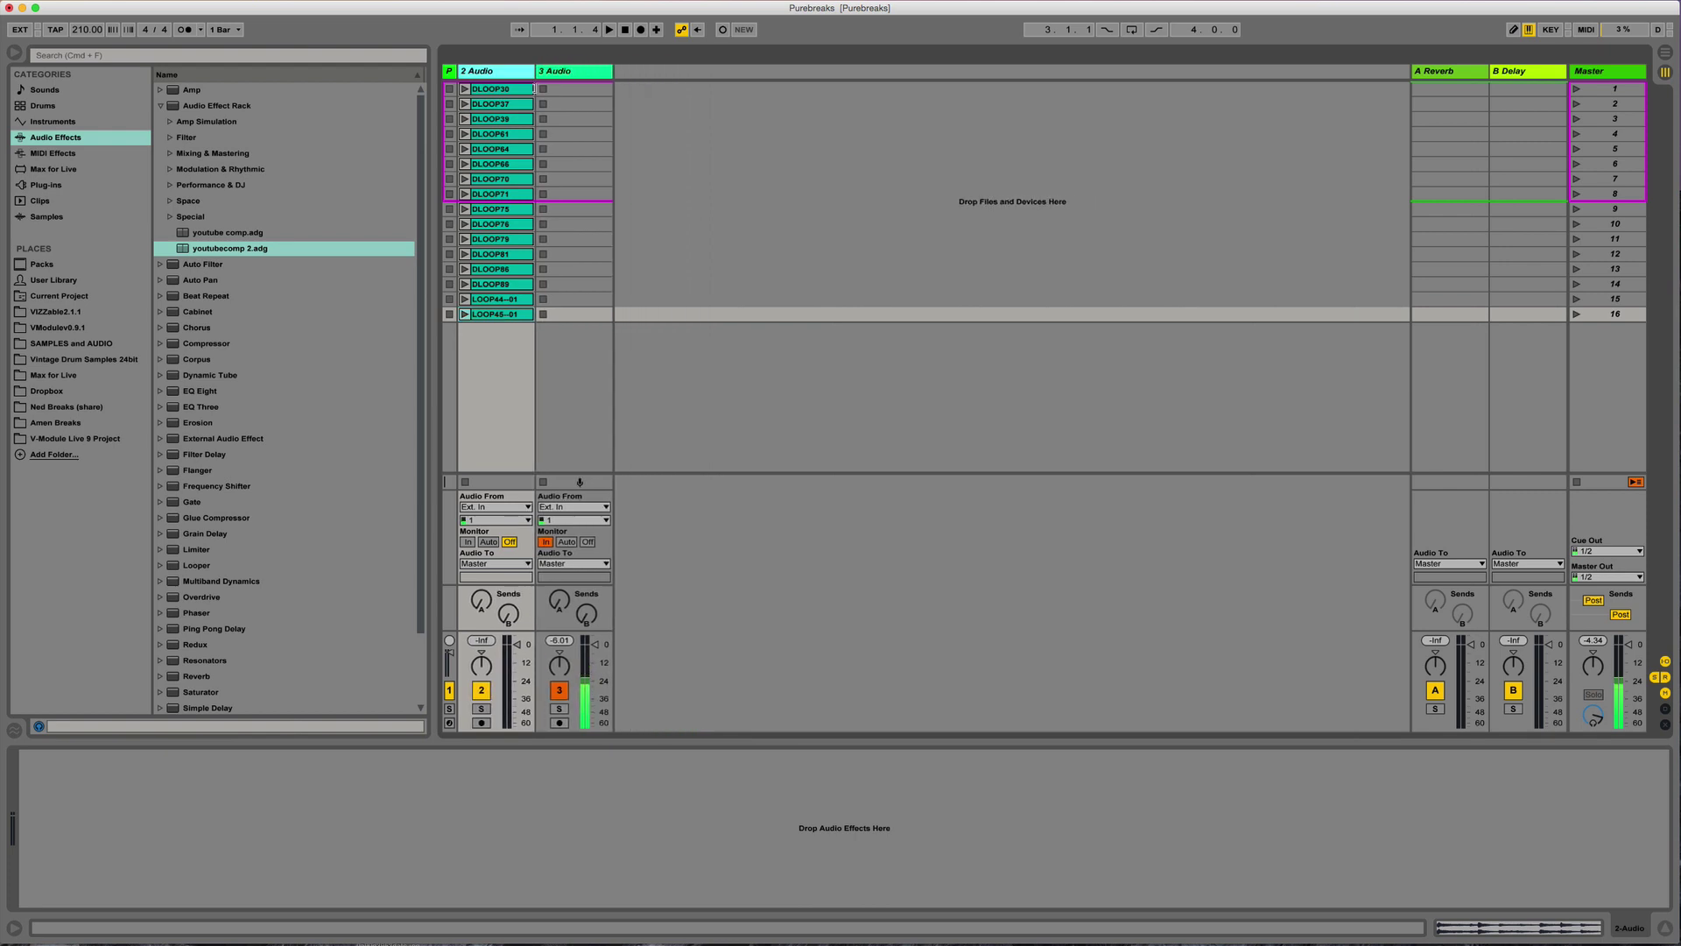
Step: Load an empty Drum Rack onto a new MIDI track beside 3 Audio
left_click(42, 105)
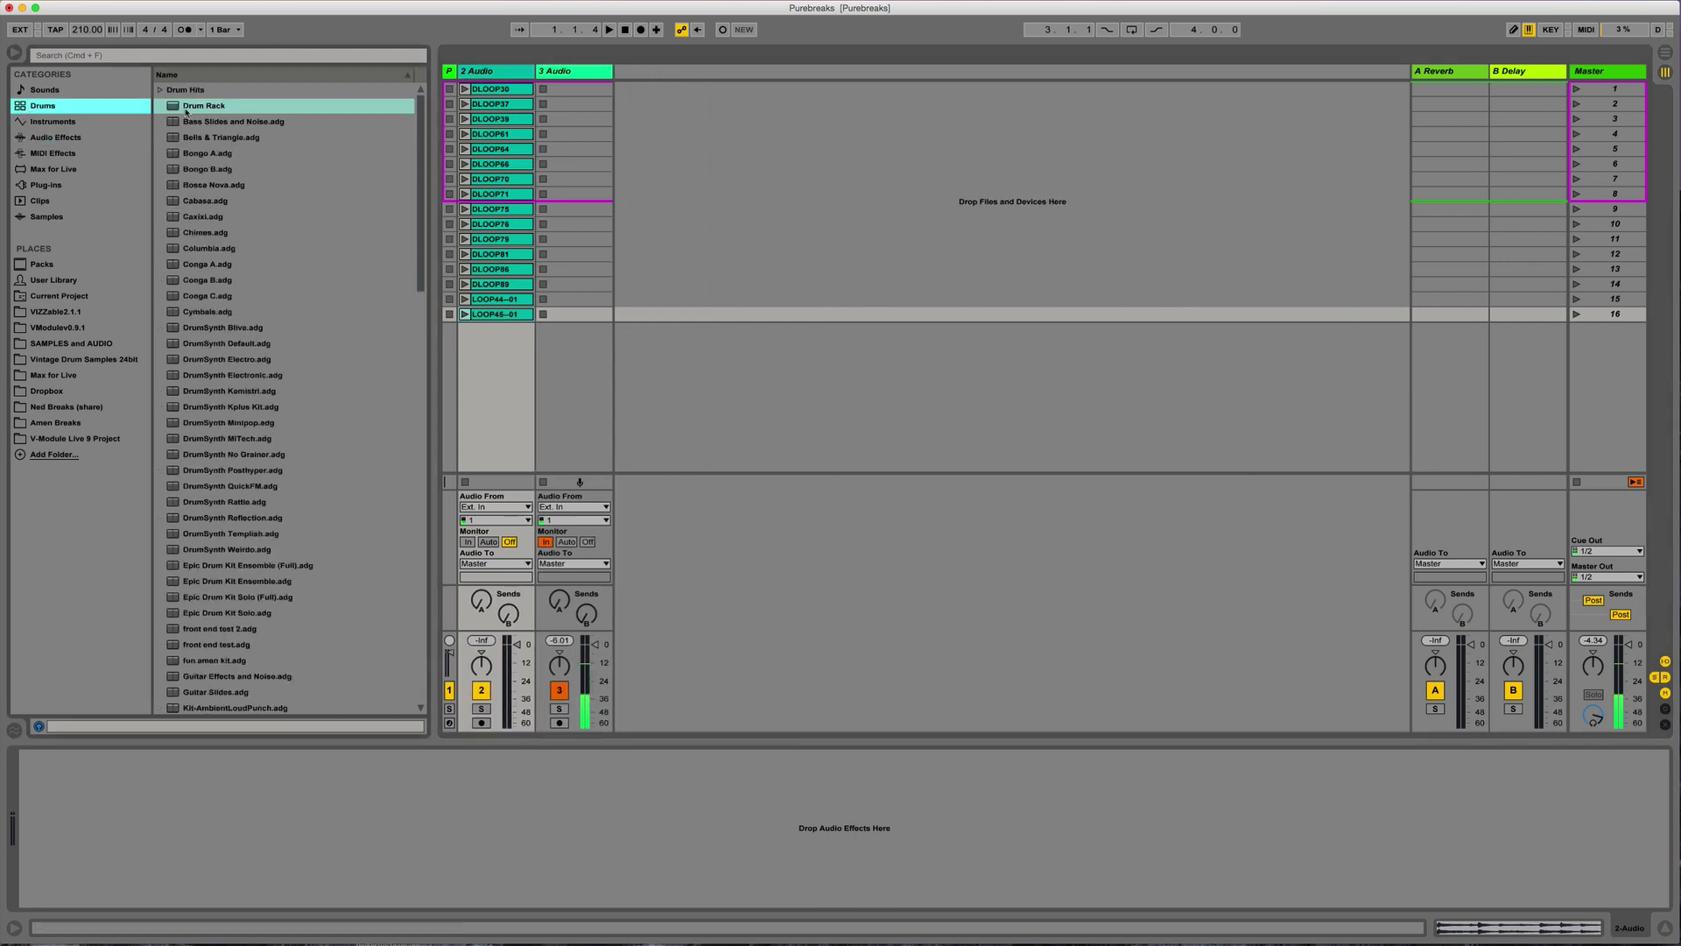
left_click_drag(186, 111, 730, 168)
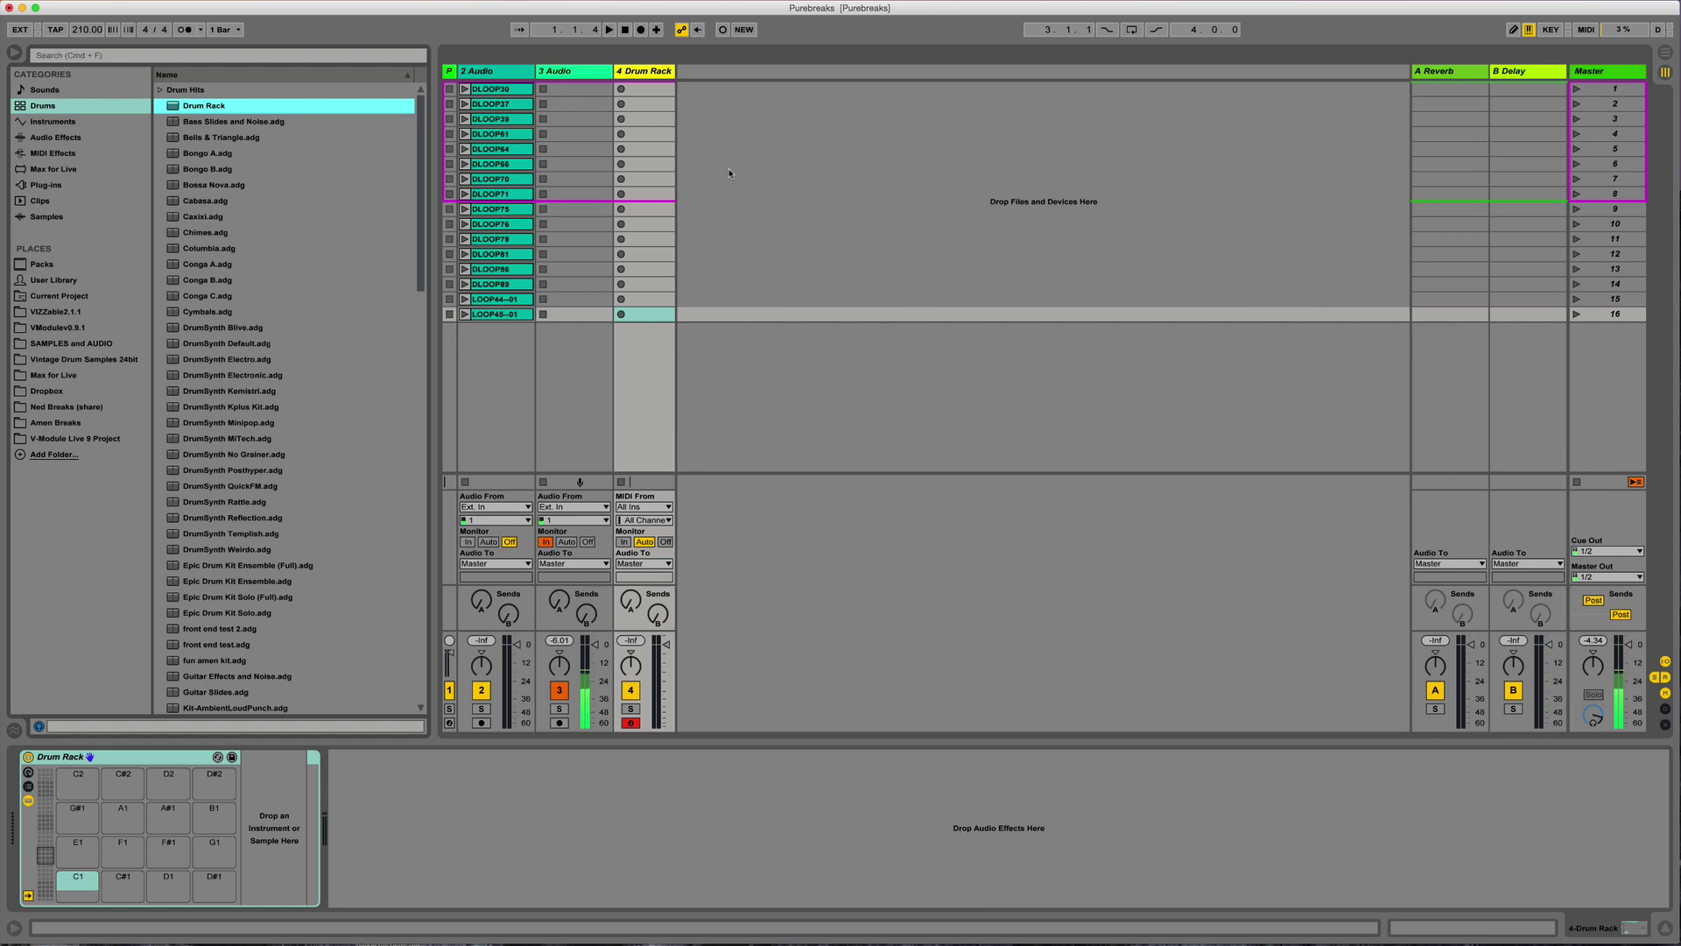
left_click_drag(679, 74, 723, 70)
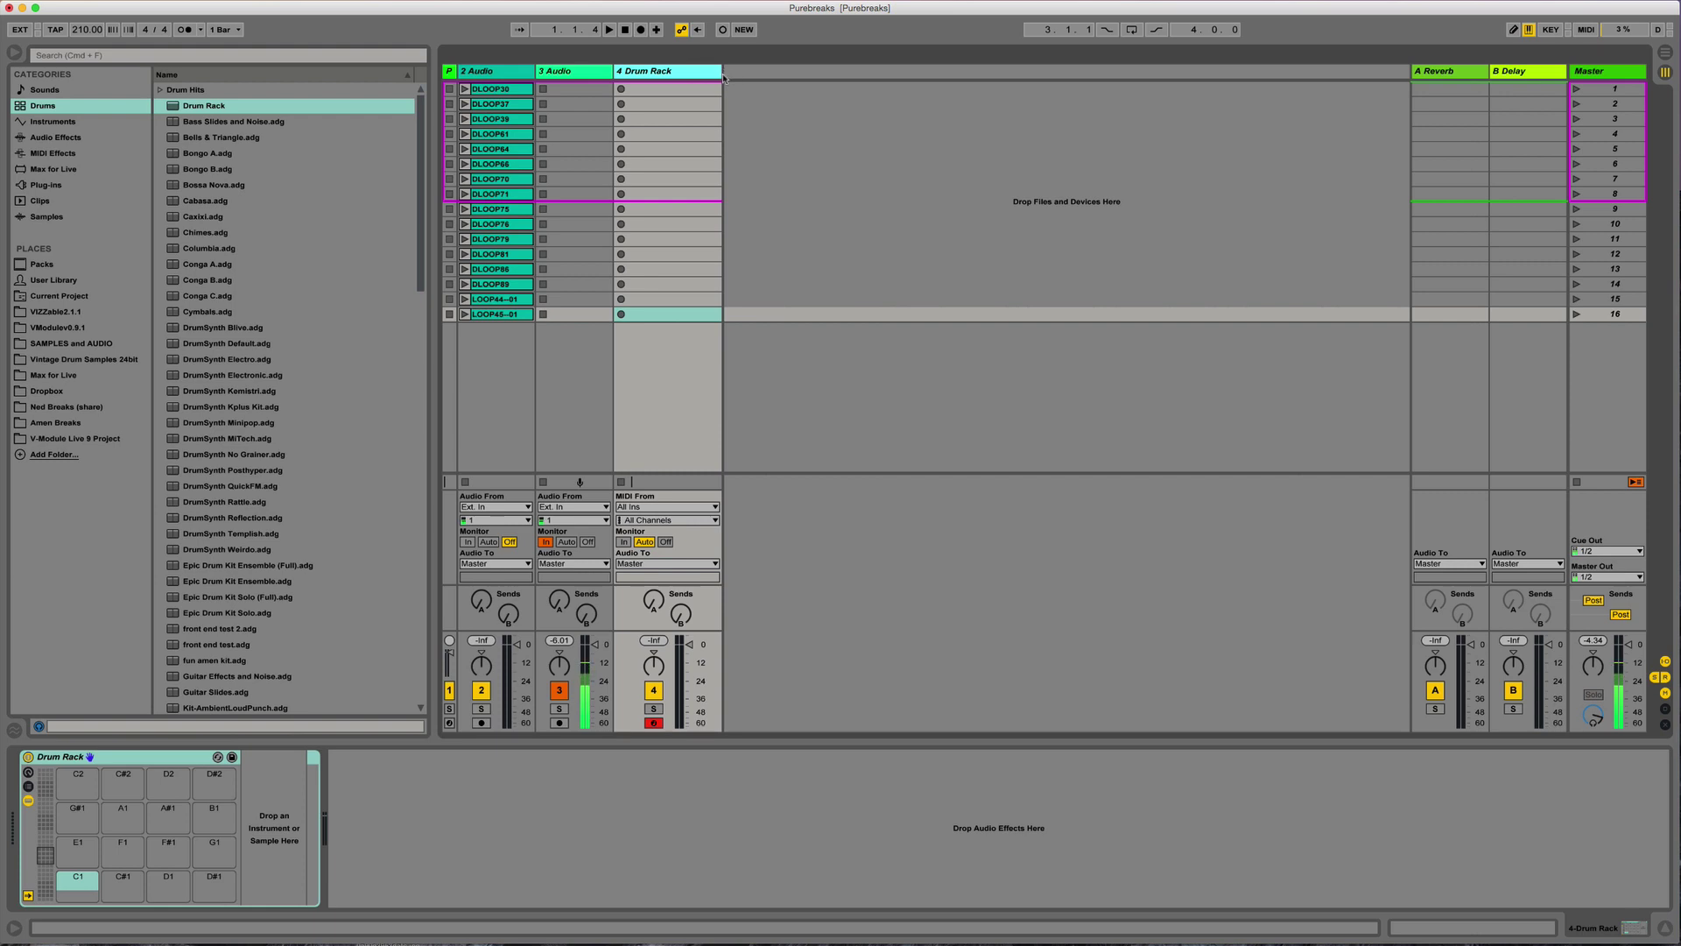
left_click_drag(719, 74, 695, 82)
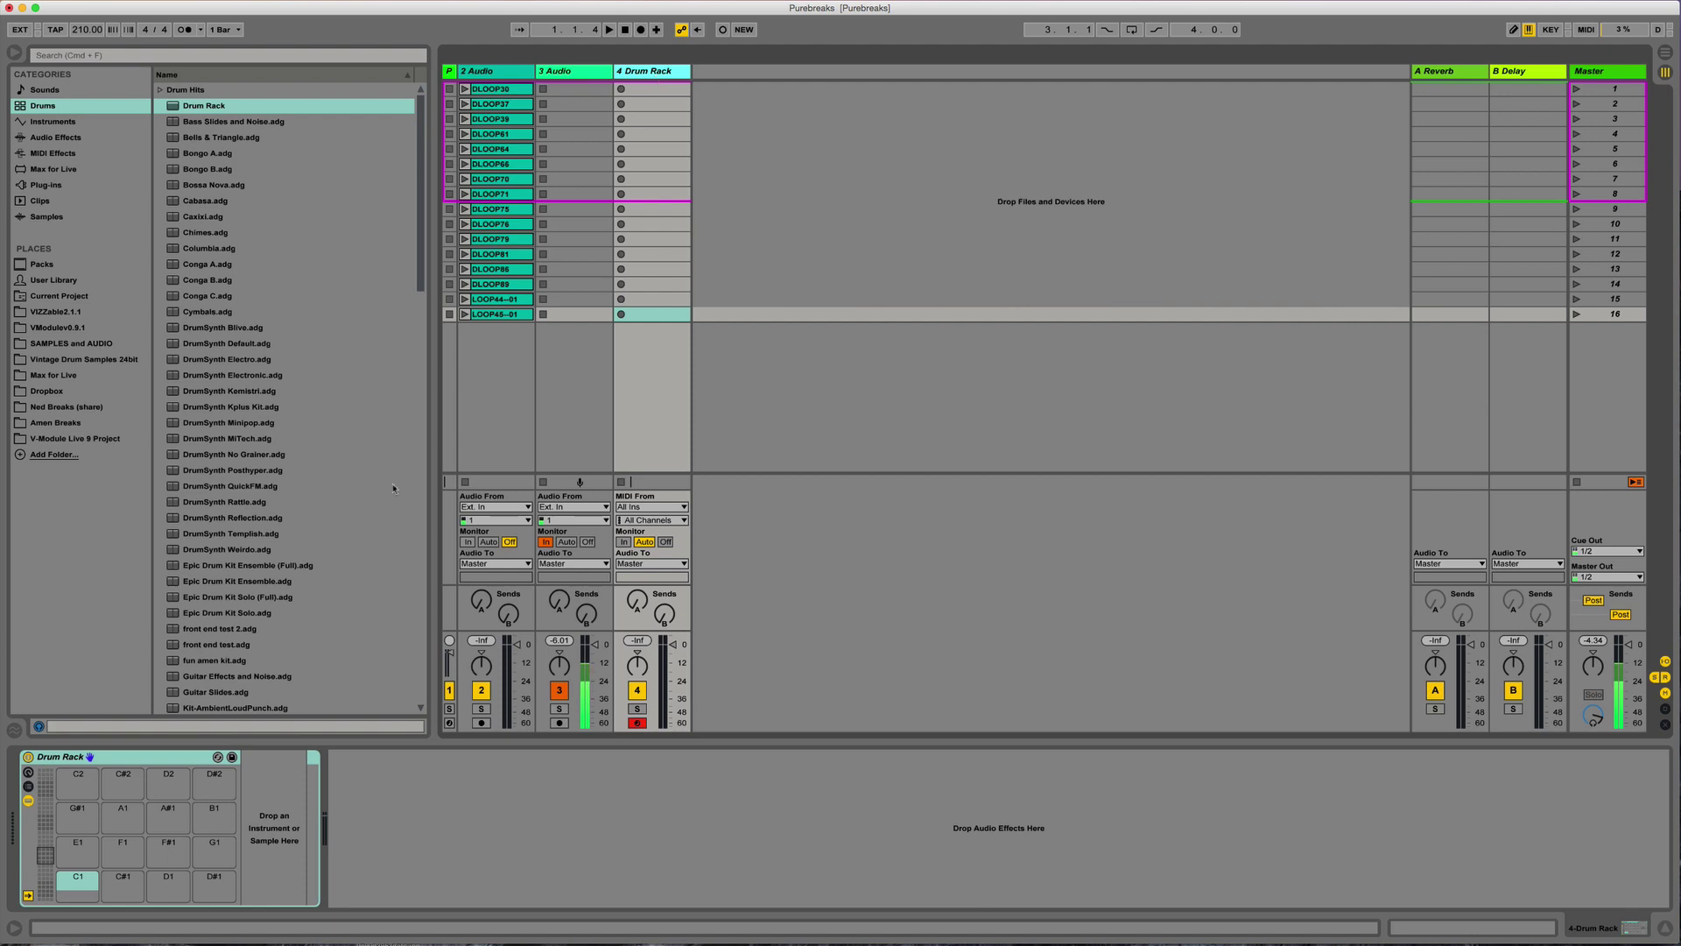
Step: Duplicate the Drum Rack track and recolour the copy blue-violet
key("super+d")
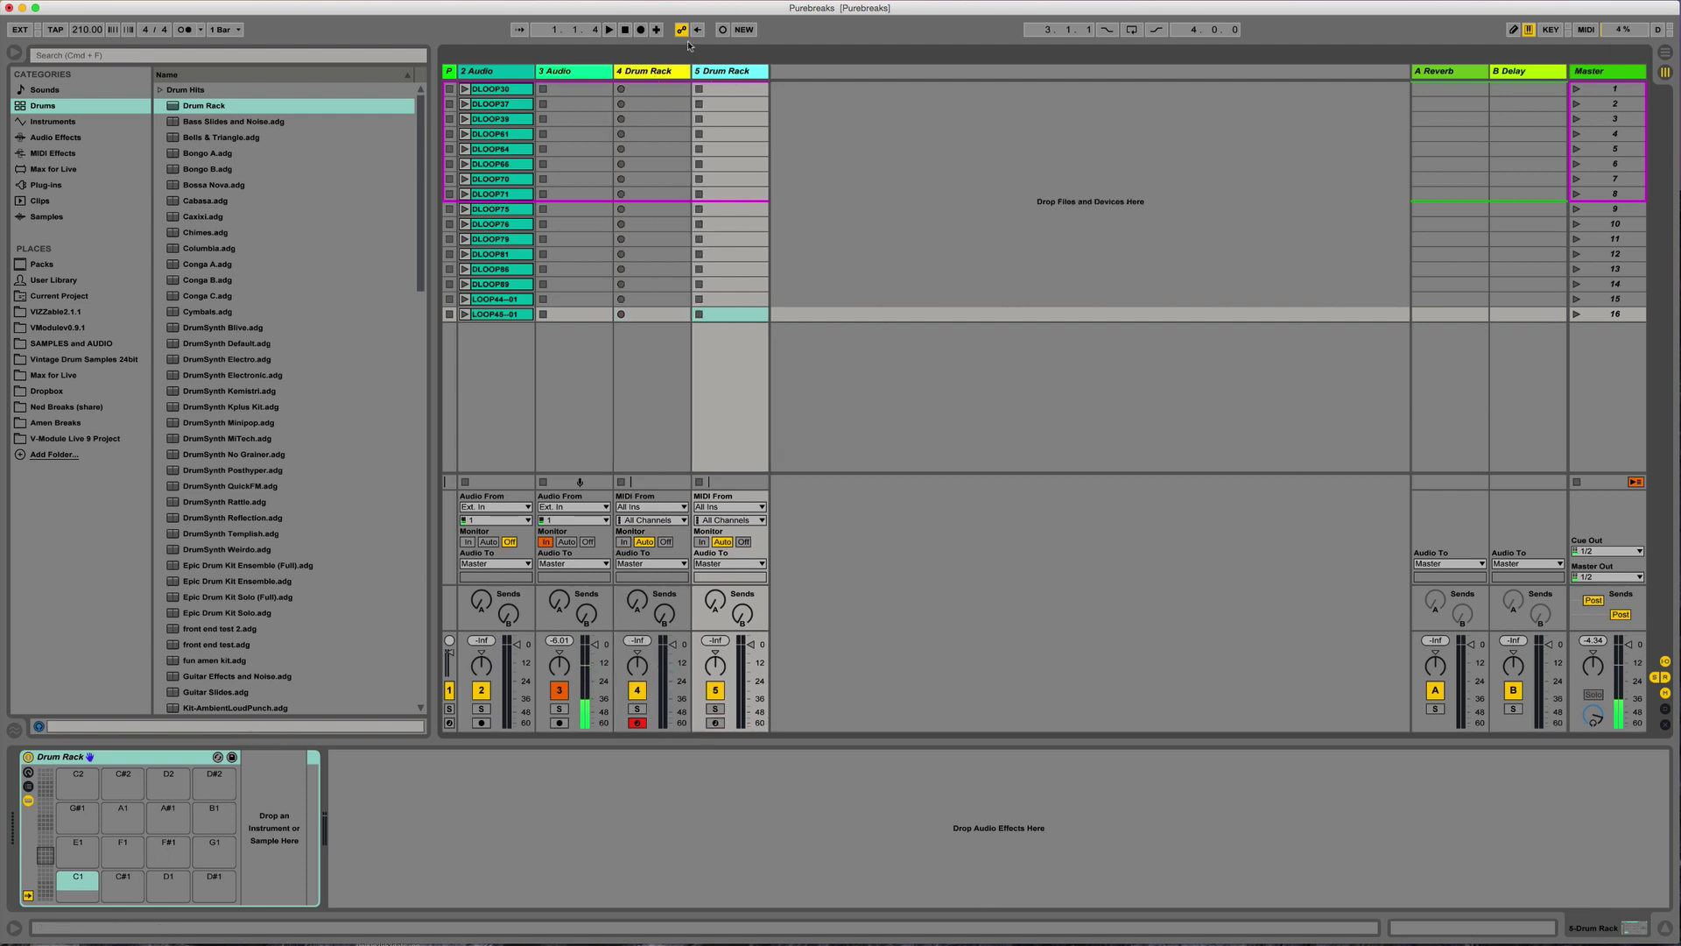
left_click(643, 79)
right_click(715, 74)
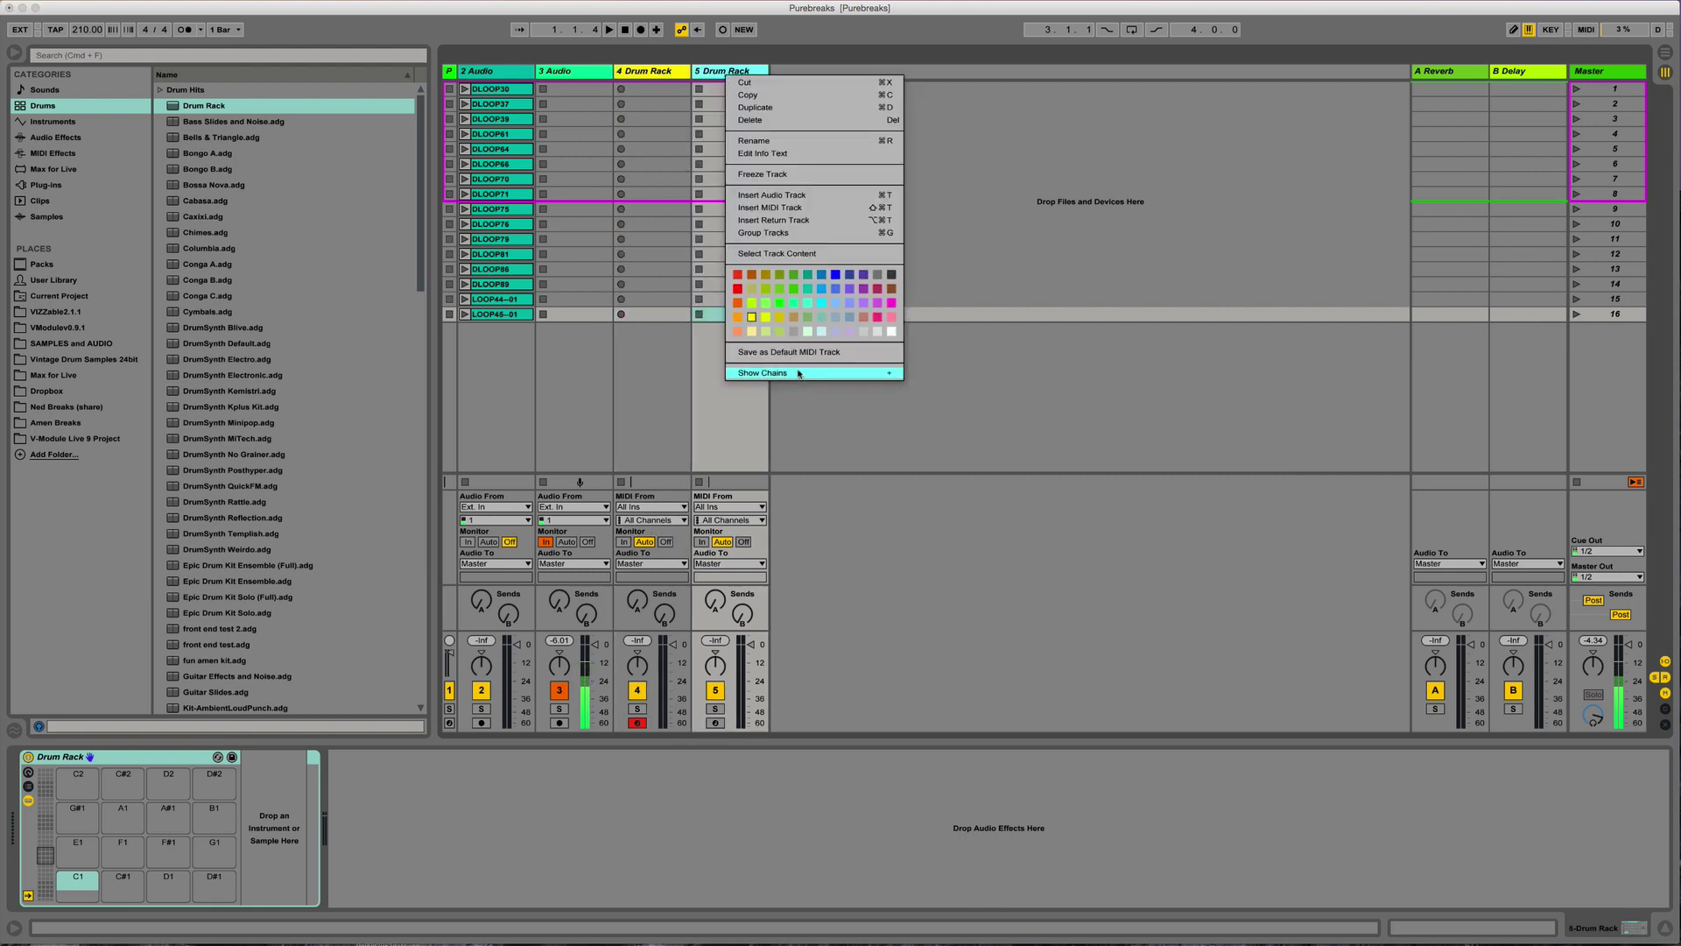
left_click(847, 306)
left_click(653, 73)
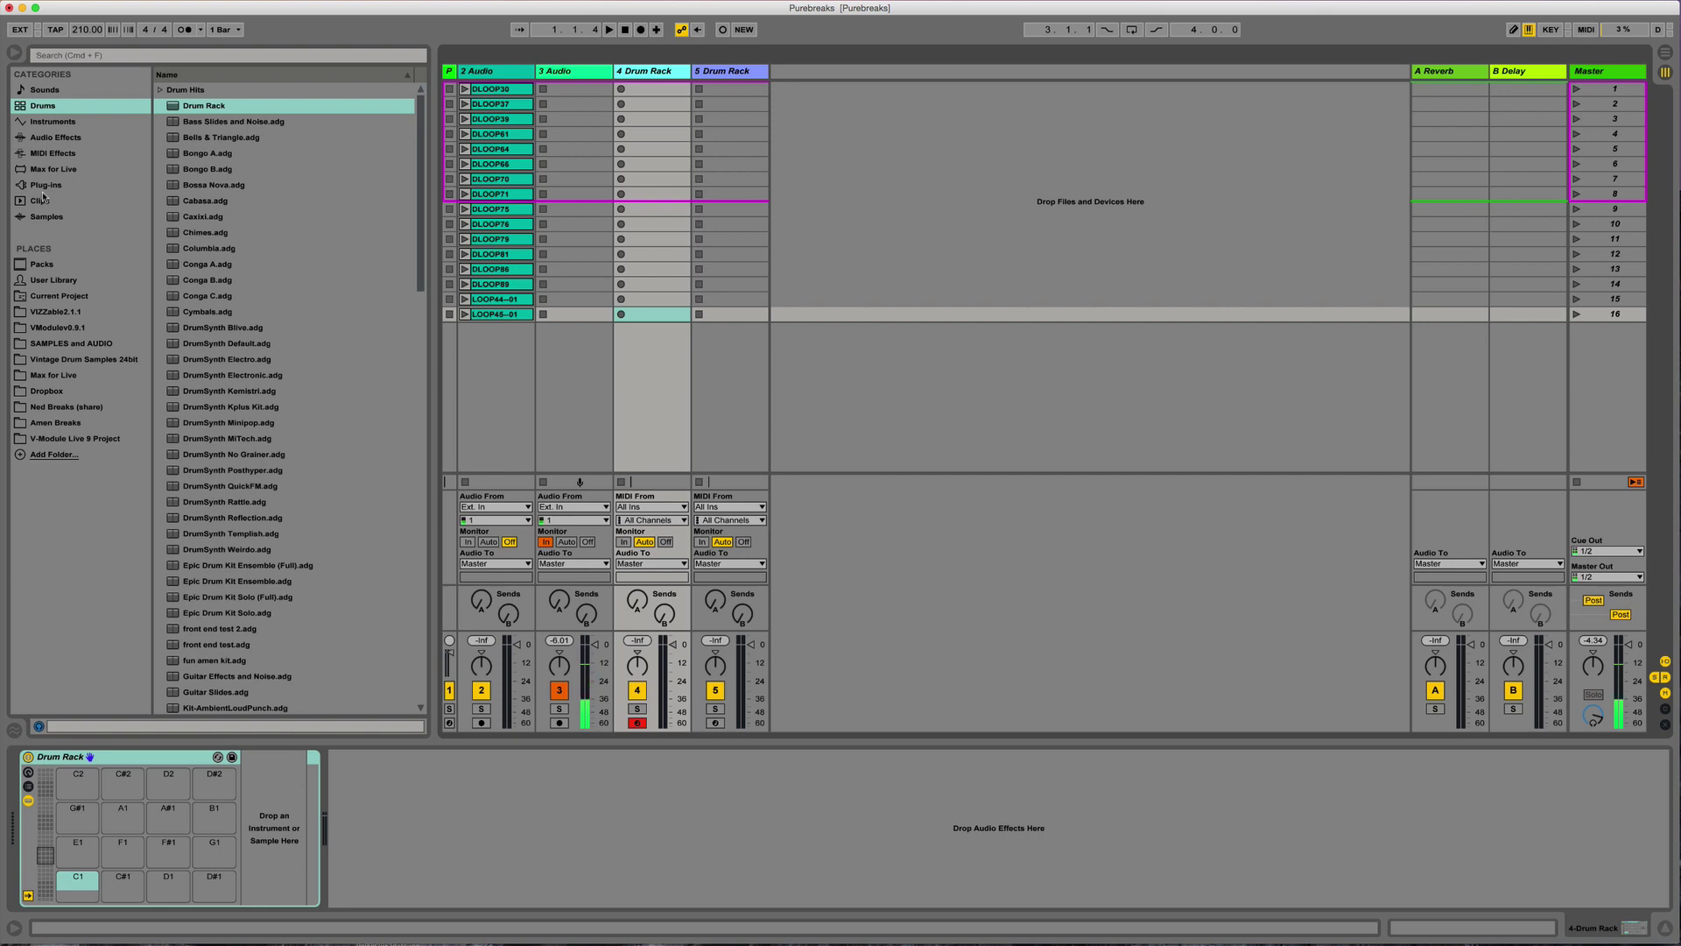
Step: Load an empty Simpler instrument onto a new MIDI track
left_click(48, 122)
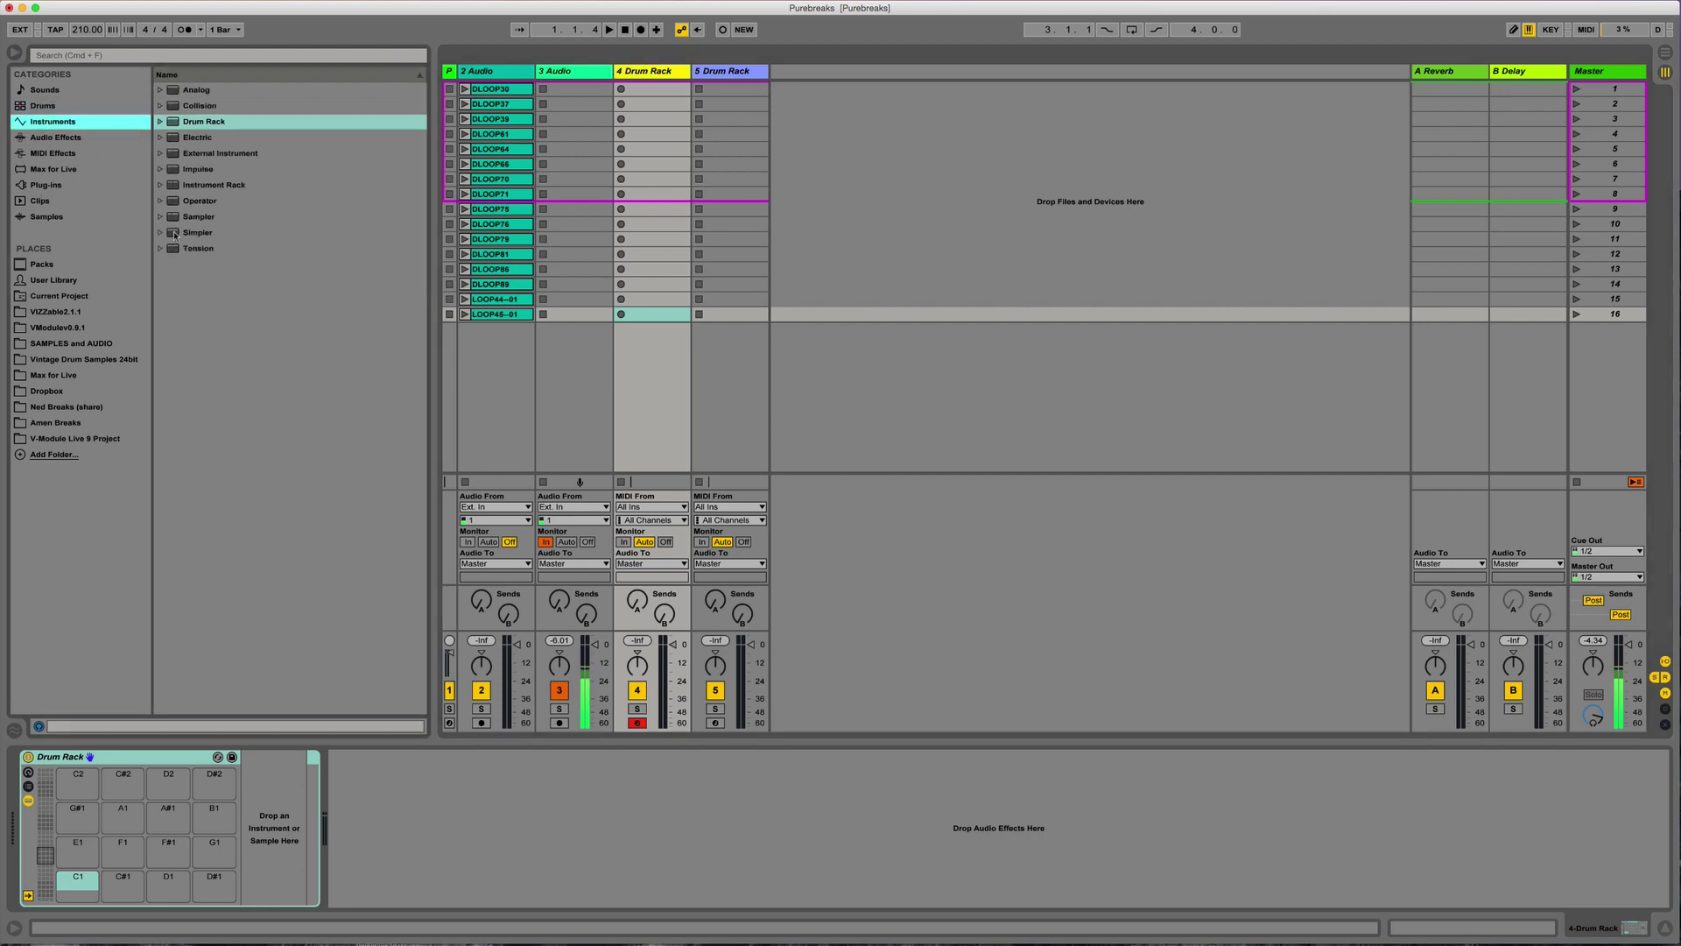
left_click_drag(173, 235, 865, 235)
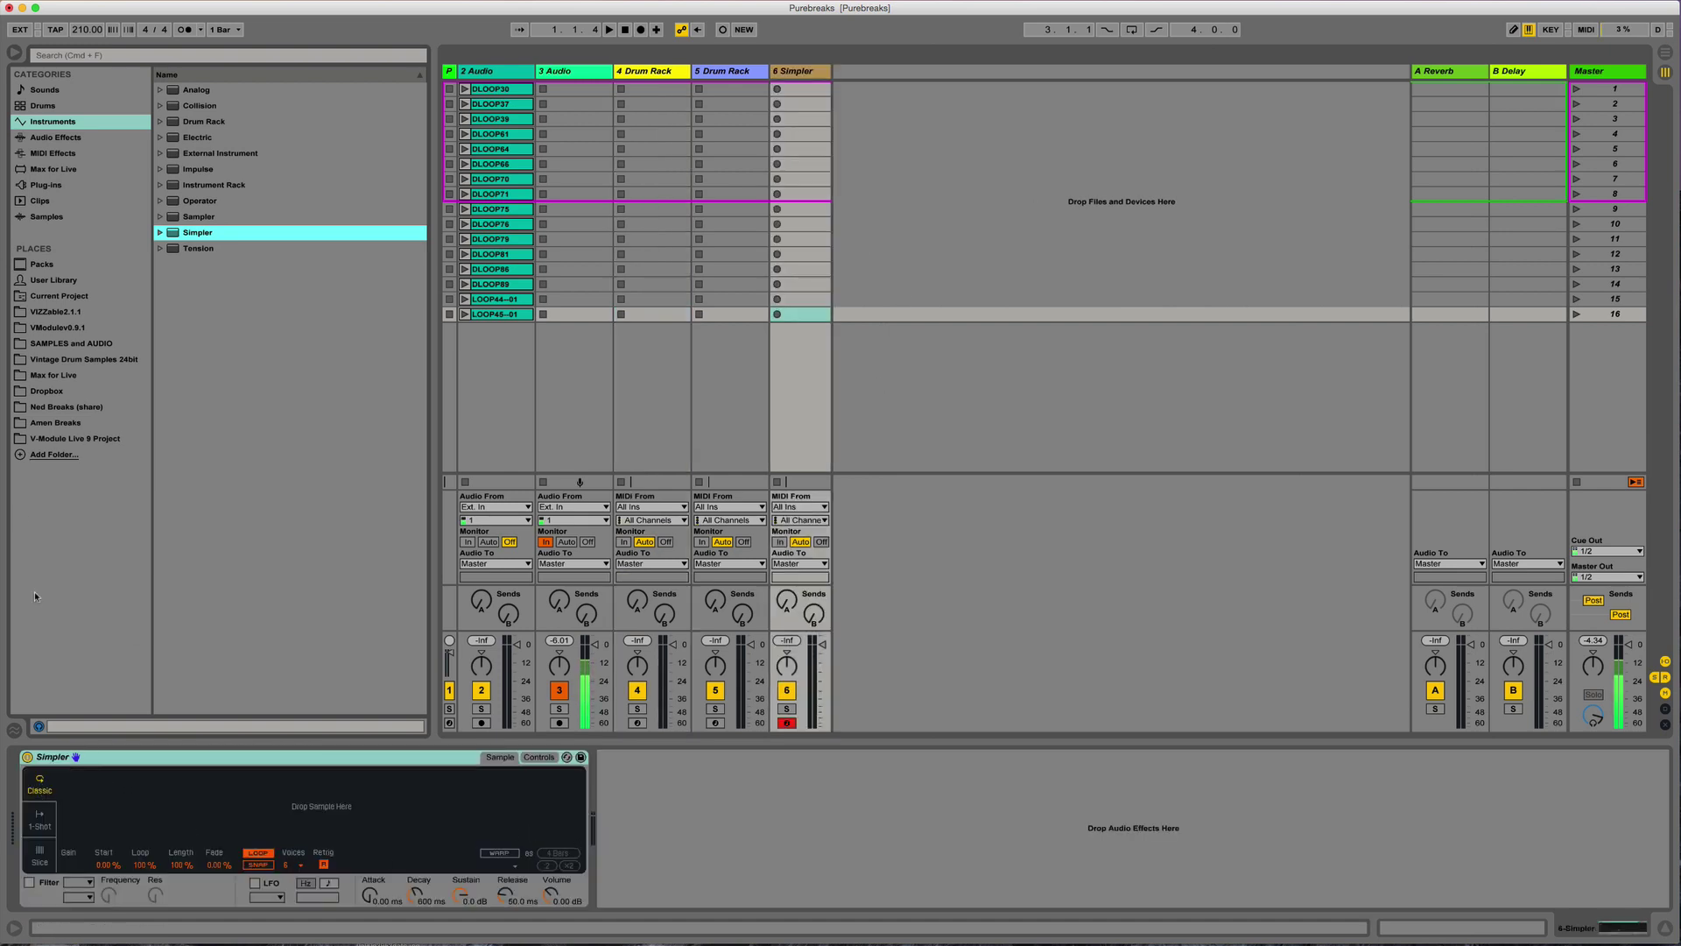
Step: Browse the User Library defaults for dropping samples and open the On Drum Rack folder
left_click(123, 281)
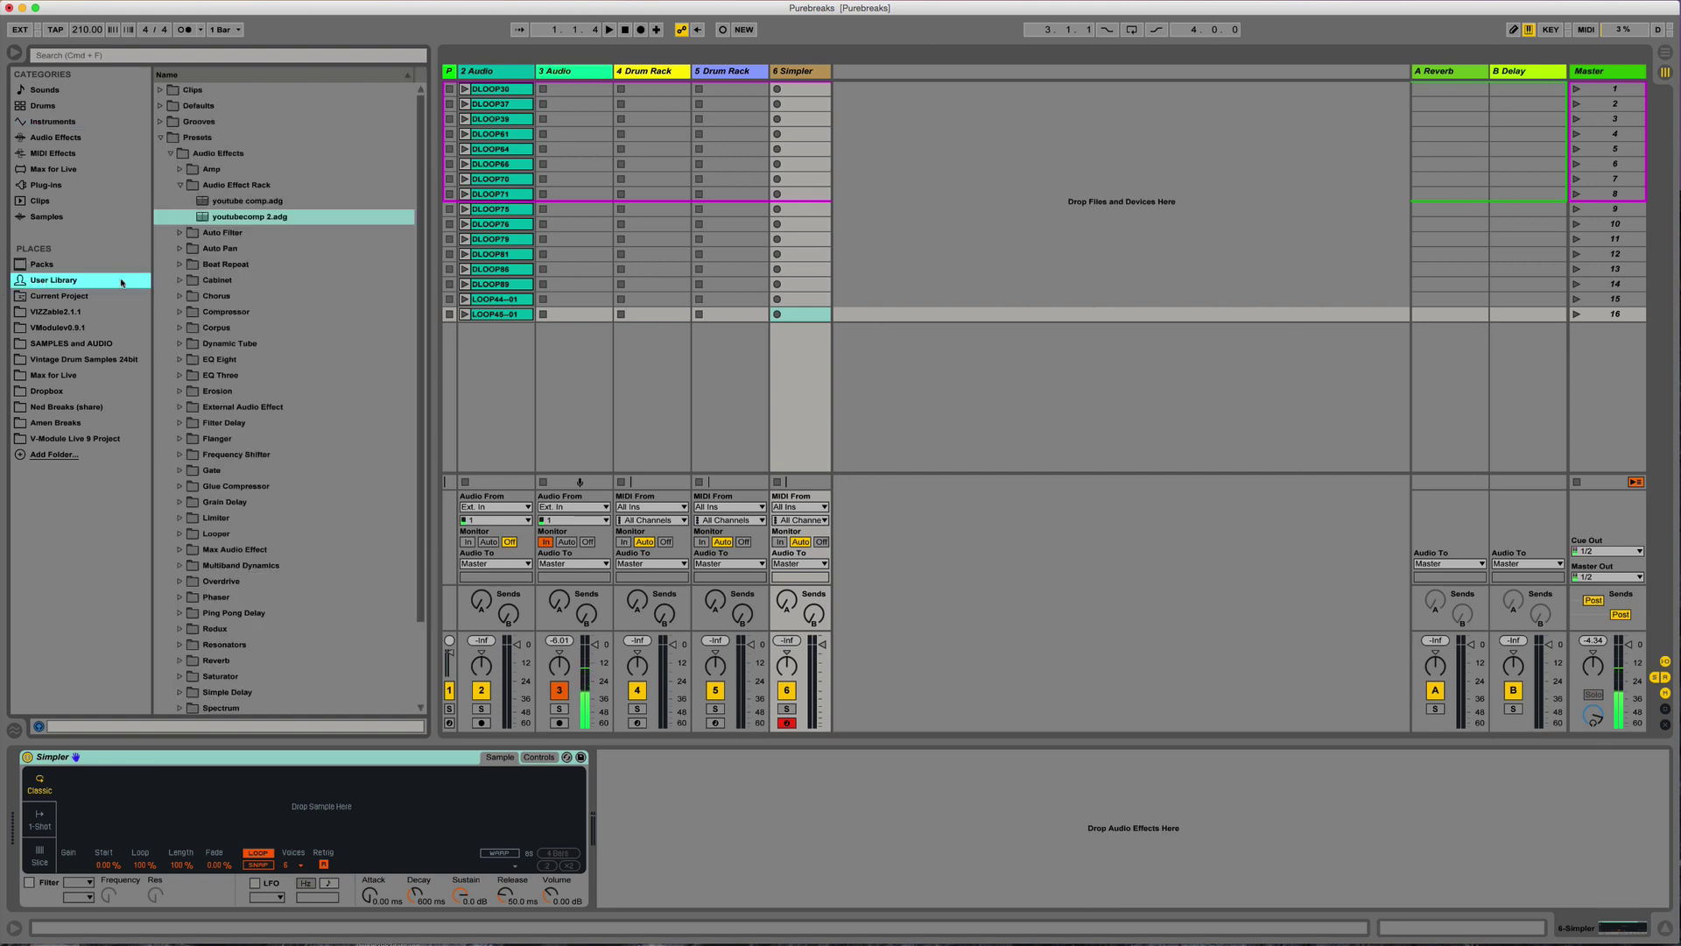
left_click(161, 138)
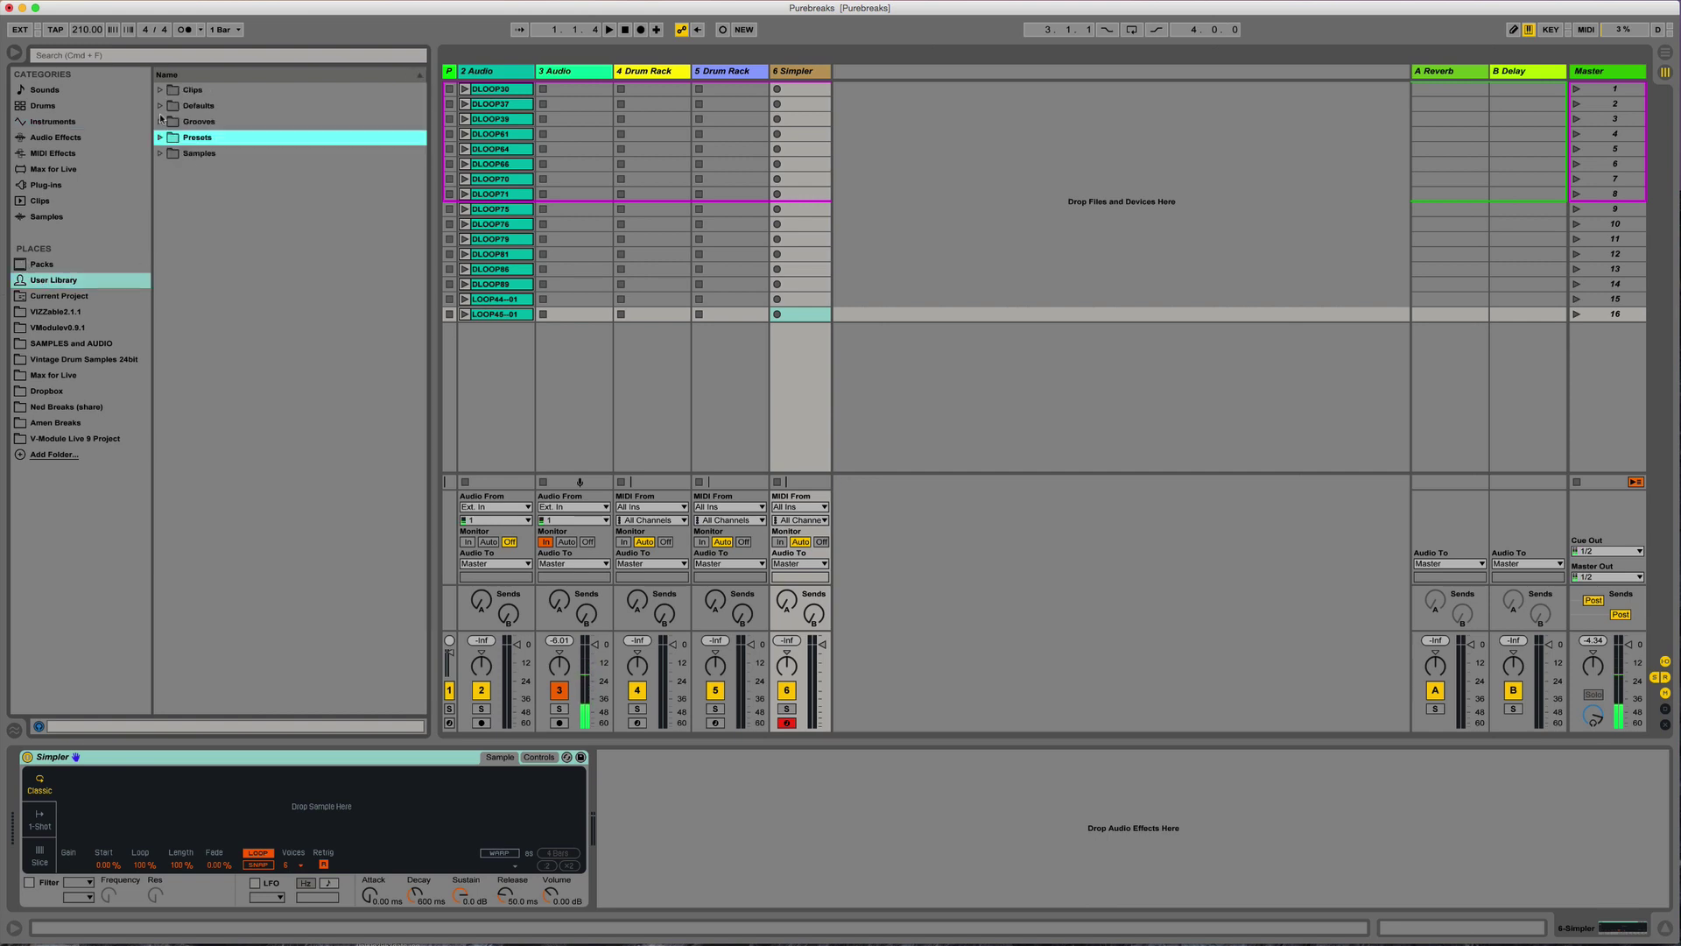
left_click(161, 106)
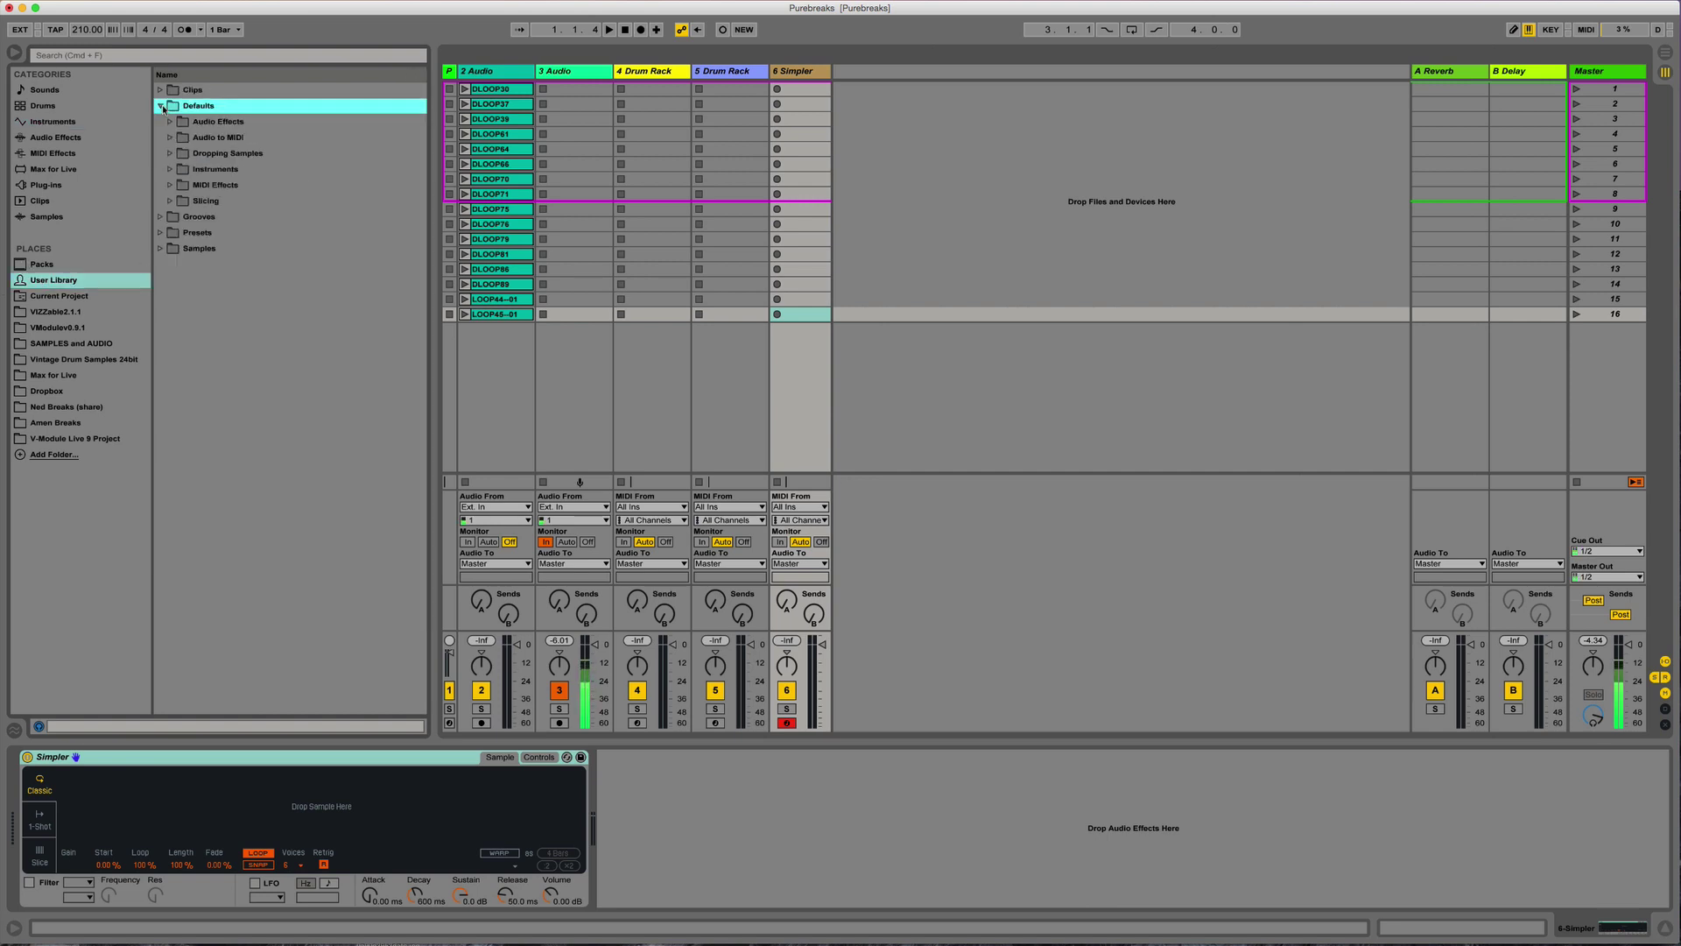
left_click(170, 154)
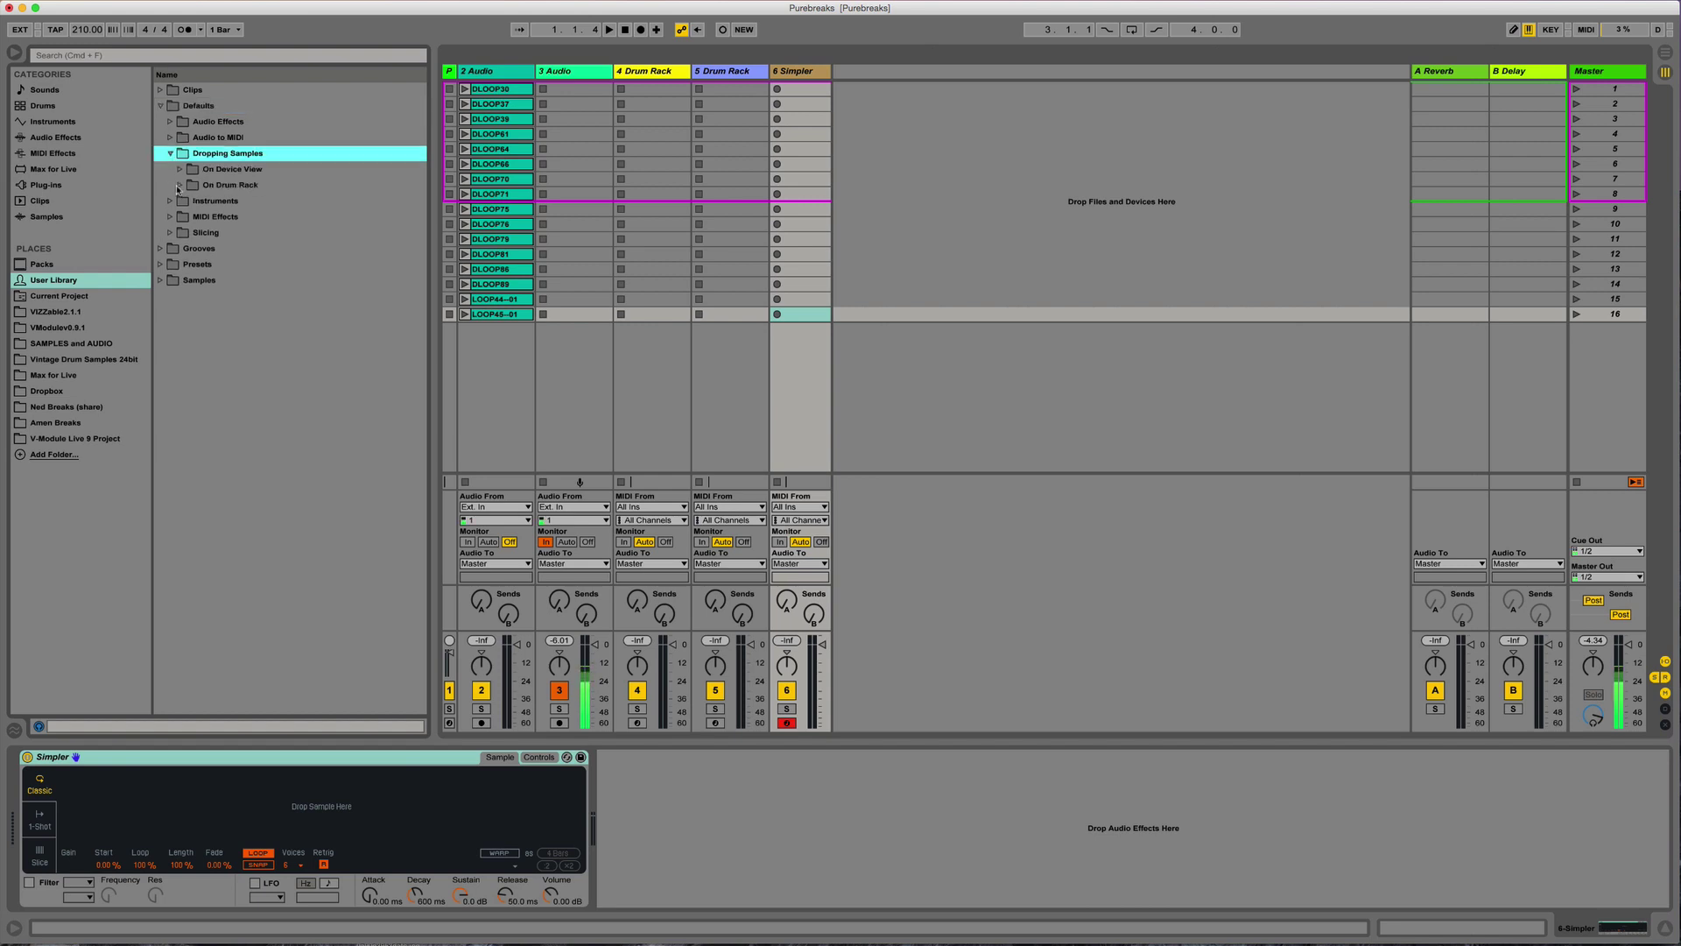
left_click(179, 186)
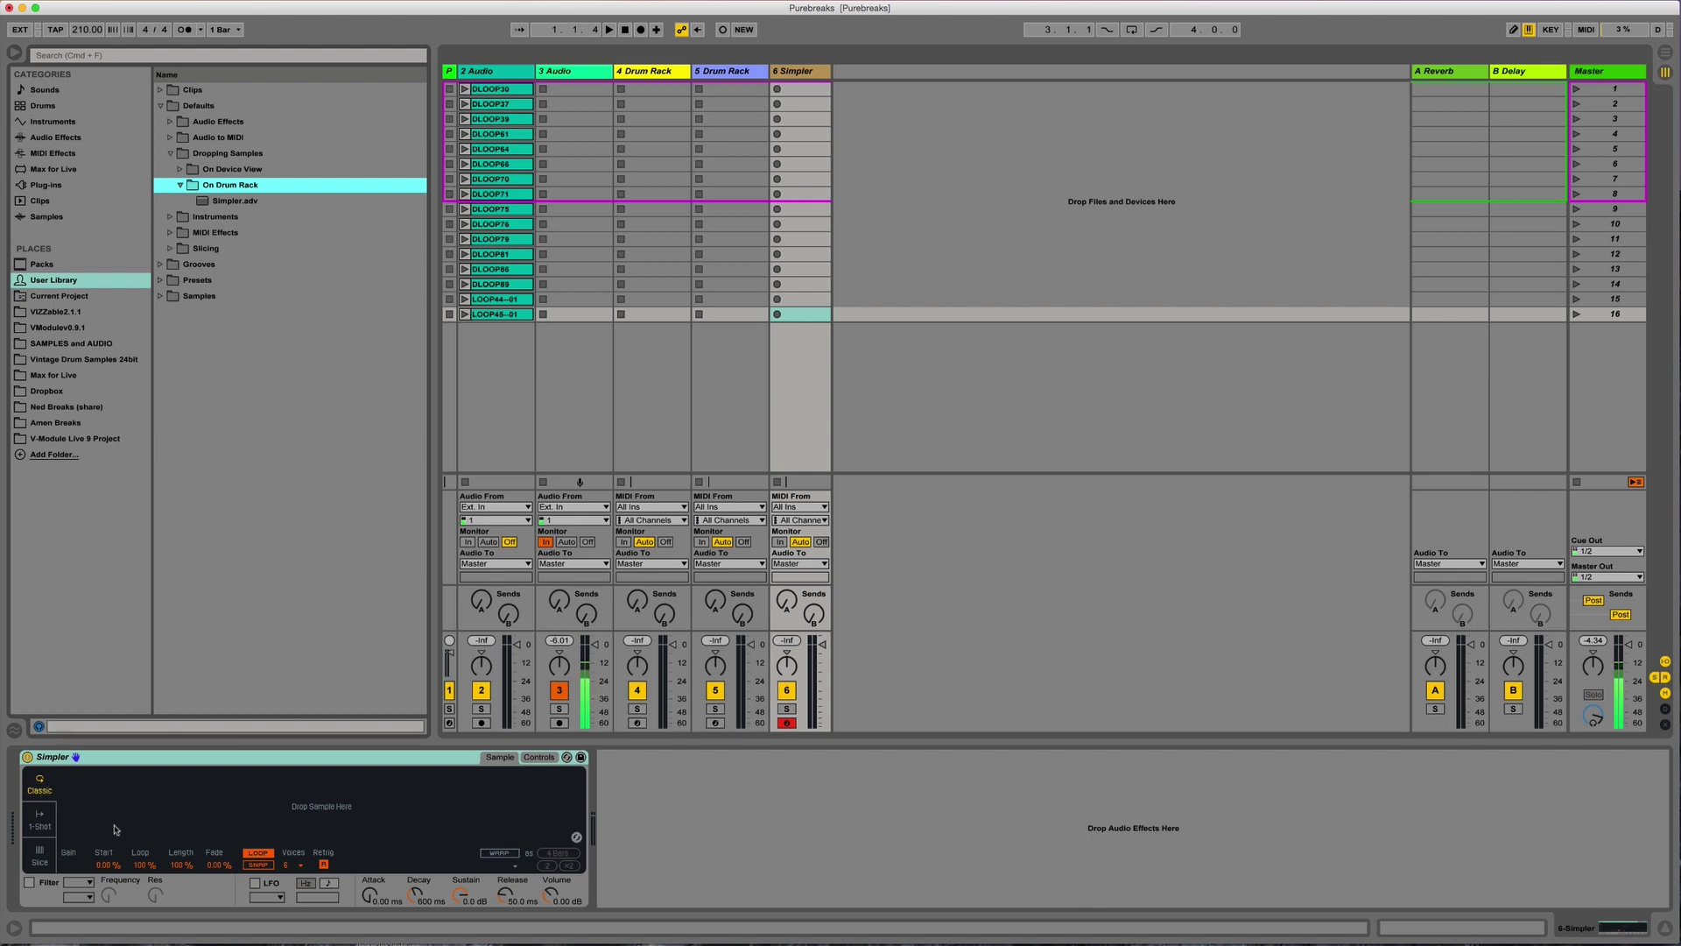
Step: Delete the Simpler track and widen the 5 Drum Rack track
left_click_drag(110, 867, 111, 861)
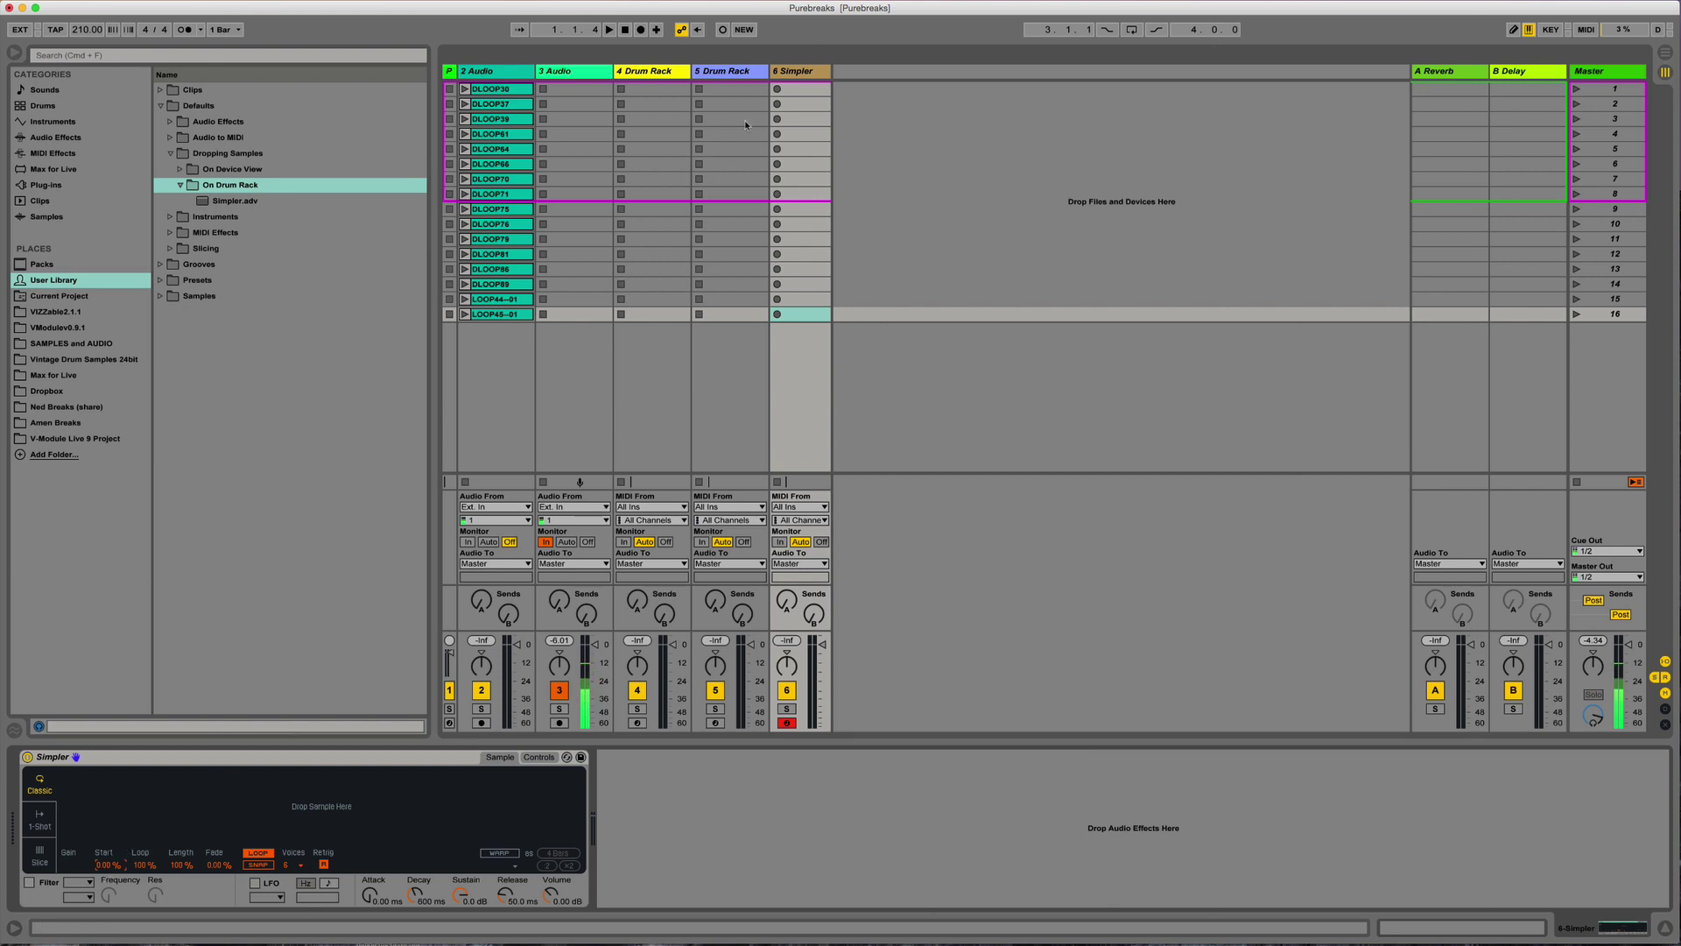
left_click(804, 71)
key("Delete")
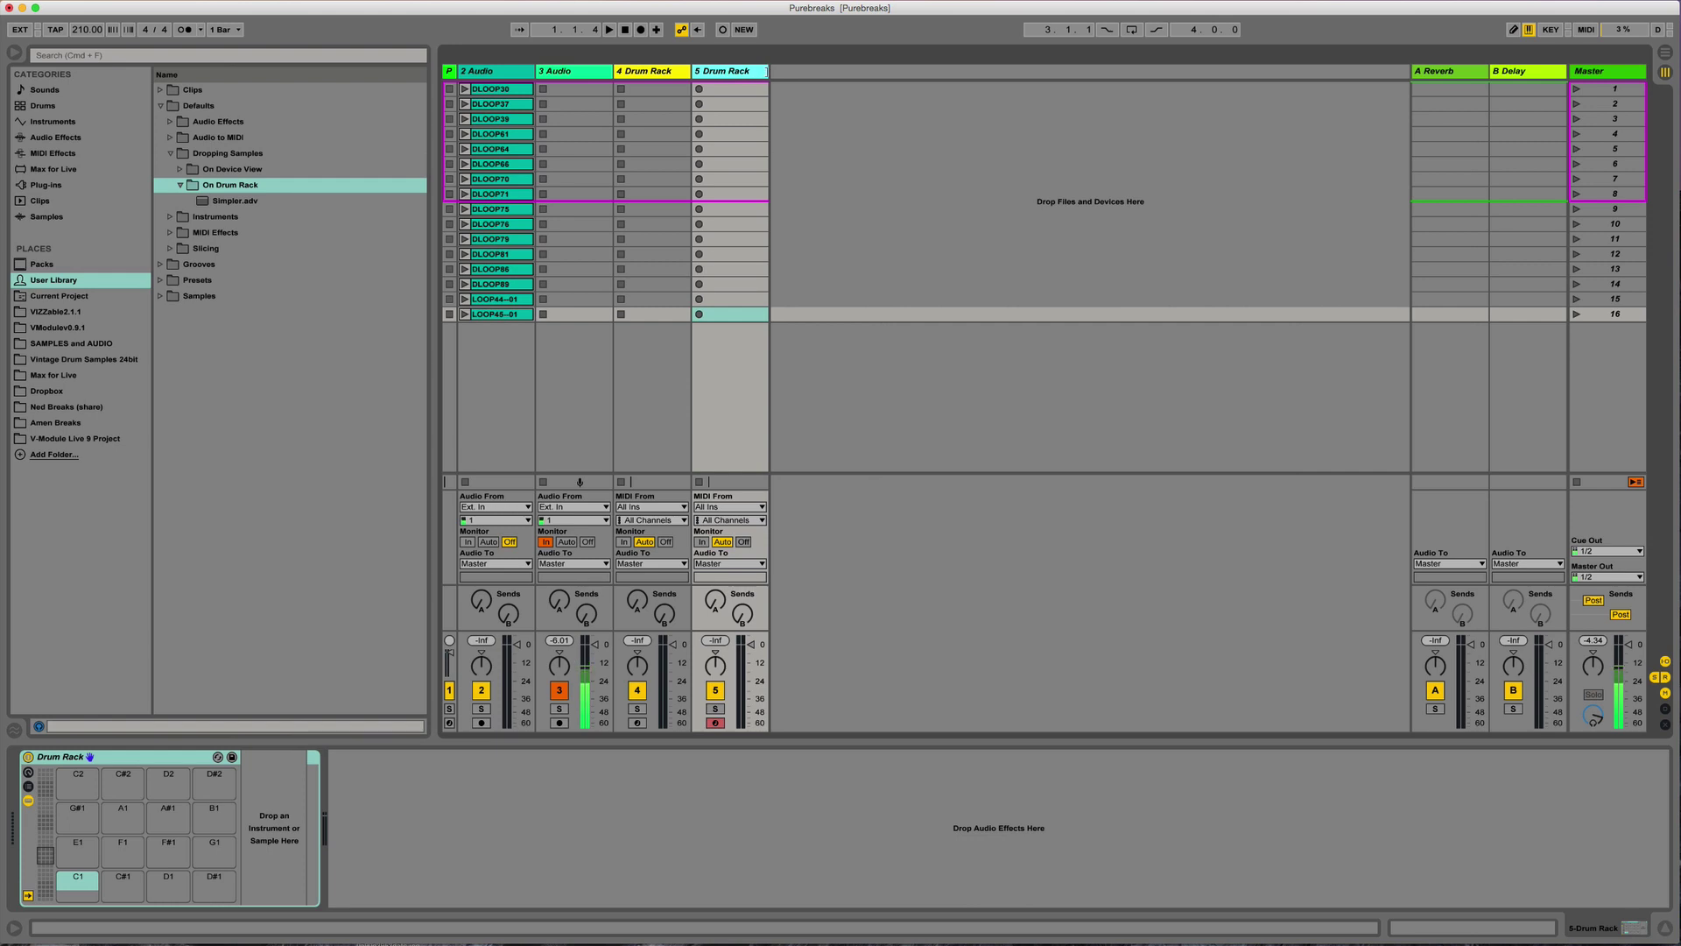
left_click_drag(768, 74, 879, 73)
left_click(659, 70)
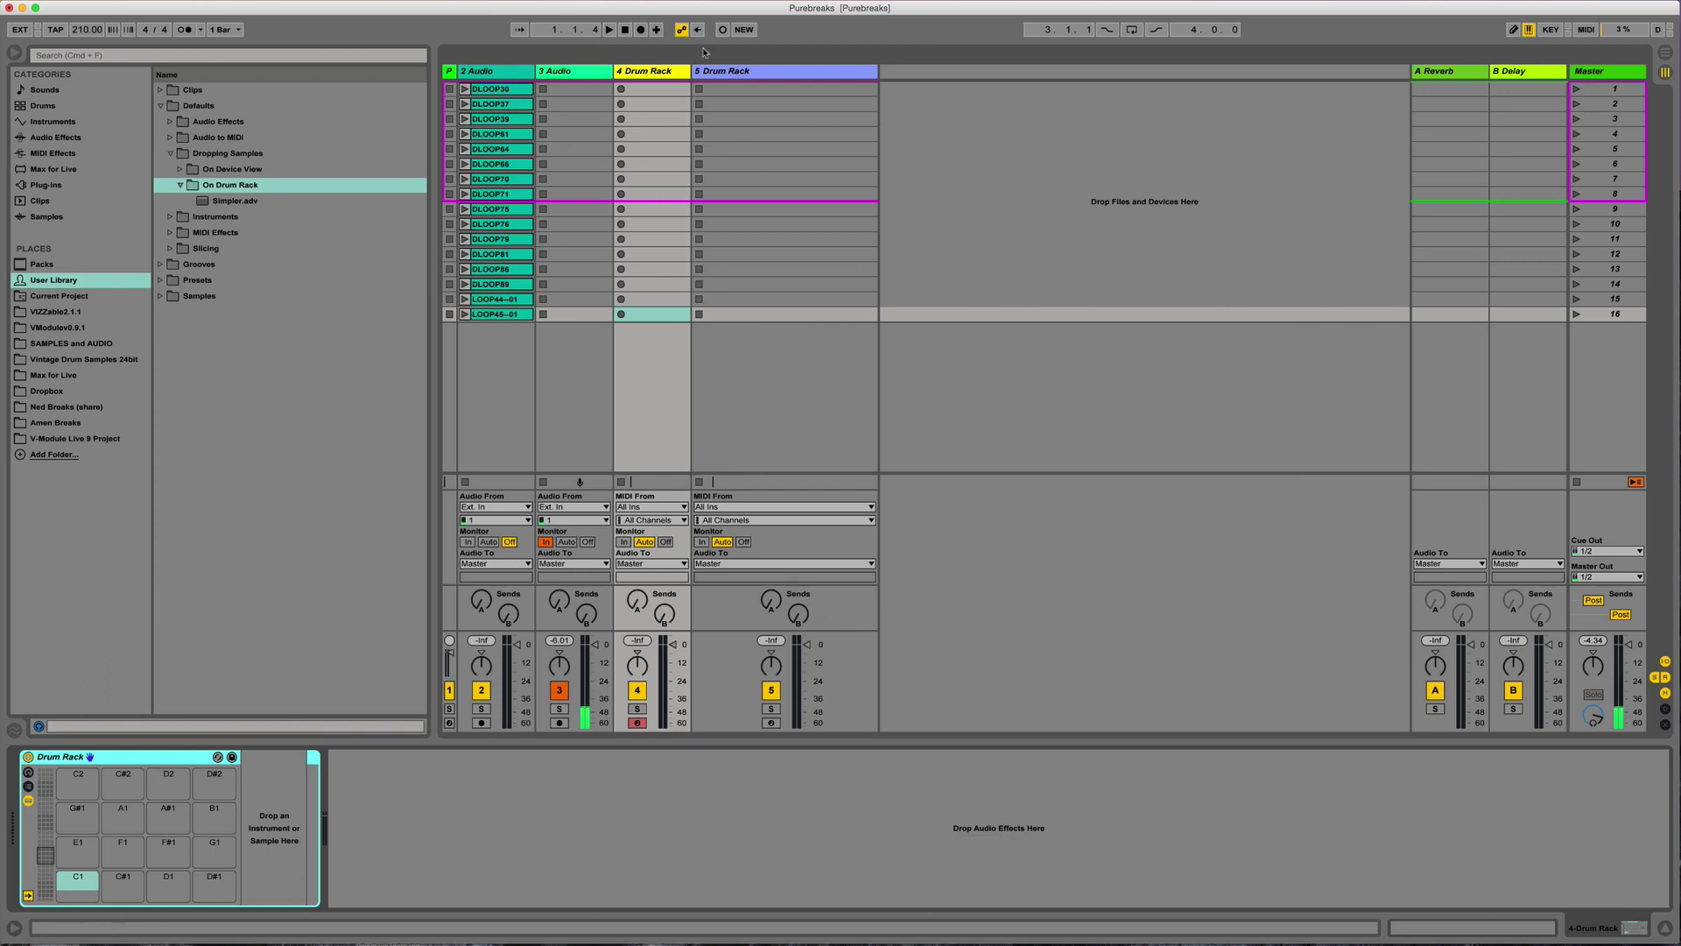
Step: Audition the loops on the 2 Audio track one after another, starting from DLOOP30
left_click(497, 90)
key("Return")
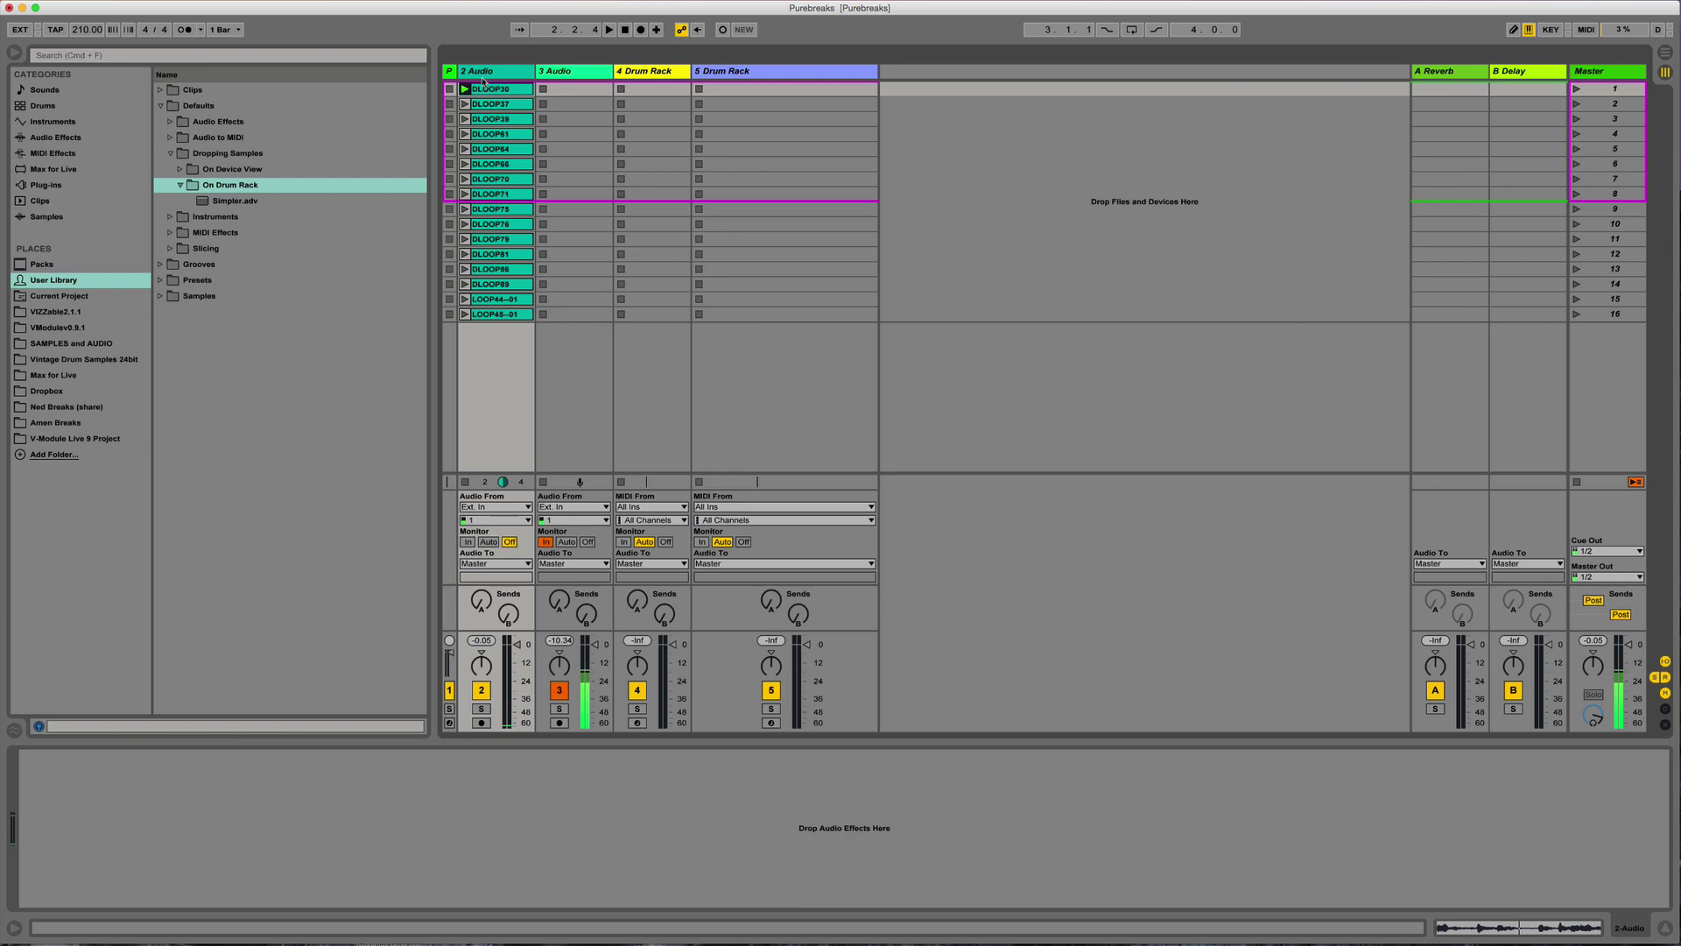
key("Down")
key("Return")
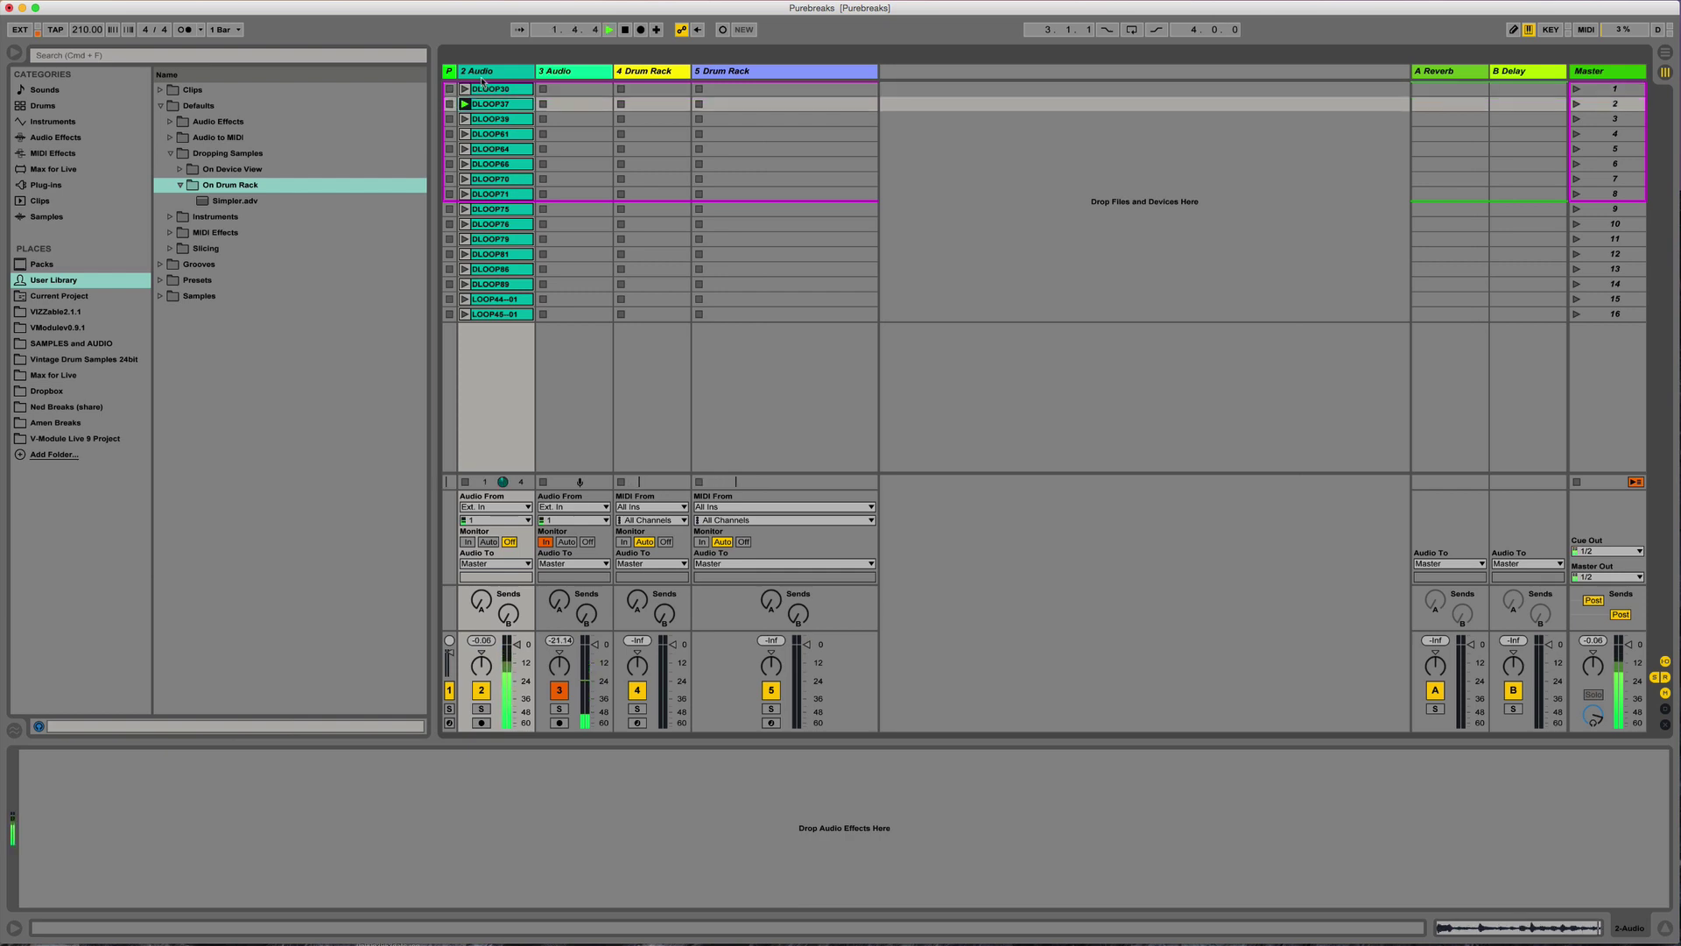
key("Down")
key("Down")
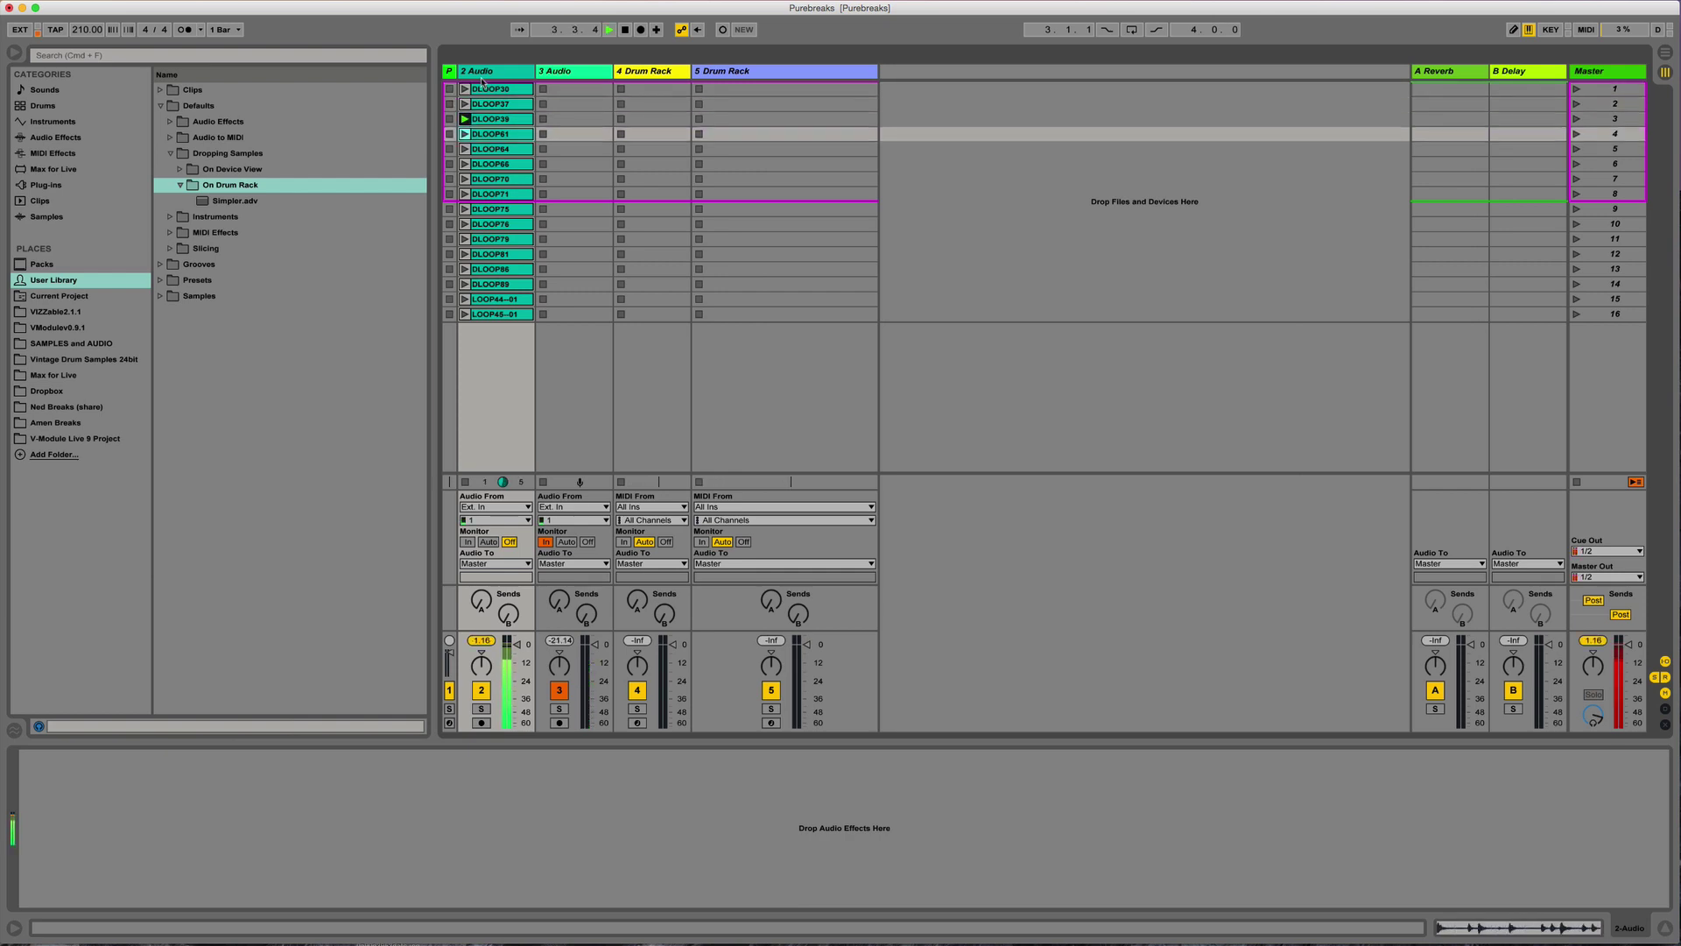
key("Down")
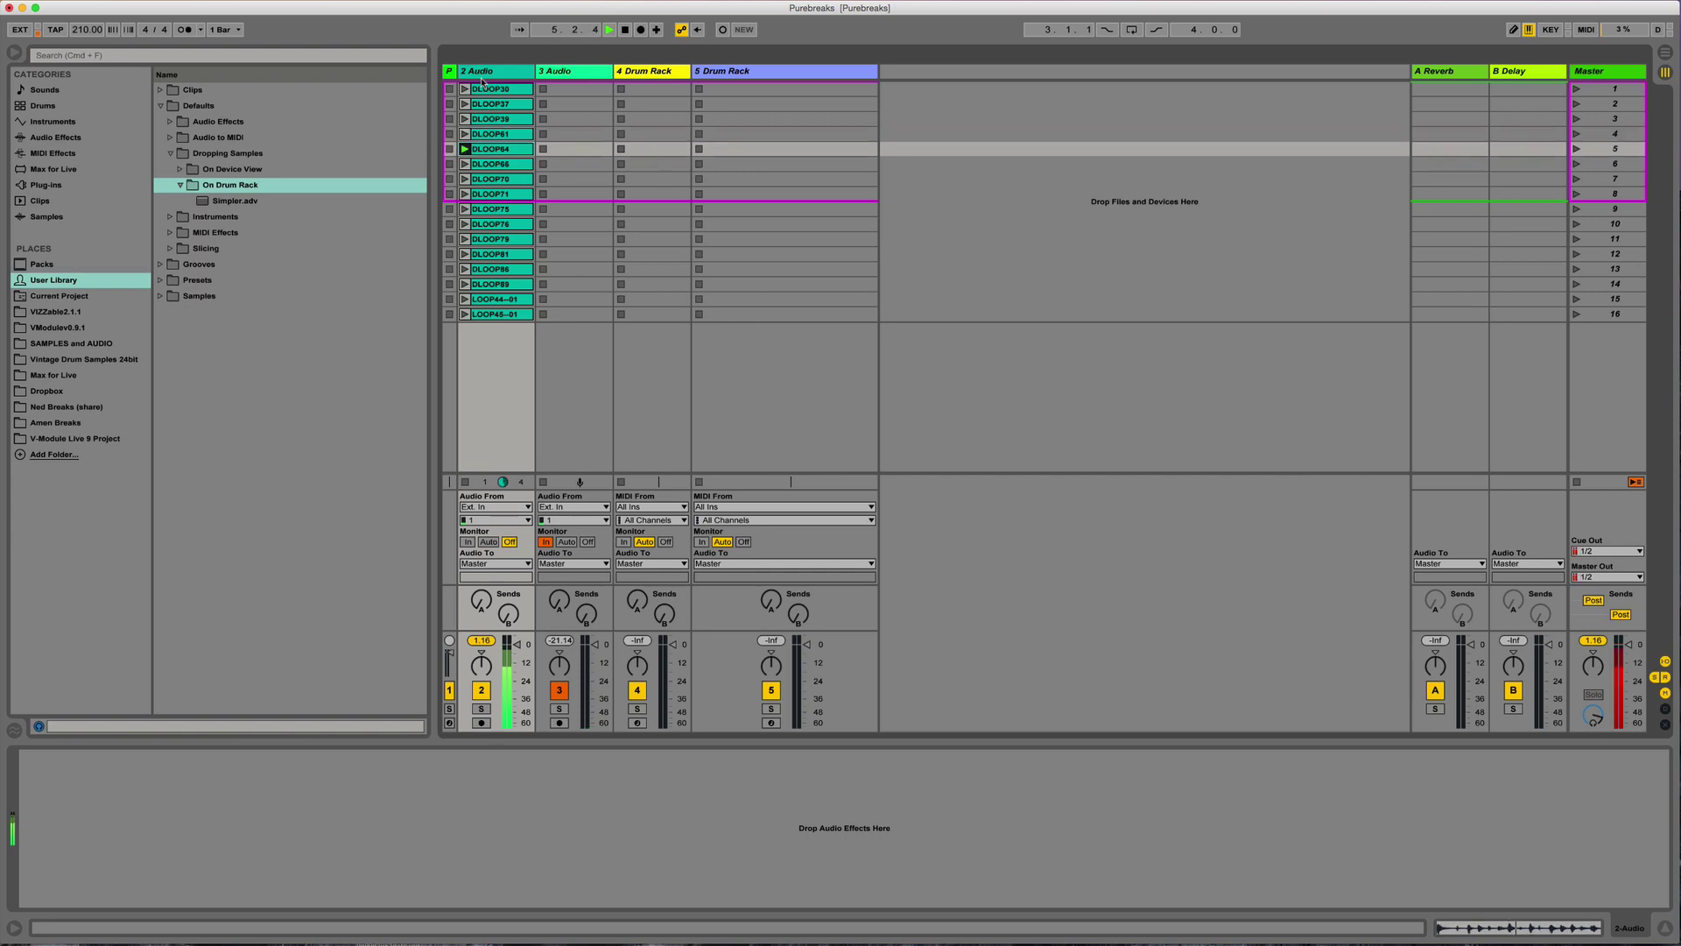
key("Down")
key("Down")
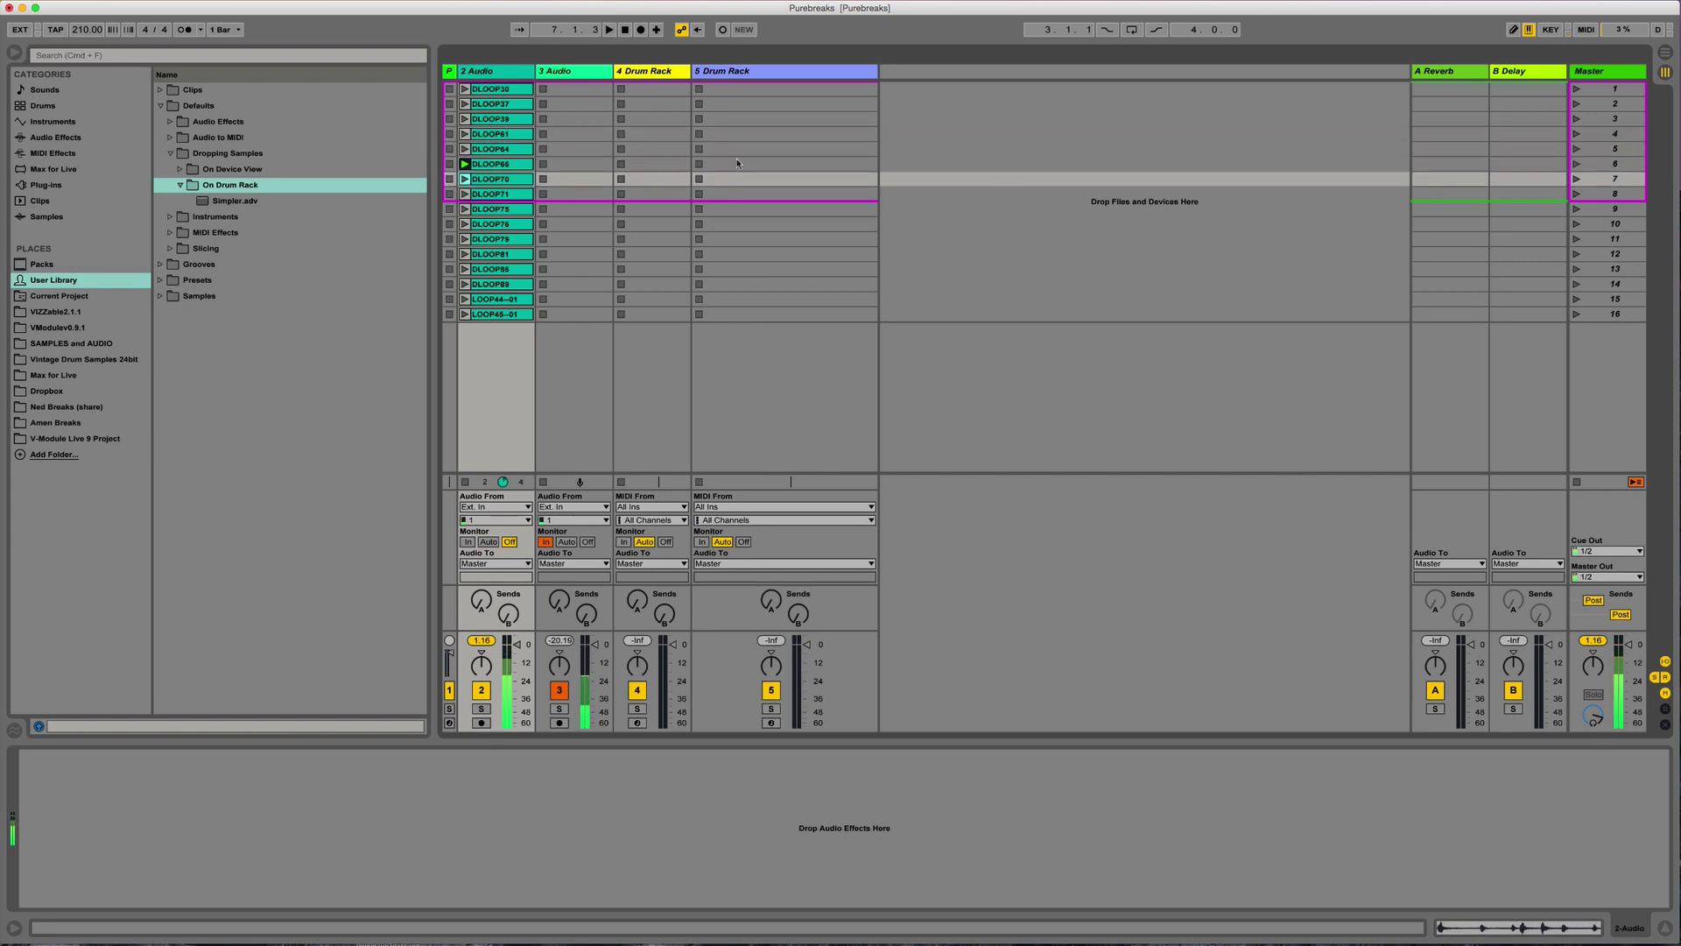
Step: Add a Limiter to the Master track and audition the DLOOP76 loop
left_click(1589, 73)
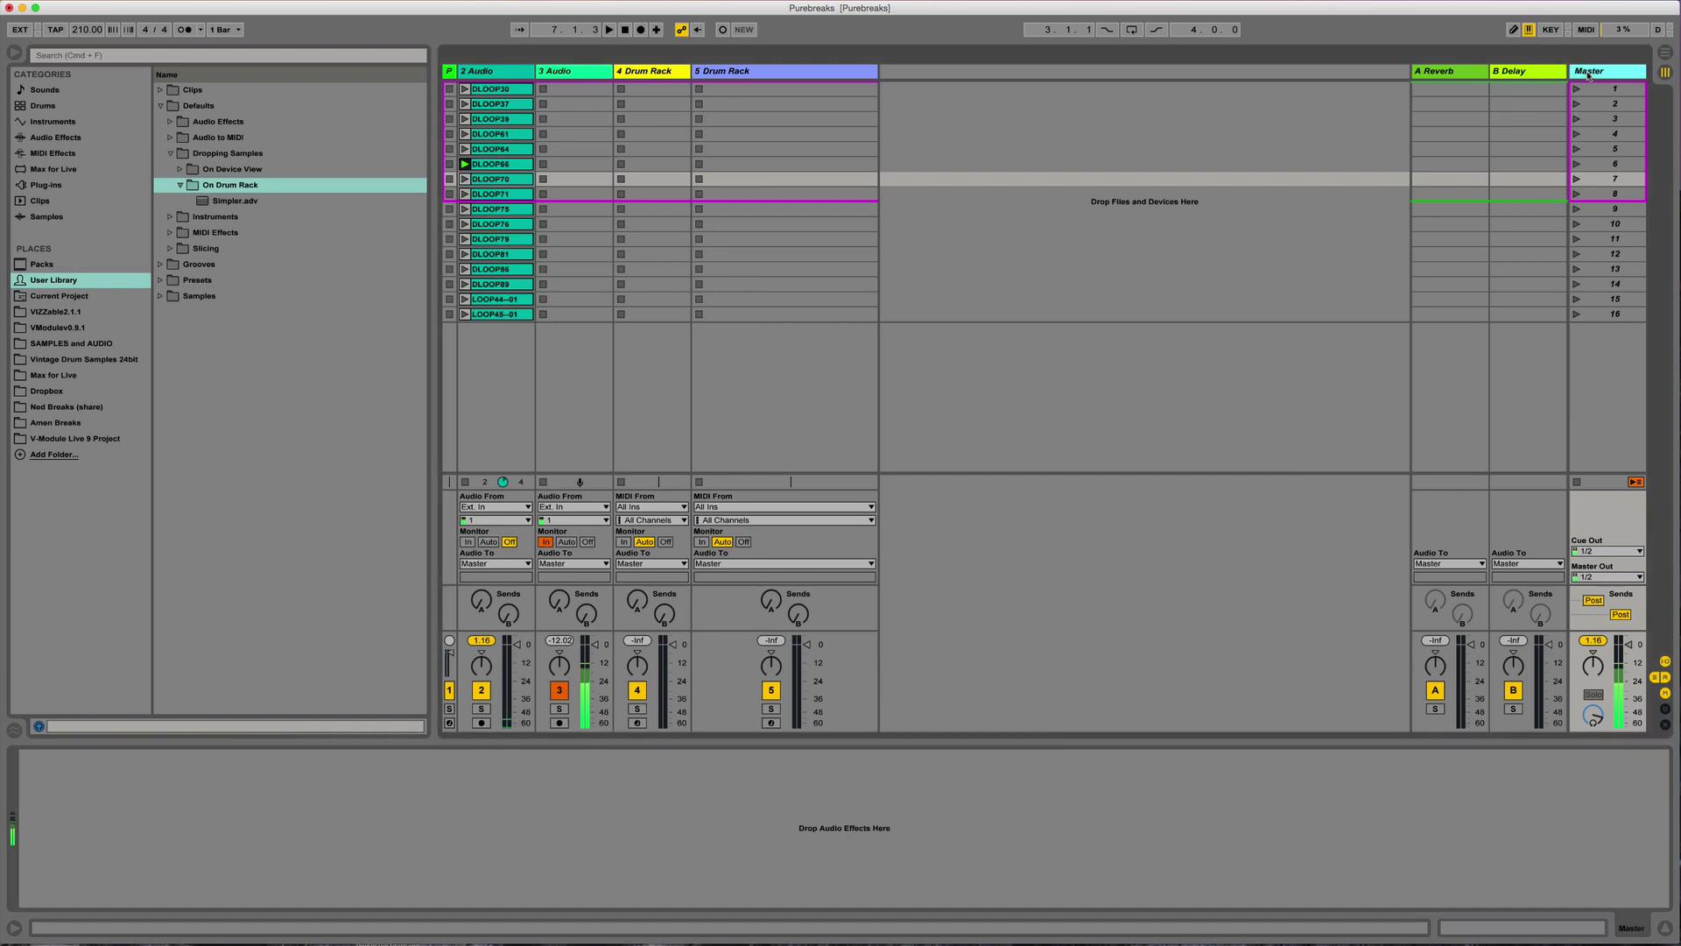
left_click(57, 138)
scroll(289, 394, "down", 5)
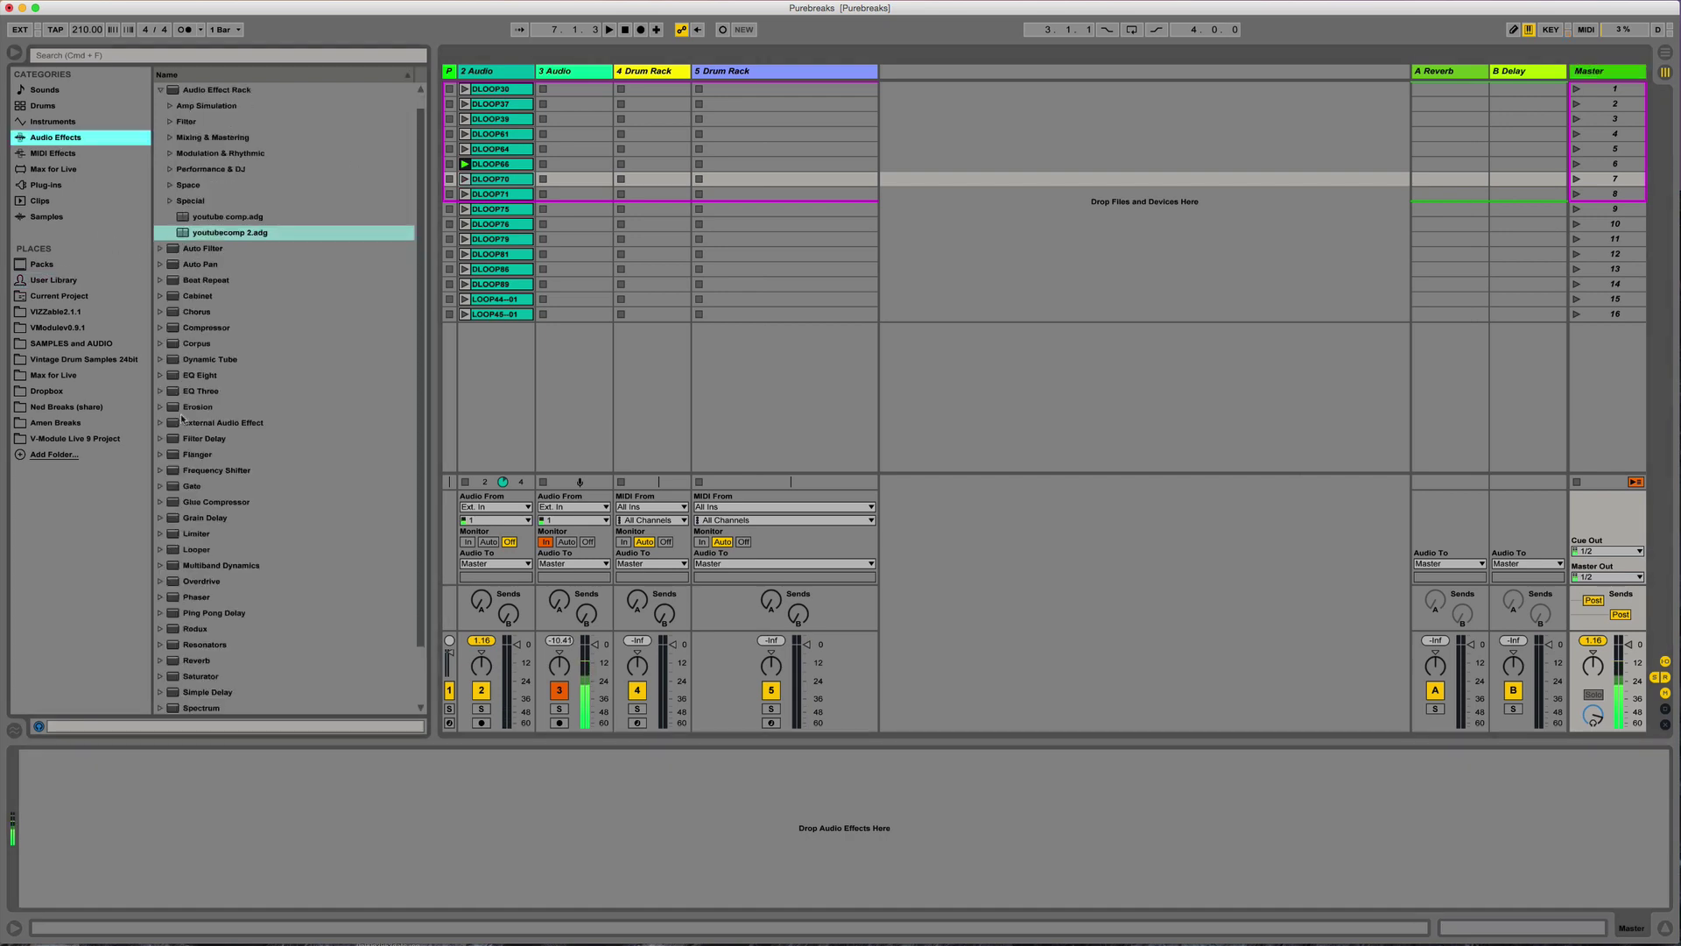
left_click_drag(207, 468, 388, 767)
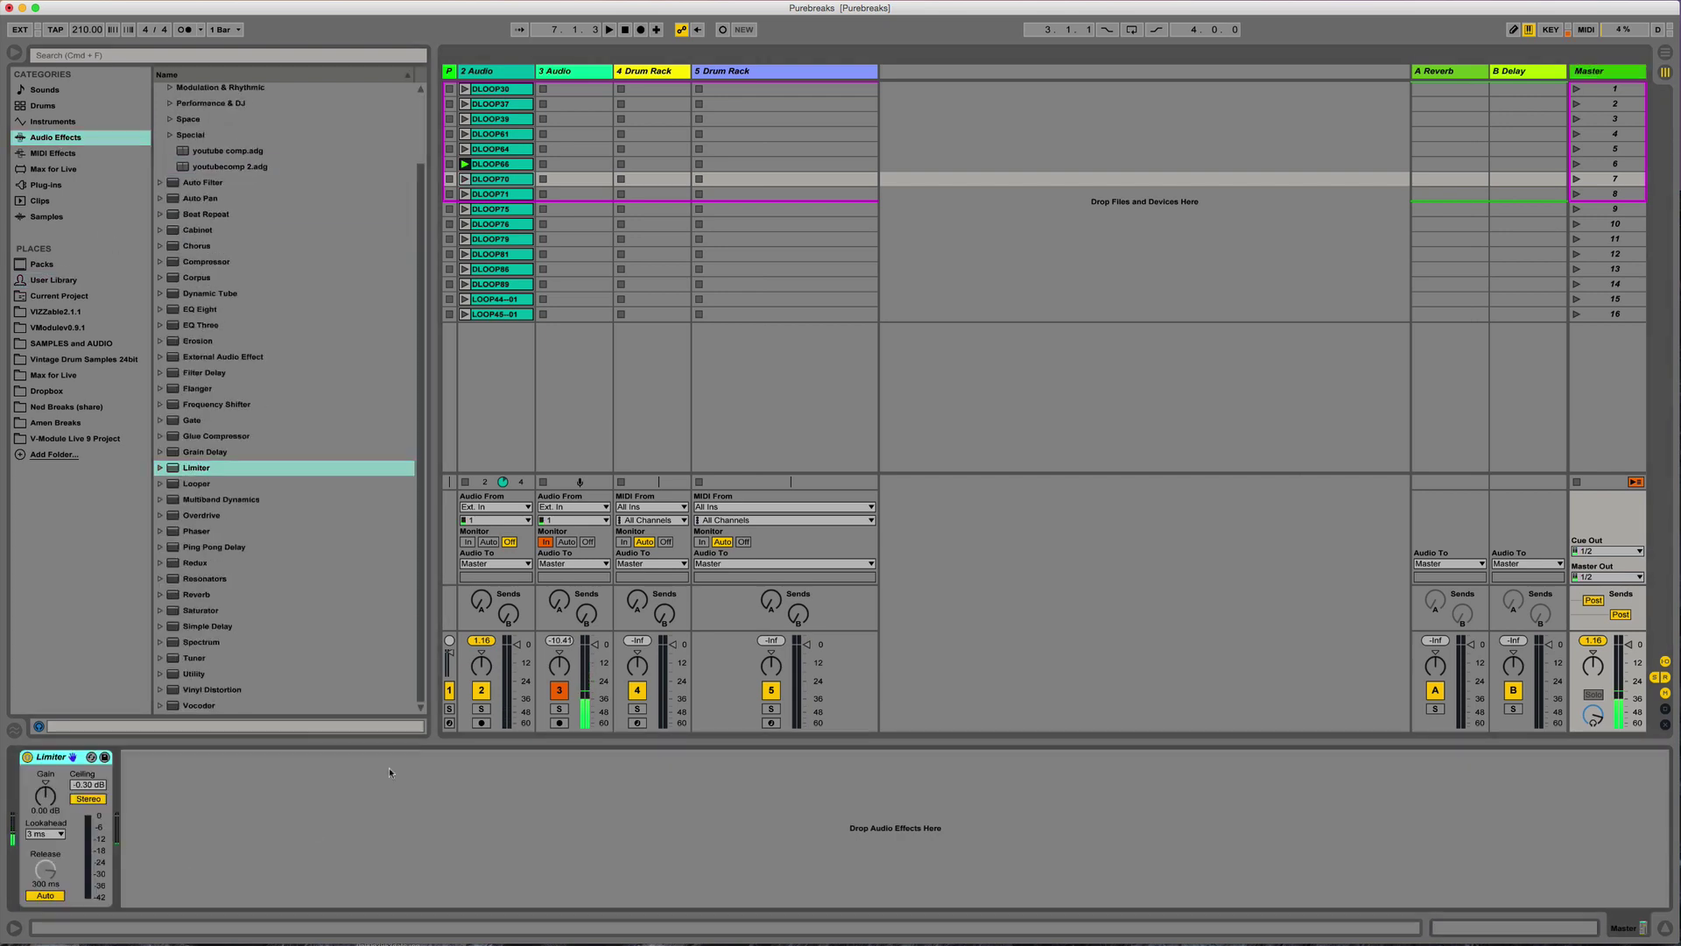
left_click(497, 226)
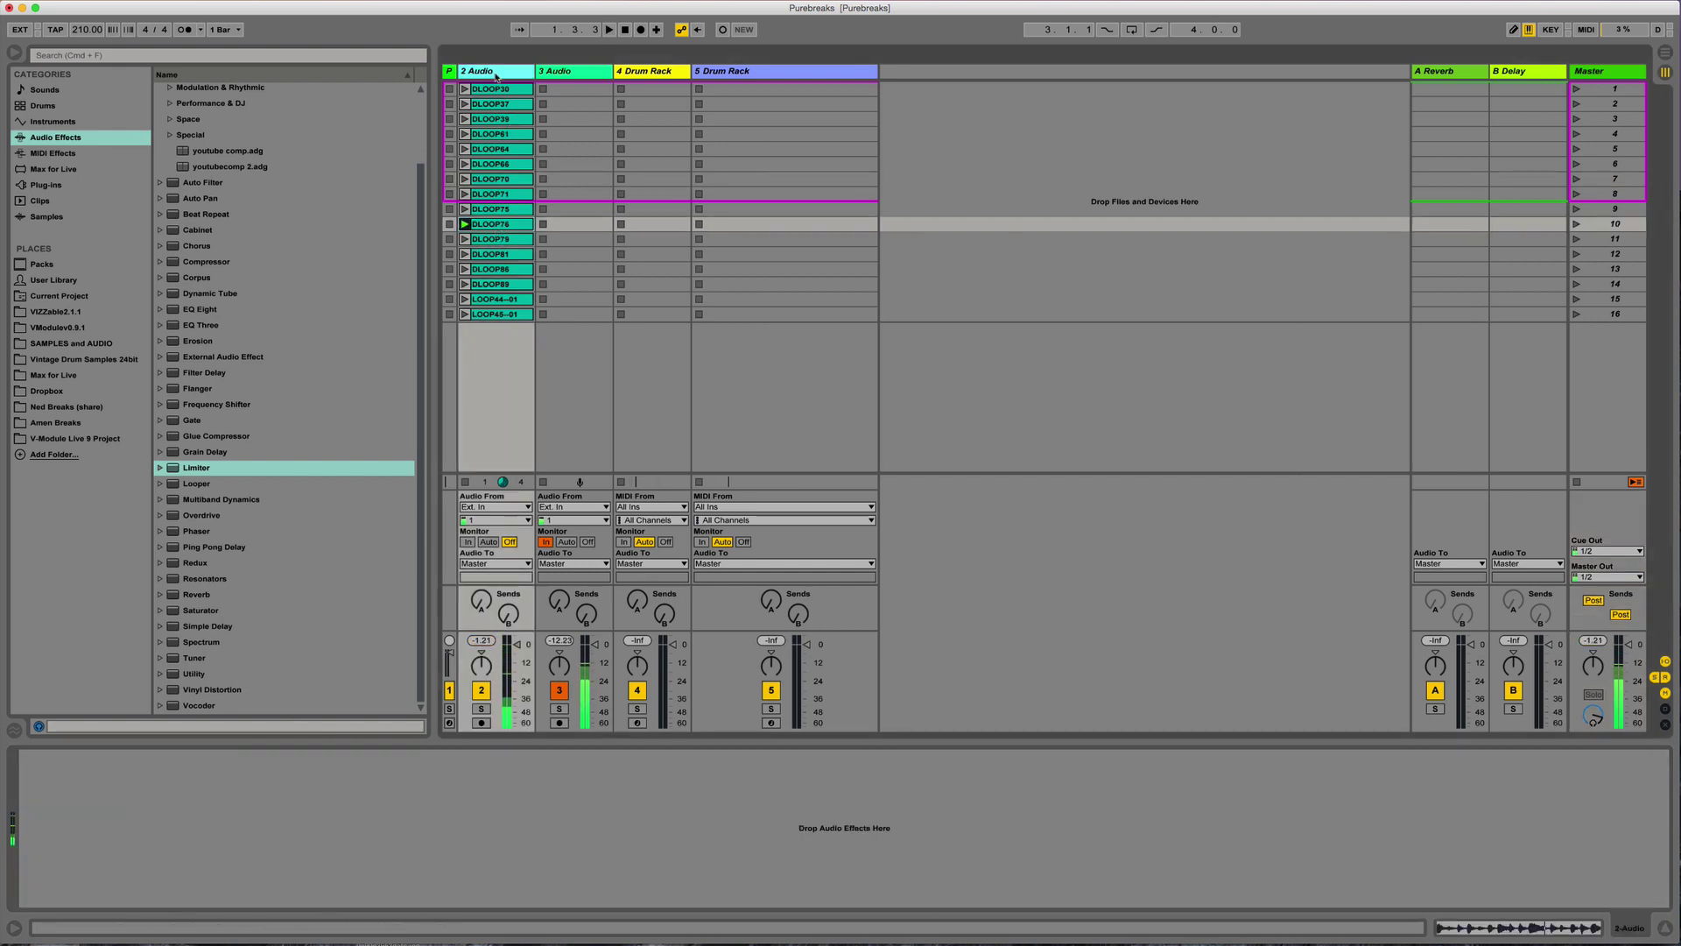
Step: Select the 5 Drum Rack track and increase the Zoom Display setting in the preferences
left_click(757, 73)
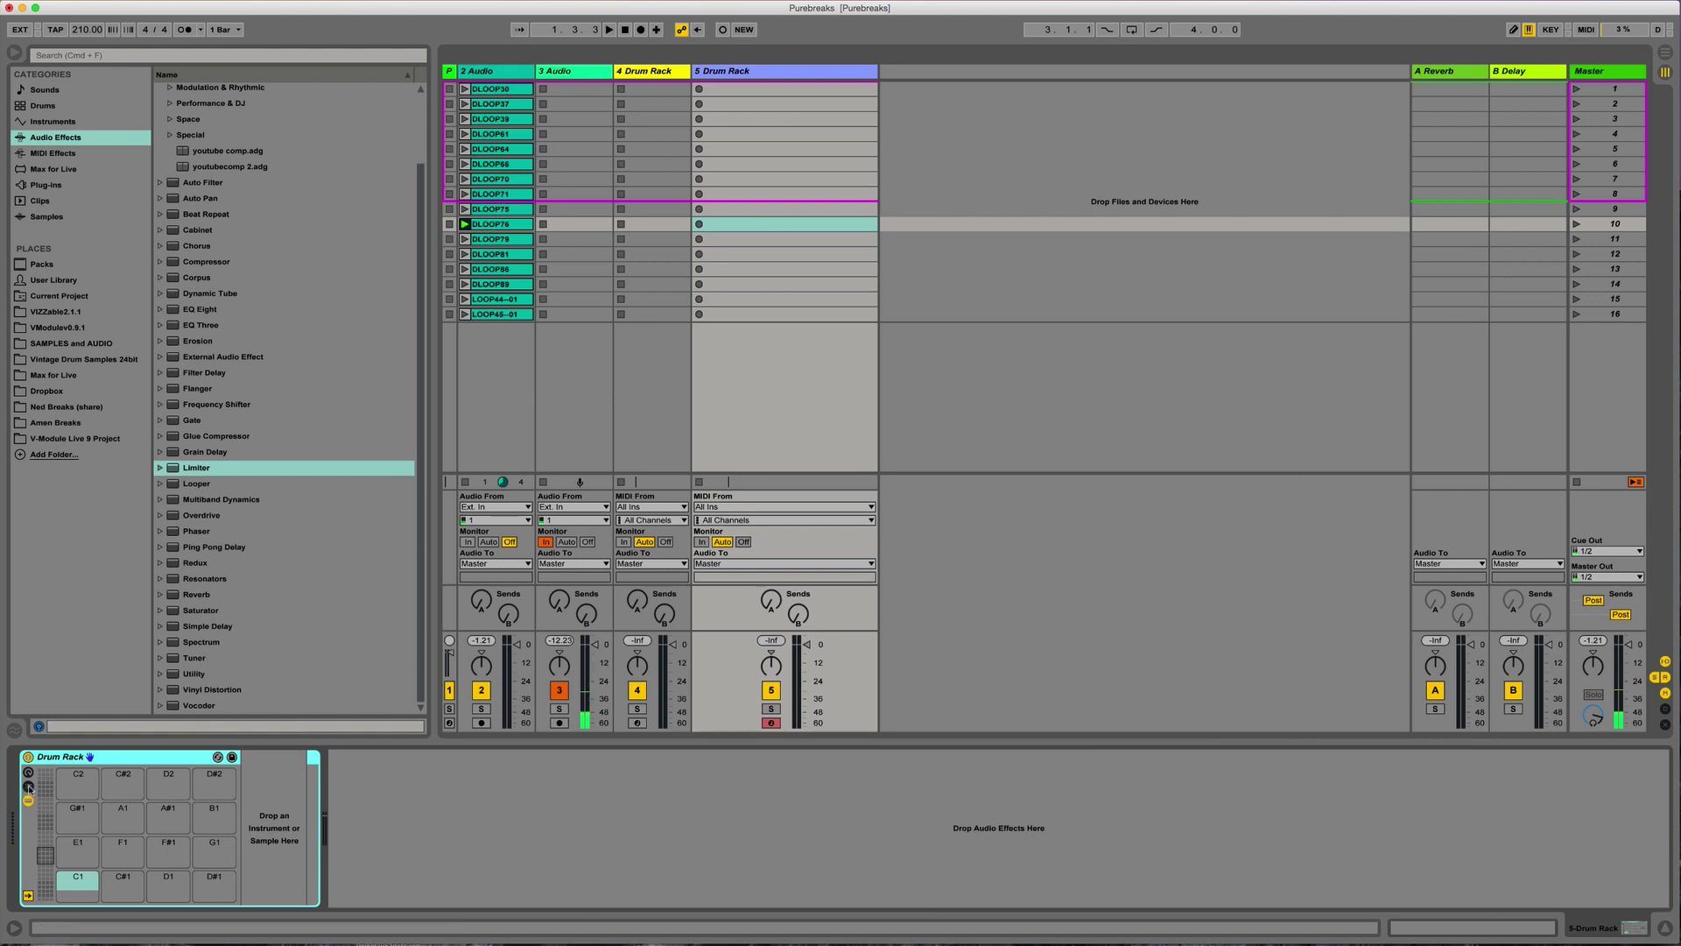
left_click(60, 7)
left_click(70, 29)
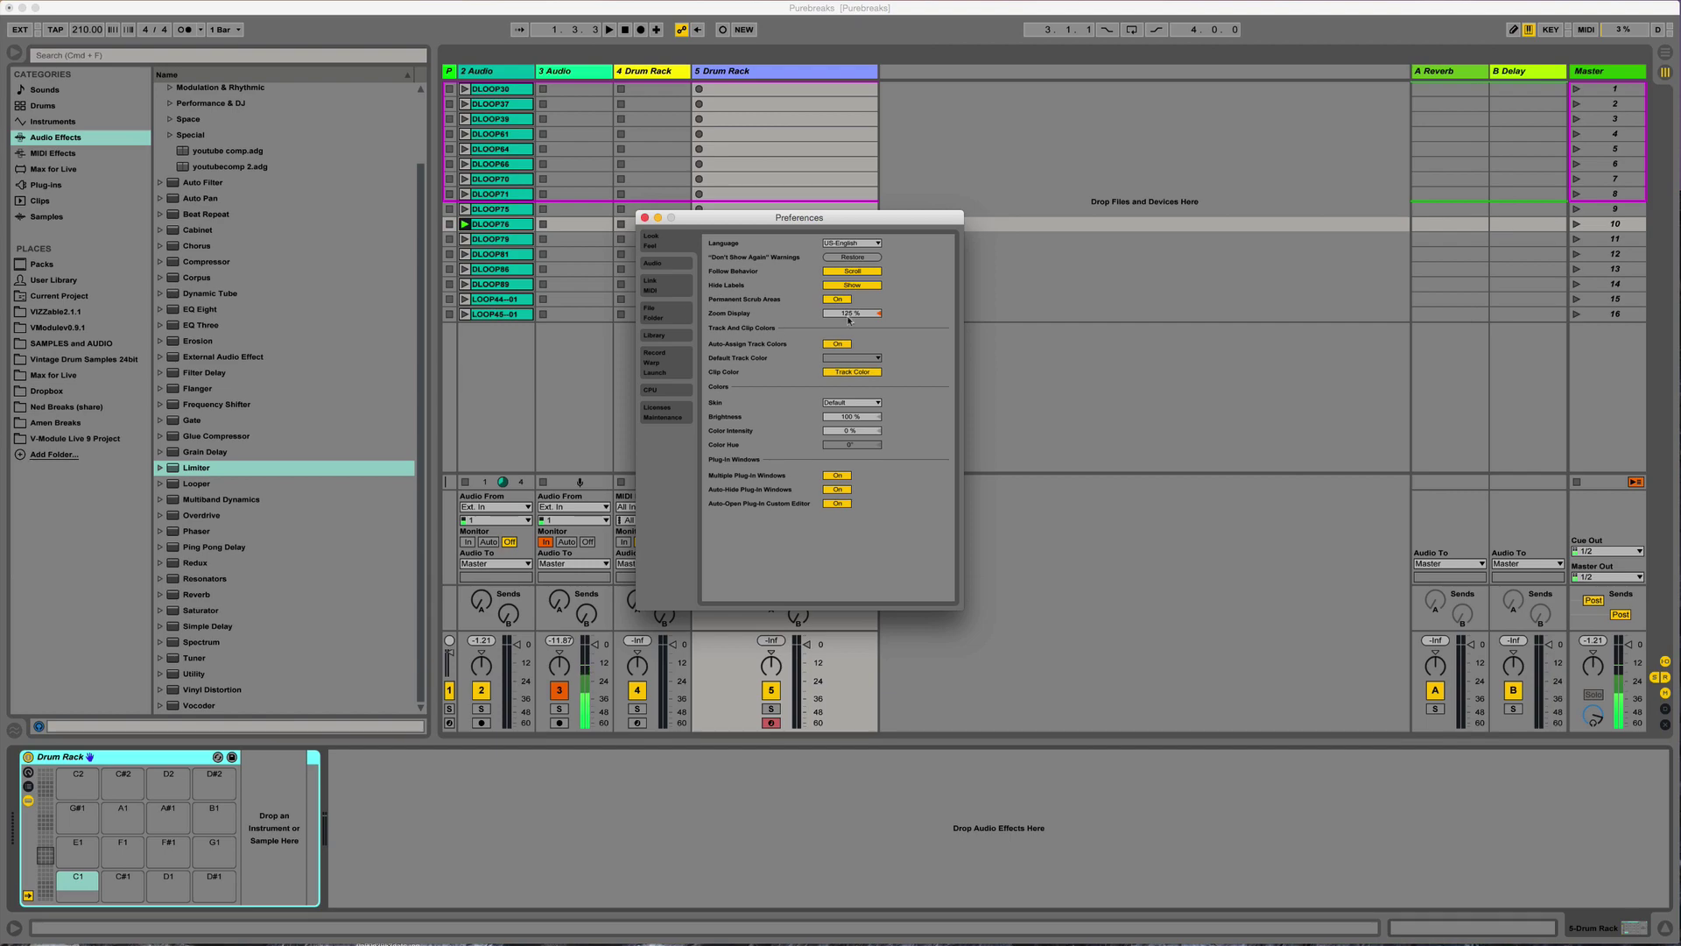
mouse_move(849, 321)
left_mouse_down()
mouse_move(849, 292)
mouse_move(848, 315)
left_mouse_up()
left_click(645, 217)
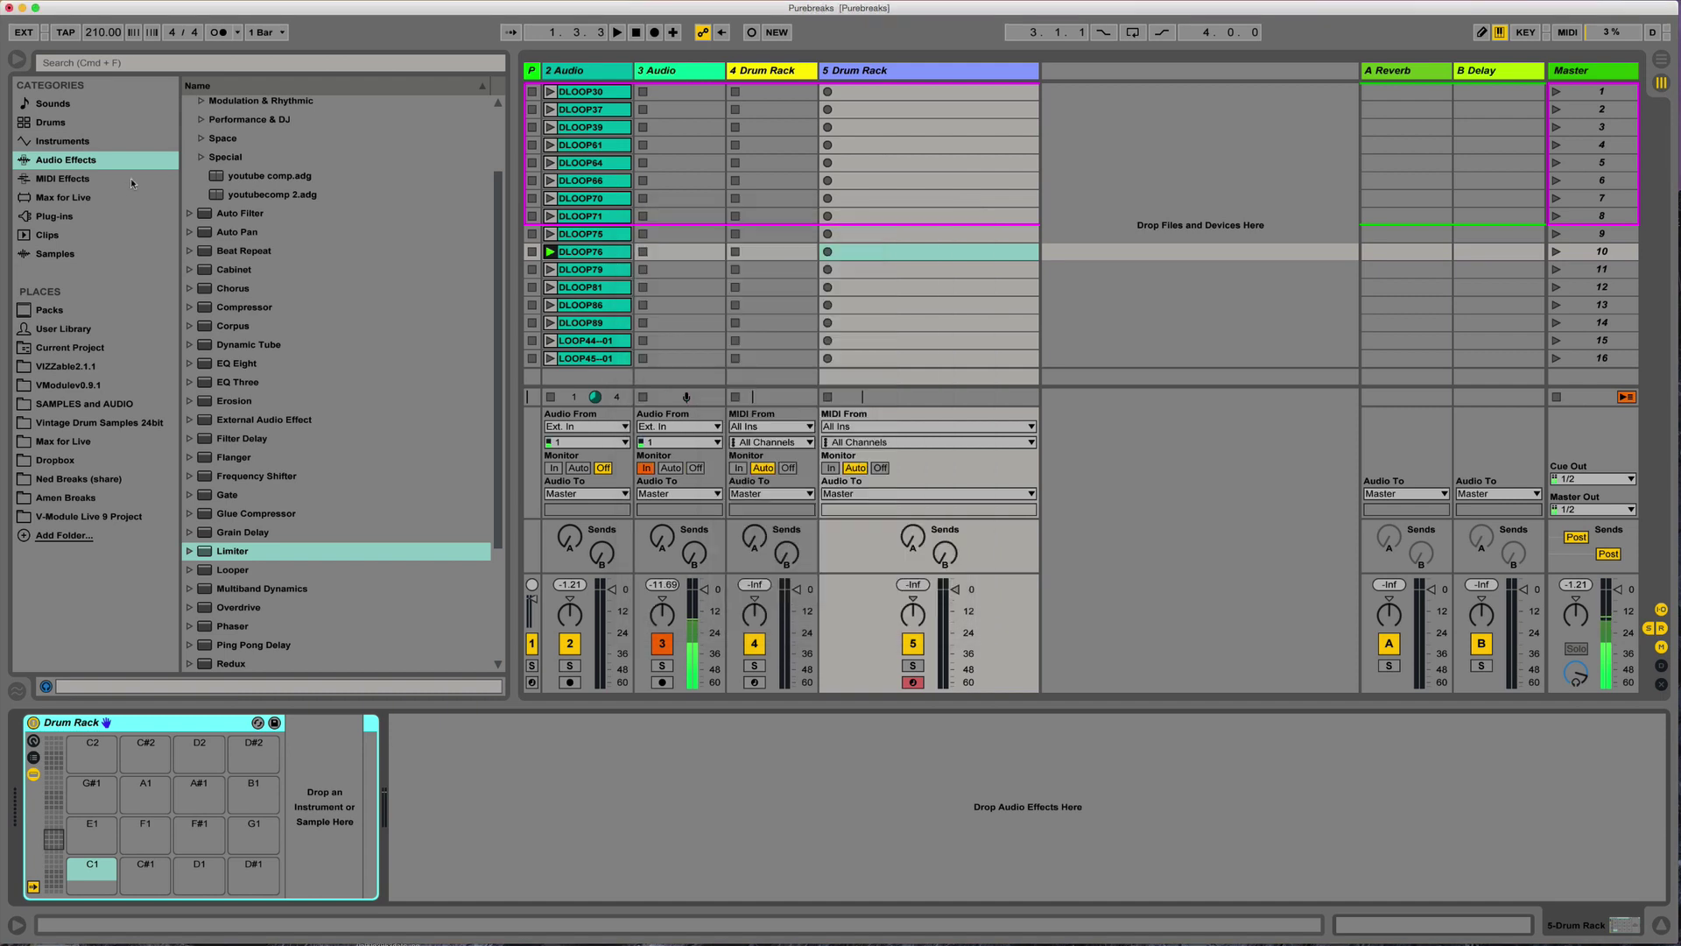
Step: Narrow the browser and show the chain list of the Drum Rack on the 5 Drum Rack track
left_click_drag(512, 182, 318, 181)
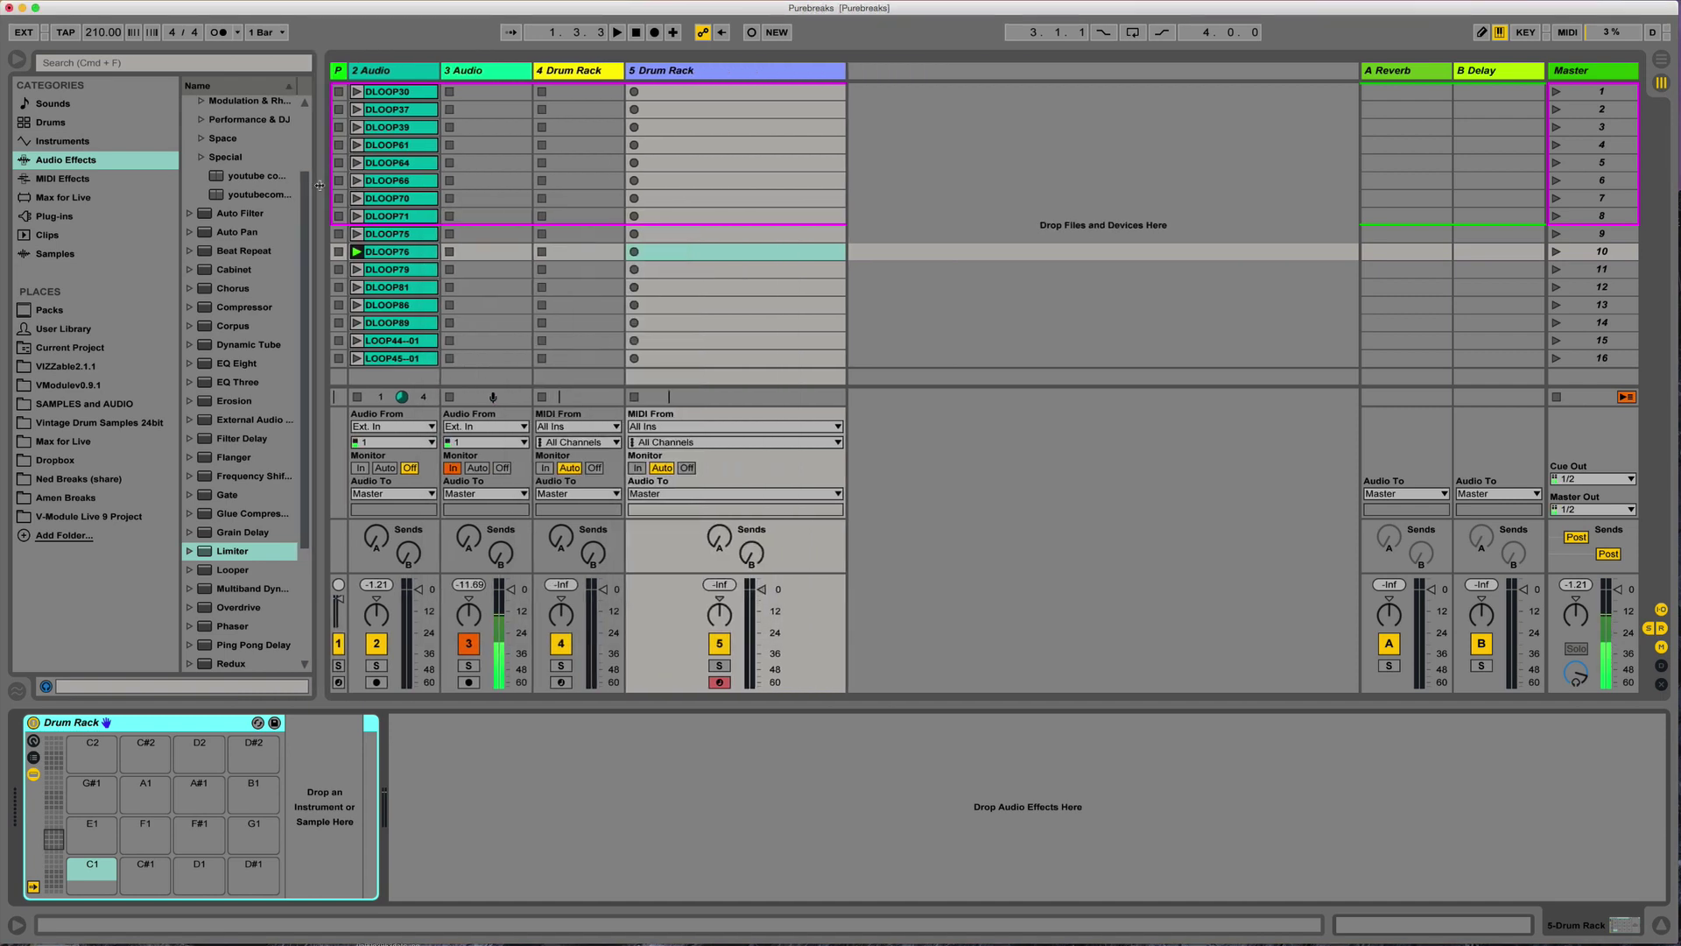
left_click(33, 757)
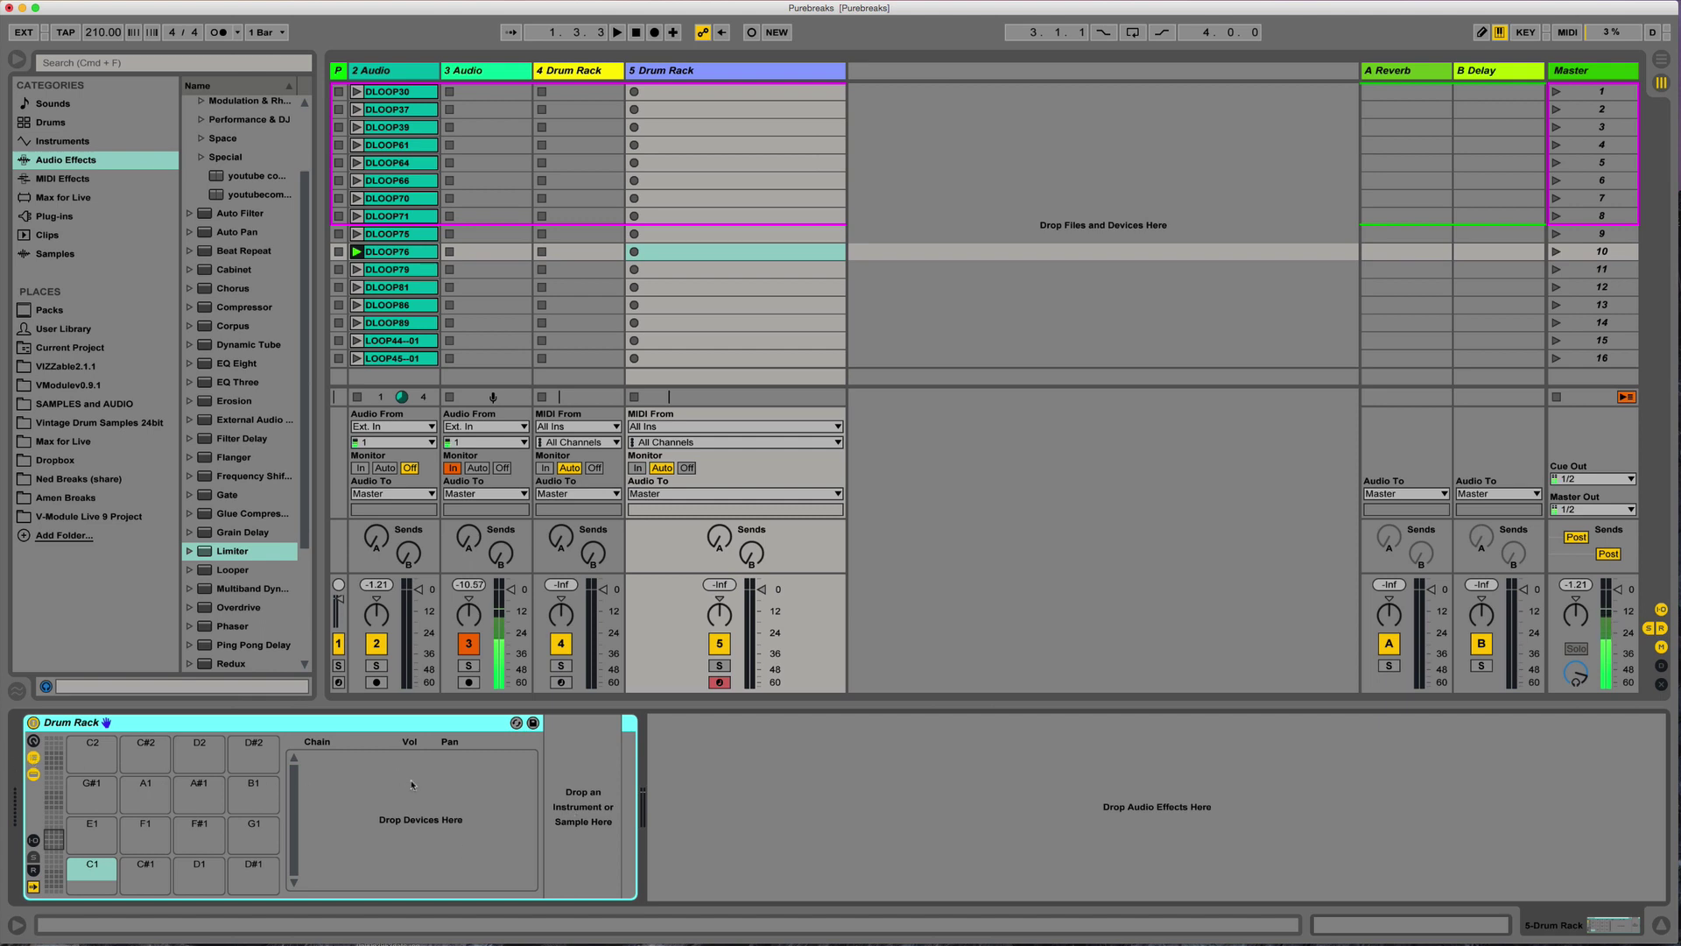
left_click(367, 785)
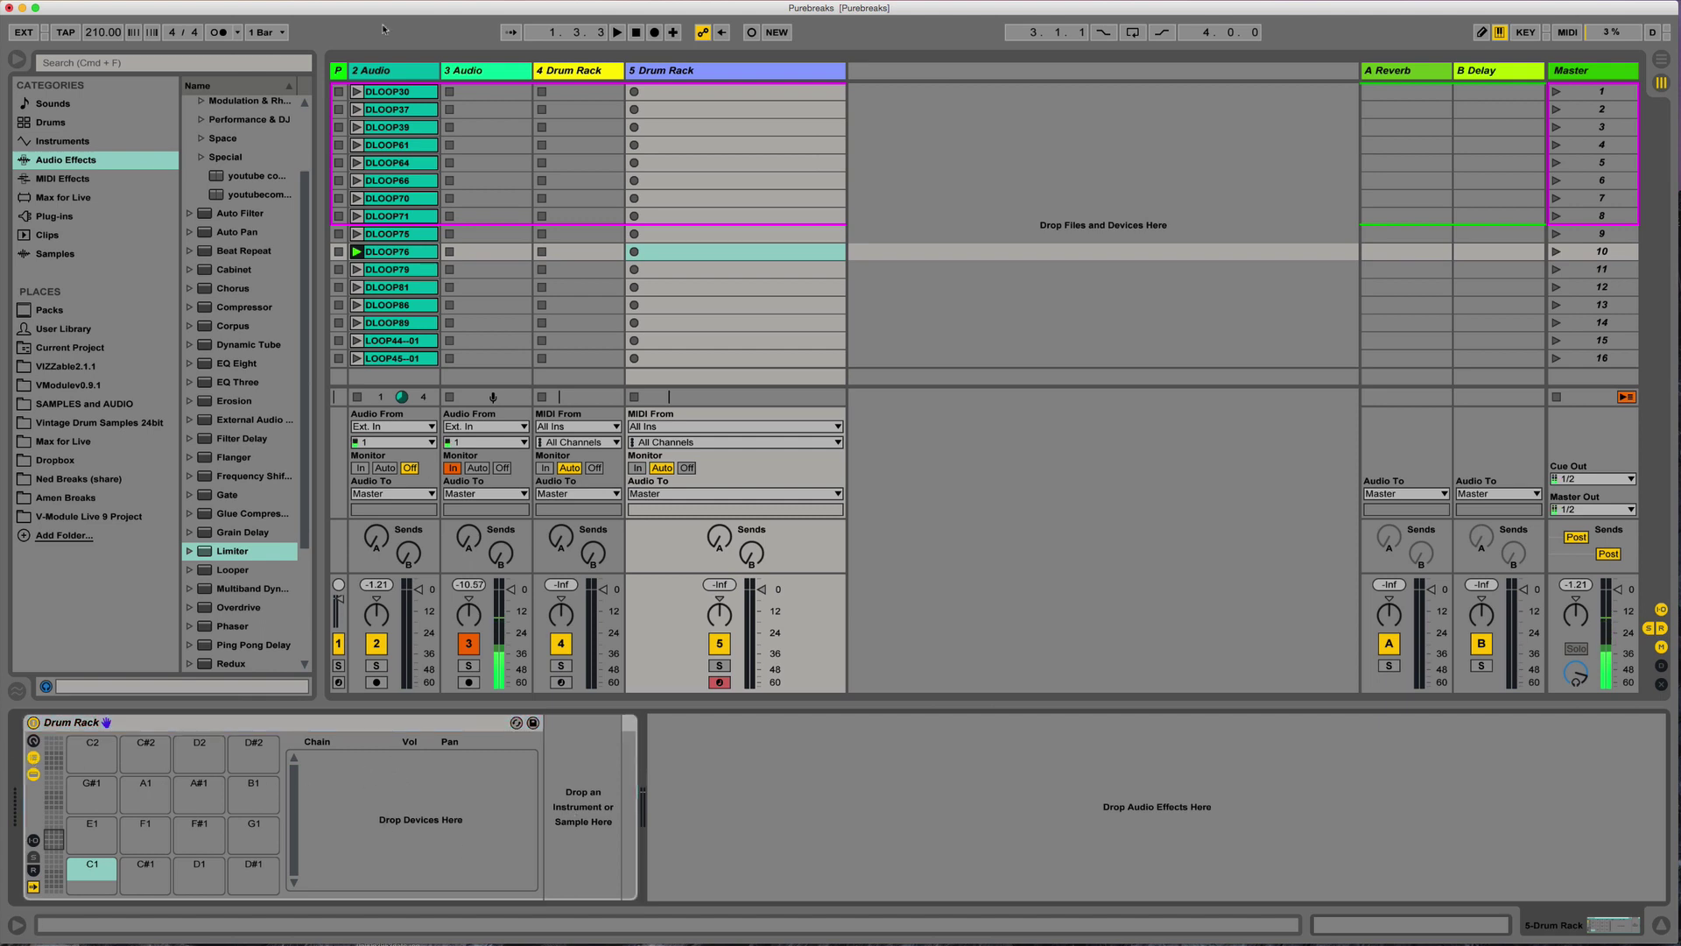
Step: Load all sixteen loops from DLOOP30 to LOOP45--01 on the 2 Audio track into the 5 Drum Rack track's chain list
left_click(388, 92)
left_click(389, 358, "shift")
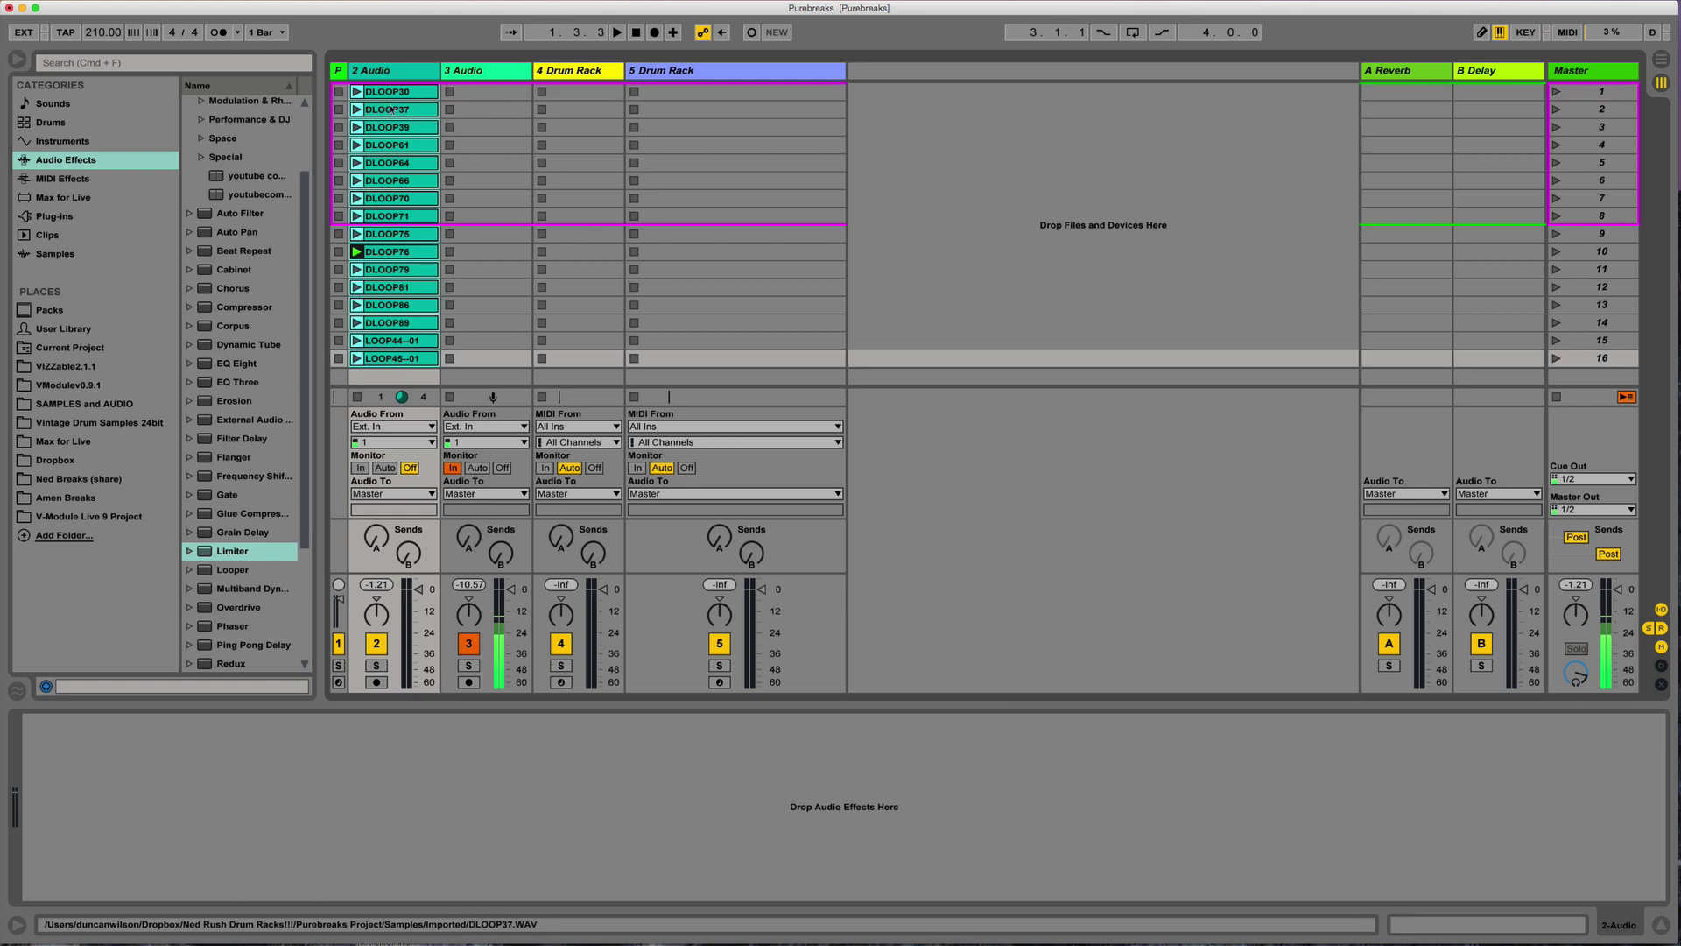
left_click(719, 683)
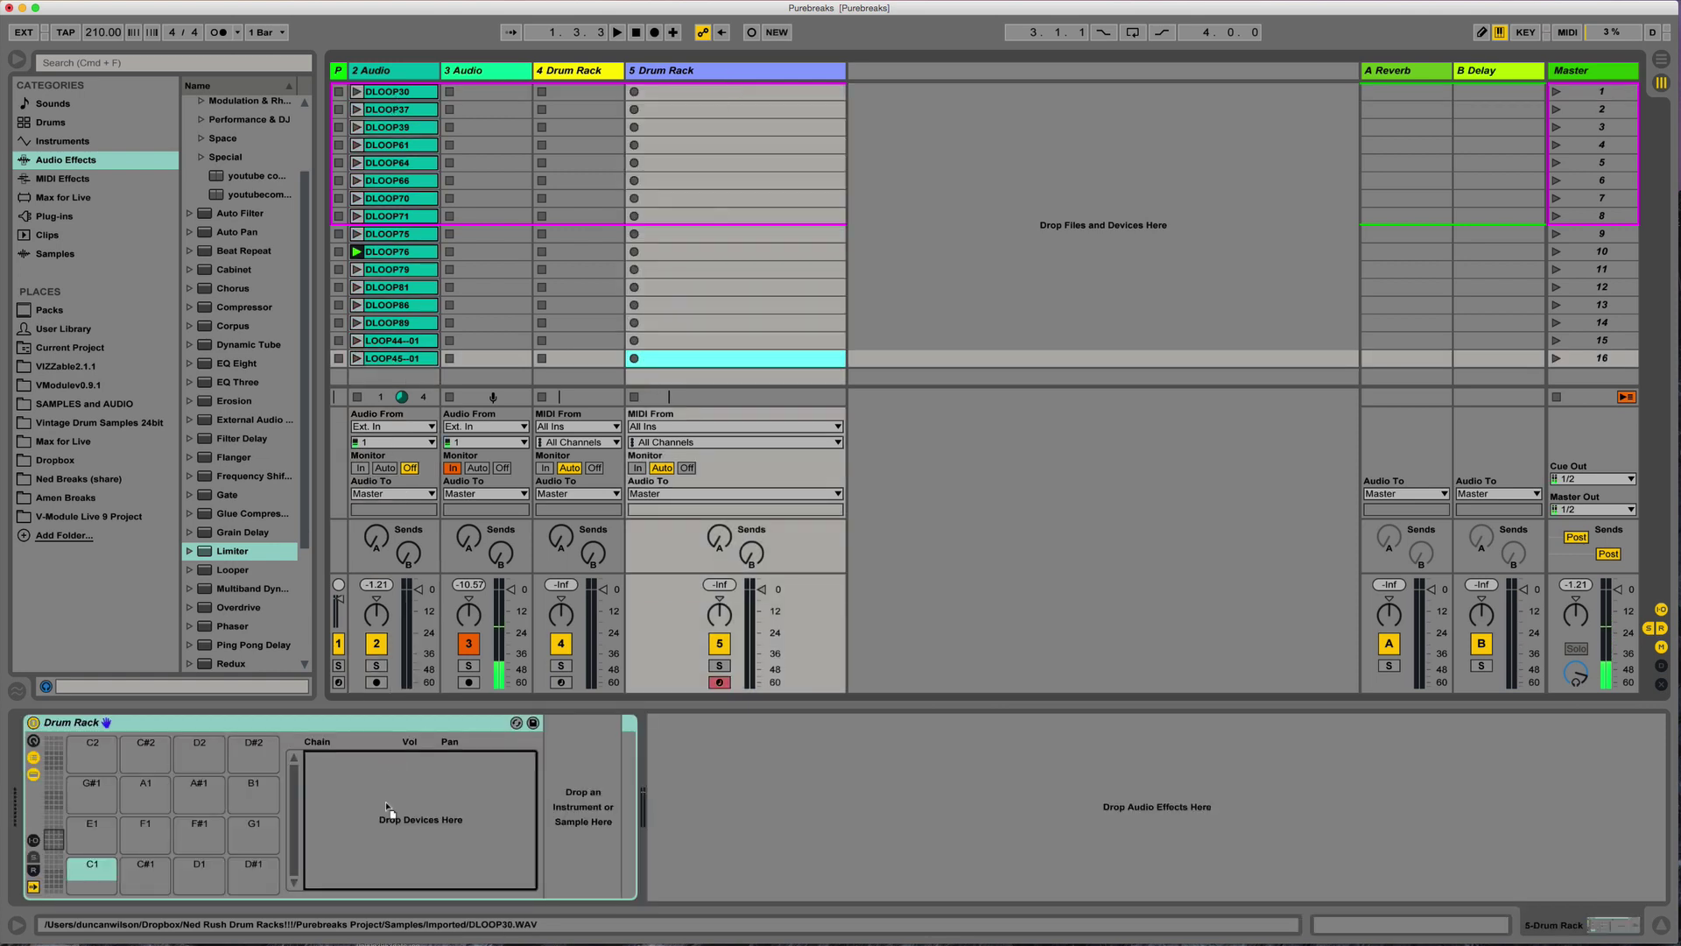
left_click_drag(388, 805, 390, 809)
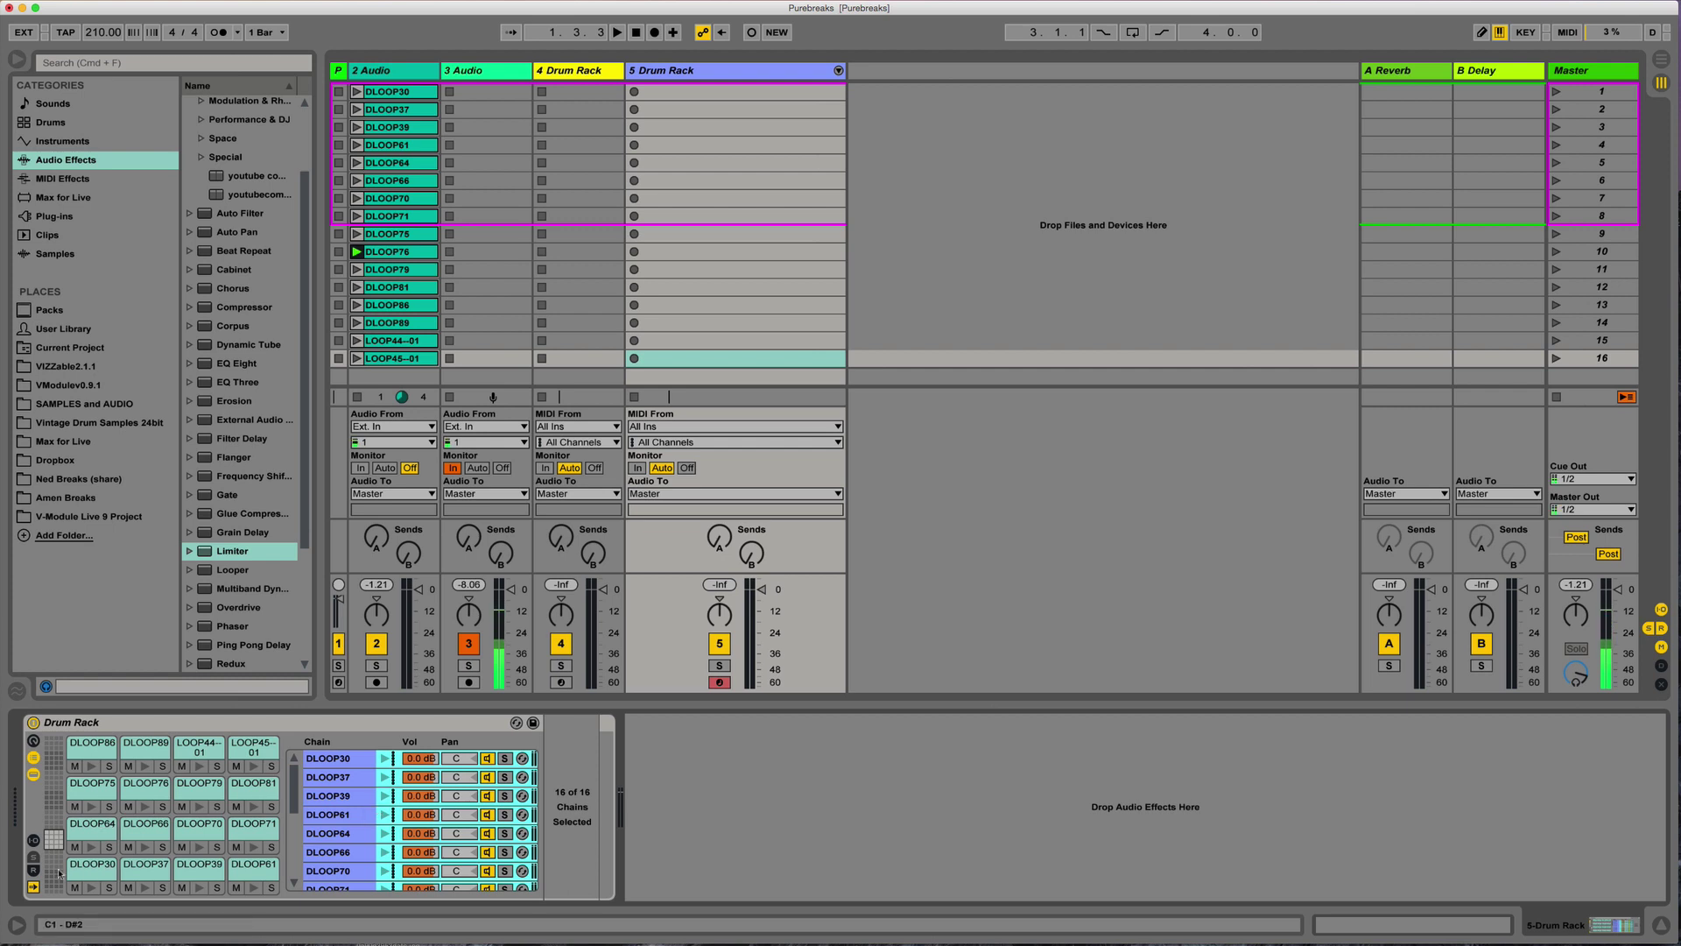
Step: Show the rack's input/output settings and assign choke group 1 to all sixteen chains
left_click(33, 841)
scroll(340, 761, "down", 8)
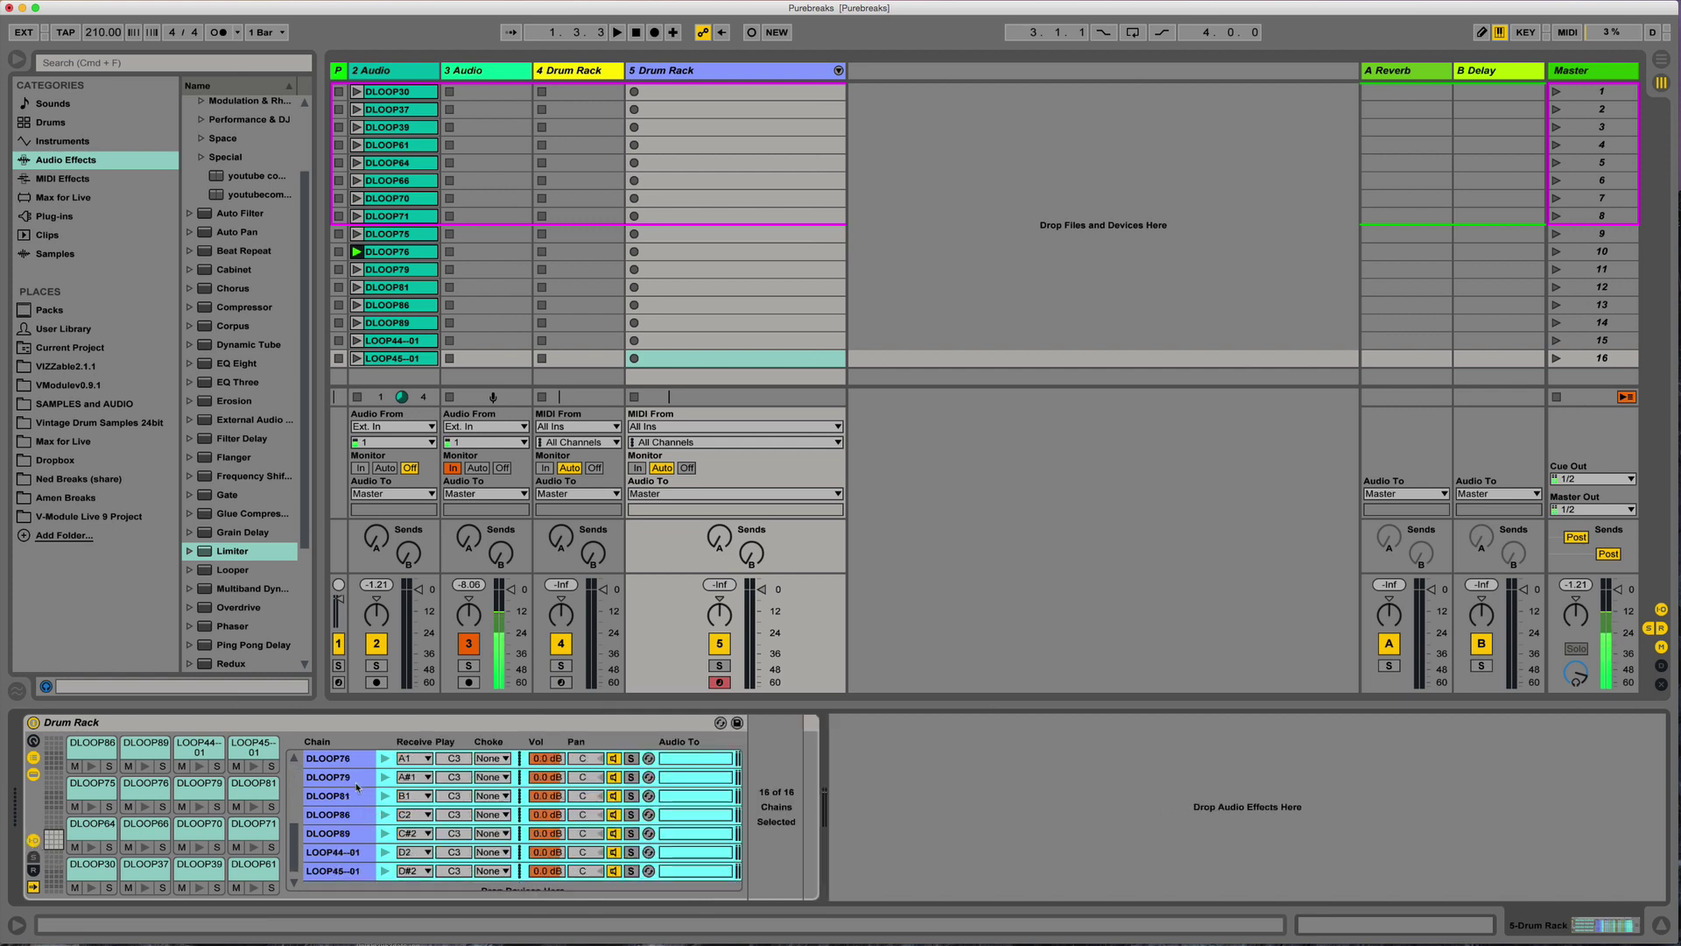
scroll(341, 801, "up", 8)
left_click(493, 760)
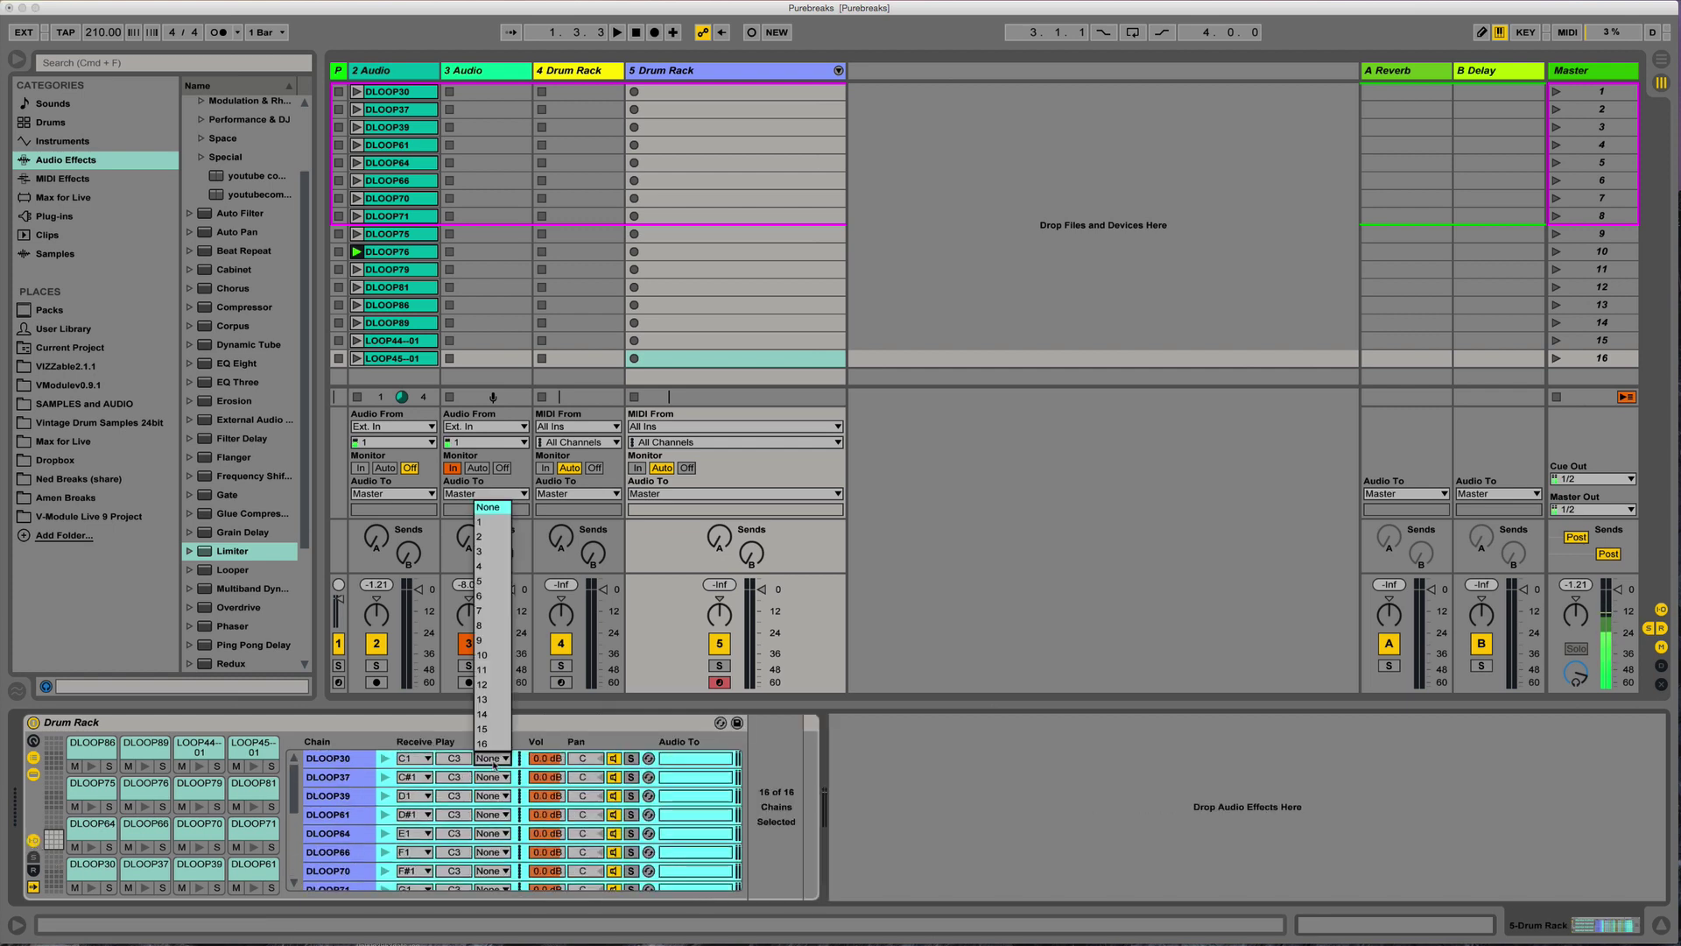
left_click(495, 524)
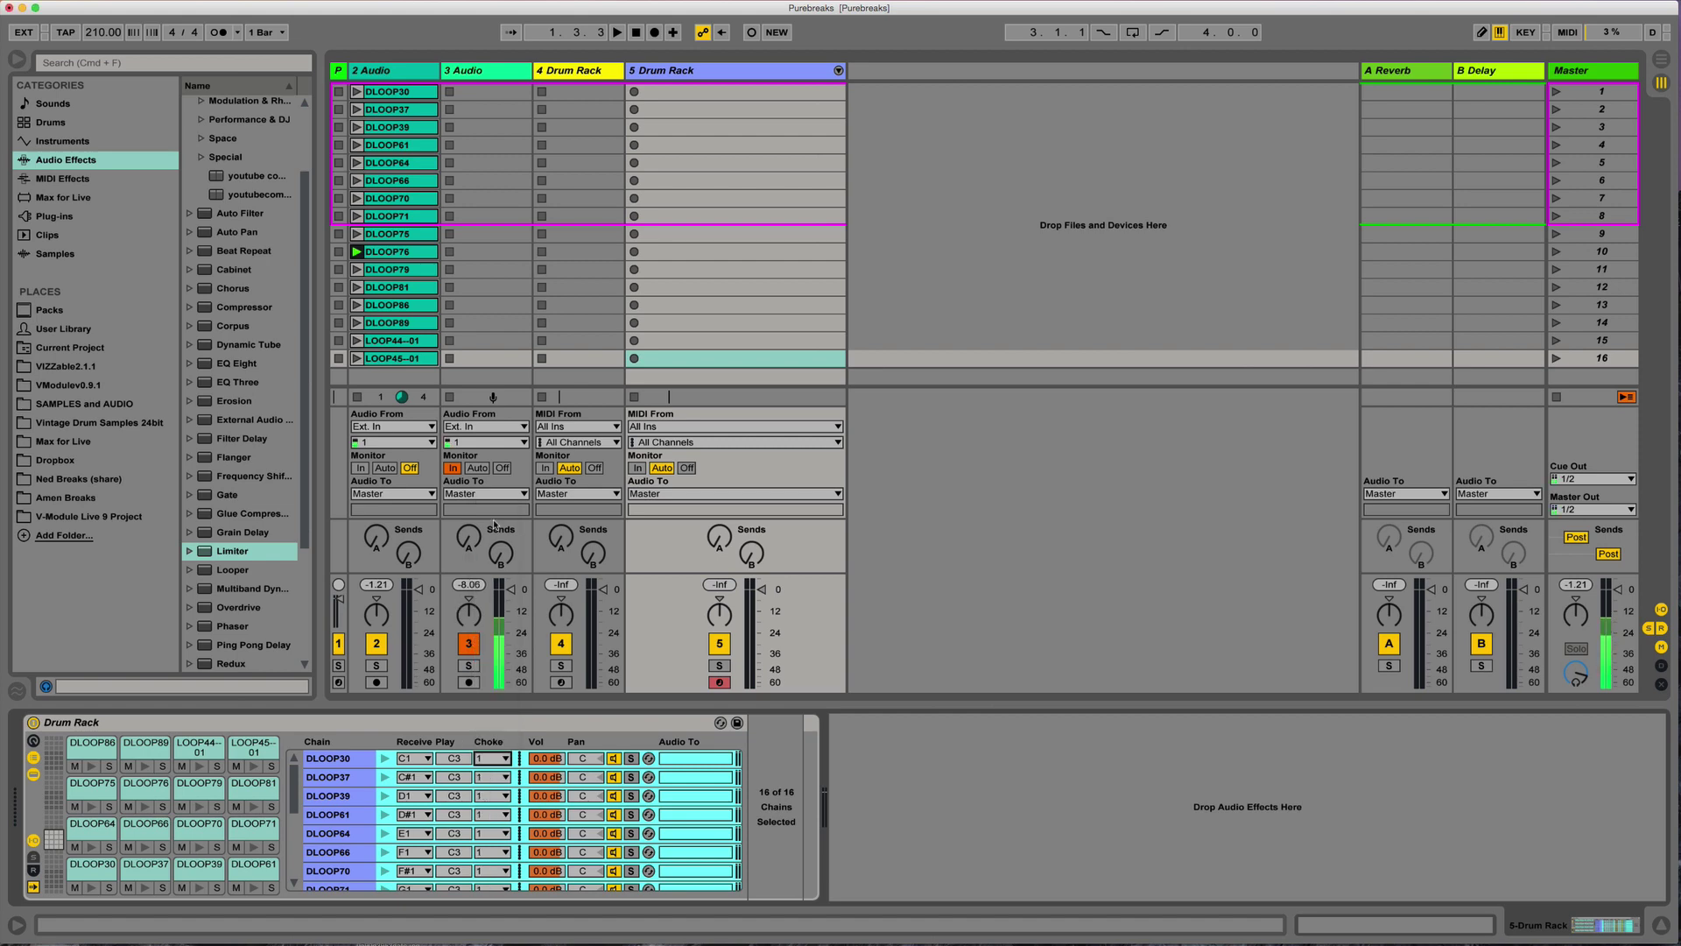
scroll(438, 806, "down", 5)
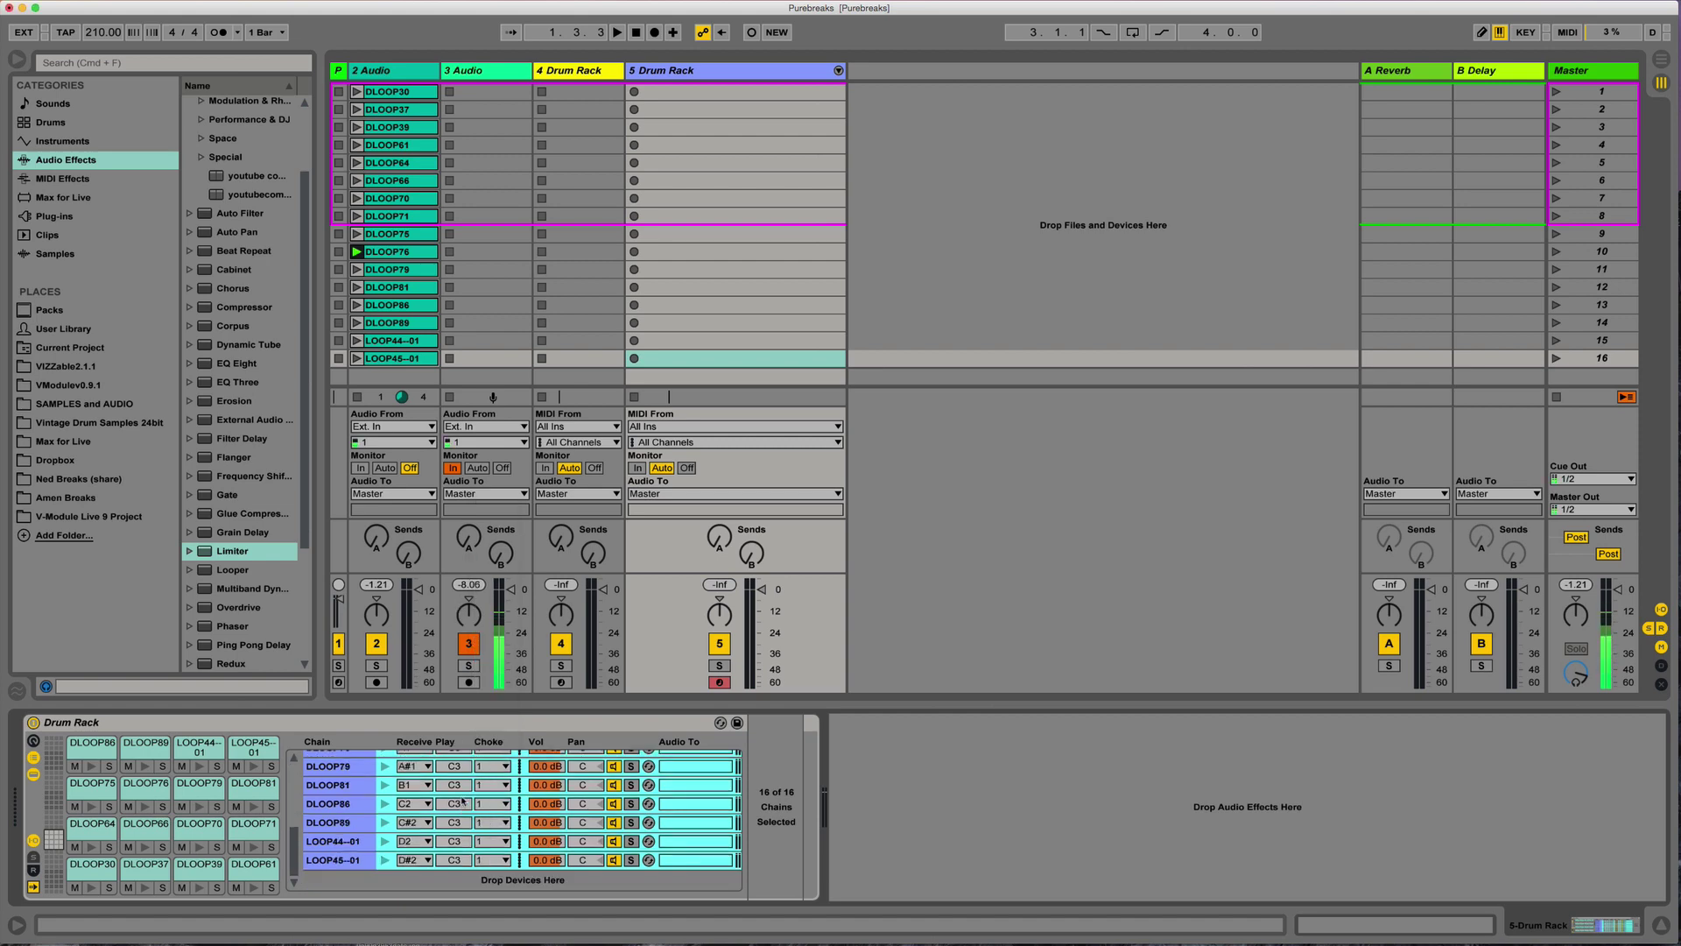
scroll(462, 799, "up", 5)
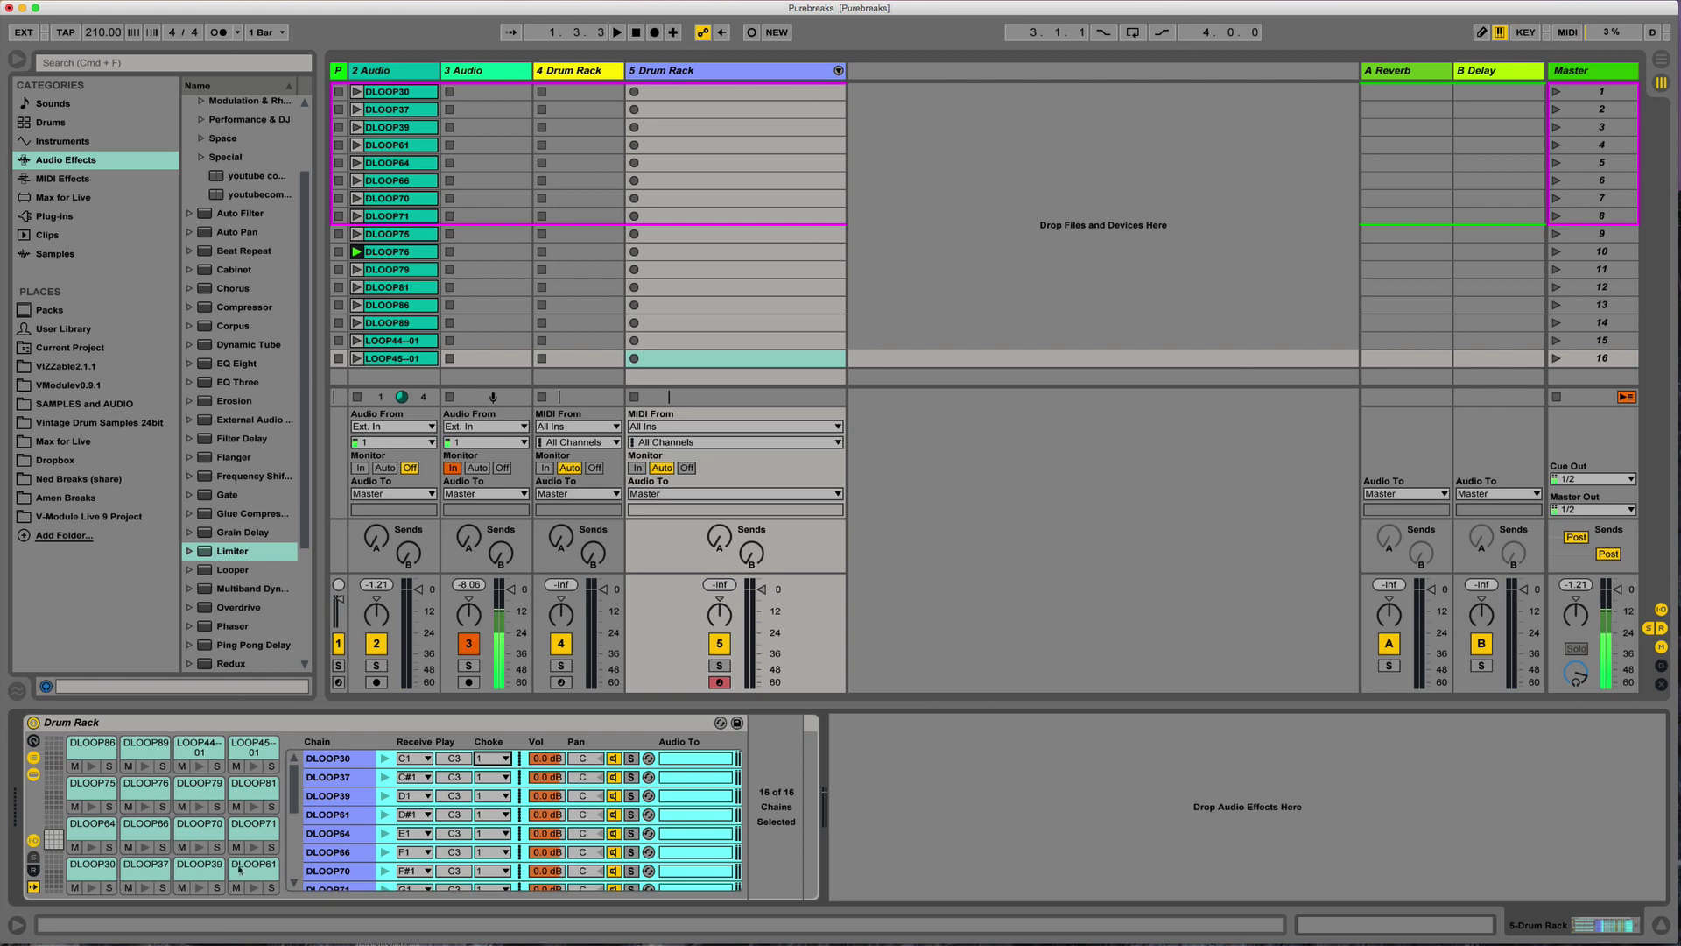
Step: Audition the rack's loop pads, starting from DLOOP30 and moving between DLOOP61, DLOOP66 and their neighbours
left_click(84, 867)
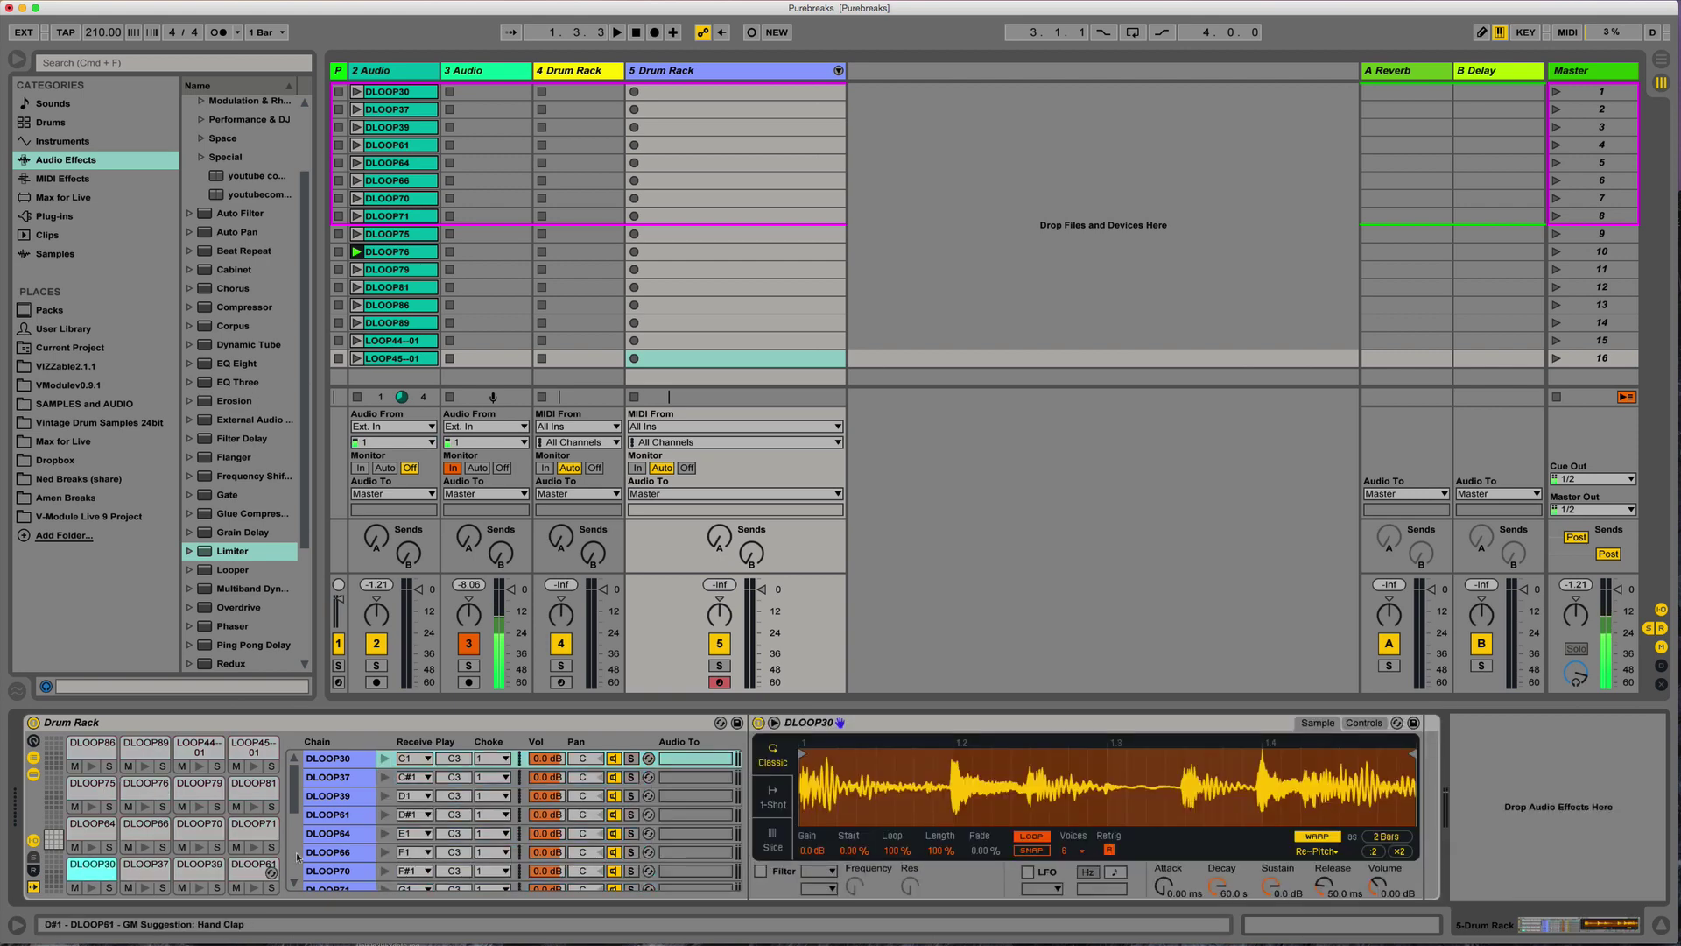
key("a")
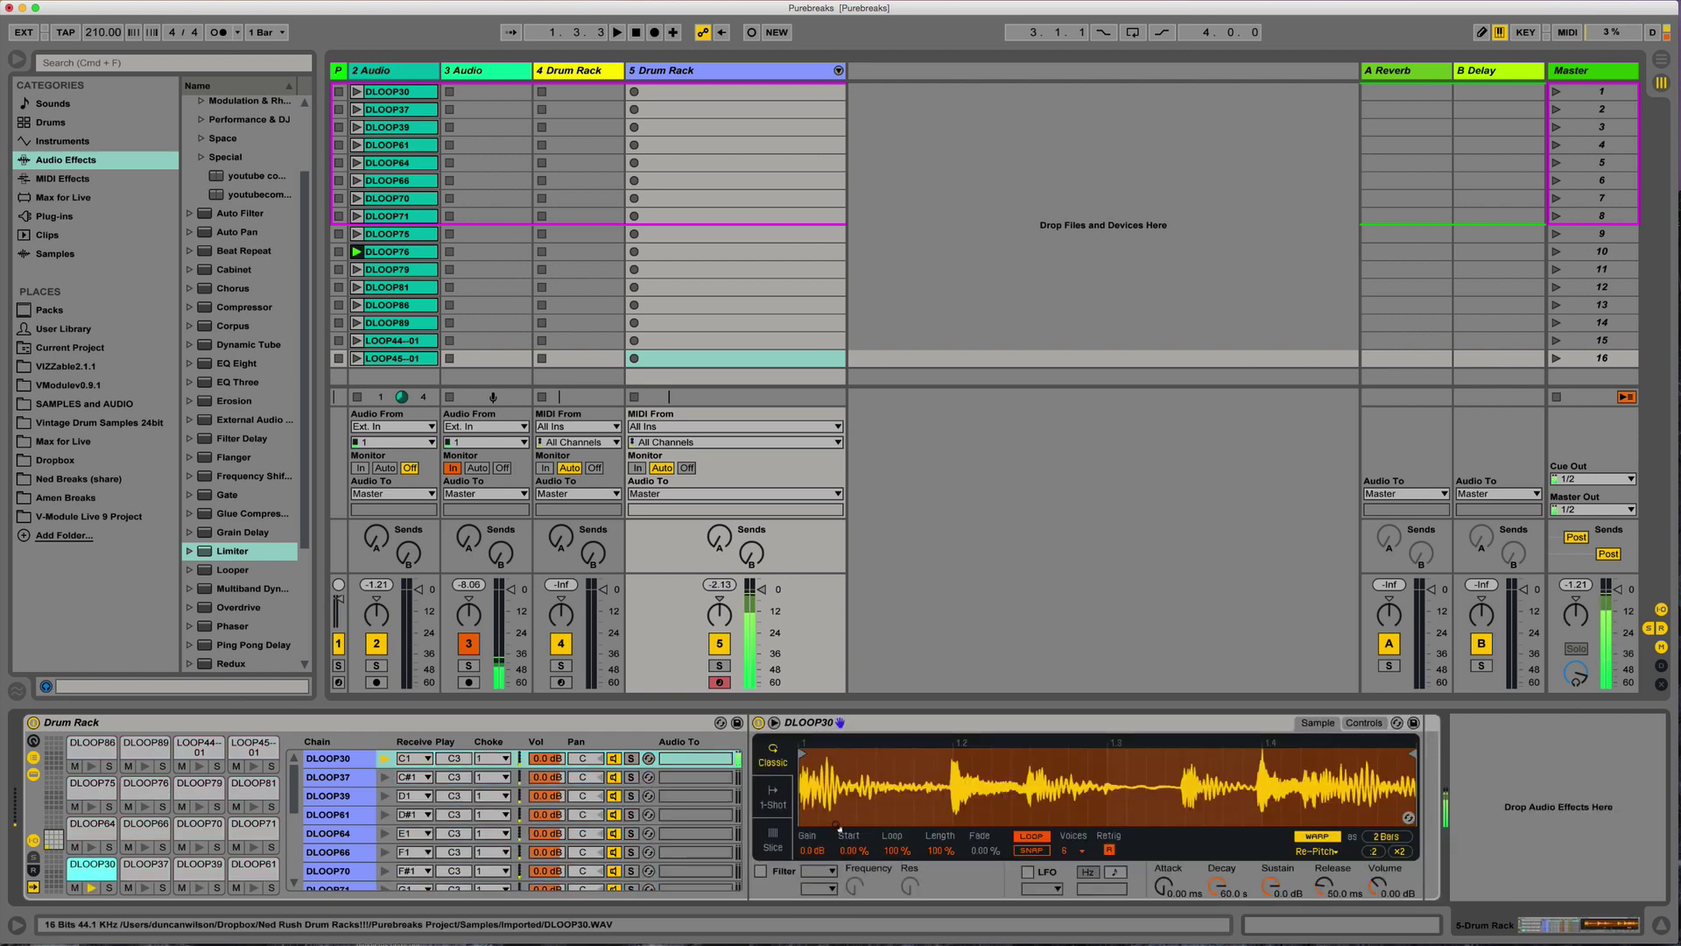
key("w")
key("s")
key("e")
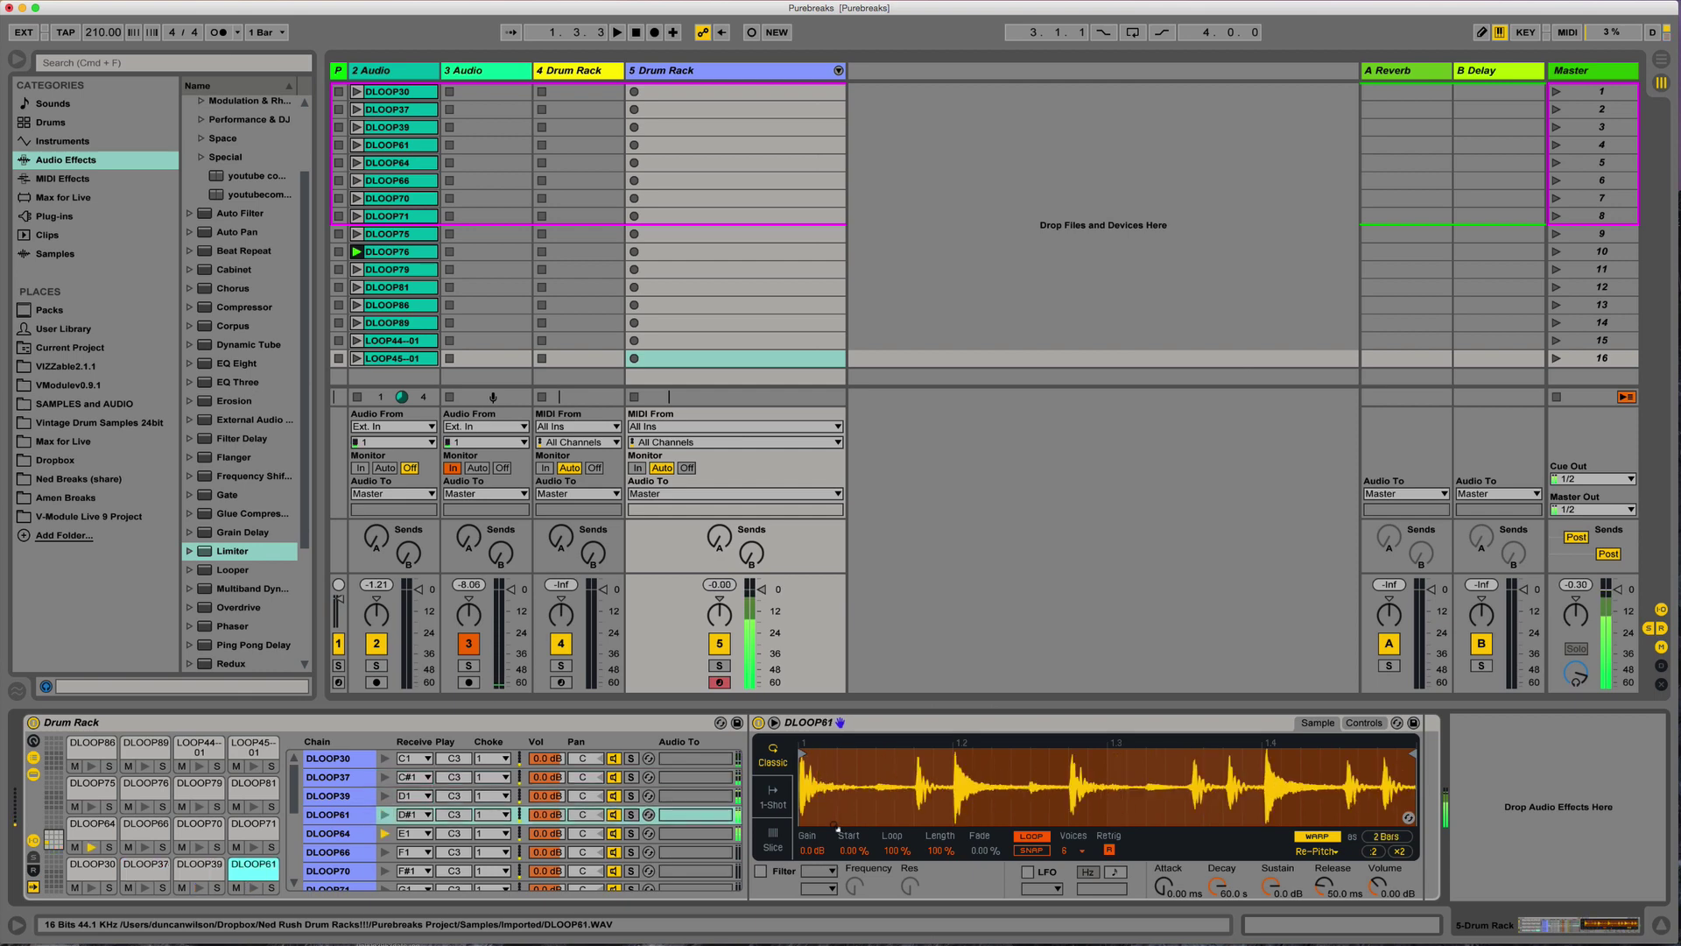
key("d")
key("f")
key("t")
key("f")
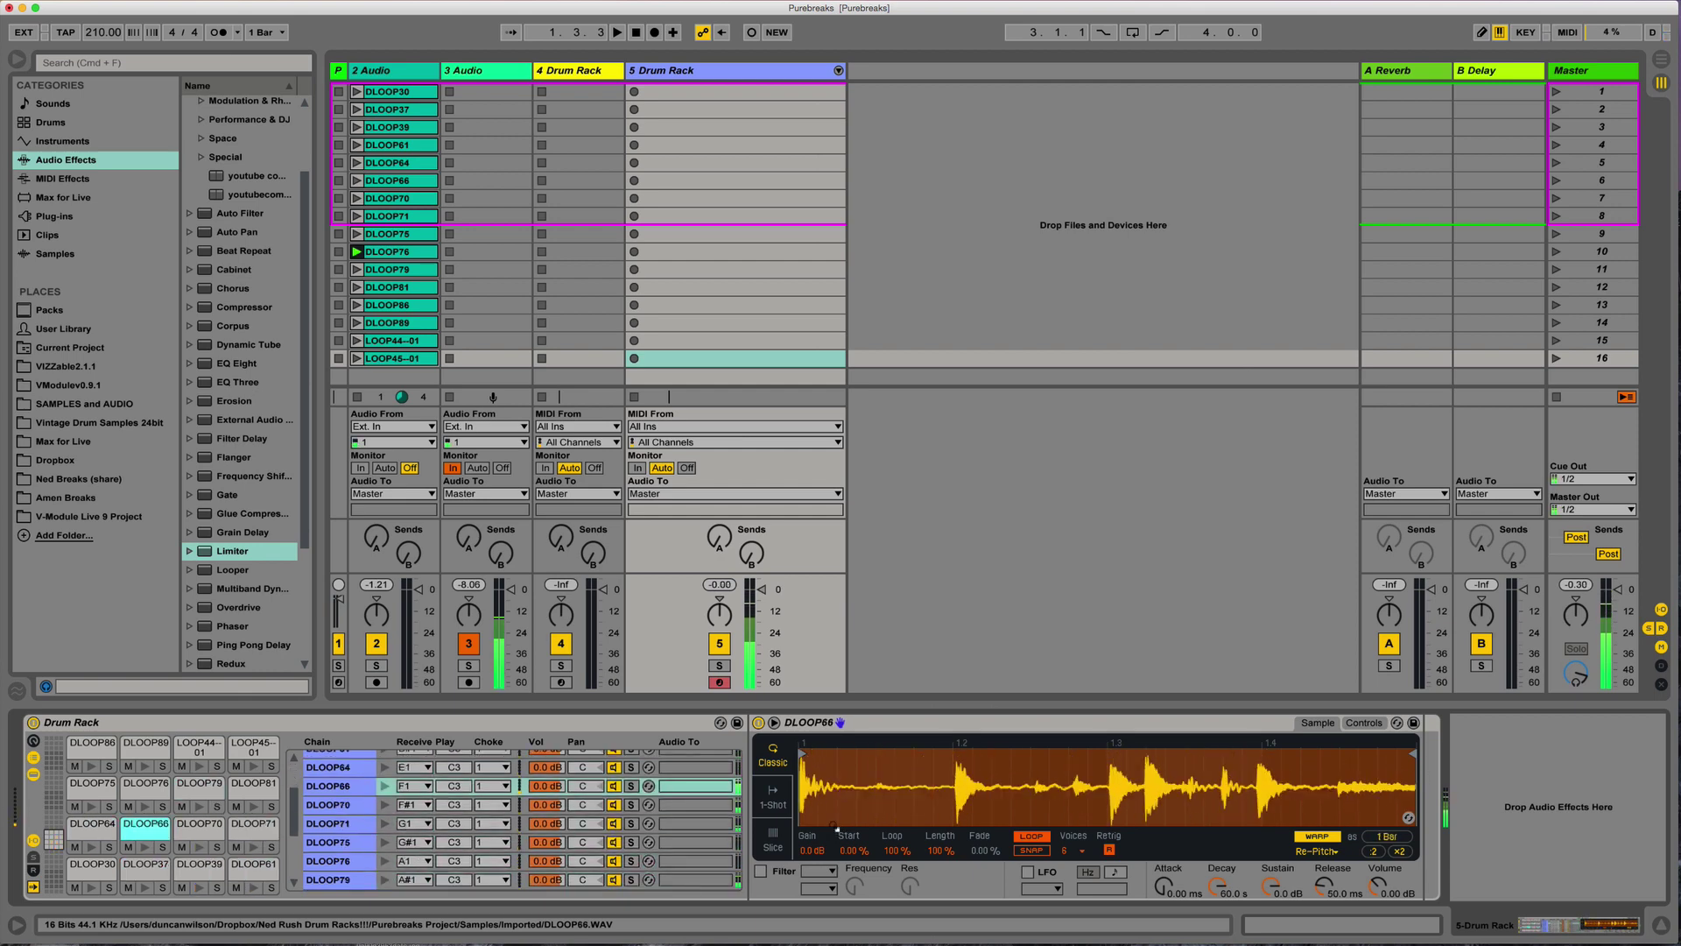
key("d")
key("a")
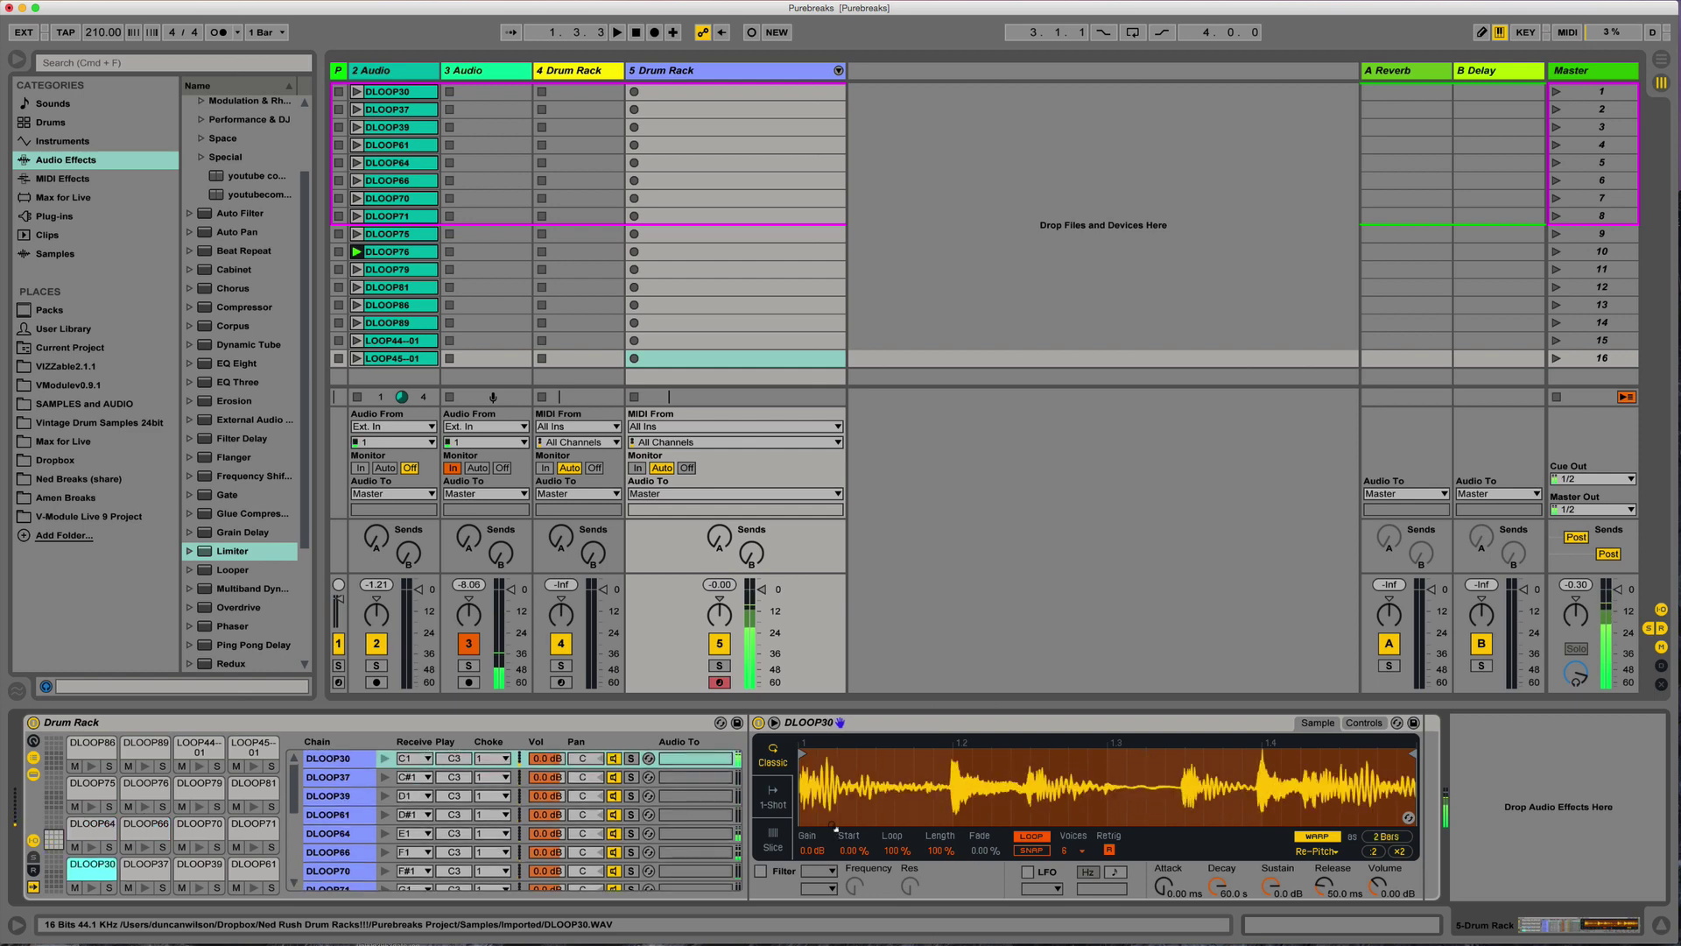
Step: Set DLOOP30's Release to 60.0 s and copy the value to its sibling chains
left_click_drag(1324, 886, 1324, 788)
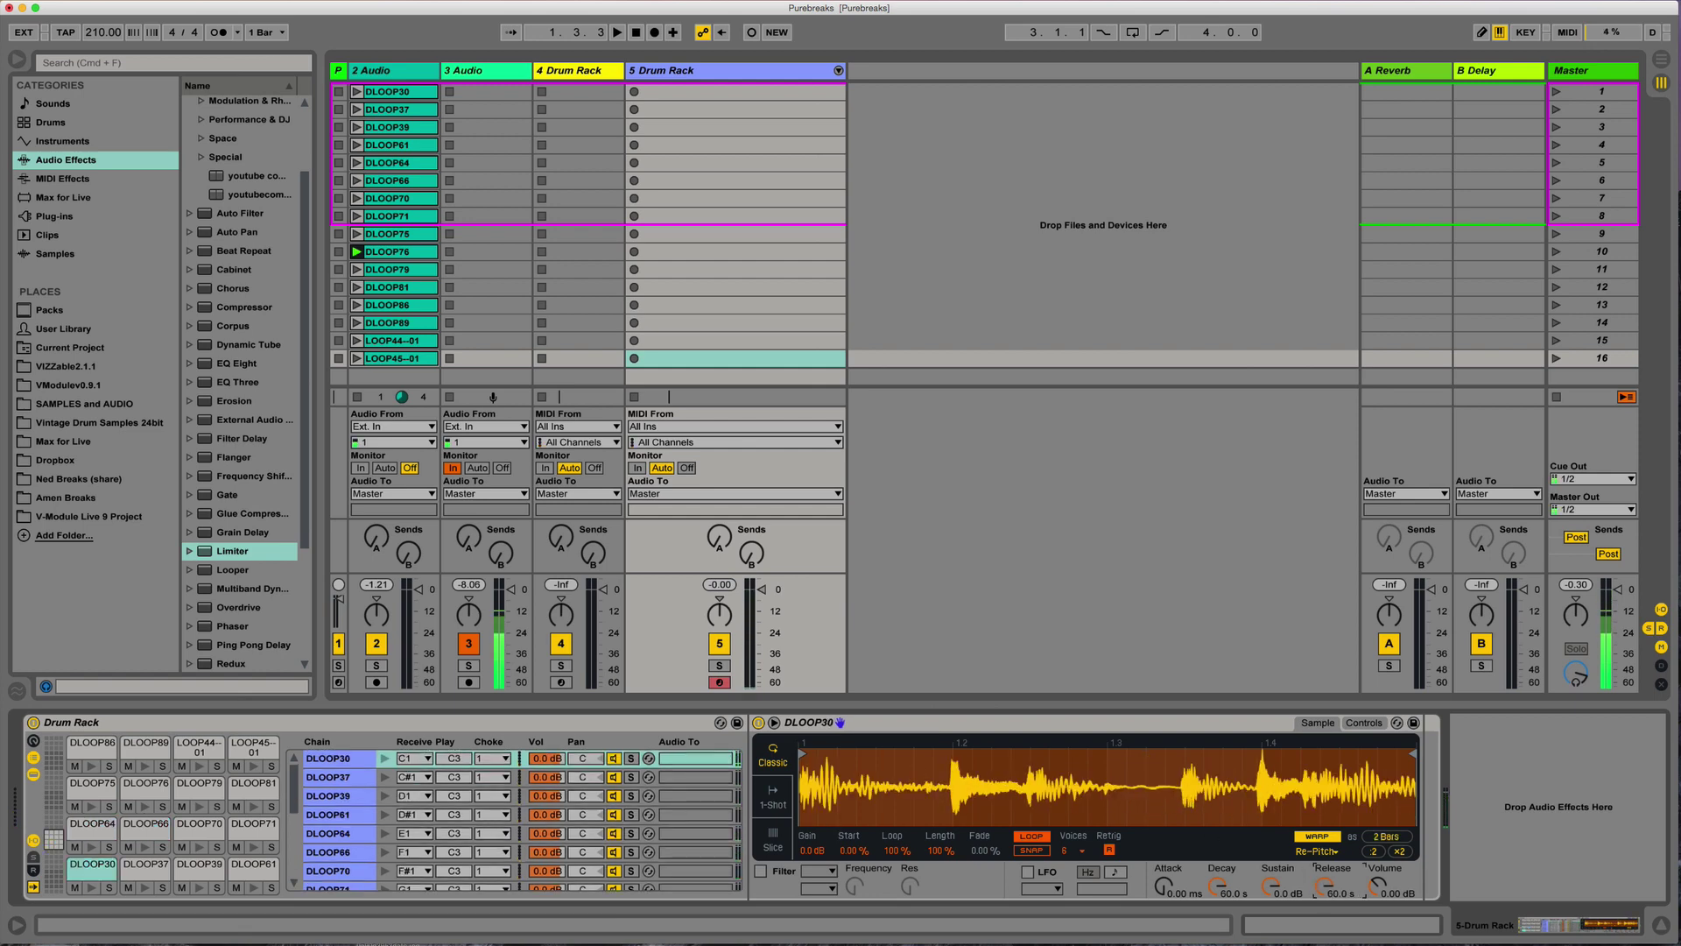
right_click(1324, 889)
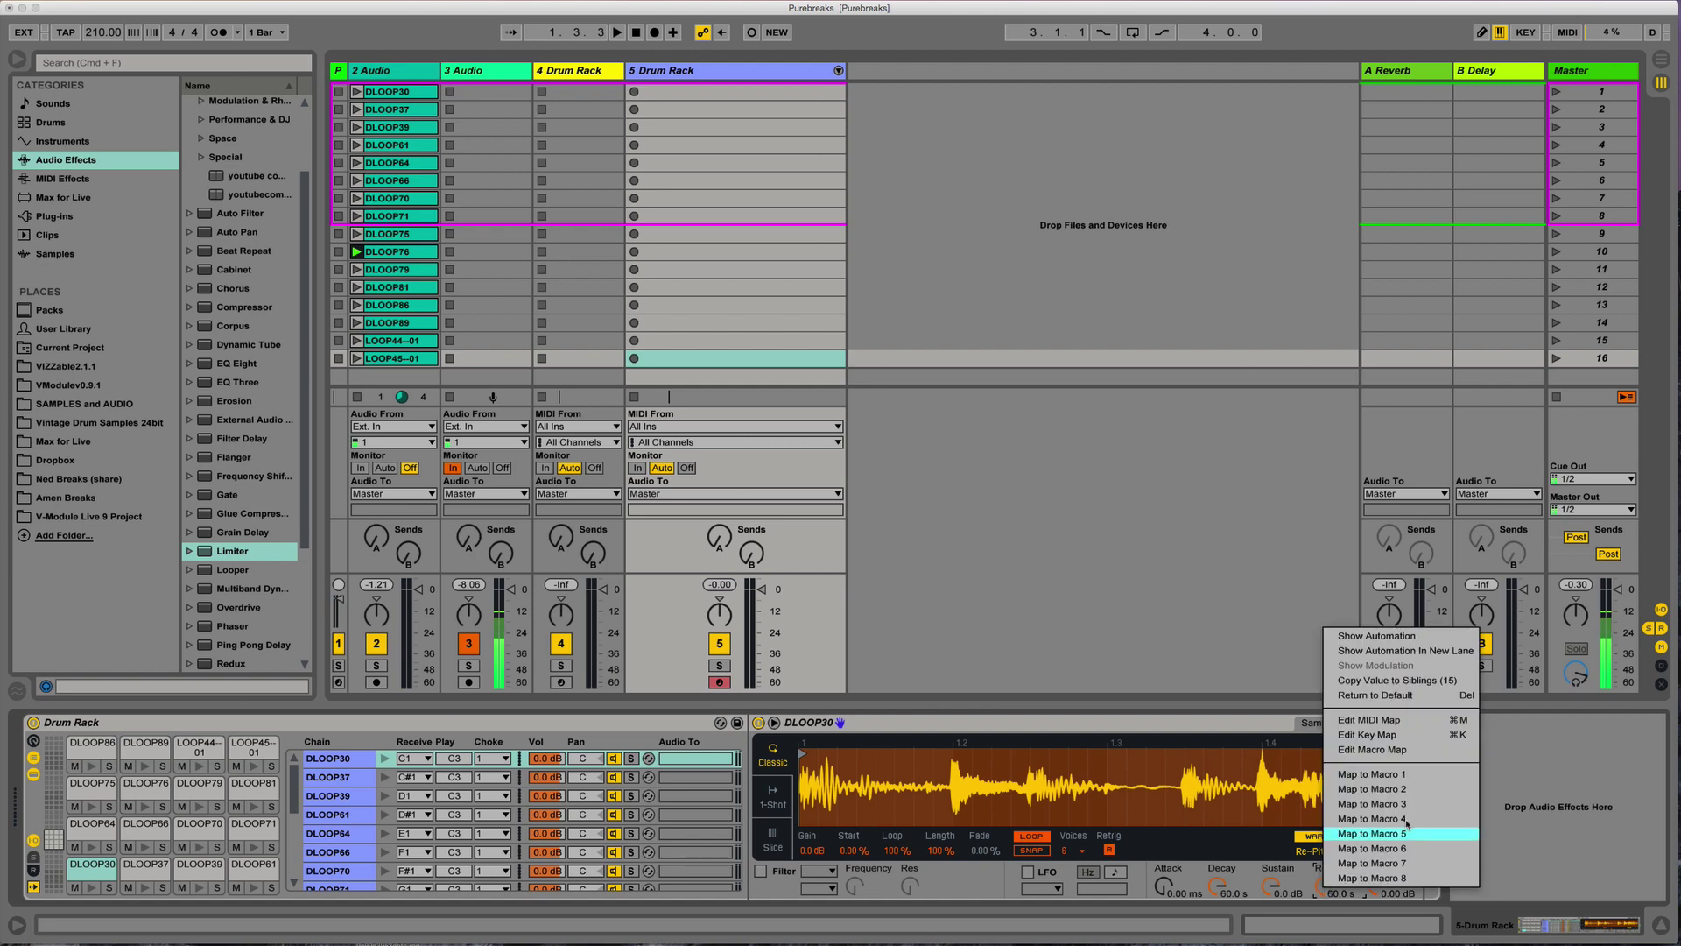
left_click(1361, 684)
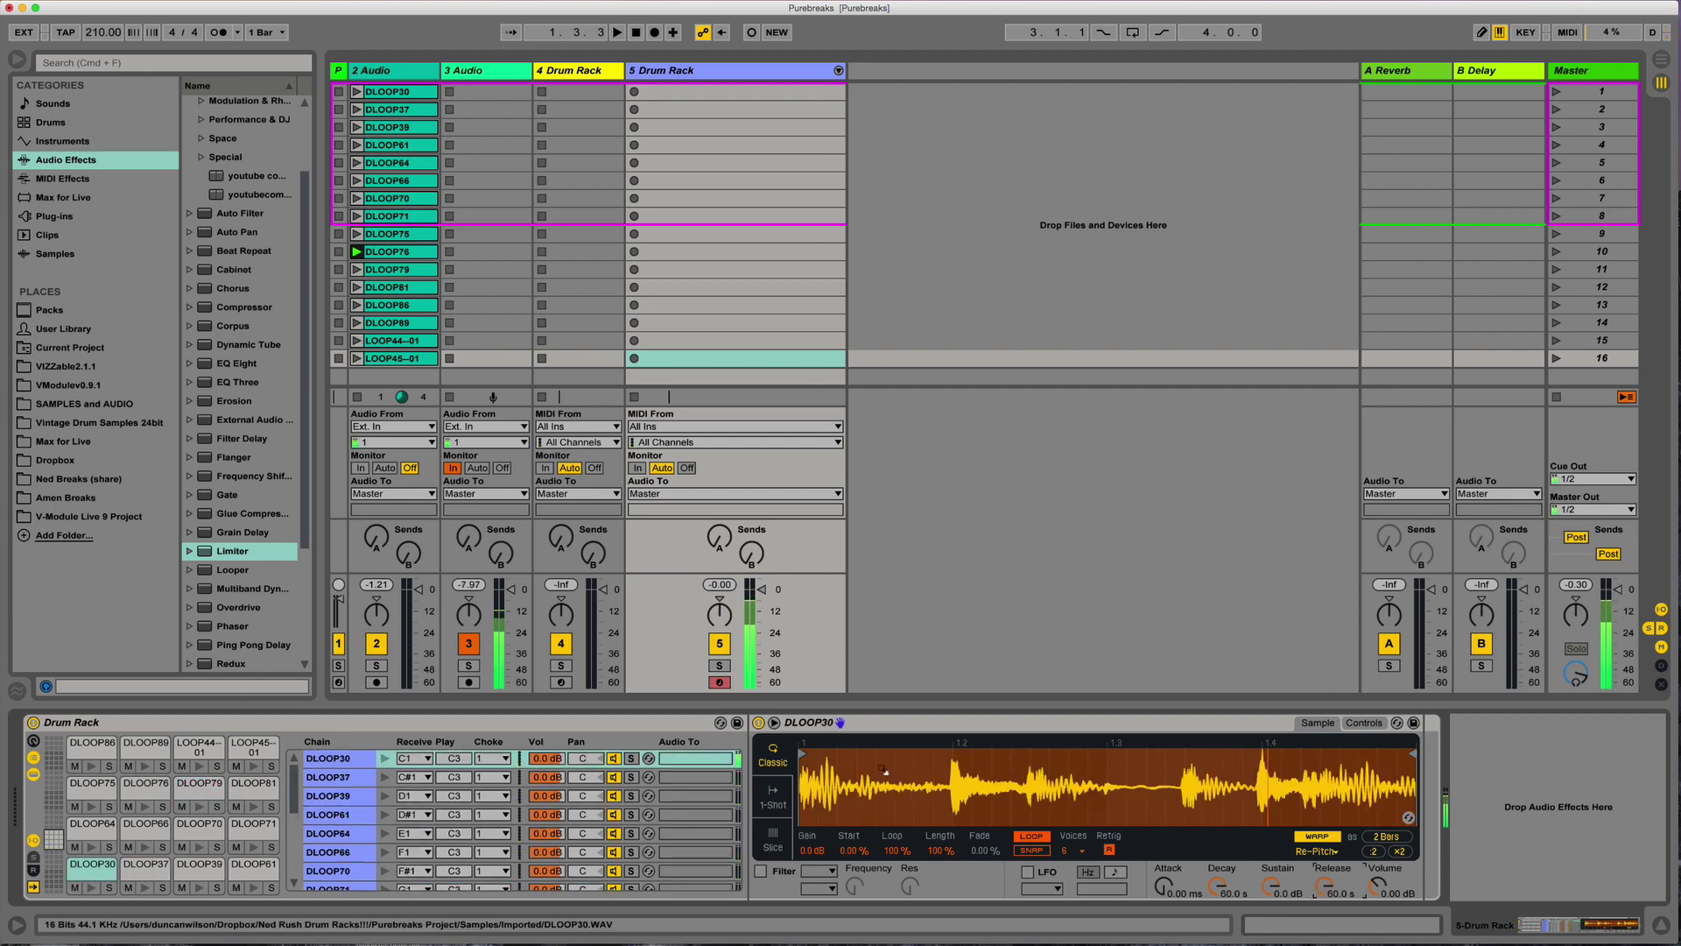
Step: Stop playback and copy all sixteen chains, DLOOP30 to LOOP45--01, from the 5 Drum Rack track's rack
left_click(636, 33)
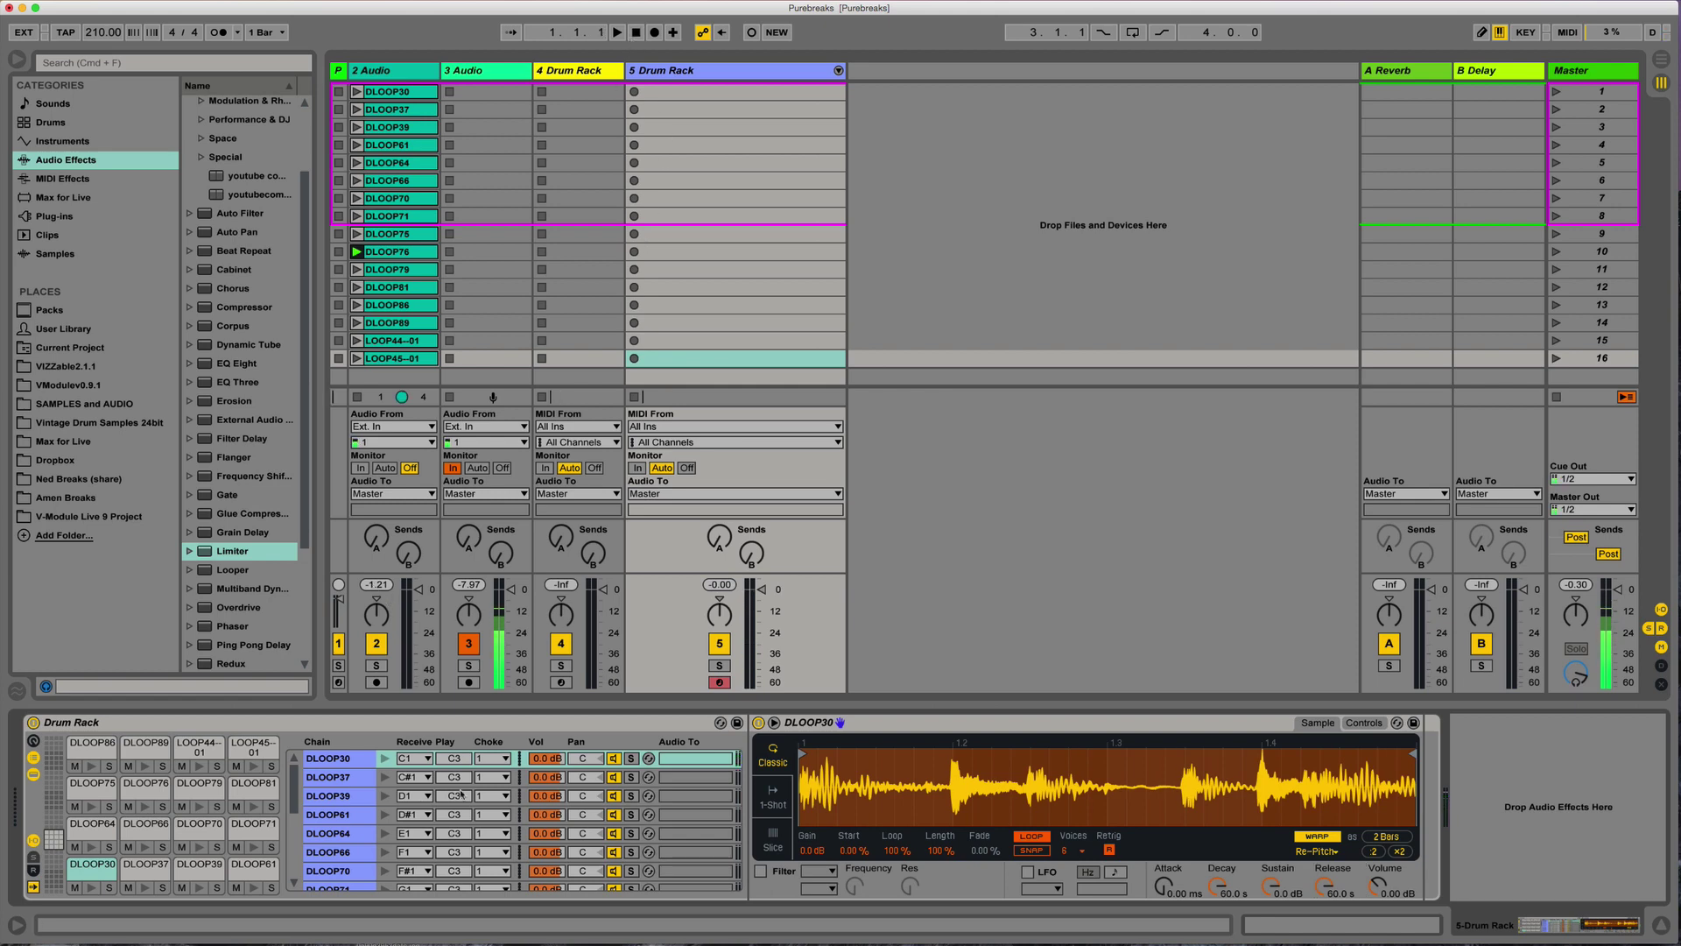
left_click(344, 760)
scroll(344, 767, "down", 10)
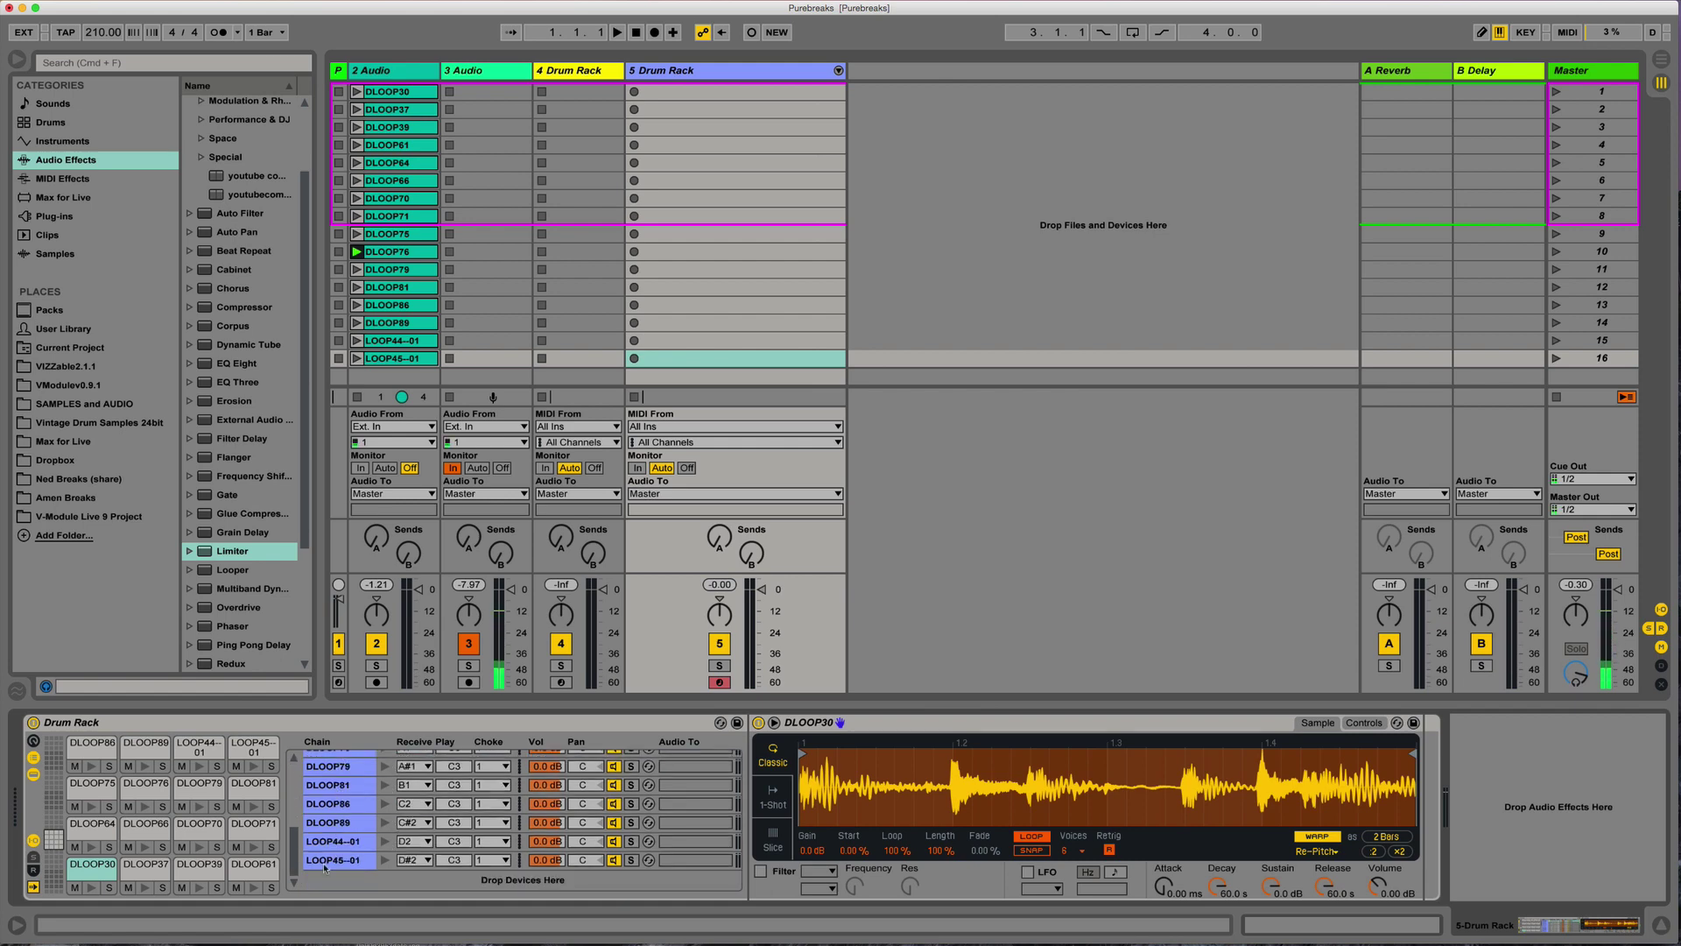
left_click(324, 861, "shift")
scroll(336, 820, "up", 10)
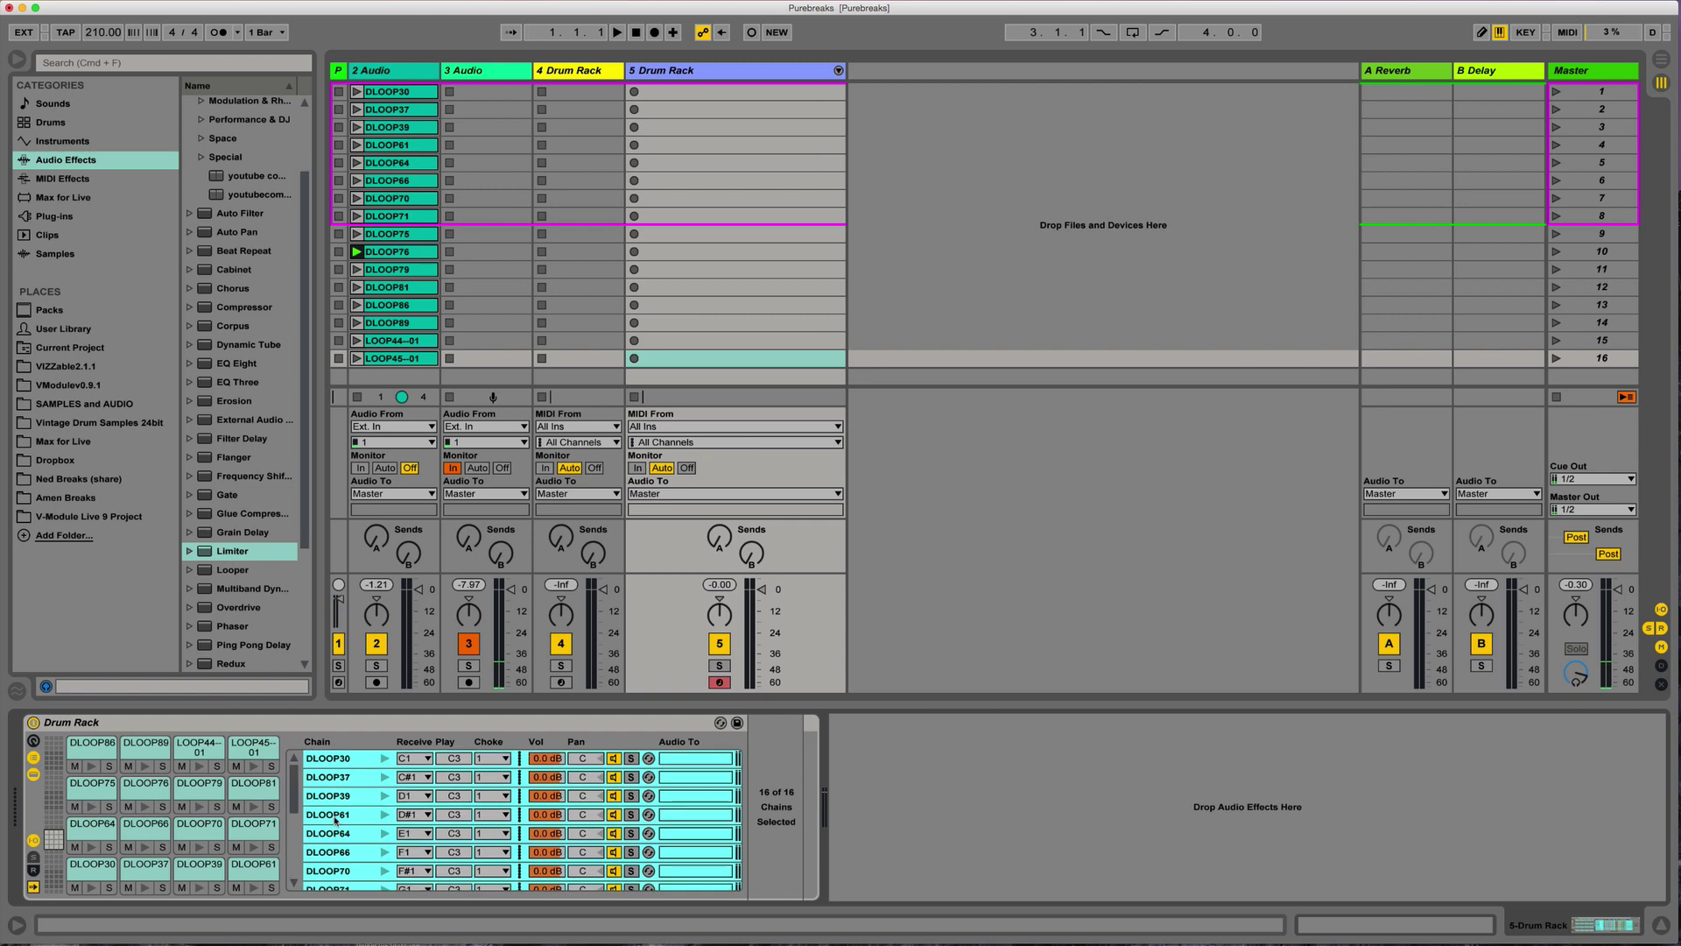
right_click(330, 760)
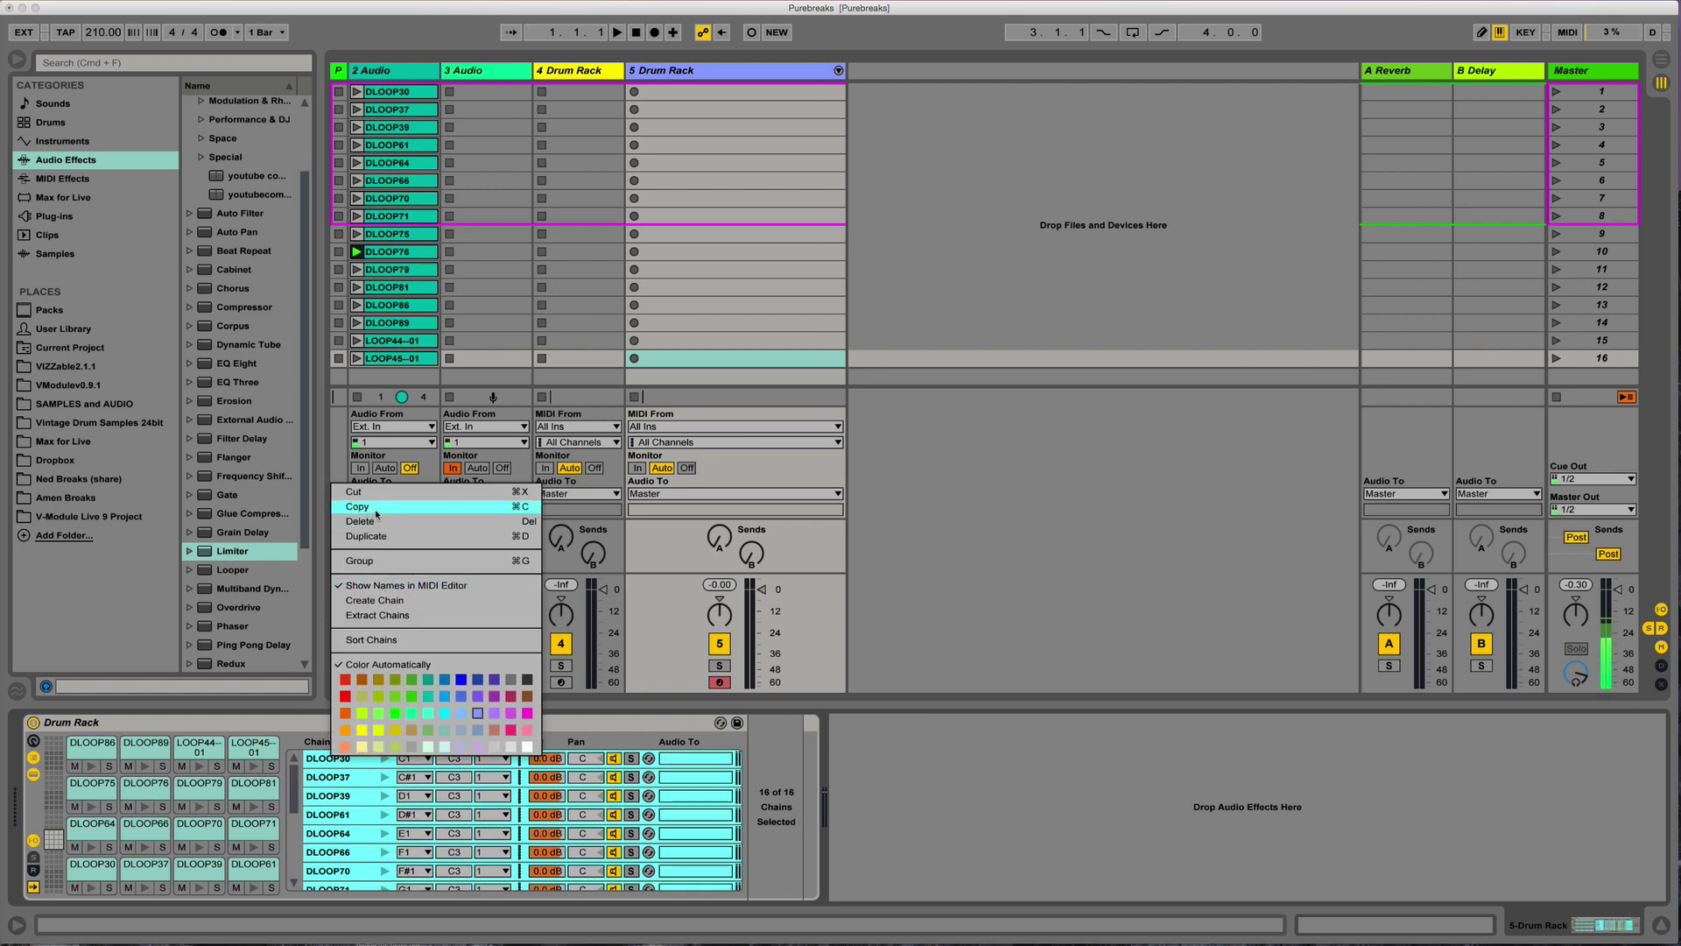
left_click(443, 507)
Step: Show the chain list of the Drum Rack on the 4 Drum Rack track and paste the copied chains into it
left_click(576, 70)
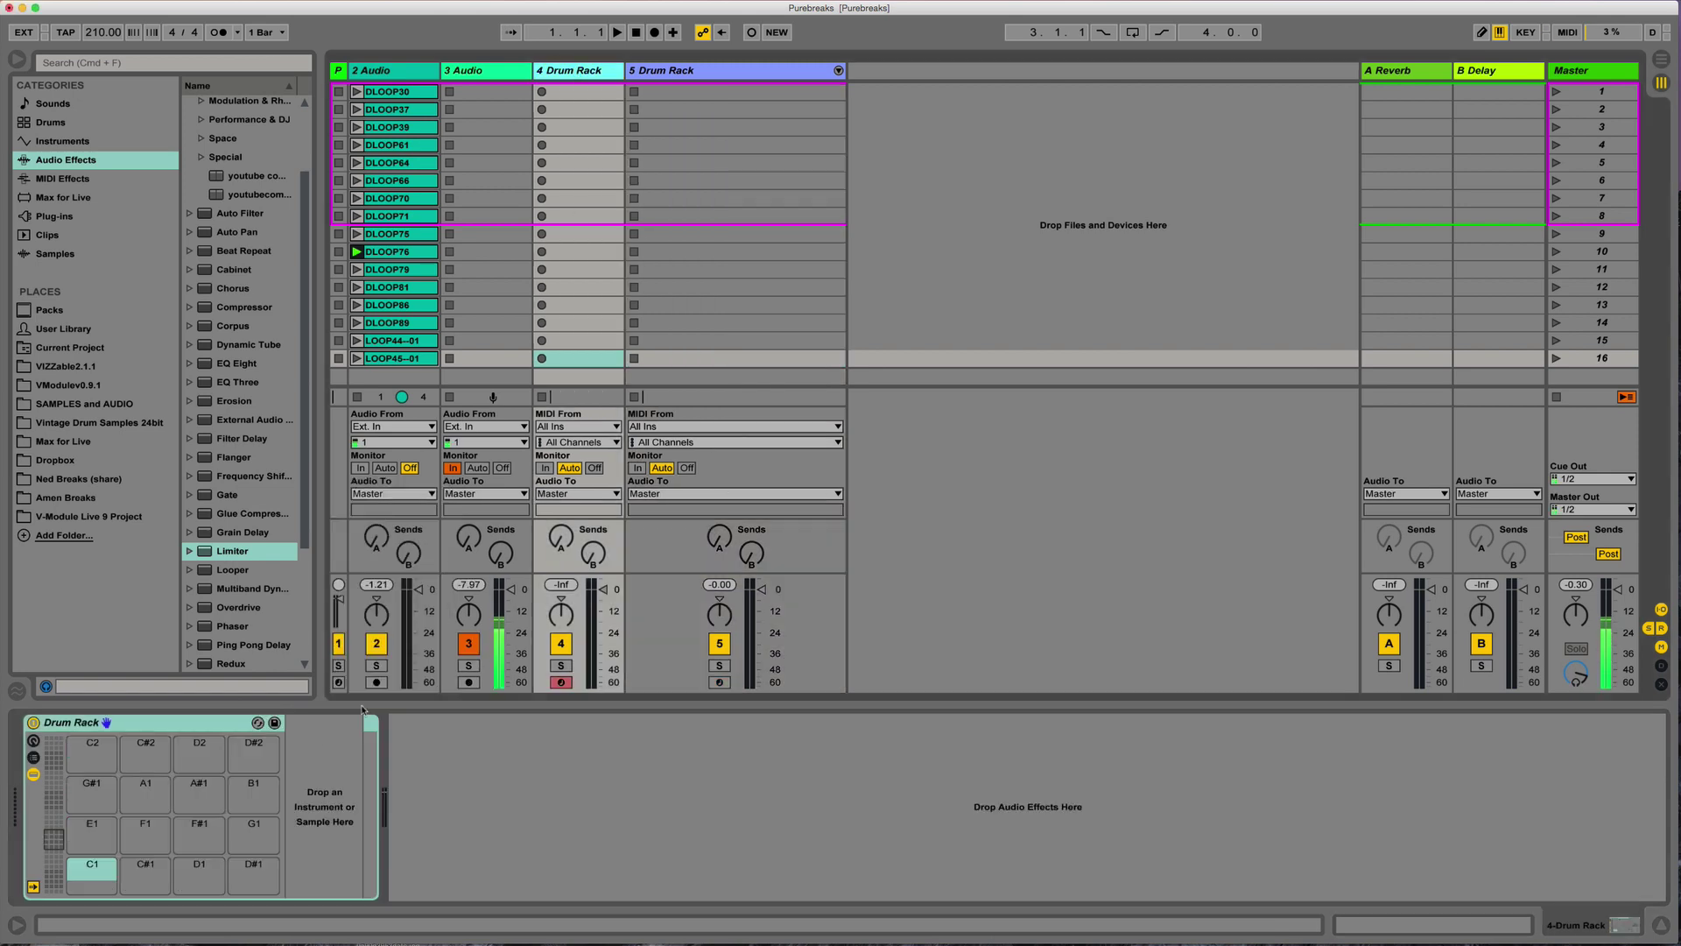
left_click(90, 870)
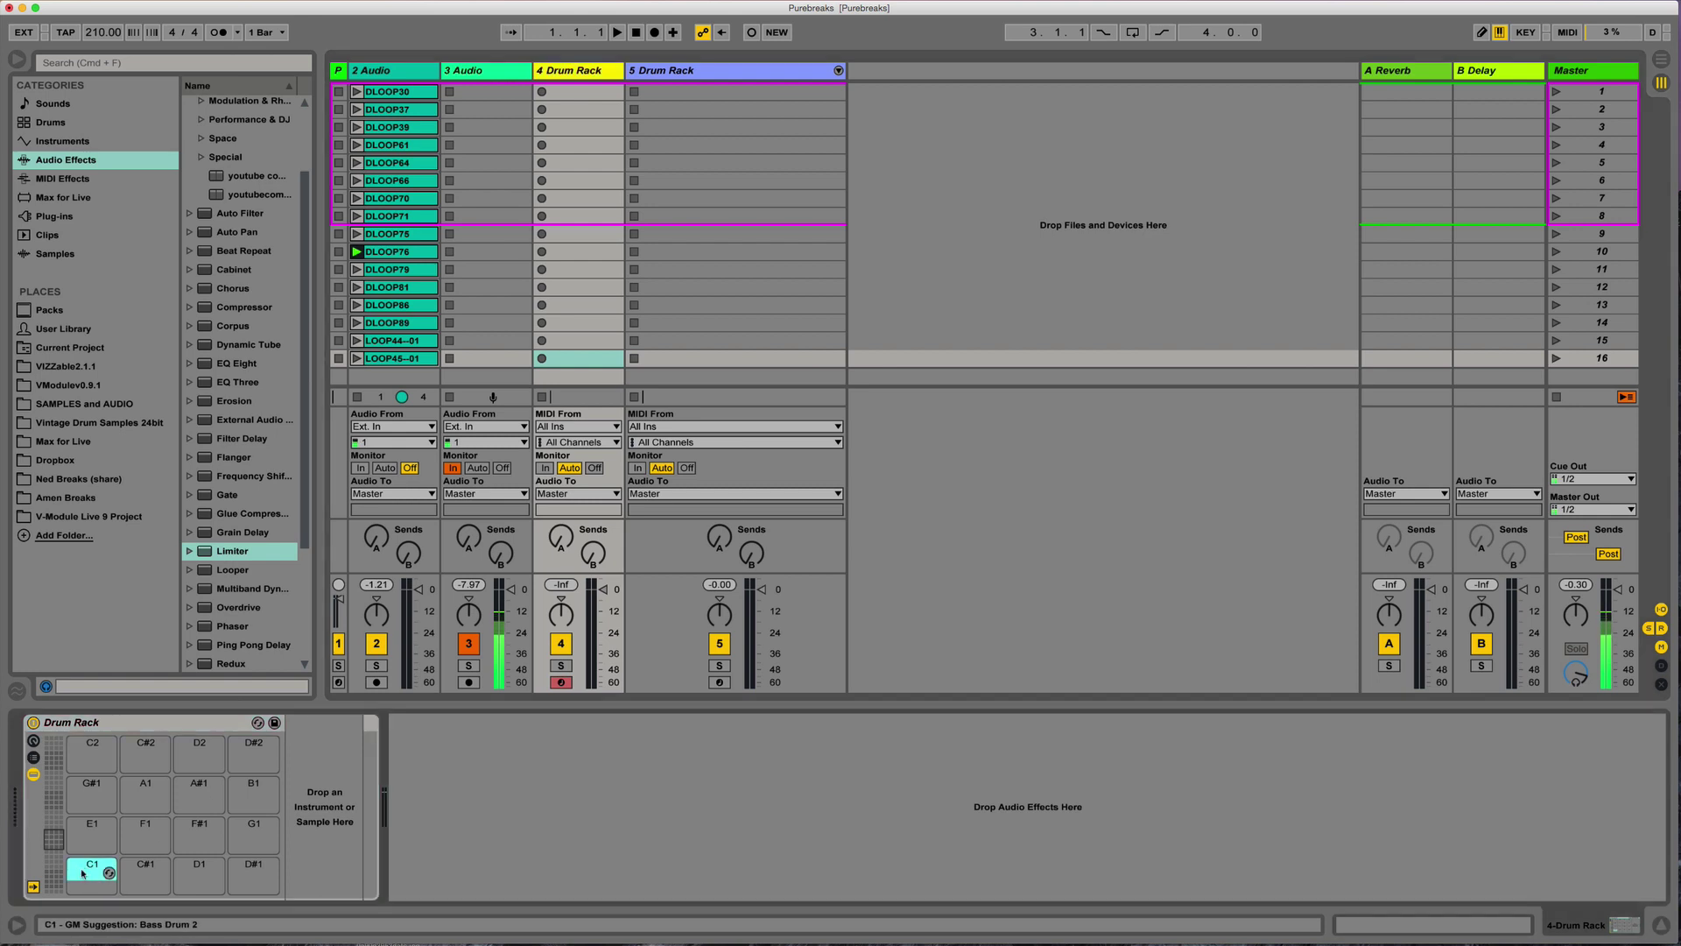
left_click(34, 758)
right_click(365, 788)
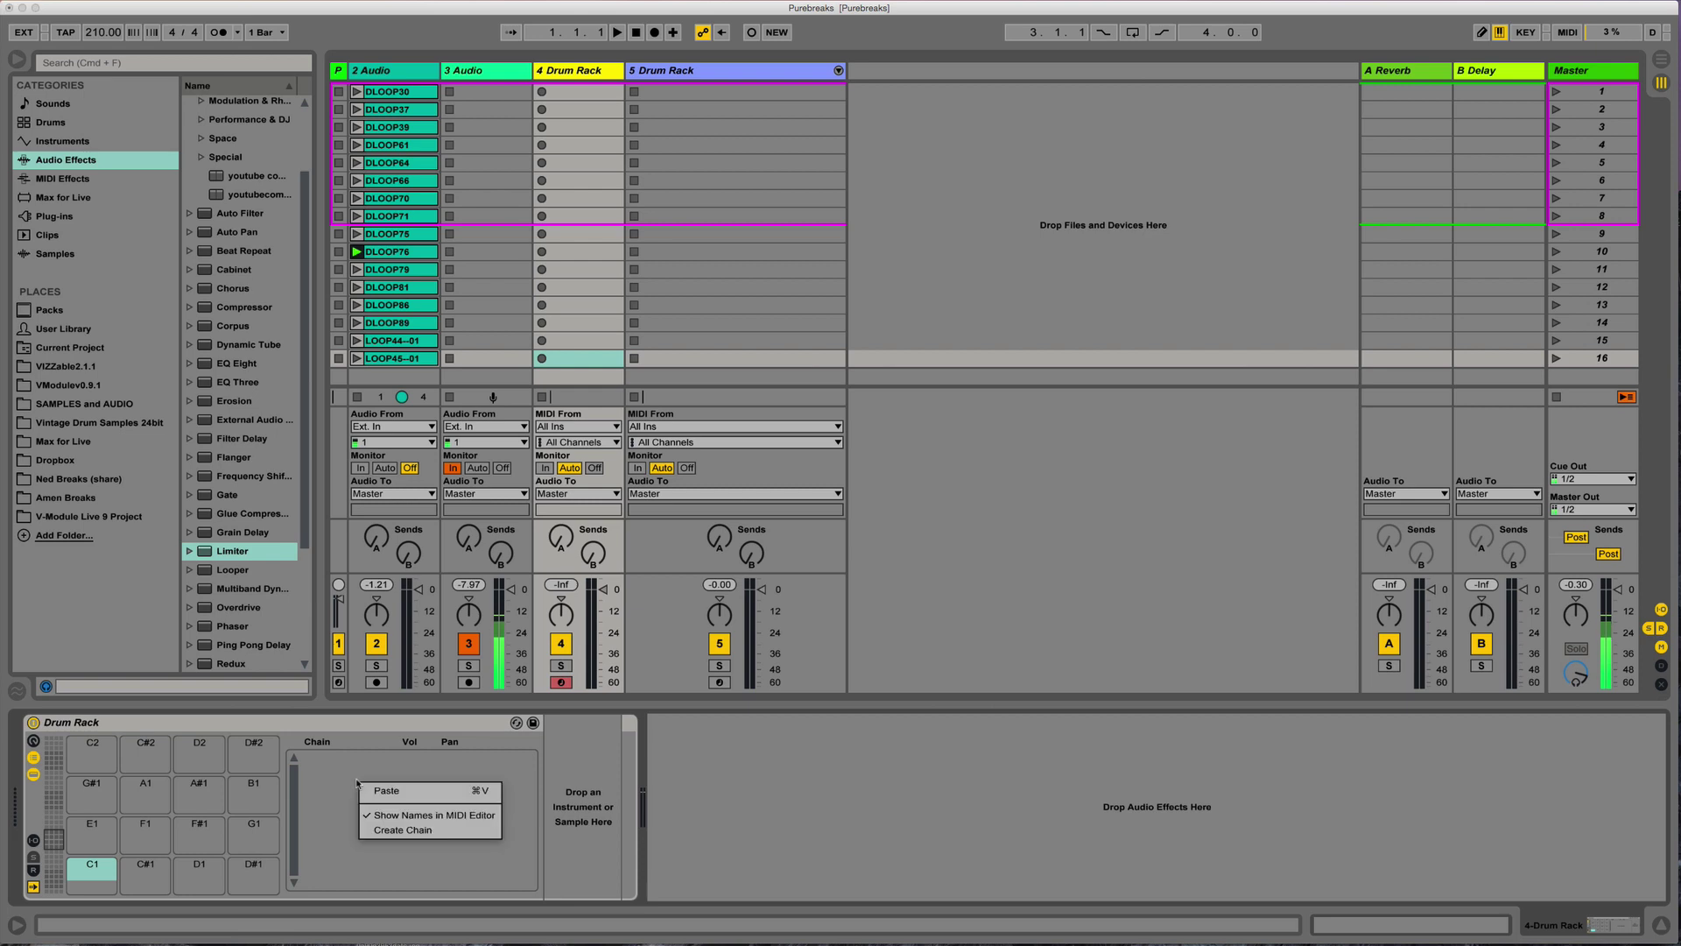
left_click(370, 790)
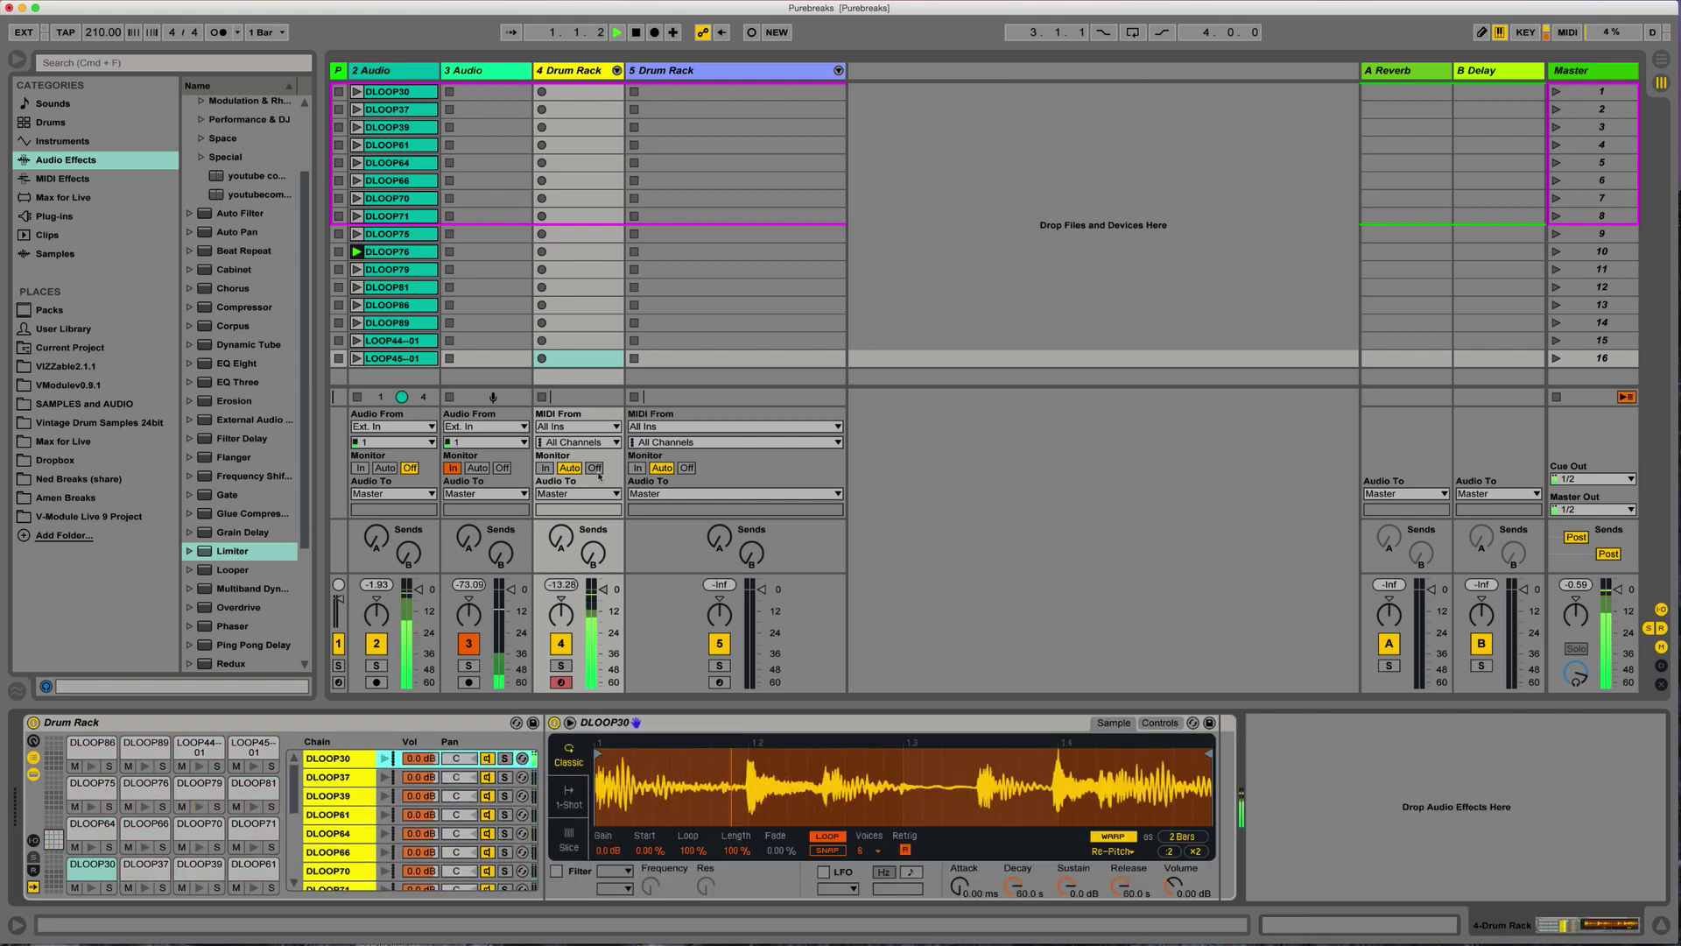
Step: Stop the clip on the 2 Audio track and compare the racks on the 5 Drum Rack and 4 Drum Rack tracks
left_click(358, 396)
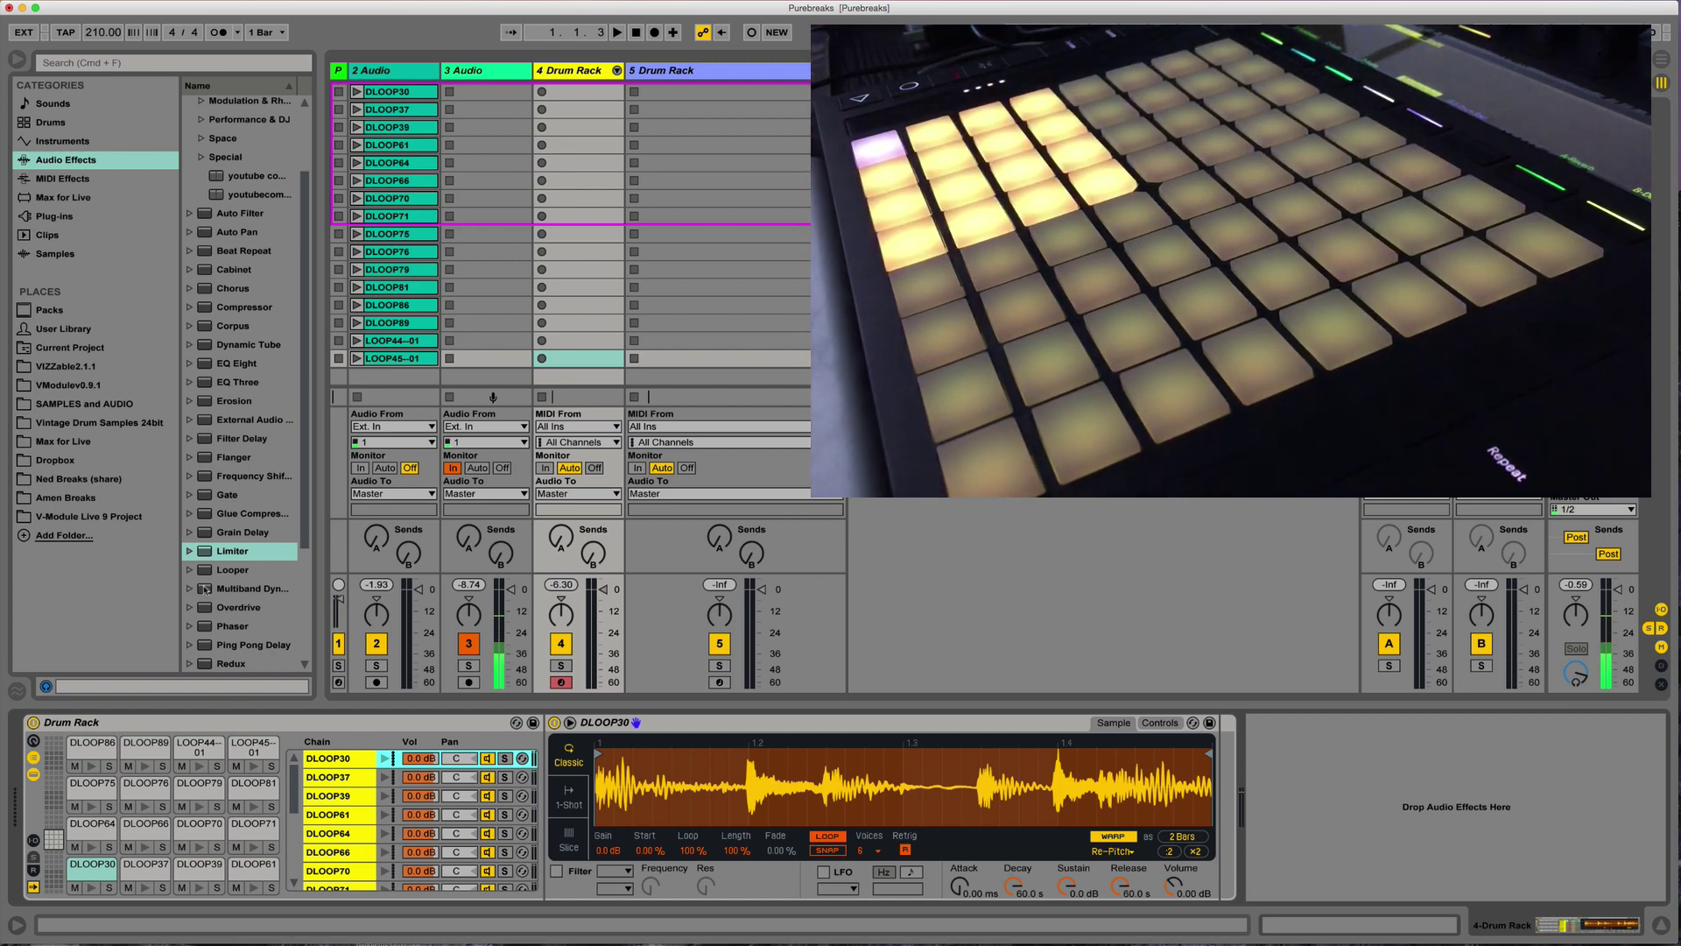
left_click(682, 72)
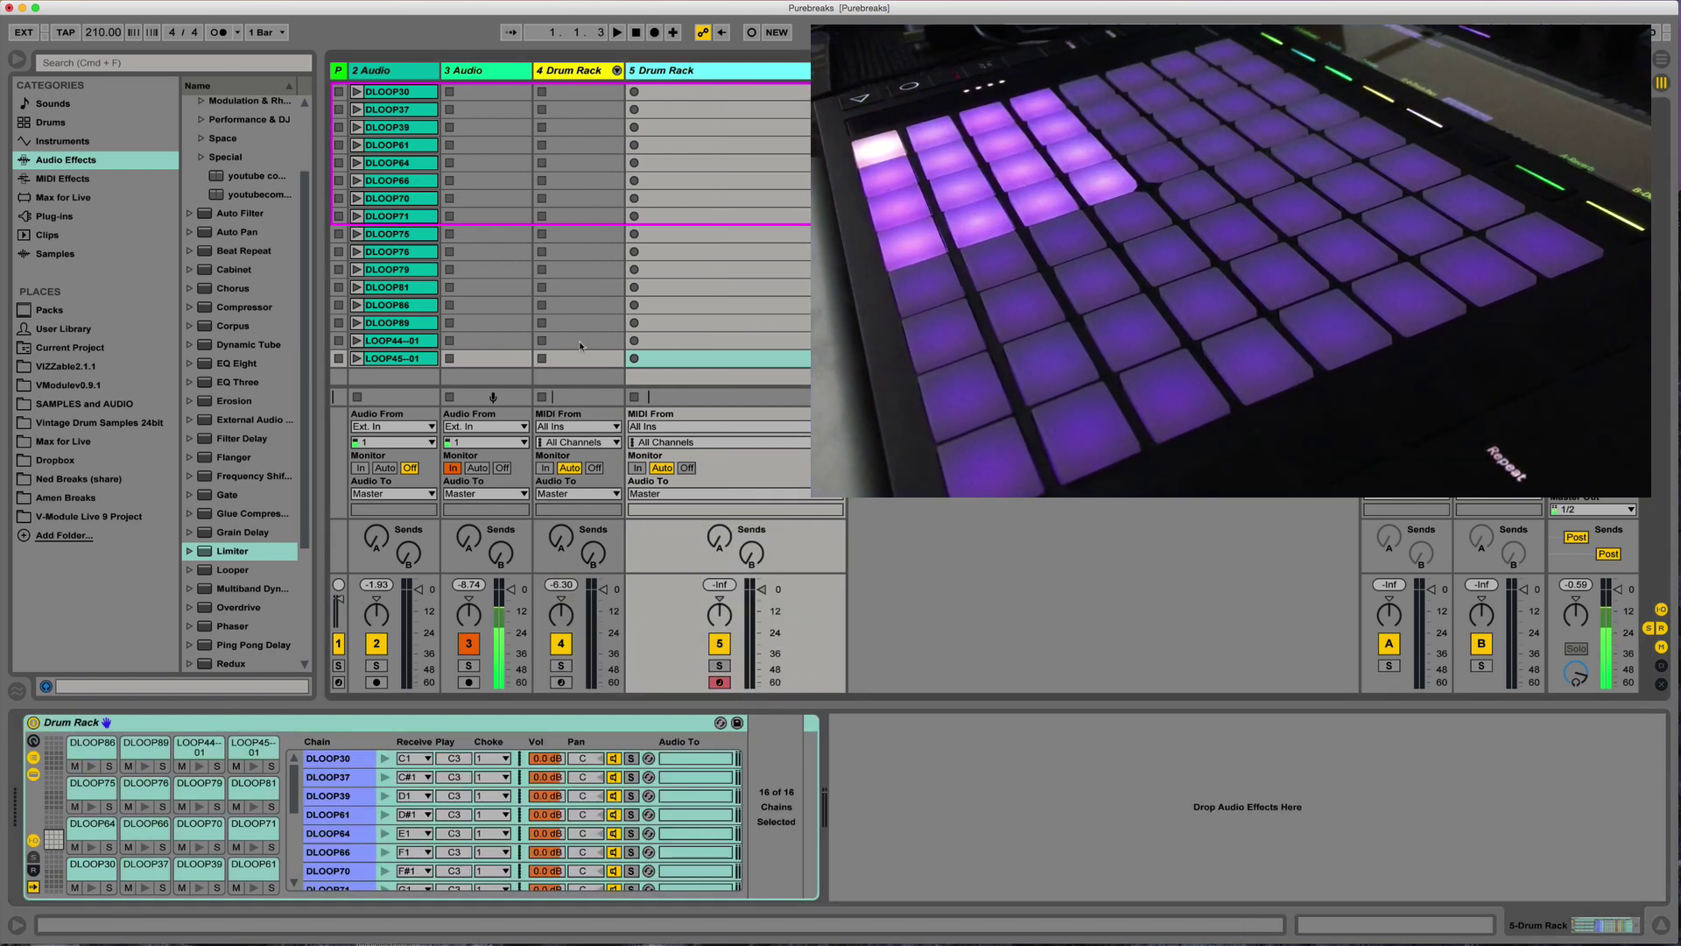
left_click(565, 72)
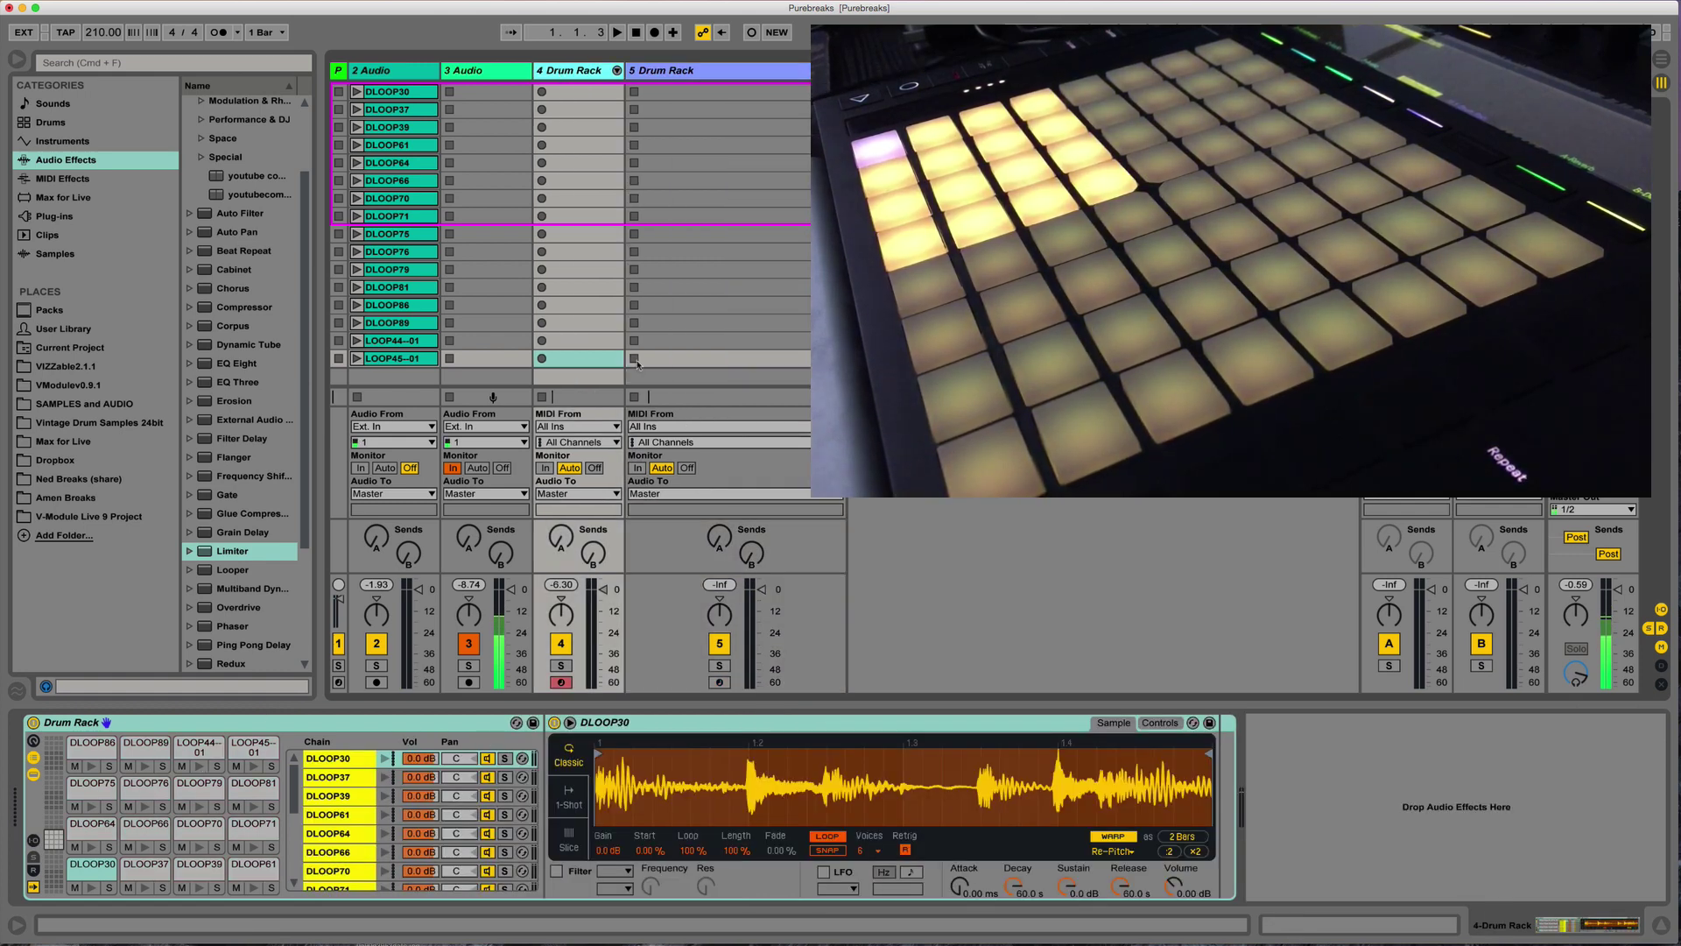
Step: Delete all sixteen chains from the Drum Rack on the 5 Drum Rack track
left_click(705, 72)
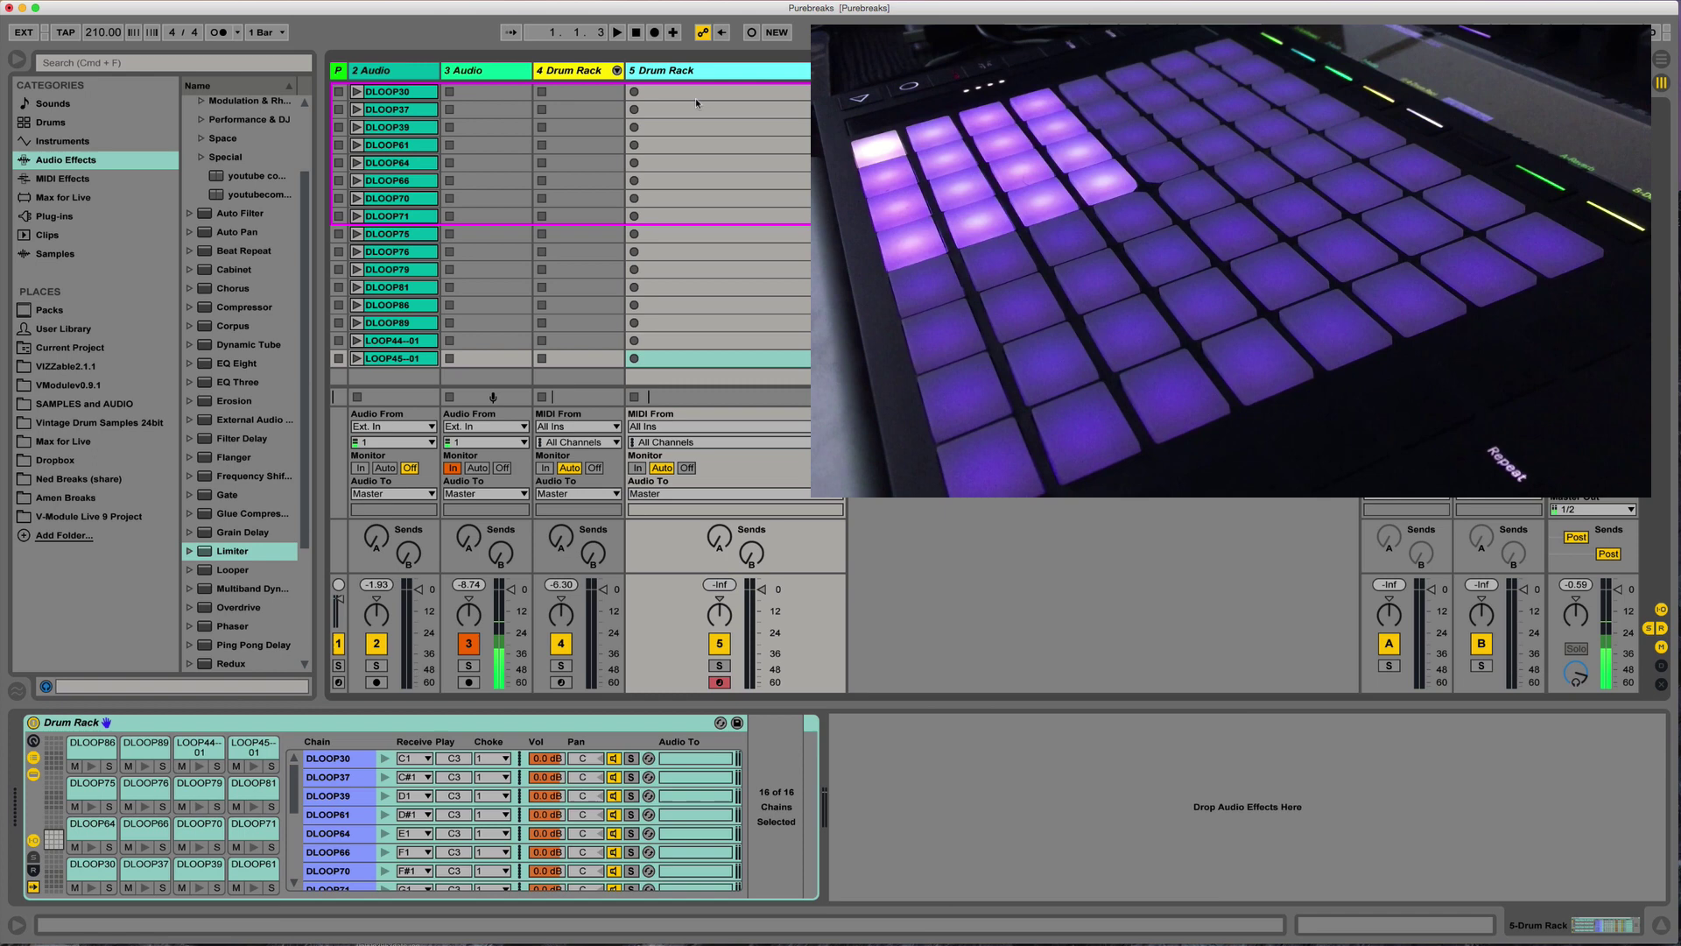
left_click(354, 834)
key("super+a")
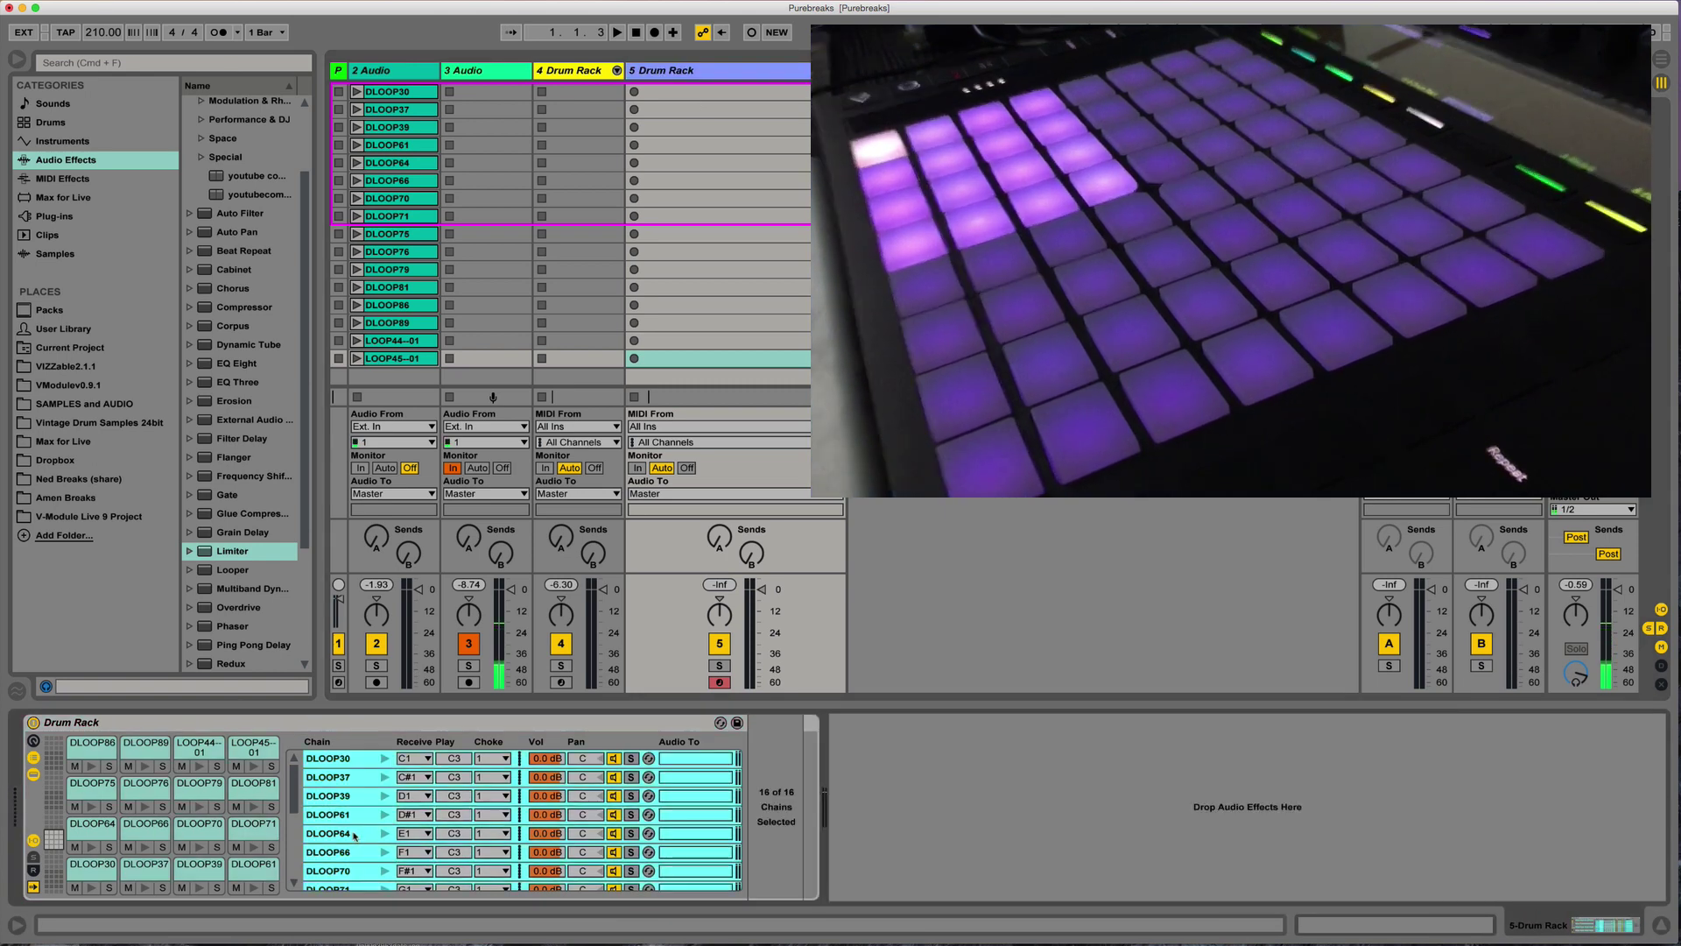
key("Delete")
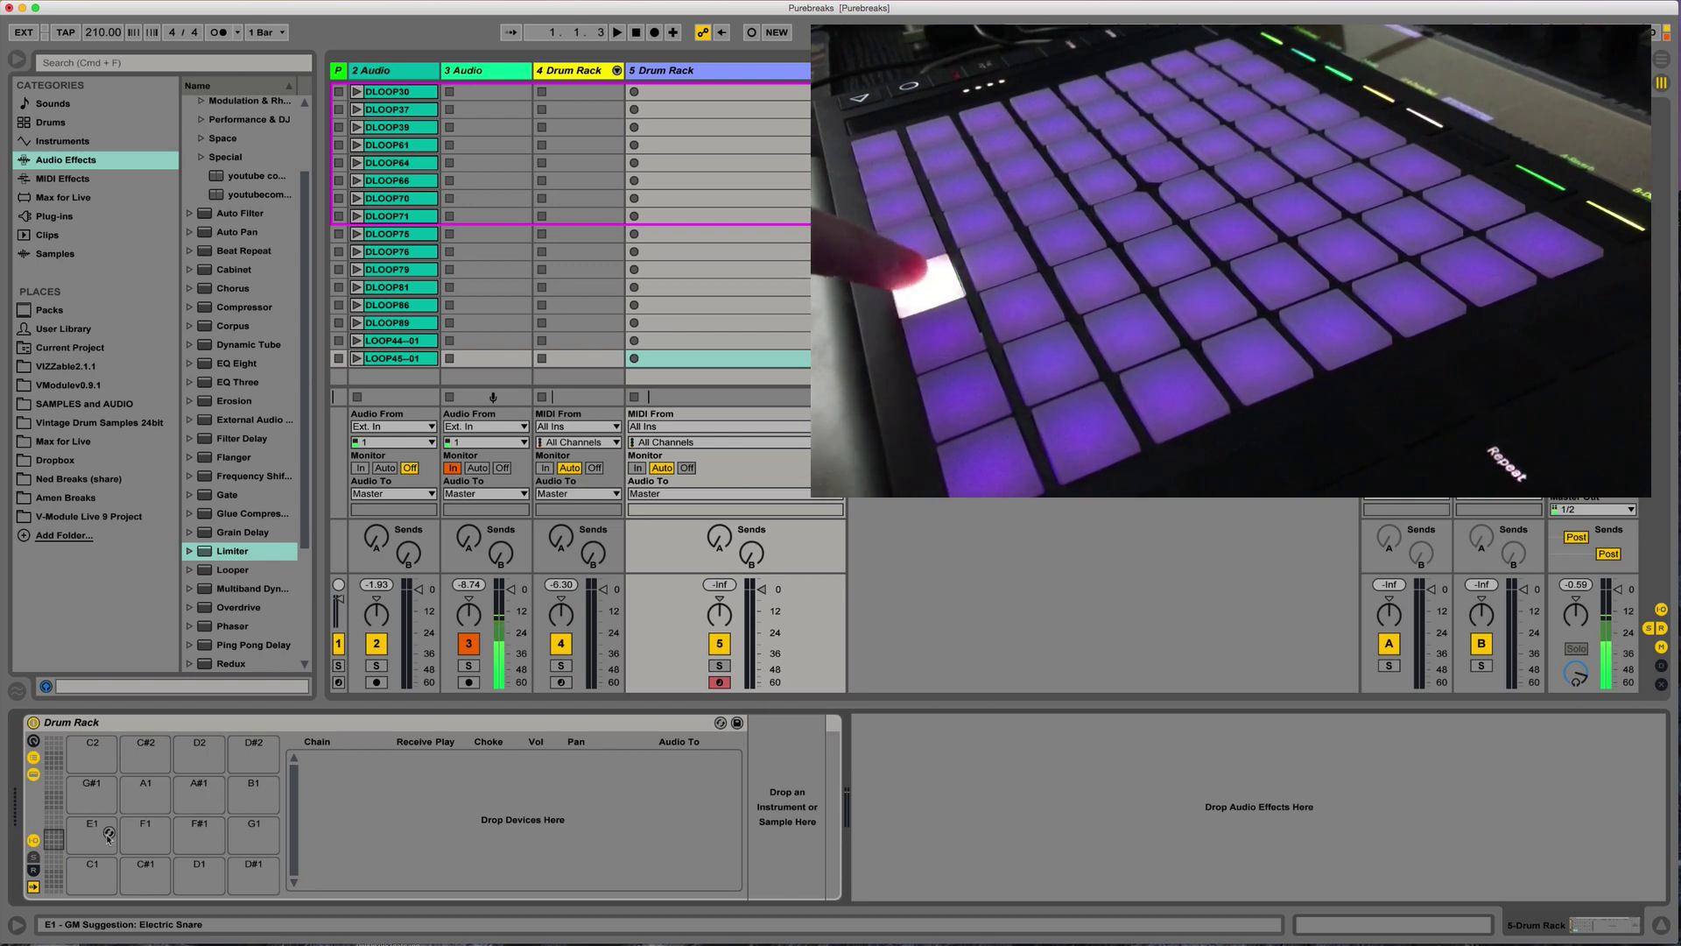
Step: Try to load all sixteen loops from the 2 Audio track onto the 5 Drum Rack track's pads from G#3 upward
left_click(57, 807)
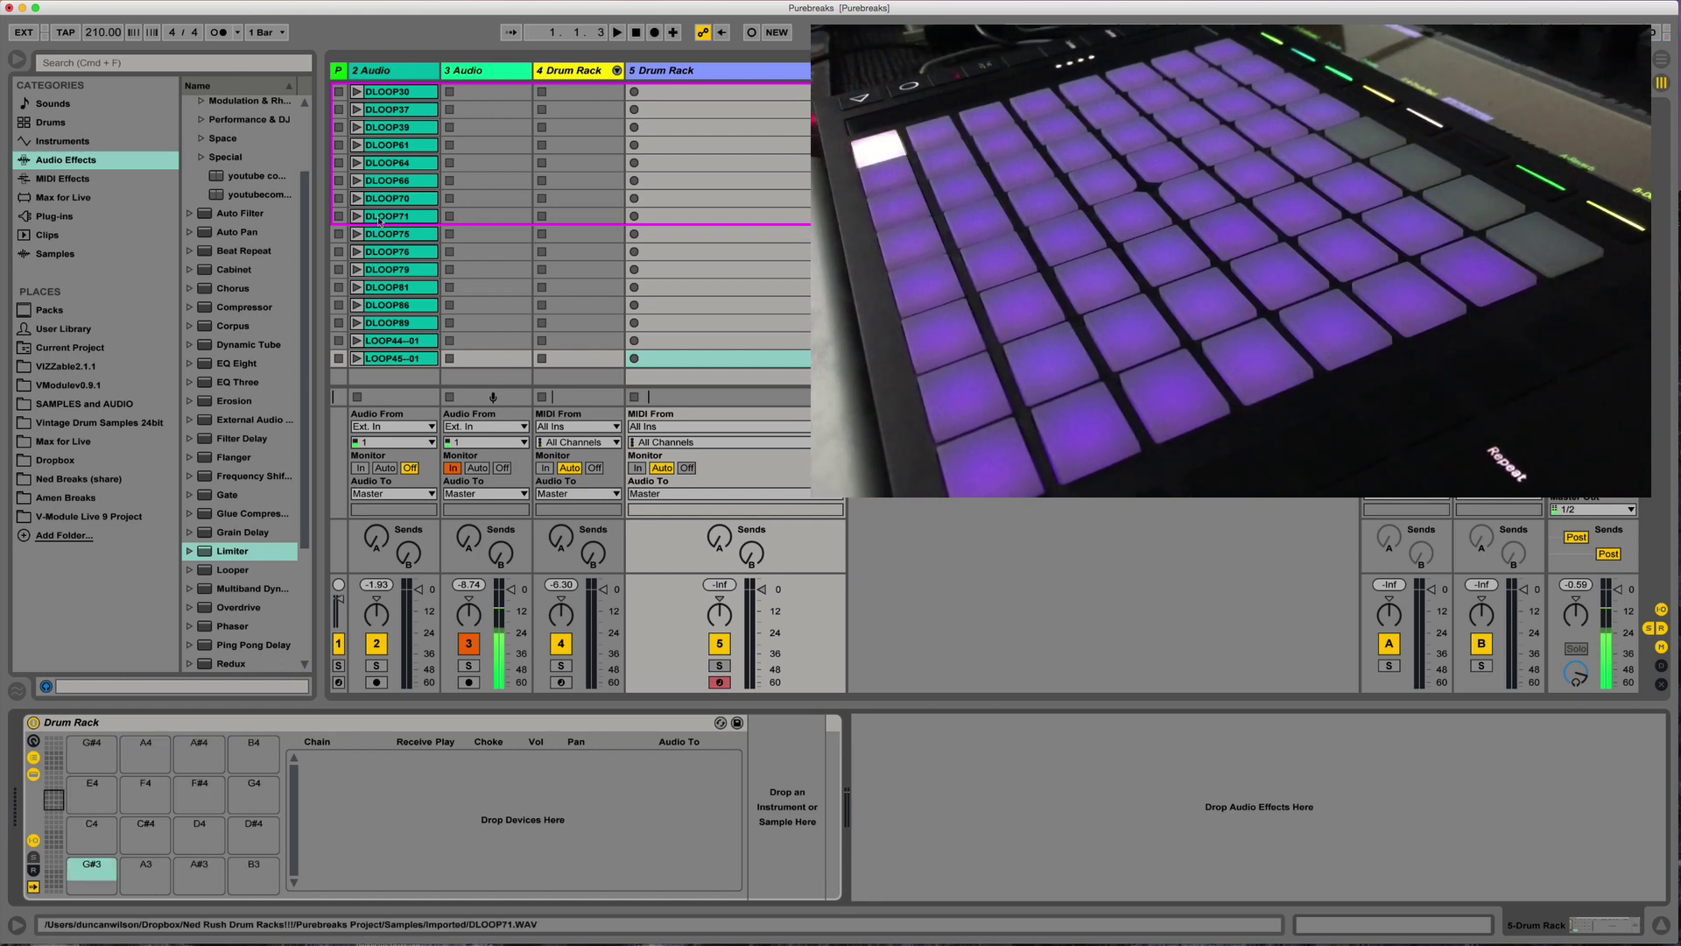
left_click(402, 358)
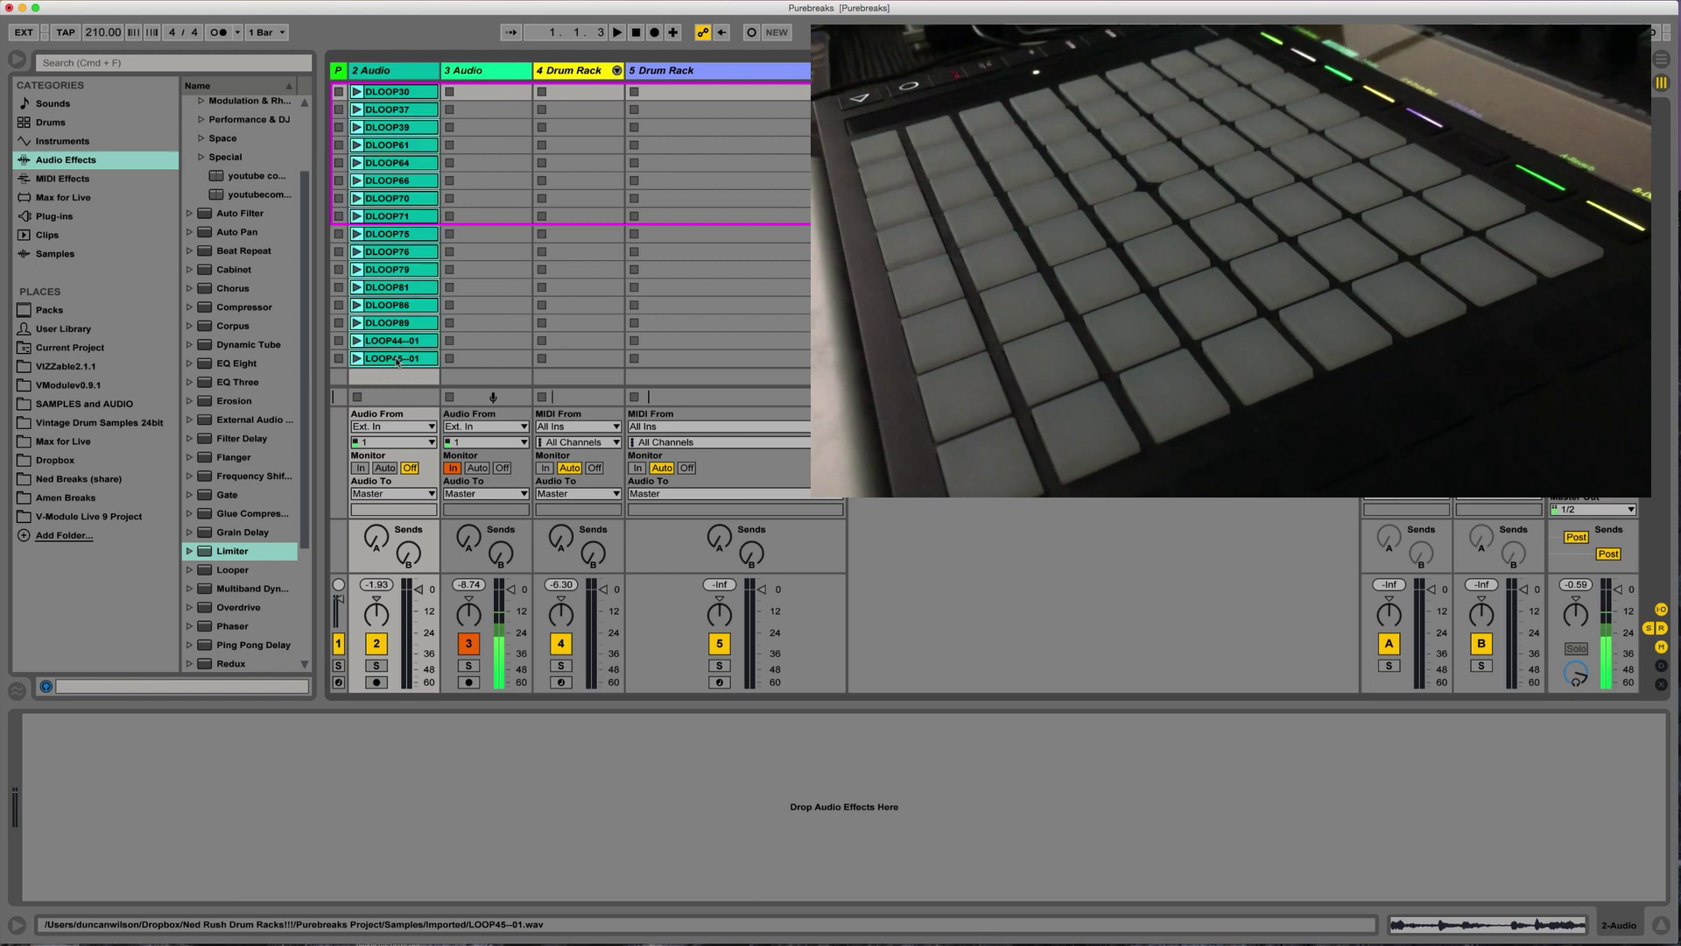
left_click(716, 76)
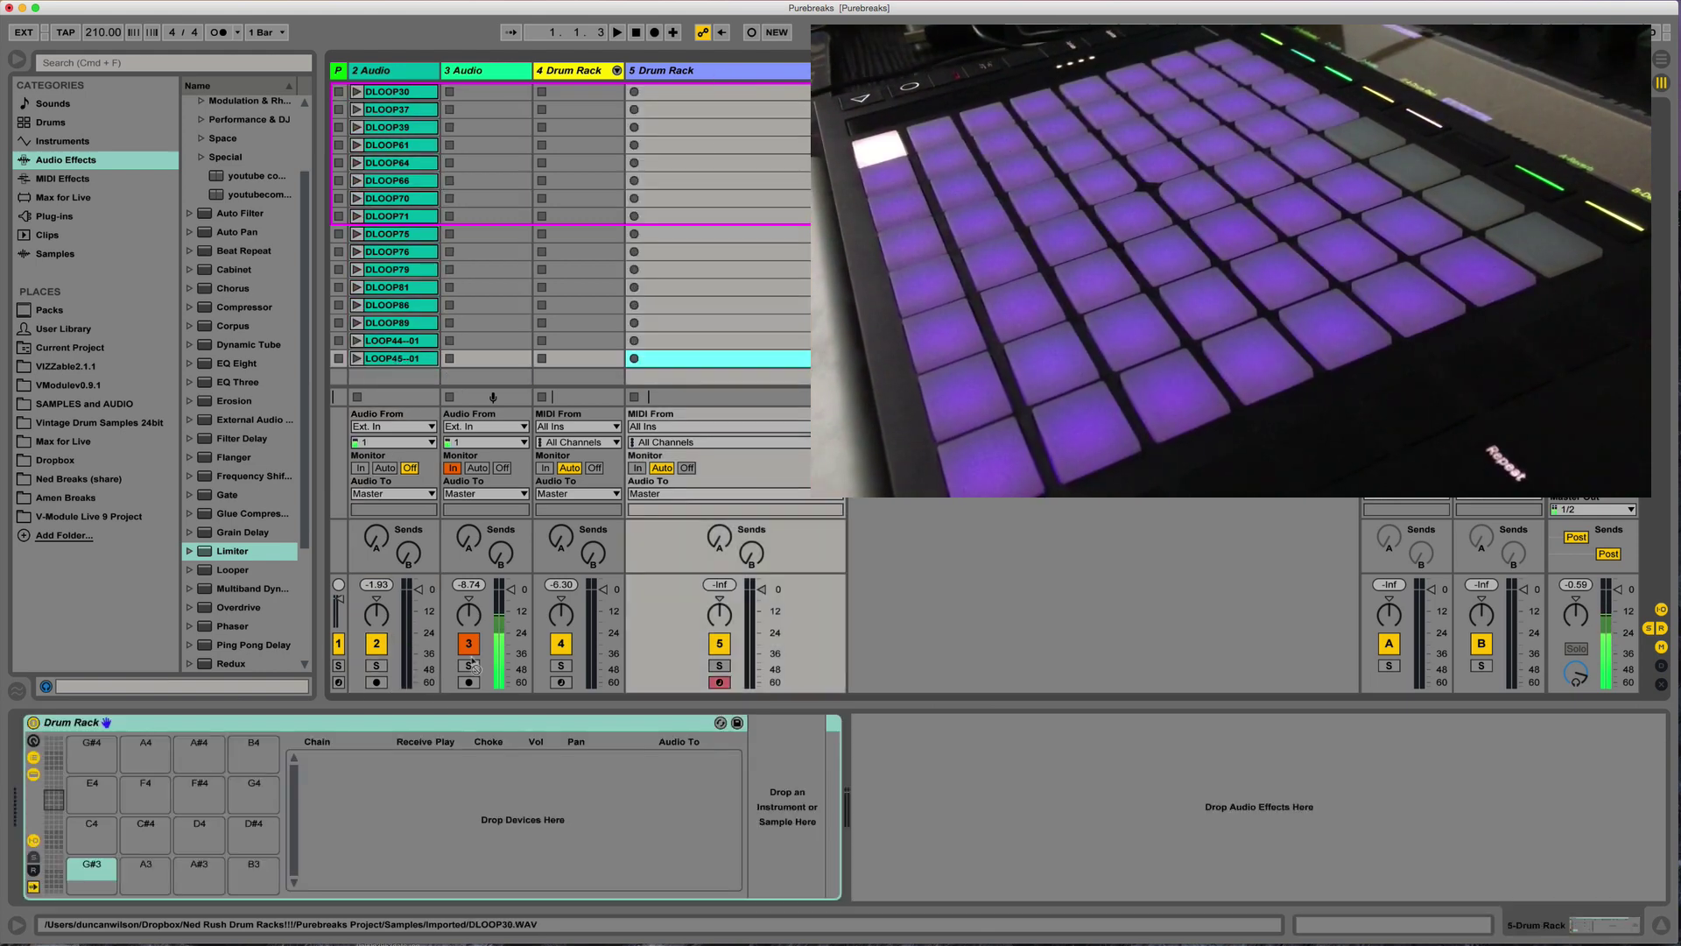
left_click(355, 790)
left_click_drag(385, 790, 382, 791)
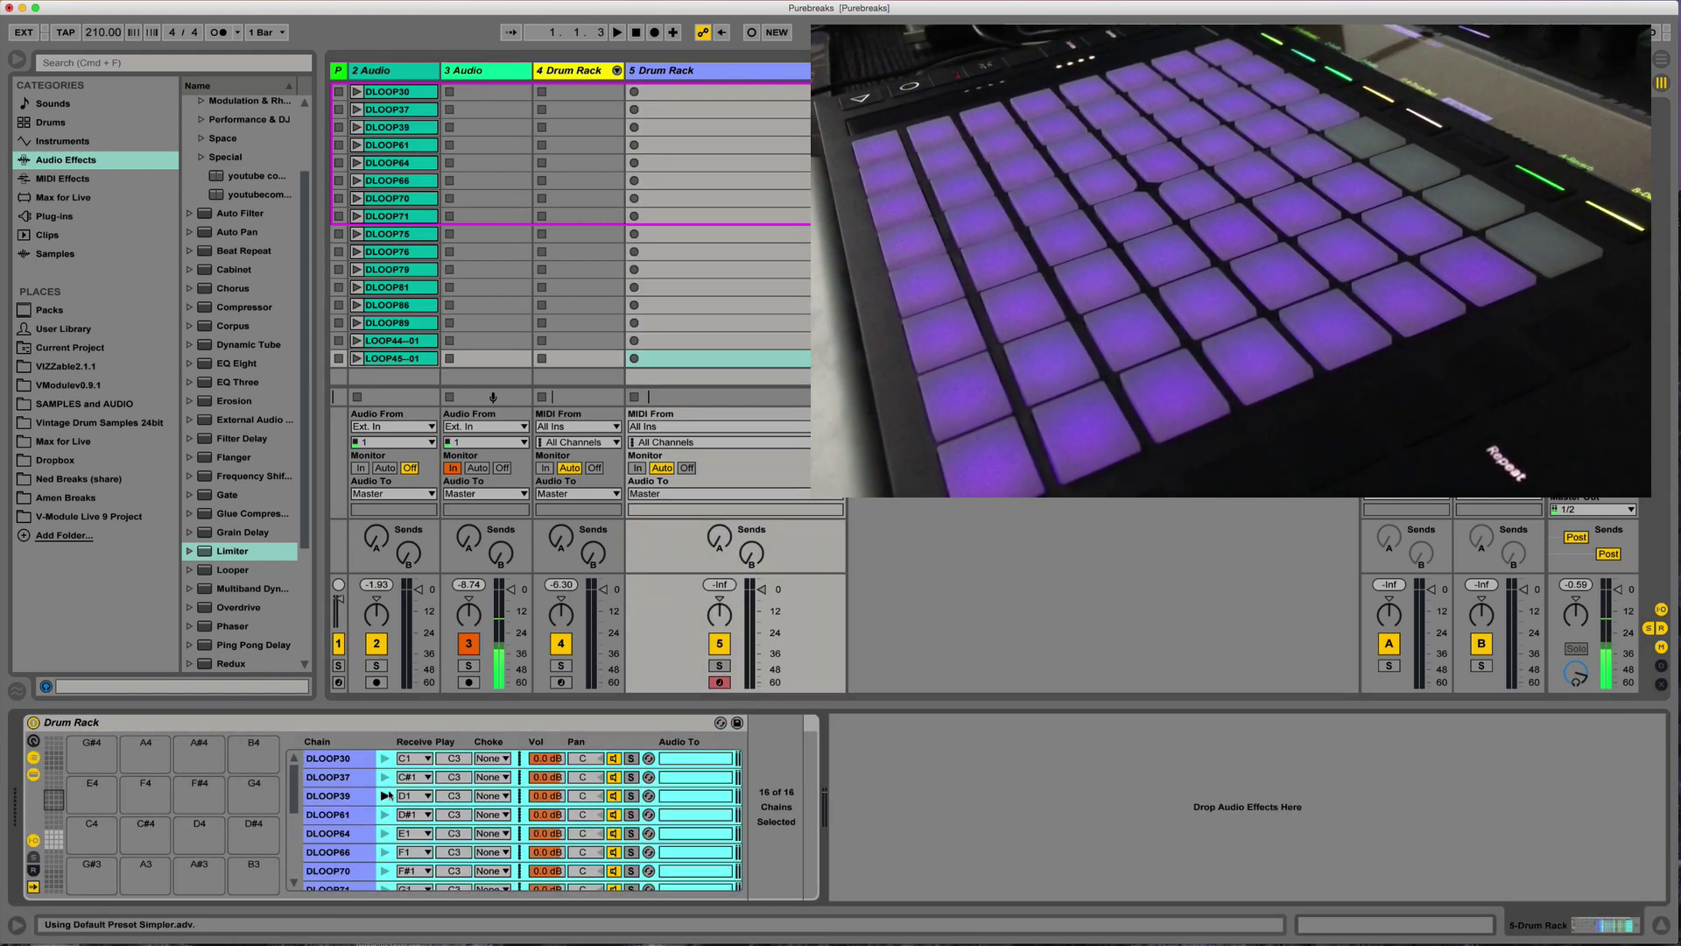
left_click(54, 839)
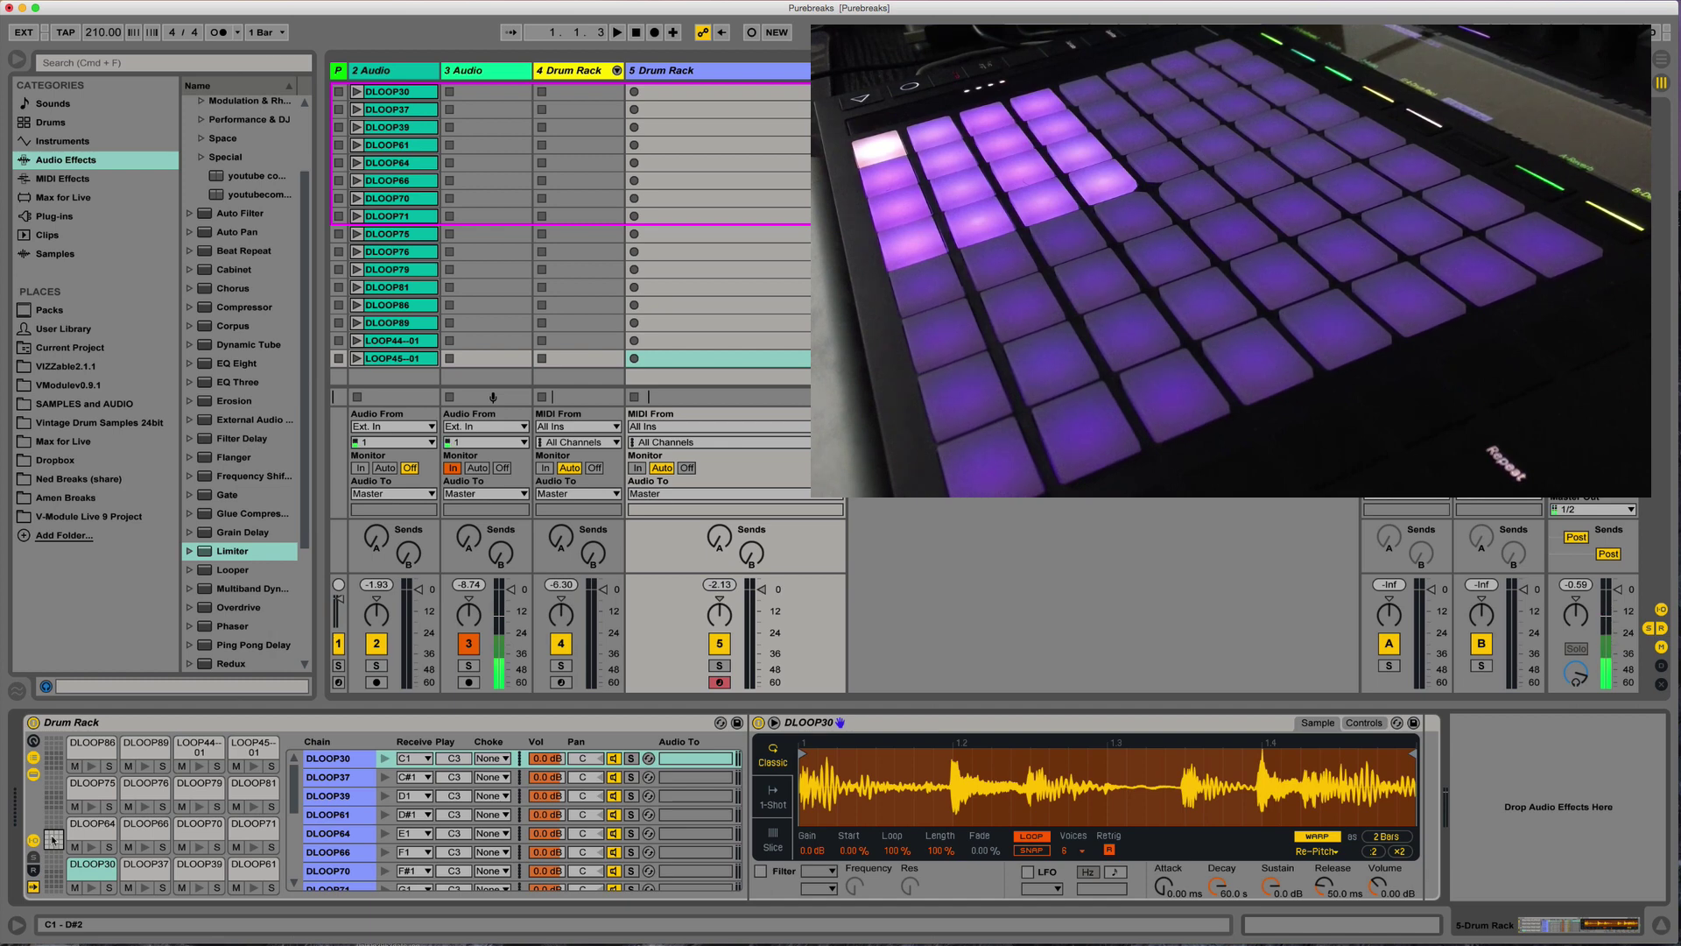
Step: Remove the sixteen chains just loaded from C1 upward in the 5 Drum Rack track's rack
left_click(350, 811)
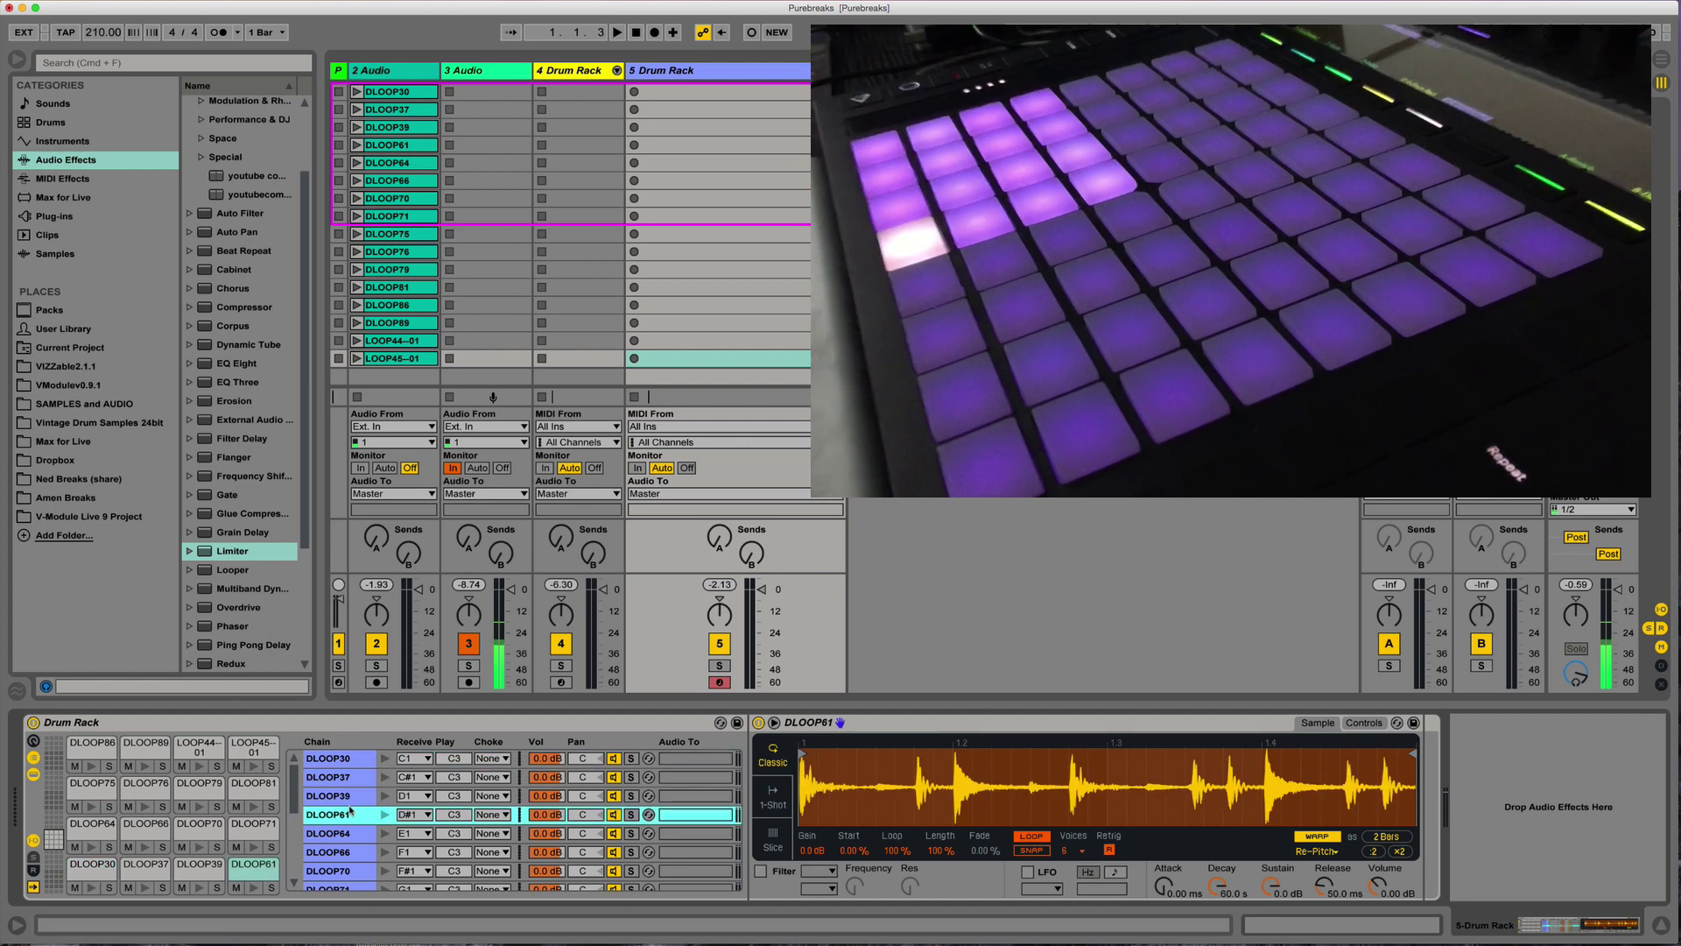
key("super+a")
key("Delete")
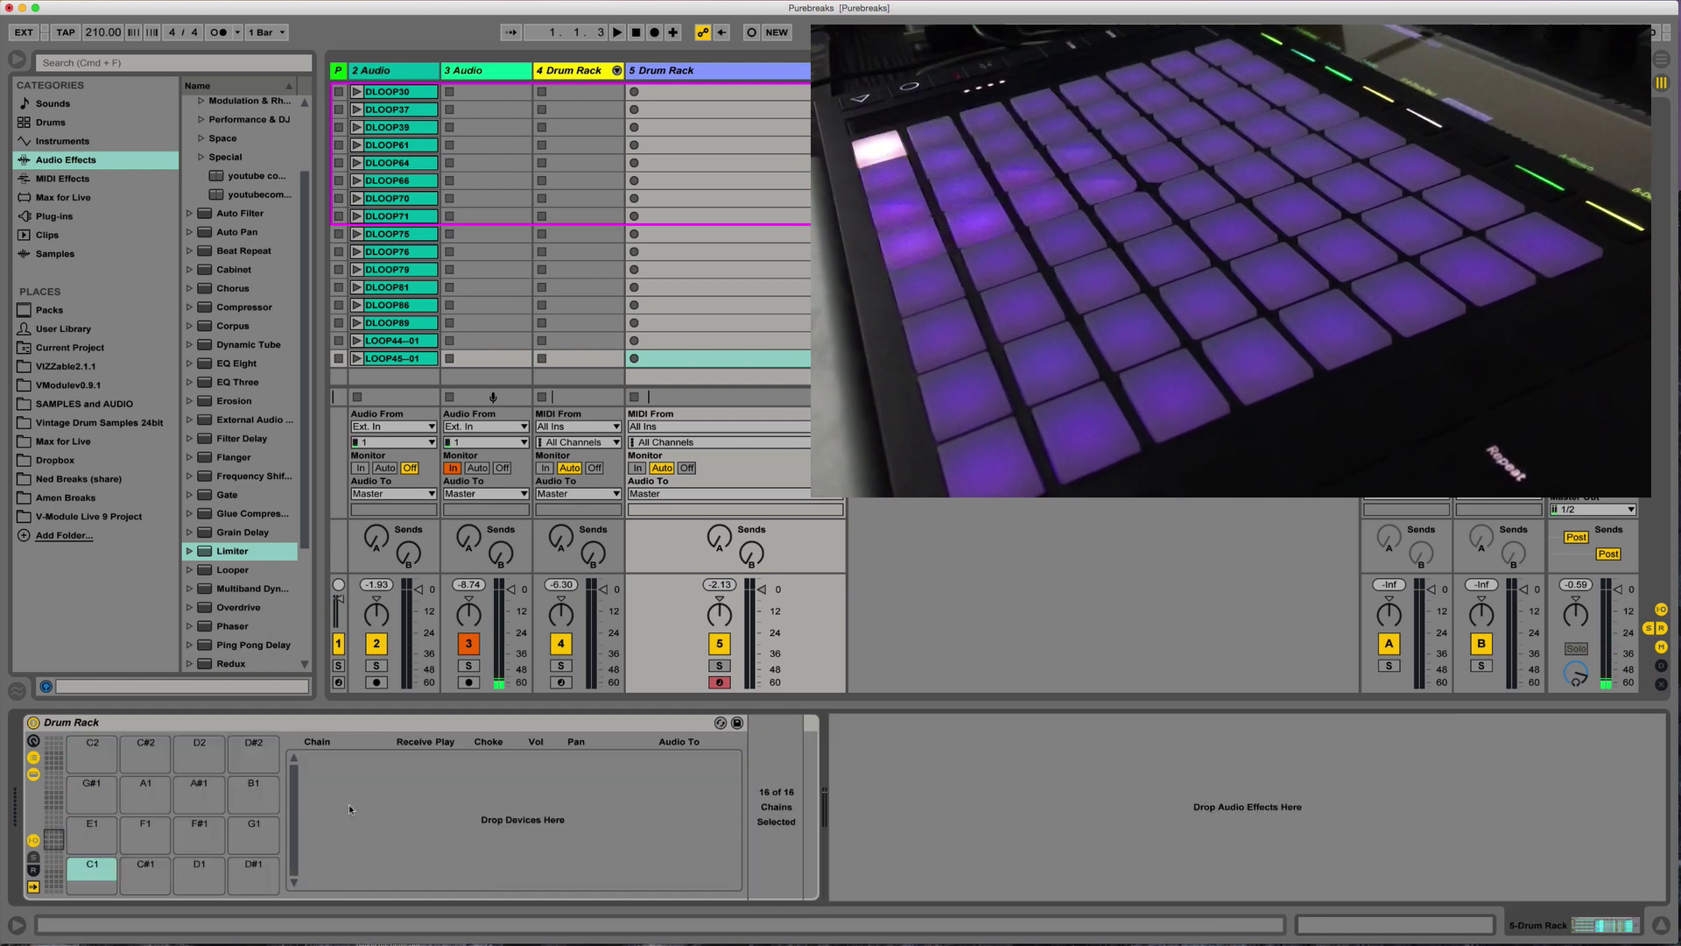
Step: Show pads G#3 to B4 of the emptied rack, try loading DLOOP30 alone onto pad G#3, and undo that load
left_click(57, 799)
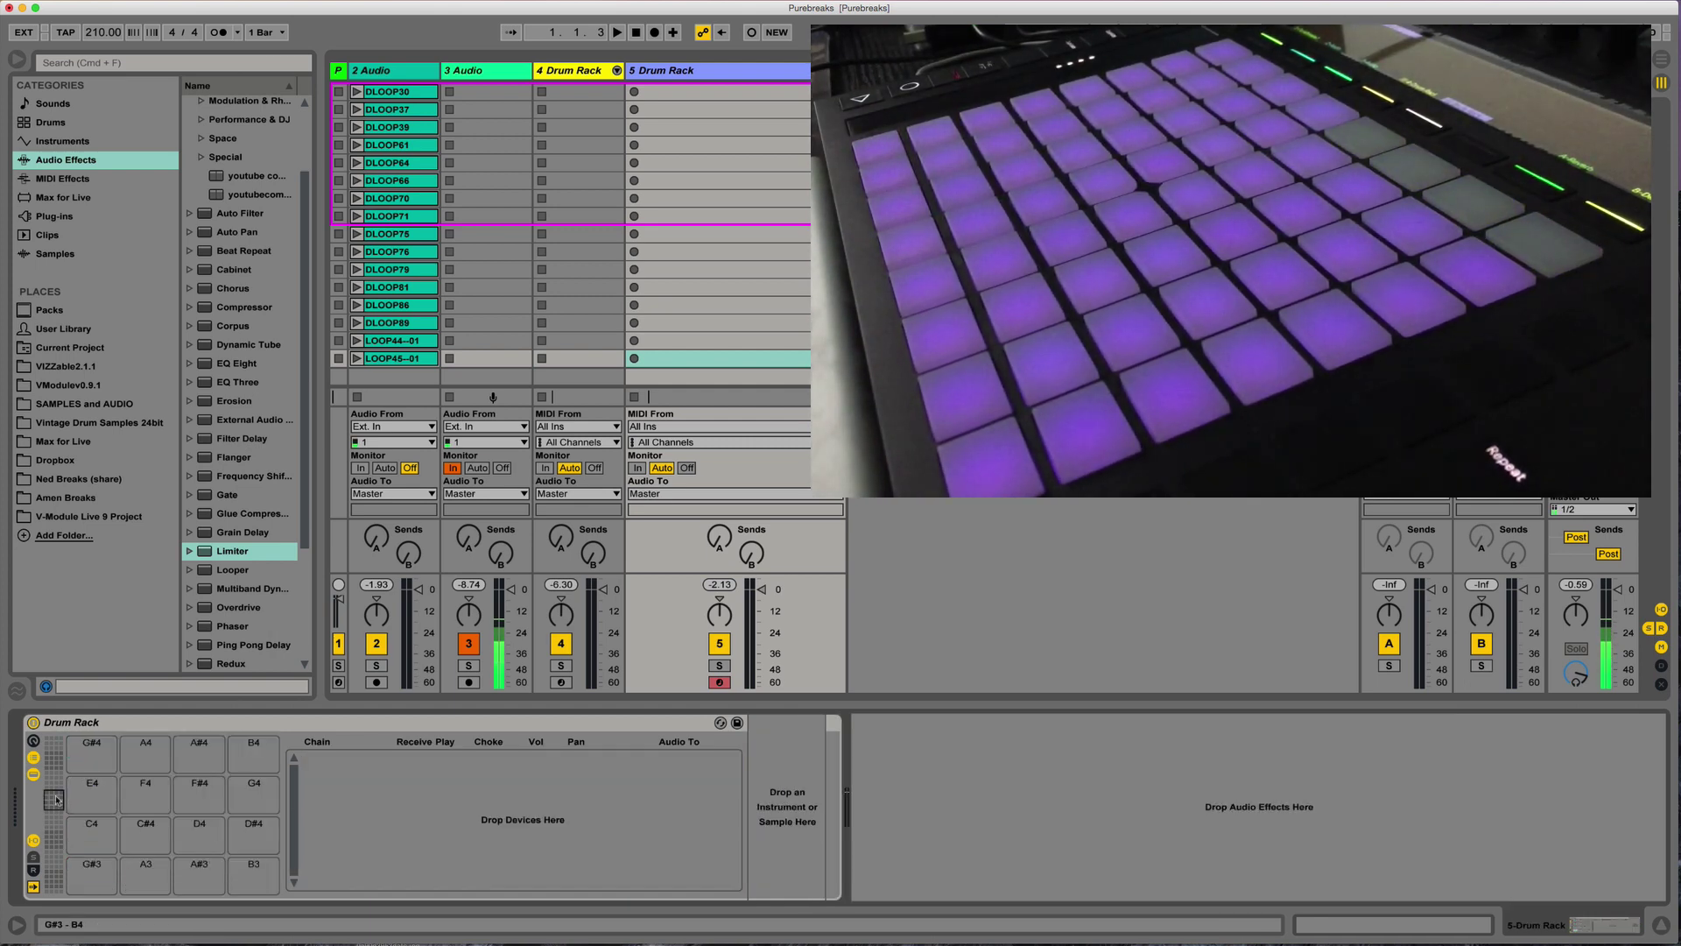
left_click(92, 873)
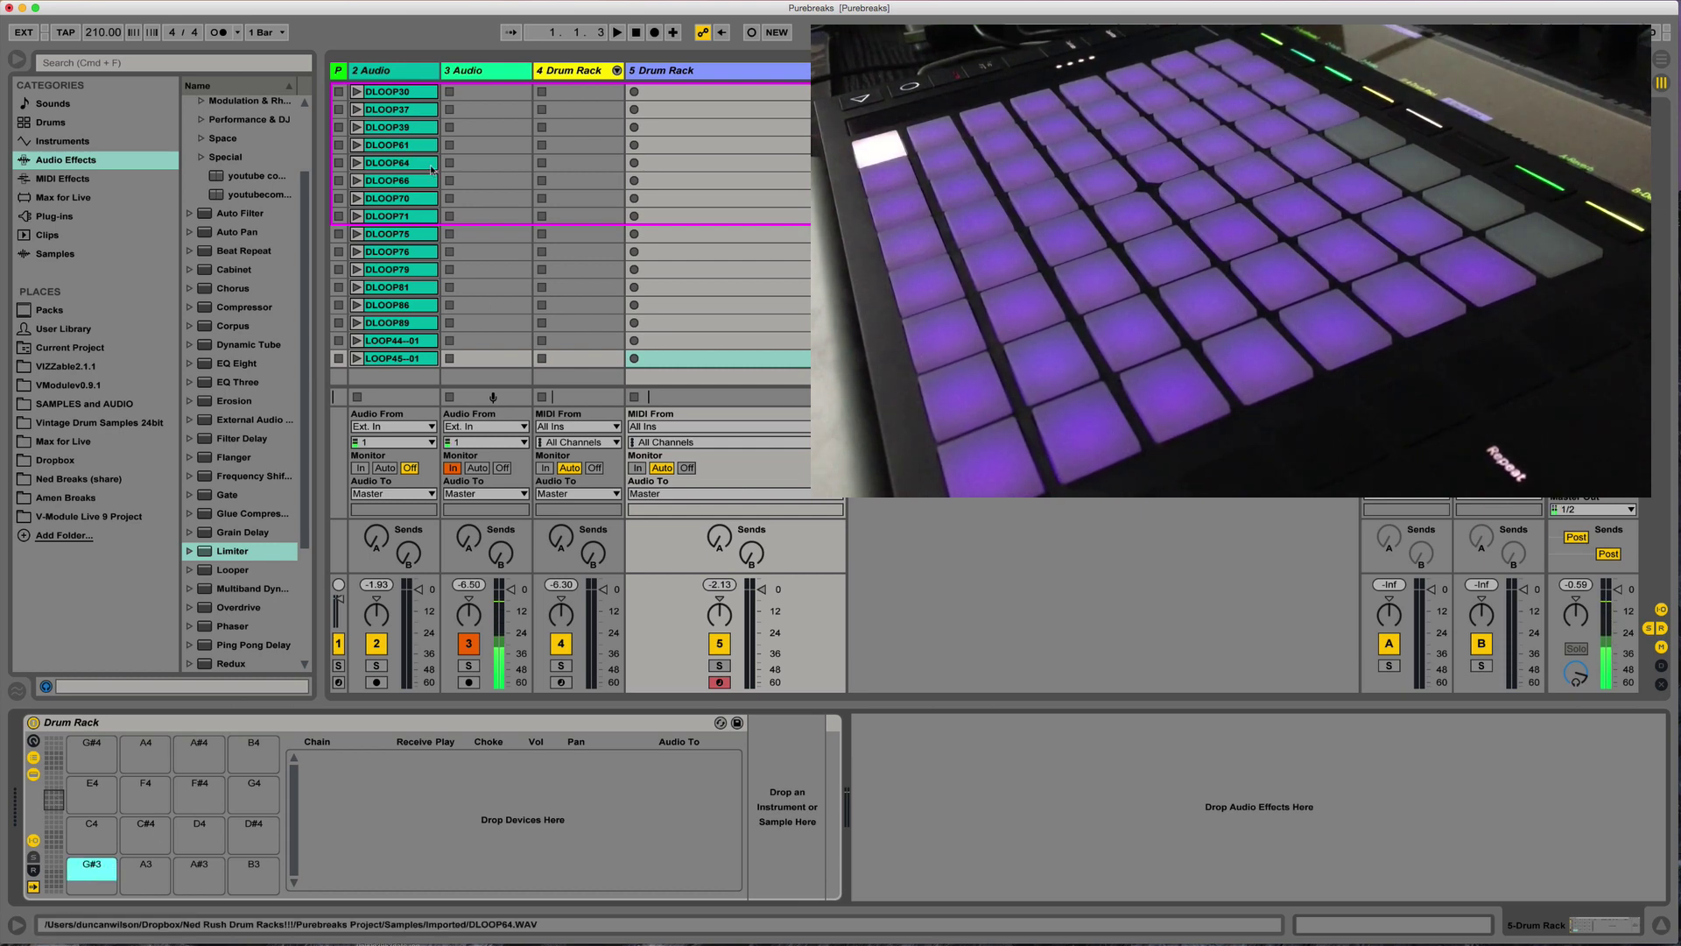
left_click_drag(393, 92, 93, 869)
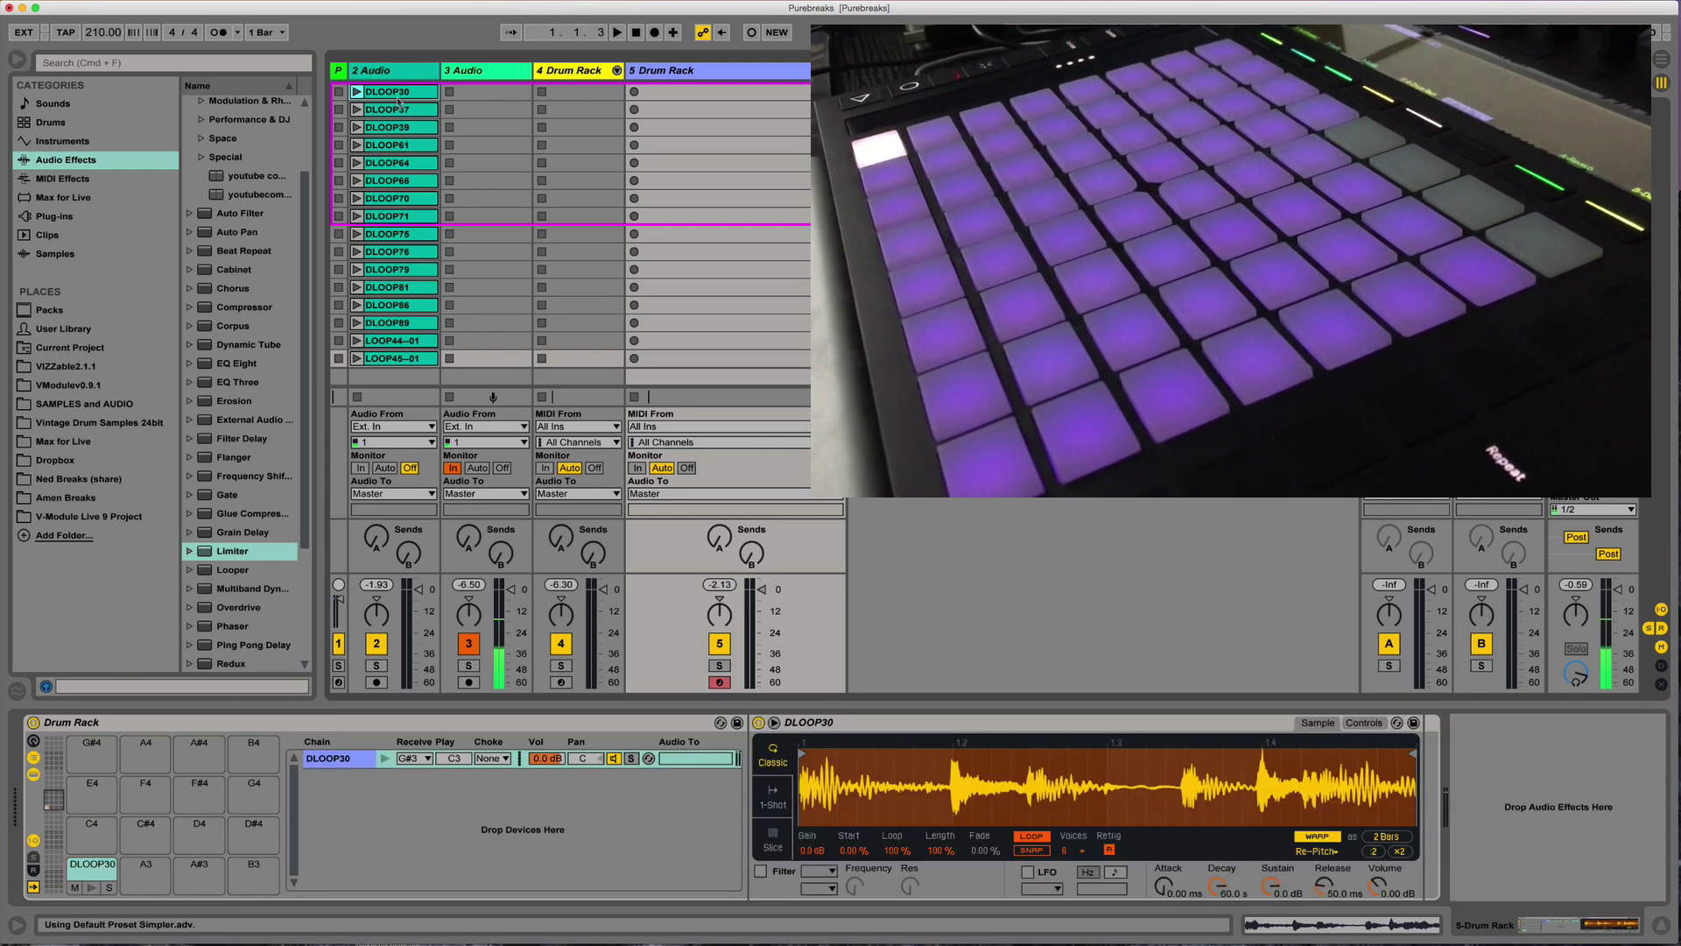
key("super+z")
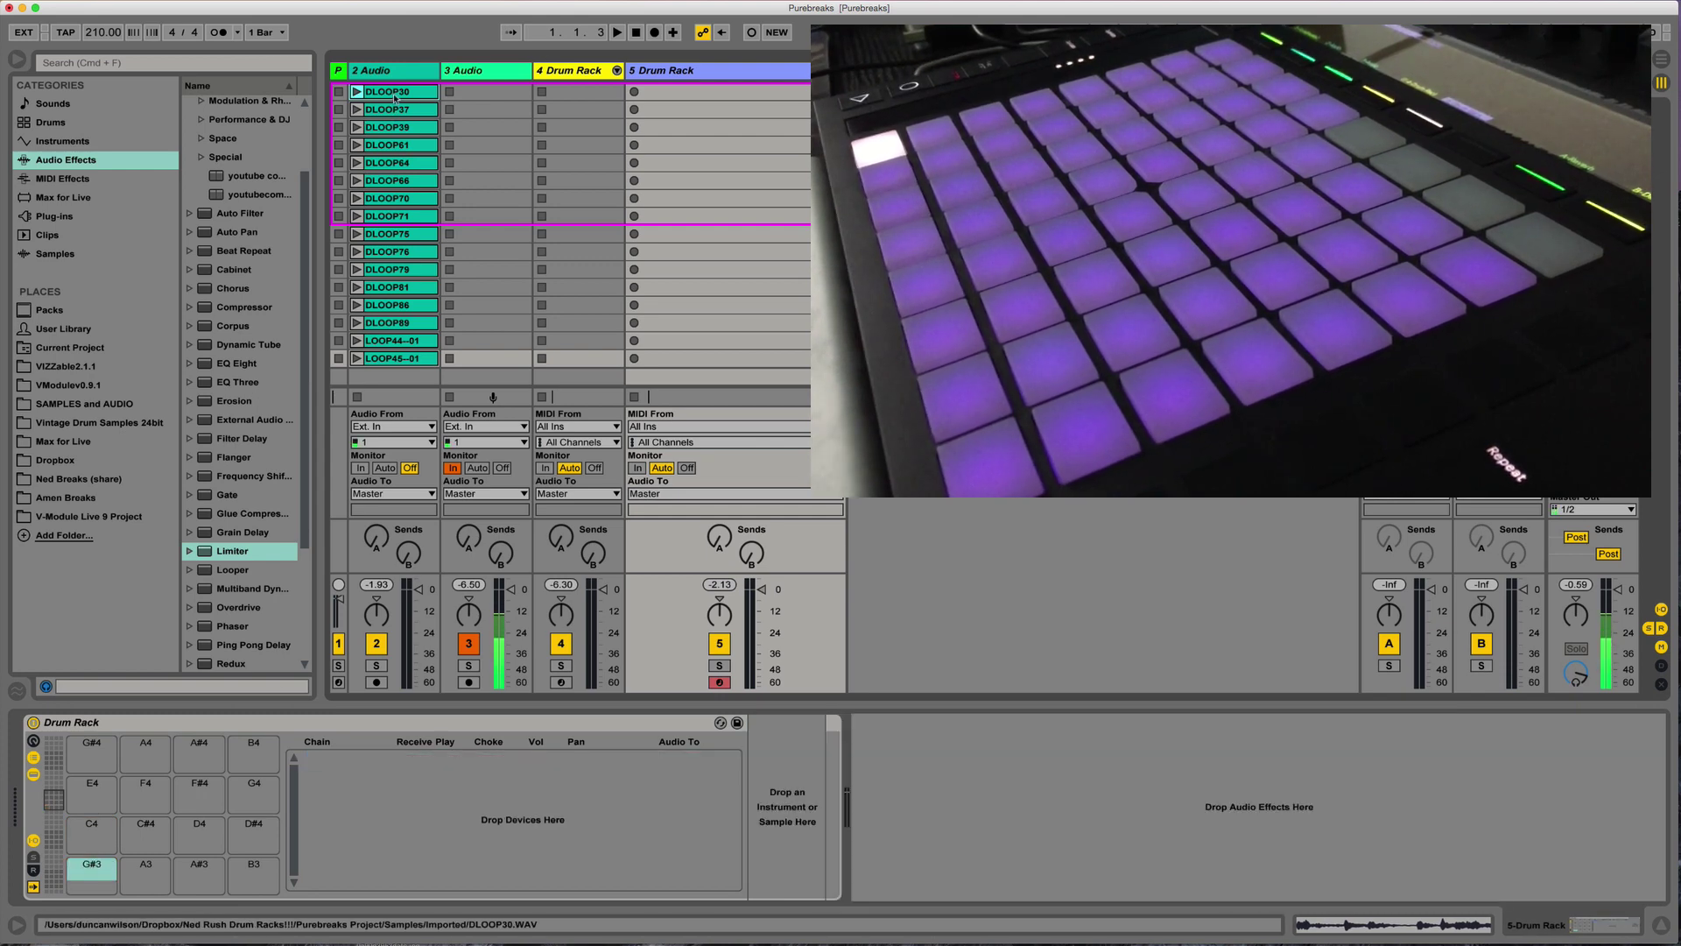
Step: Load all sixteen loops from the 2 Audio track onto the 5 Drum Rack track's pads, starting at G#3
left_click(394, 92)
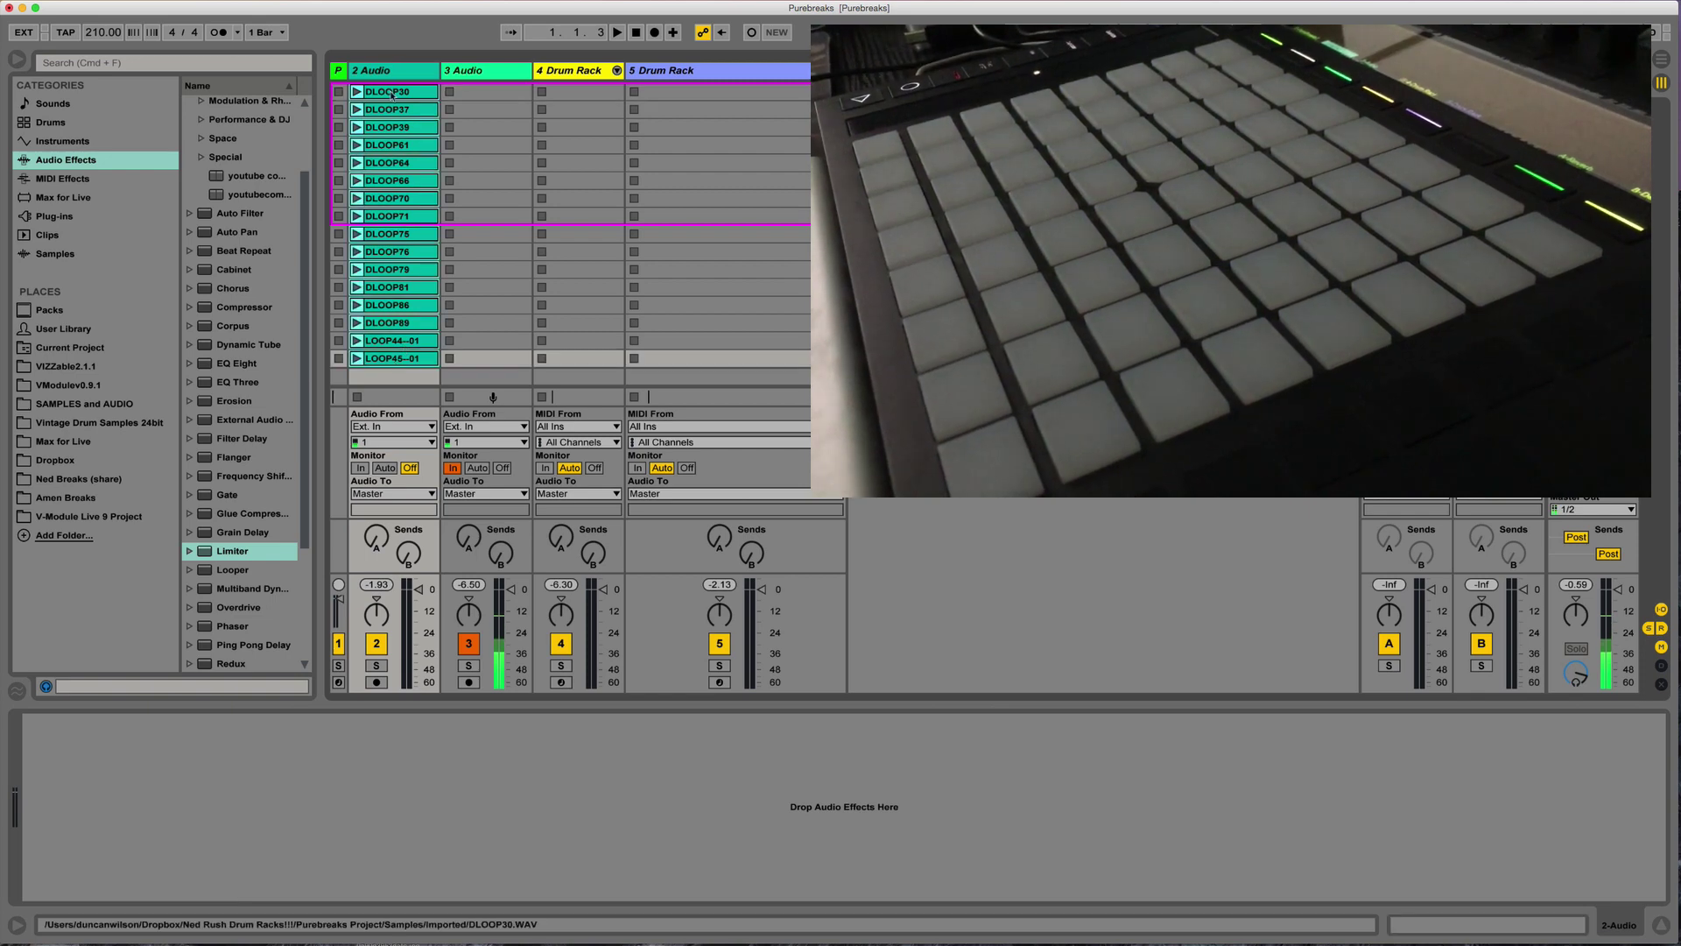
left_click(738, 77)
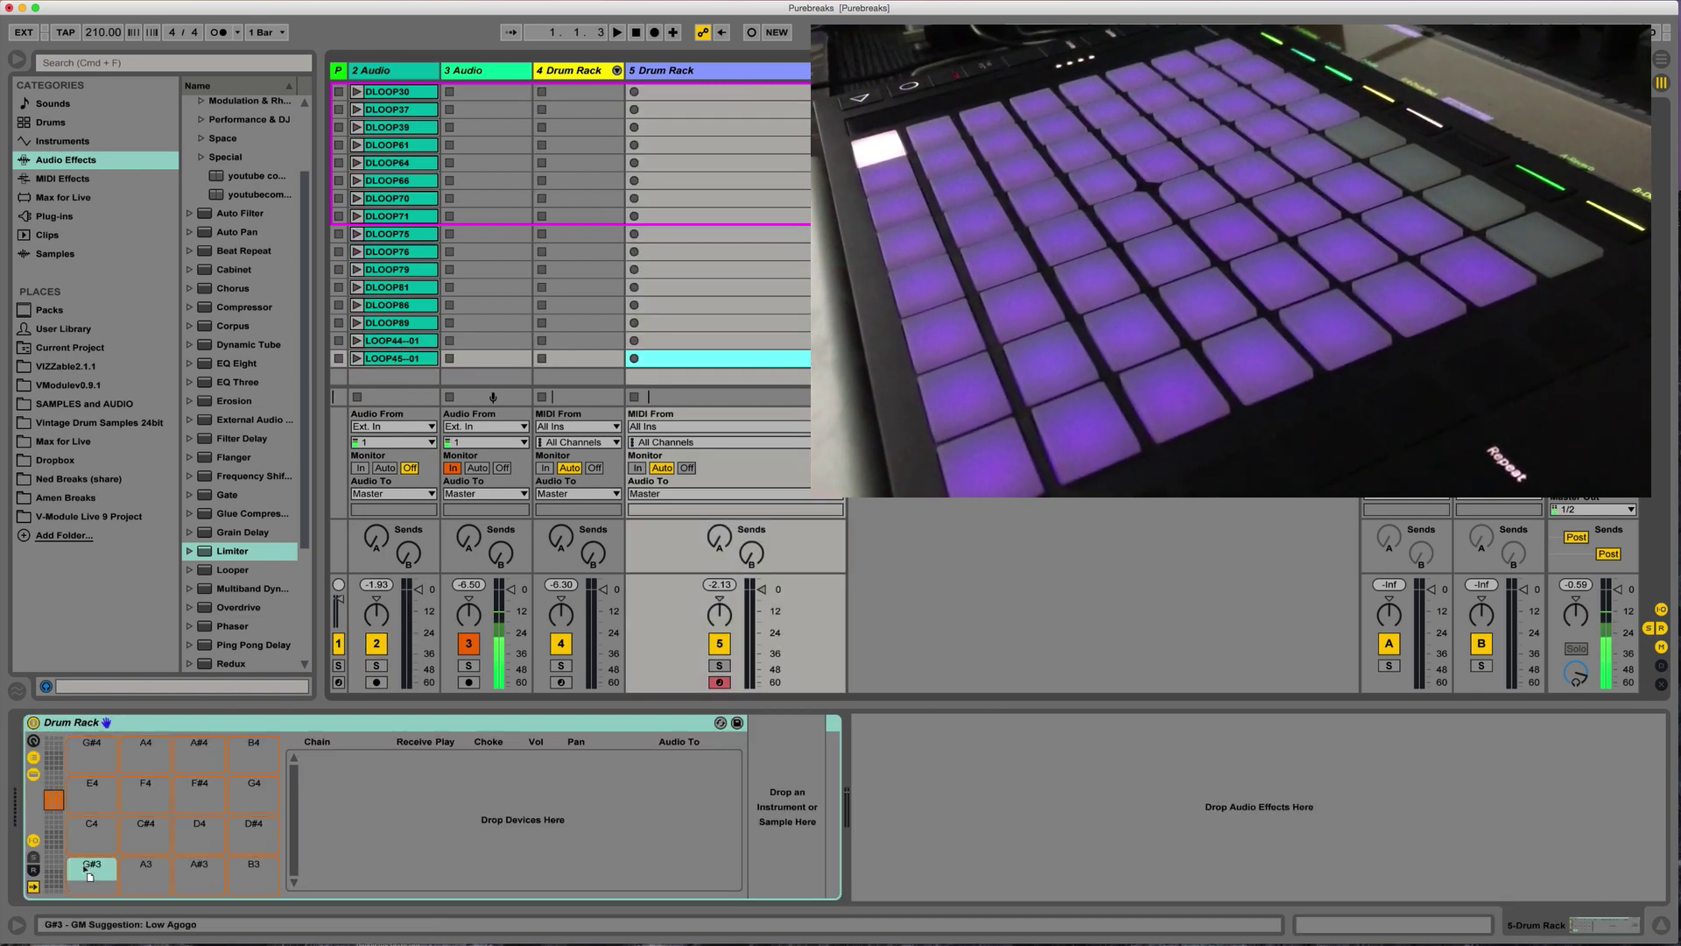
left_click_drag(83, 866, 85, 867)
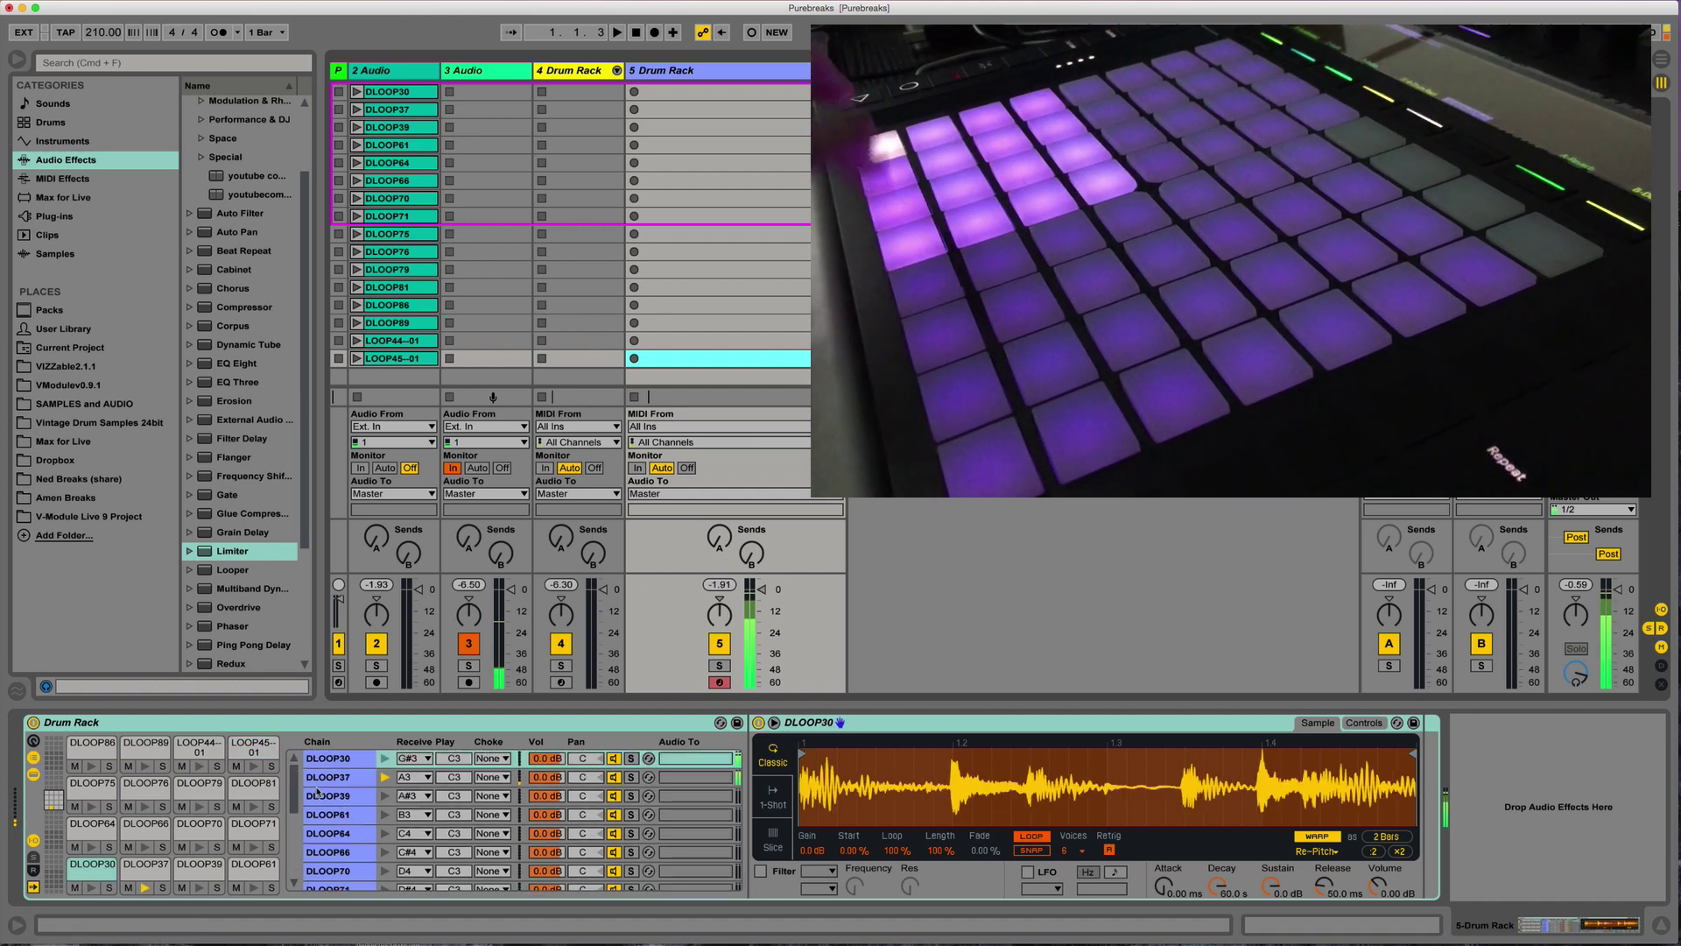
Step: Set DLOOP30's sample Start to 25% and copy that value to its sibling chains
left_click(850, 853)
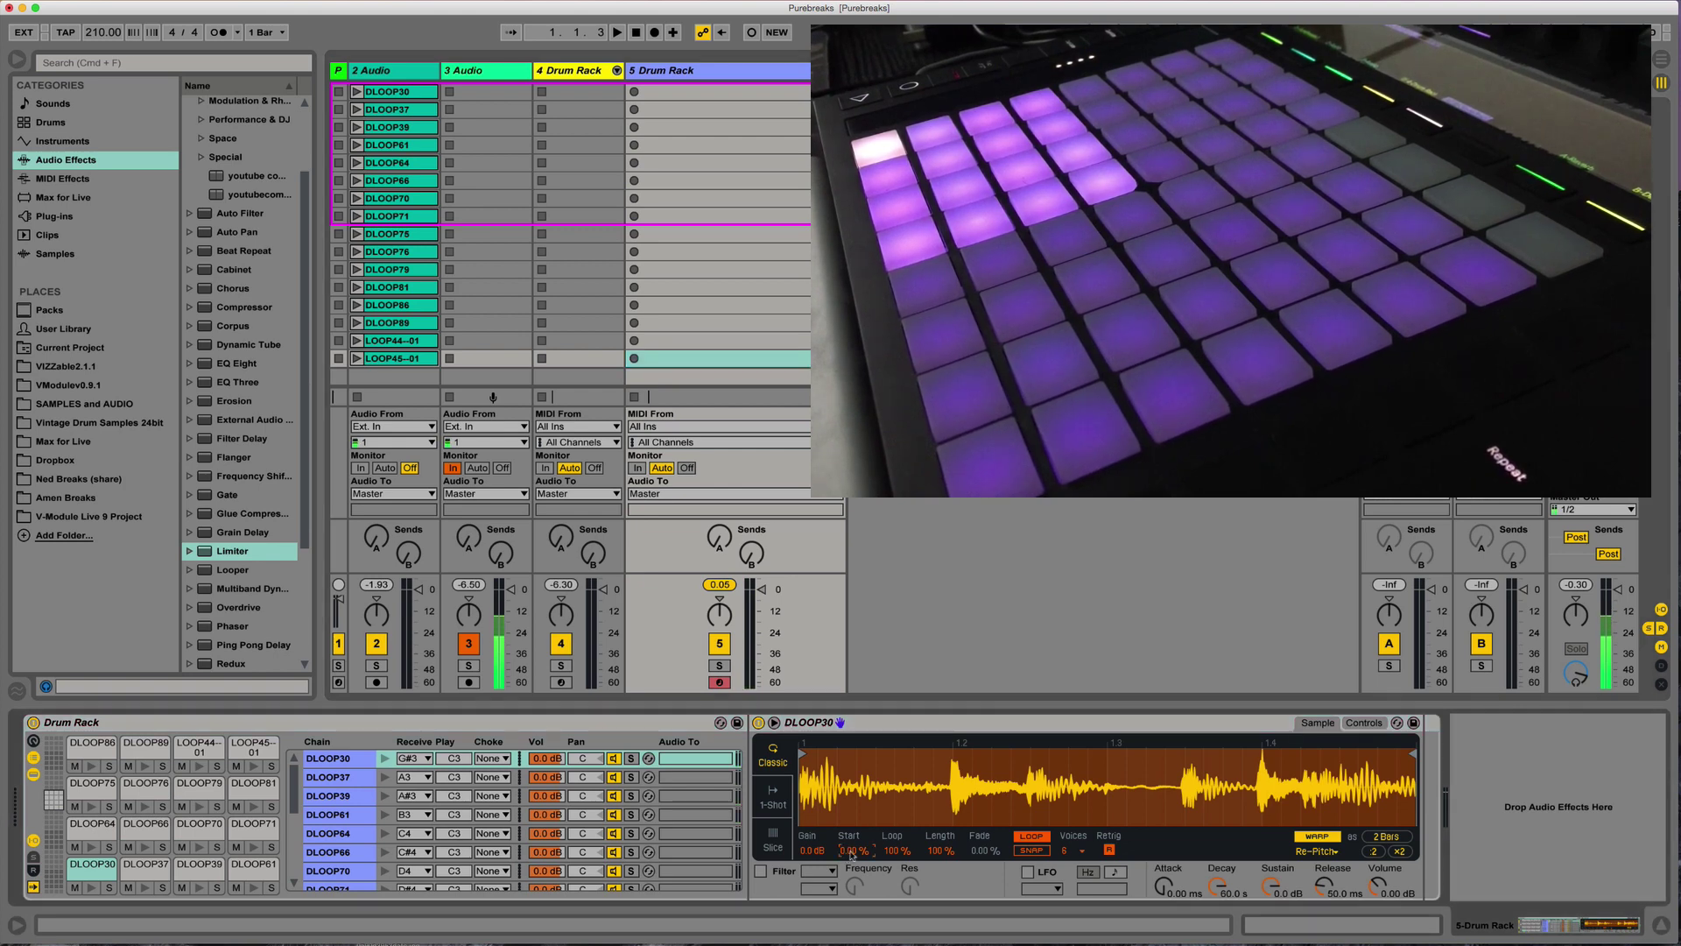
type("25")
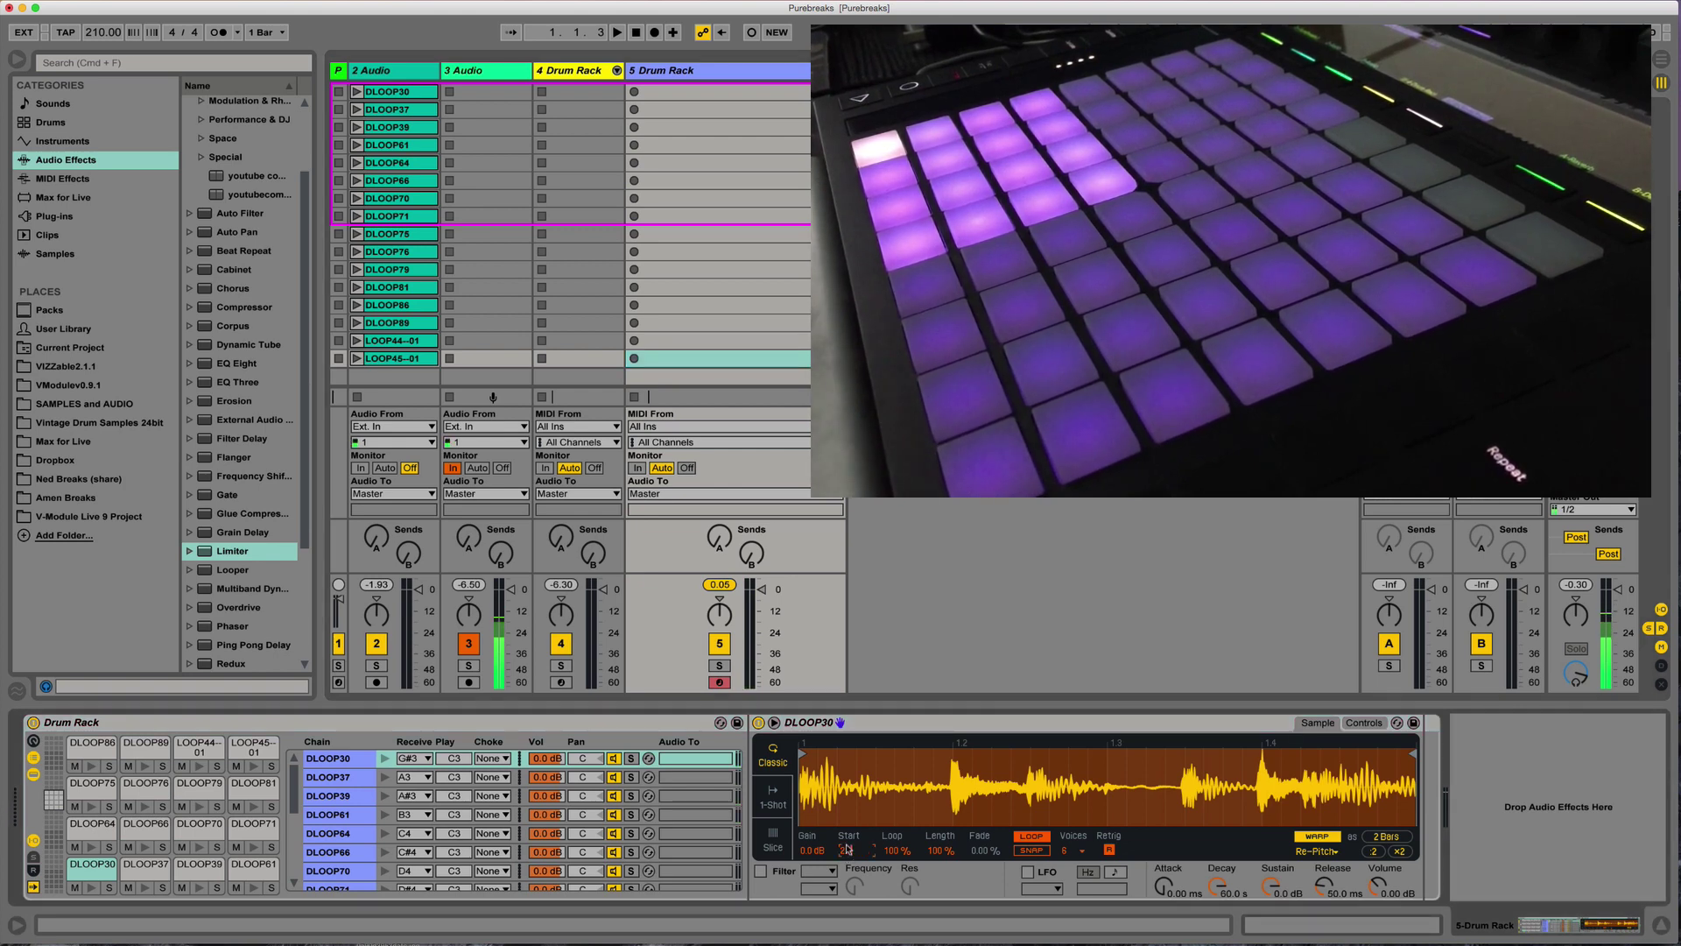
key("Return")
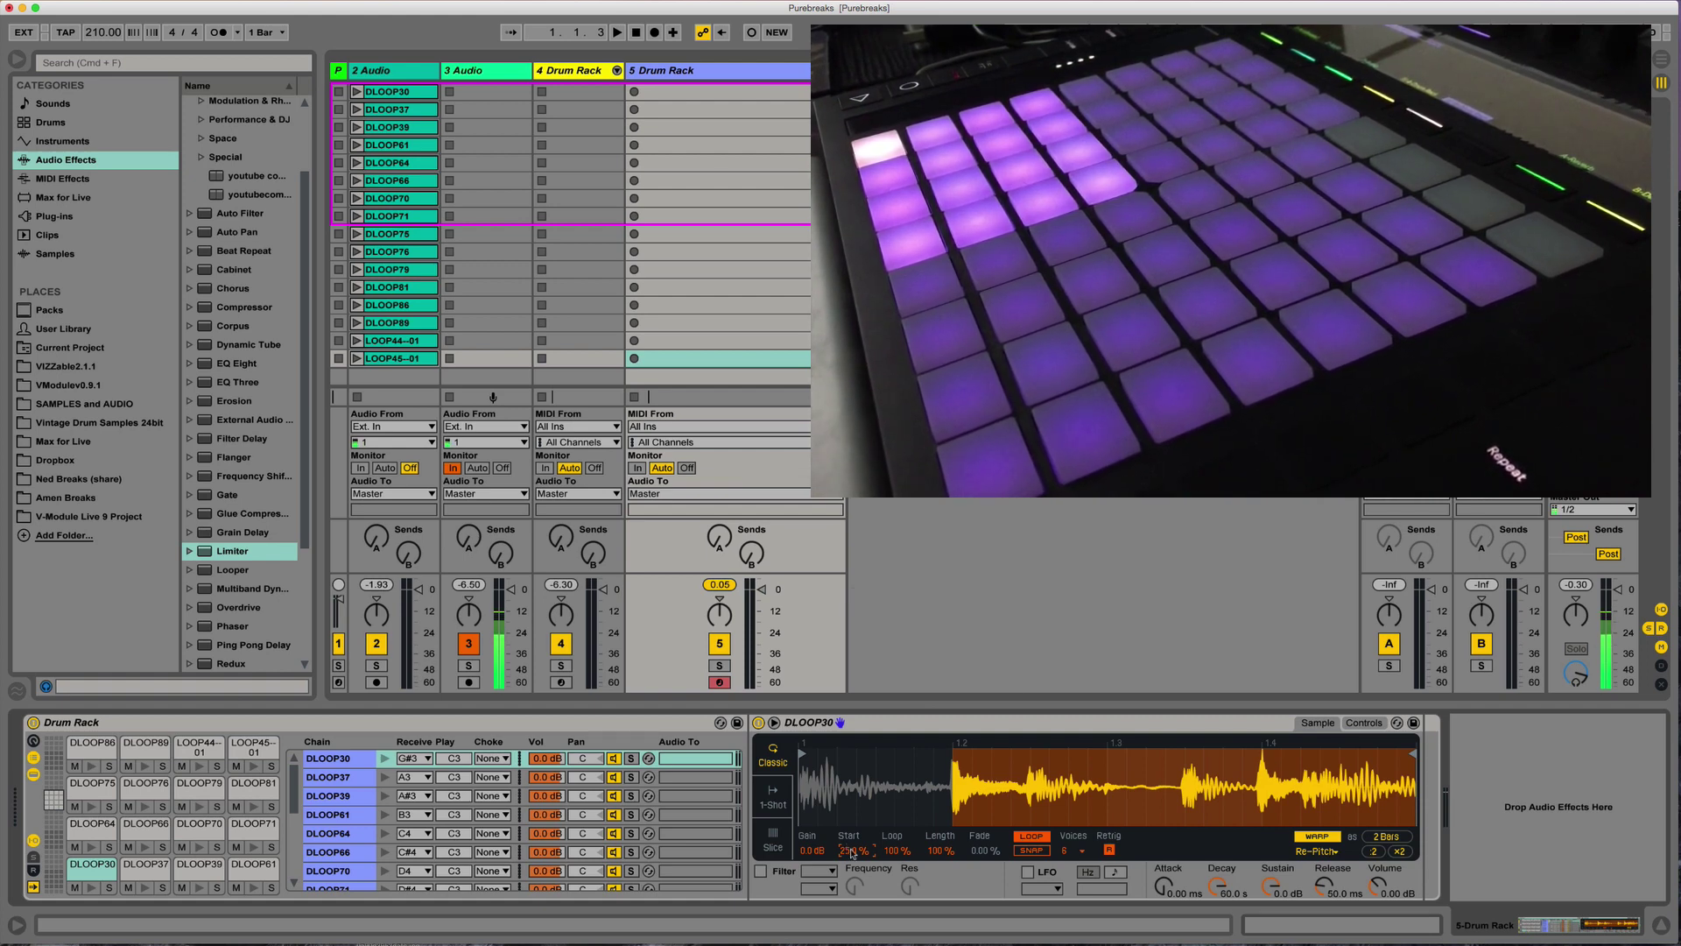
right_click(851, 851)
left_click(912, 642)
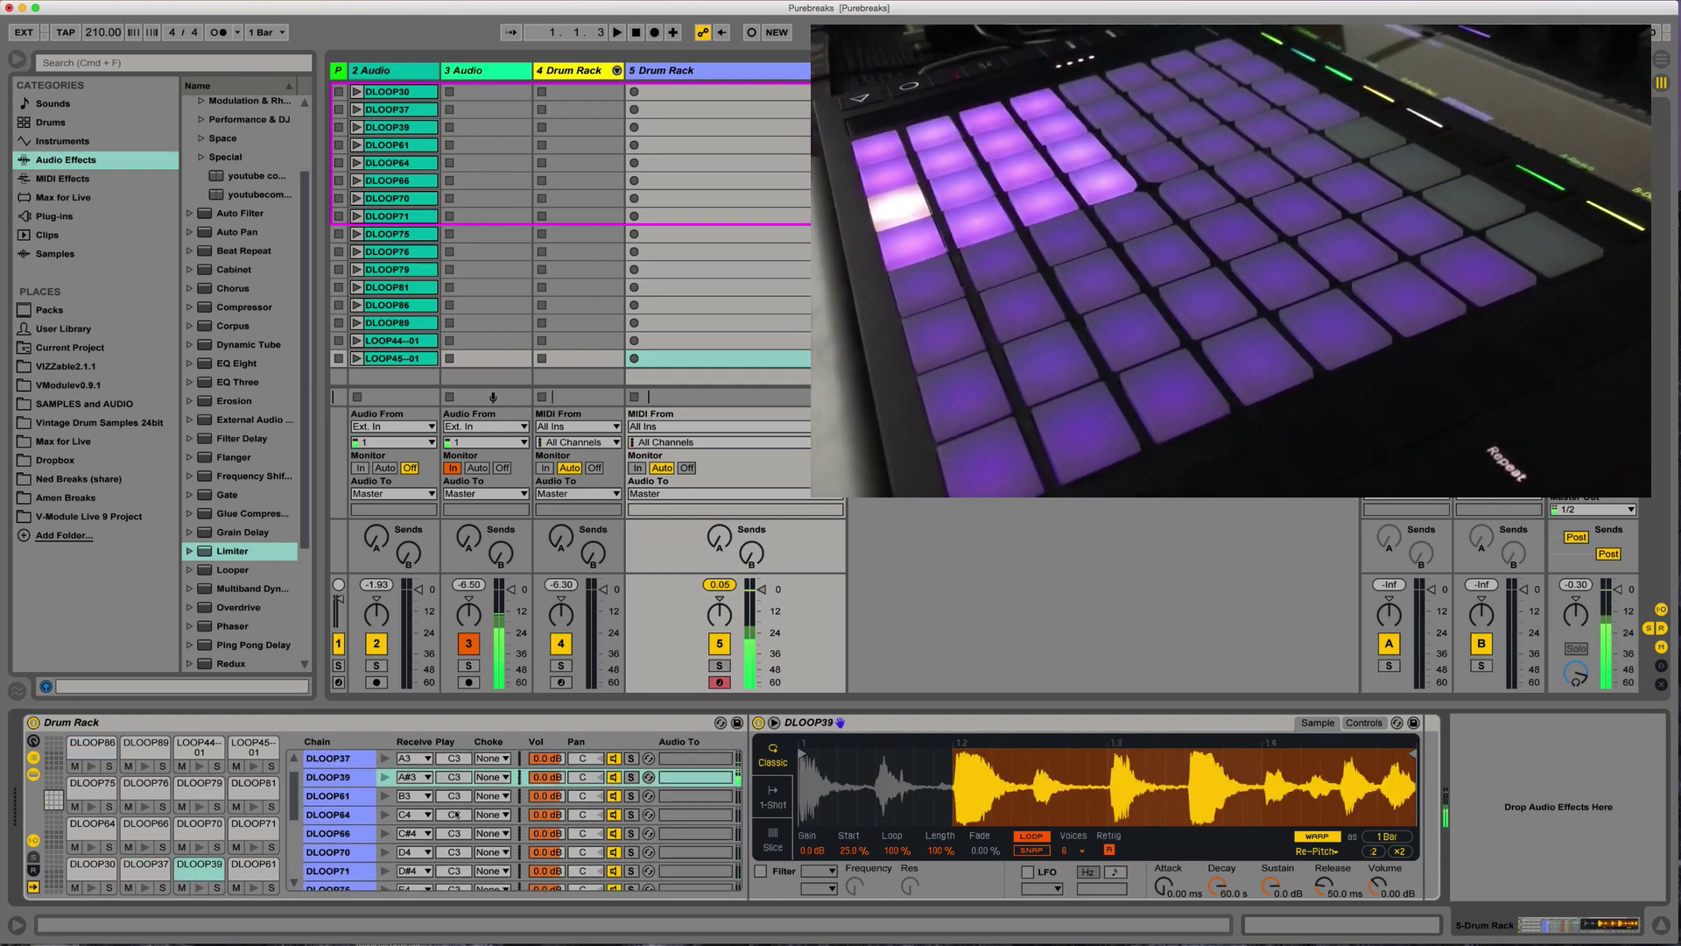
Step: Copy all sixteen chains, DLOOP30 to LOOP45--01, starting at G#3, from the 5 Drum Rack track's rack
scroll(418, 796, "up", 1)
left_click(418, 796)
scroll(311, 874, "down", 5)
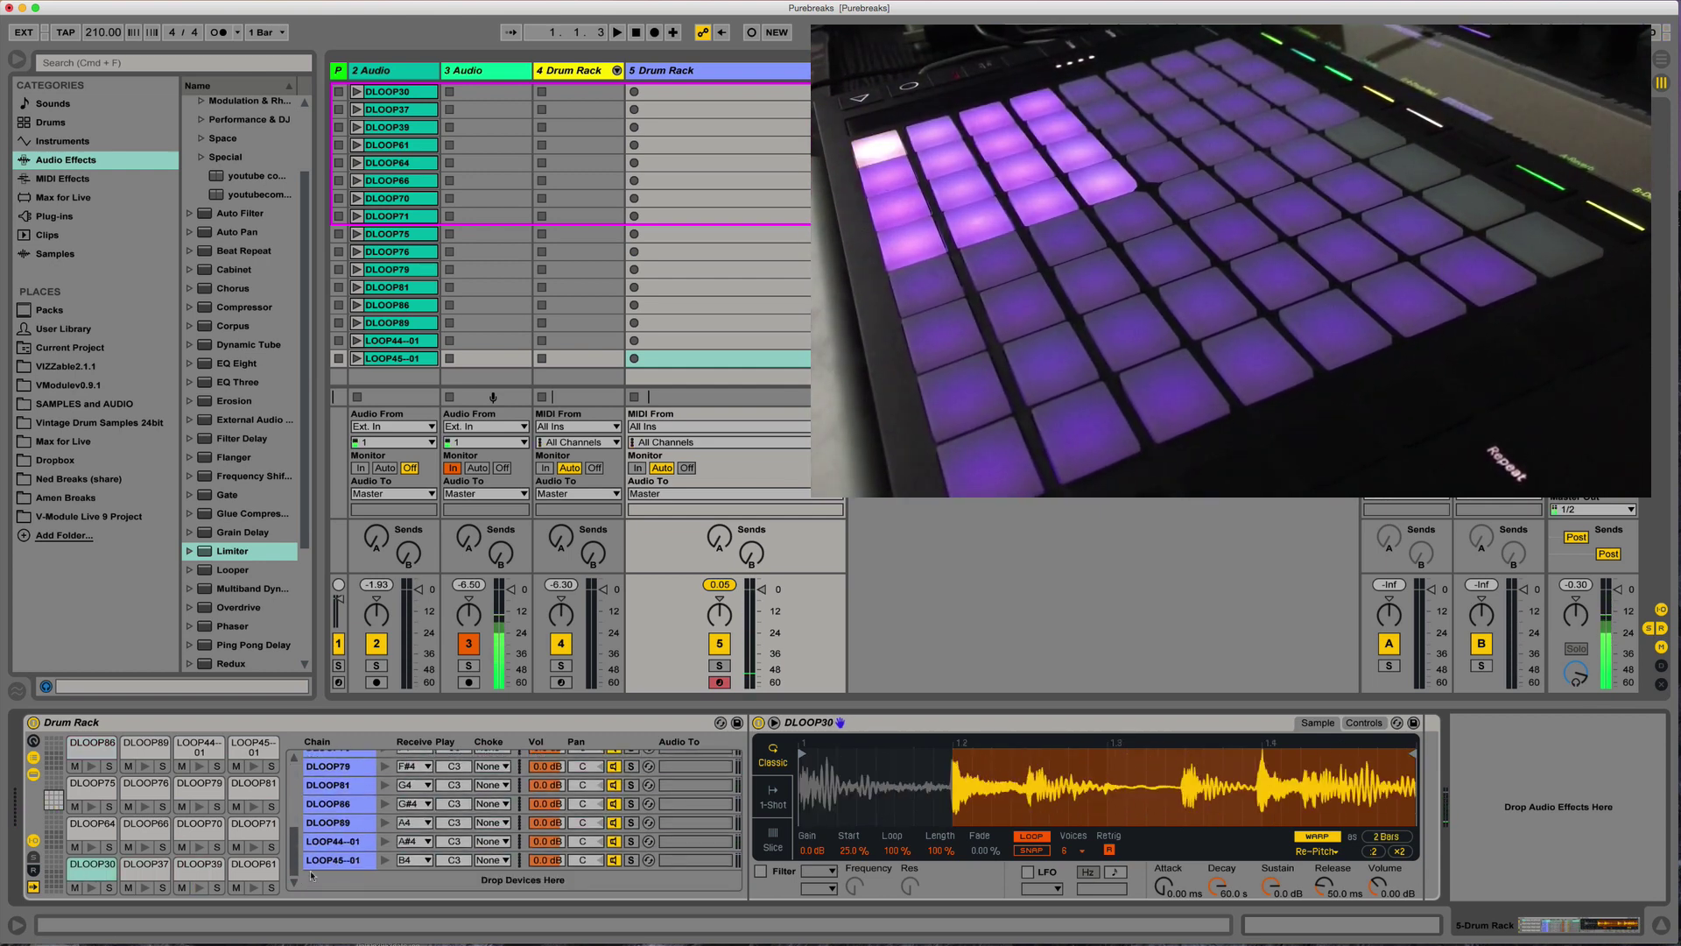
left_click(329, 865, "shift")
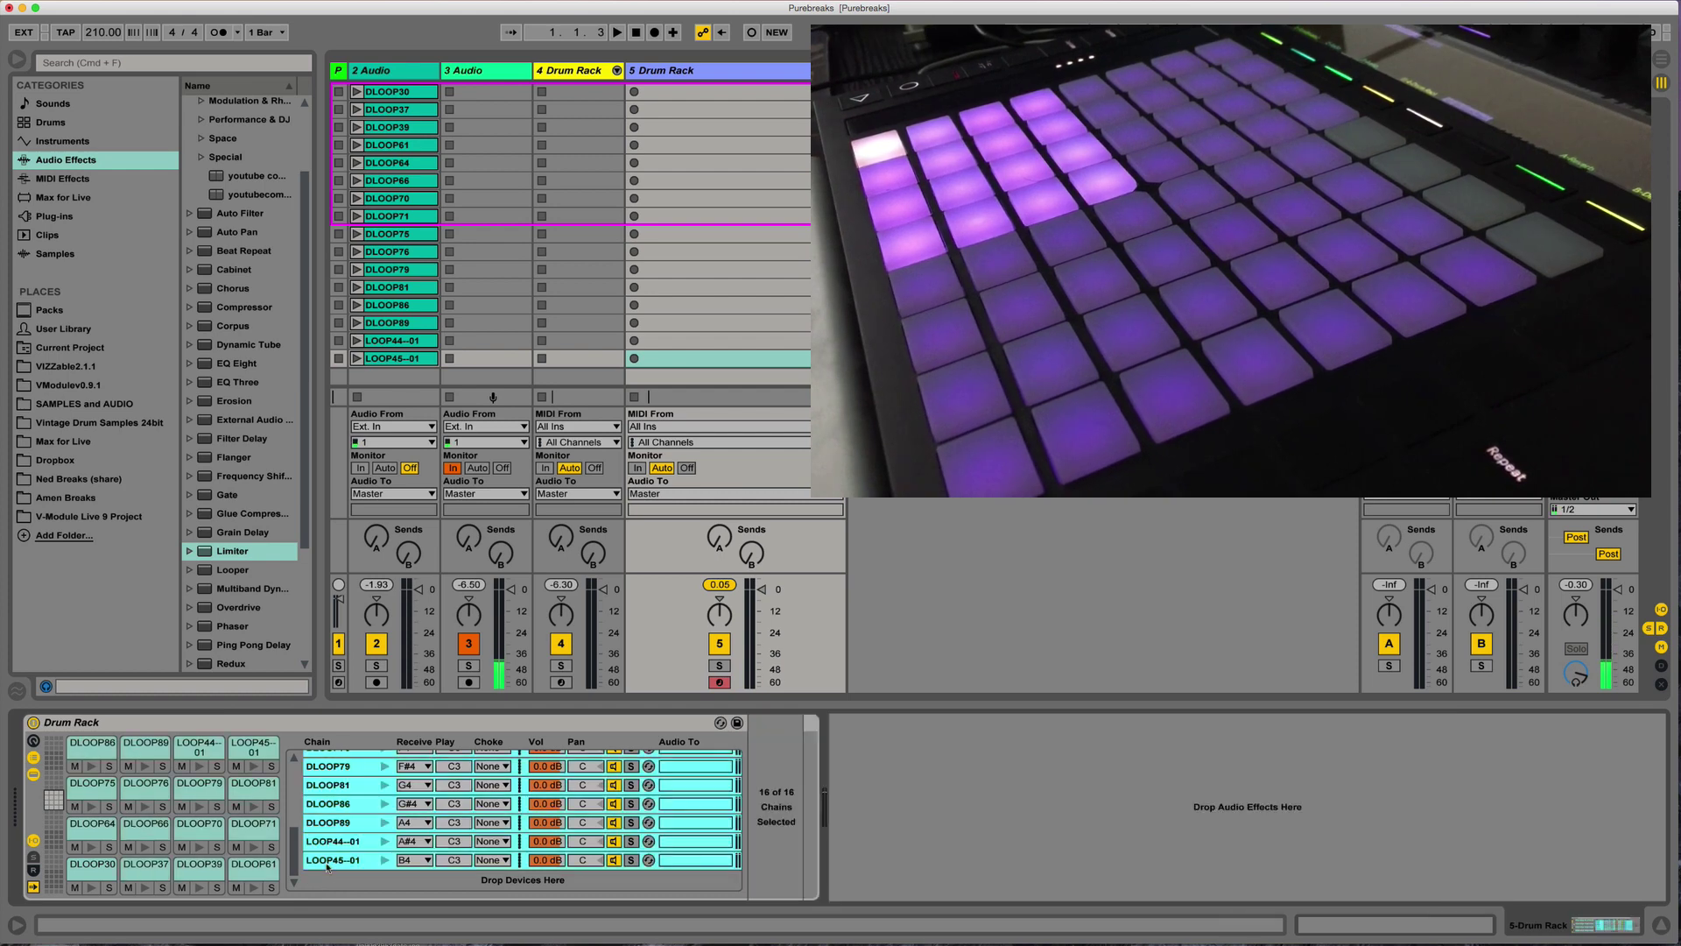
right_click(334, 787)
left_click(436, 511)
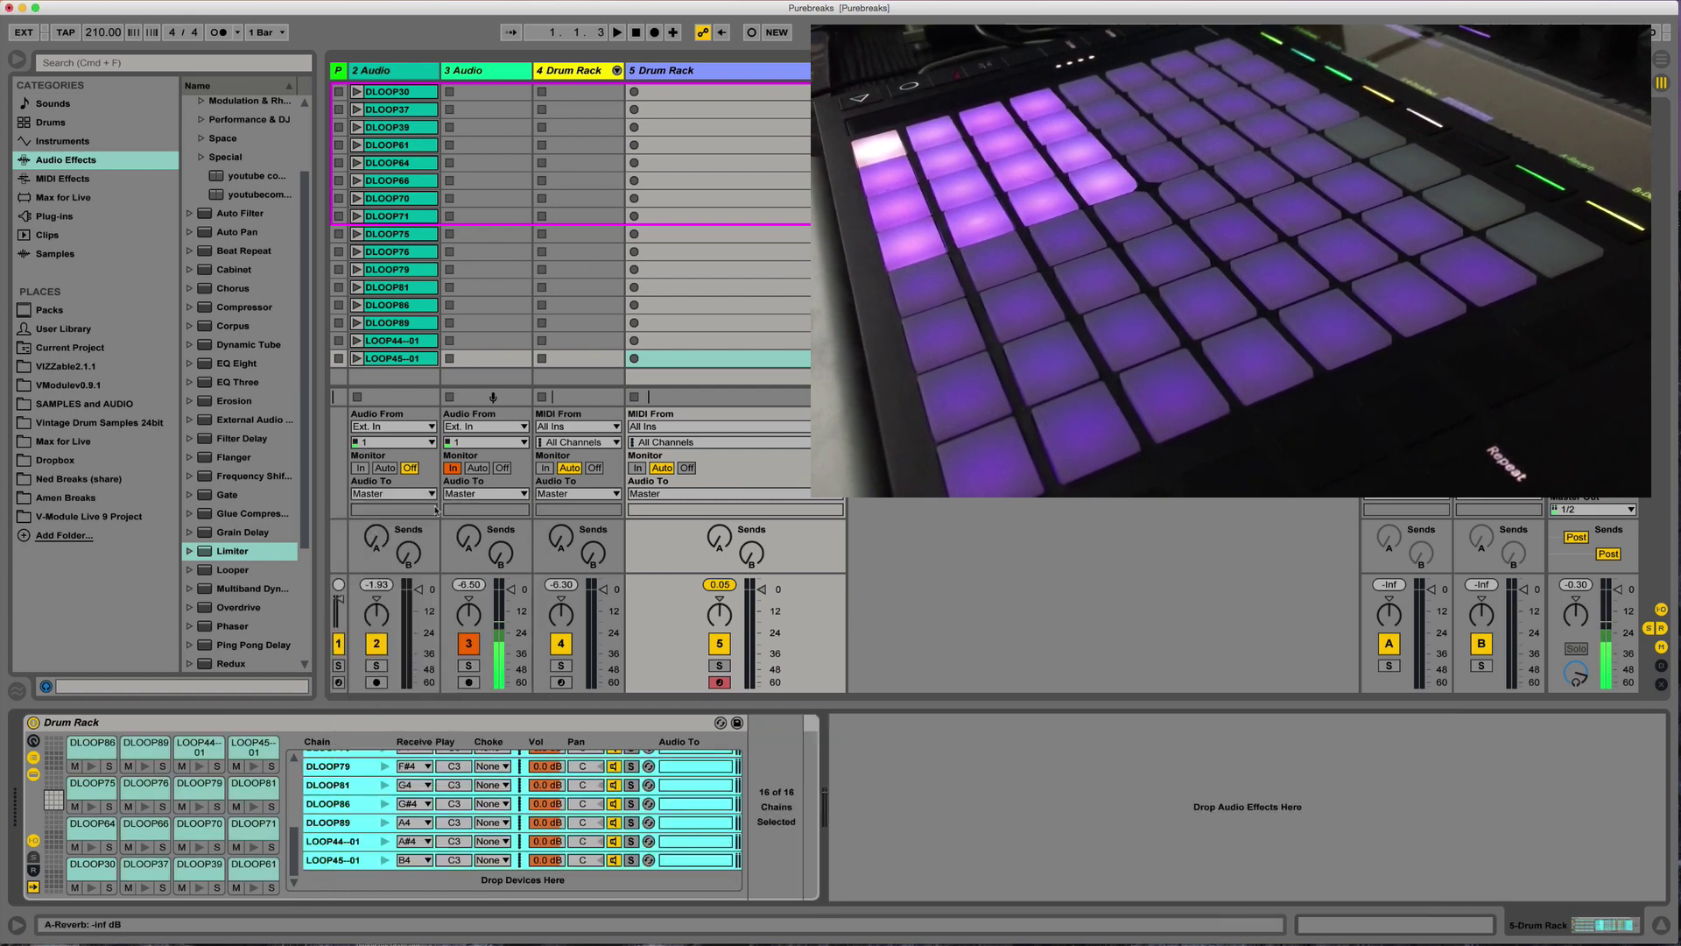
Step: Paste the copied chains below LOOP45--01 in the chain list of the 4 Drum Rack track's rack
left_click(571, 72)
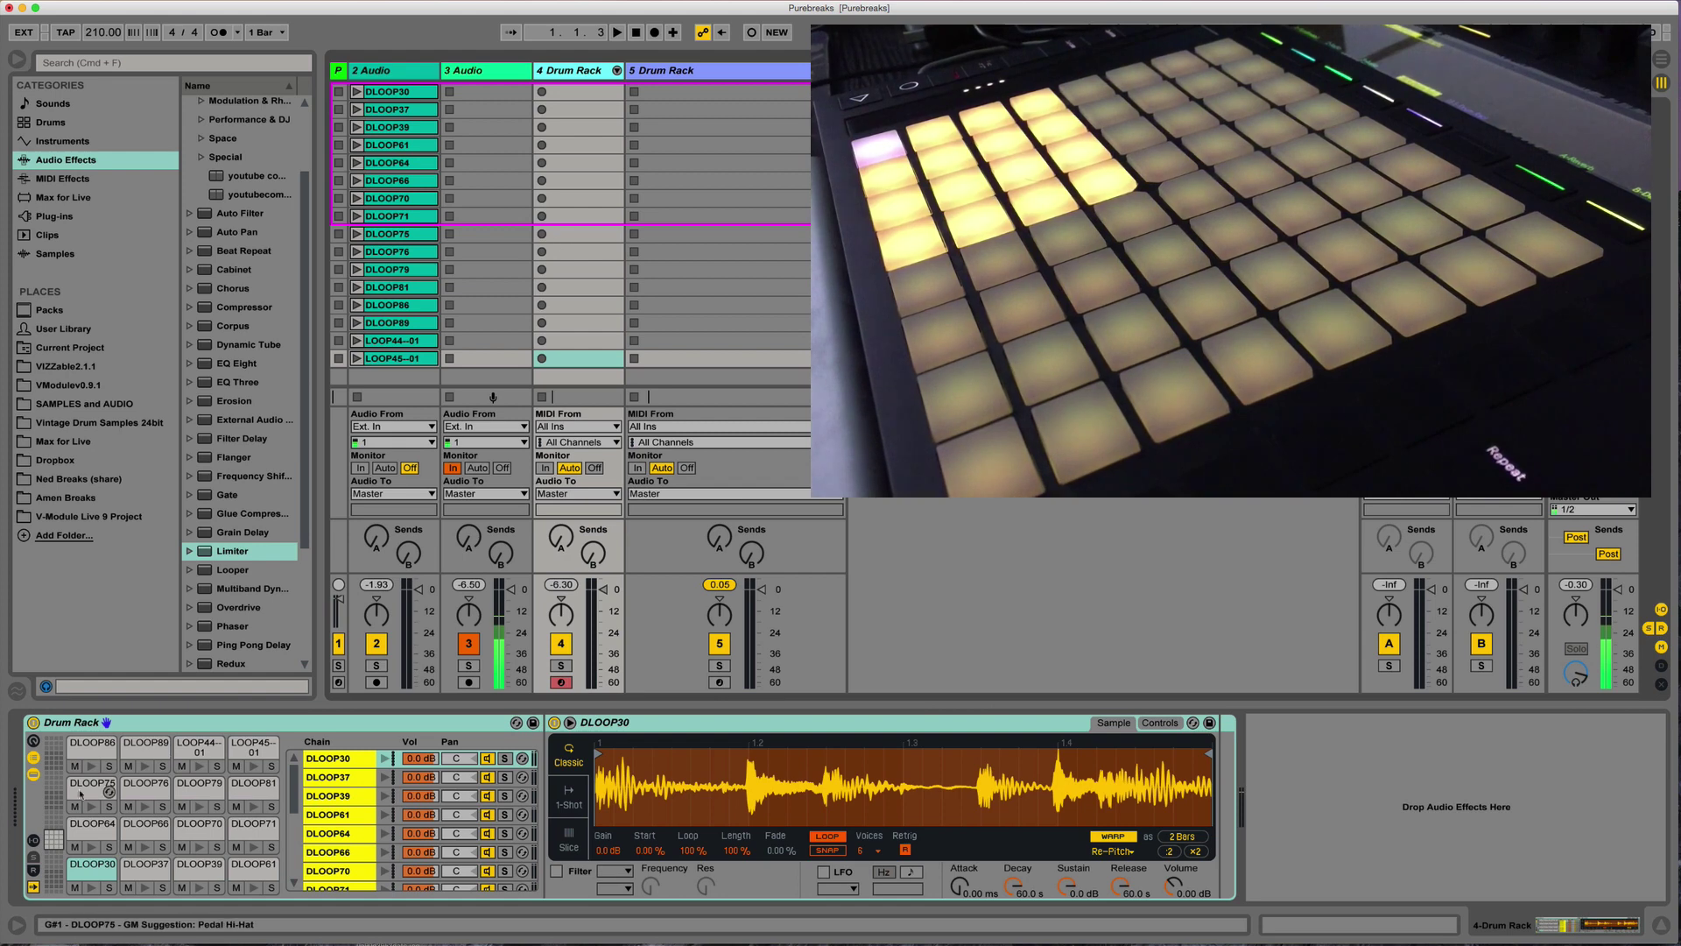
left_click(52, 800)
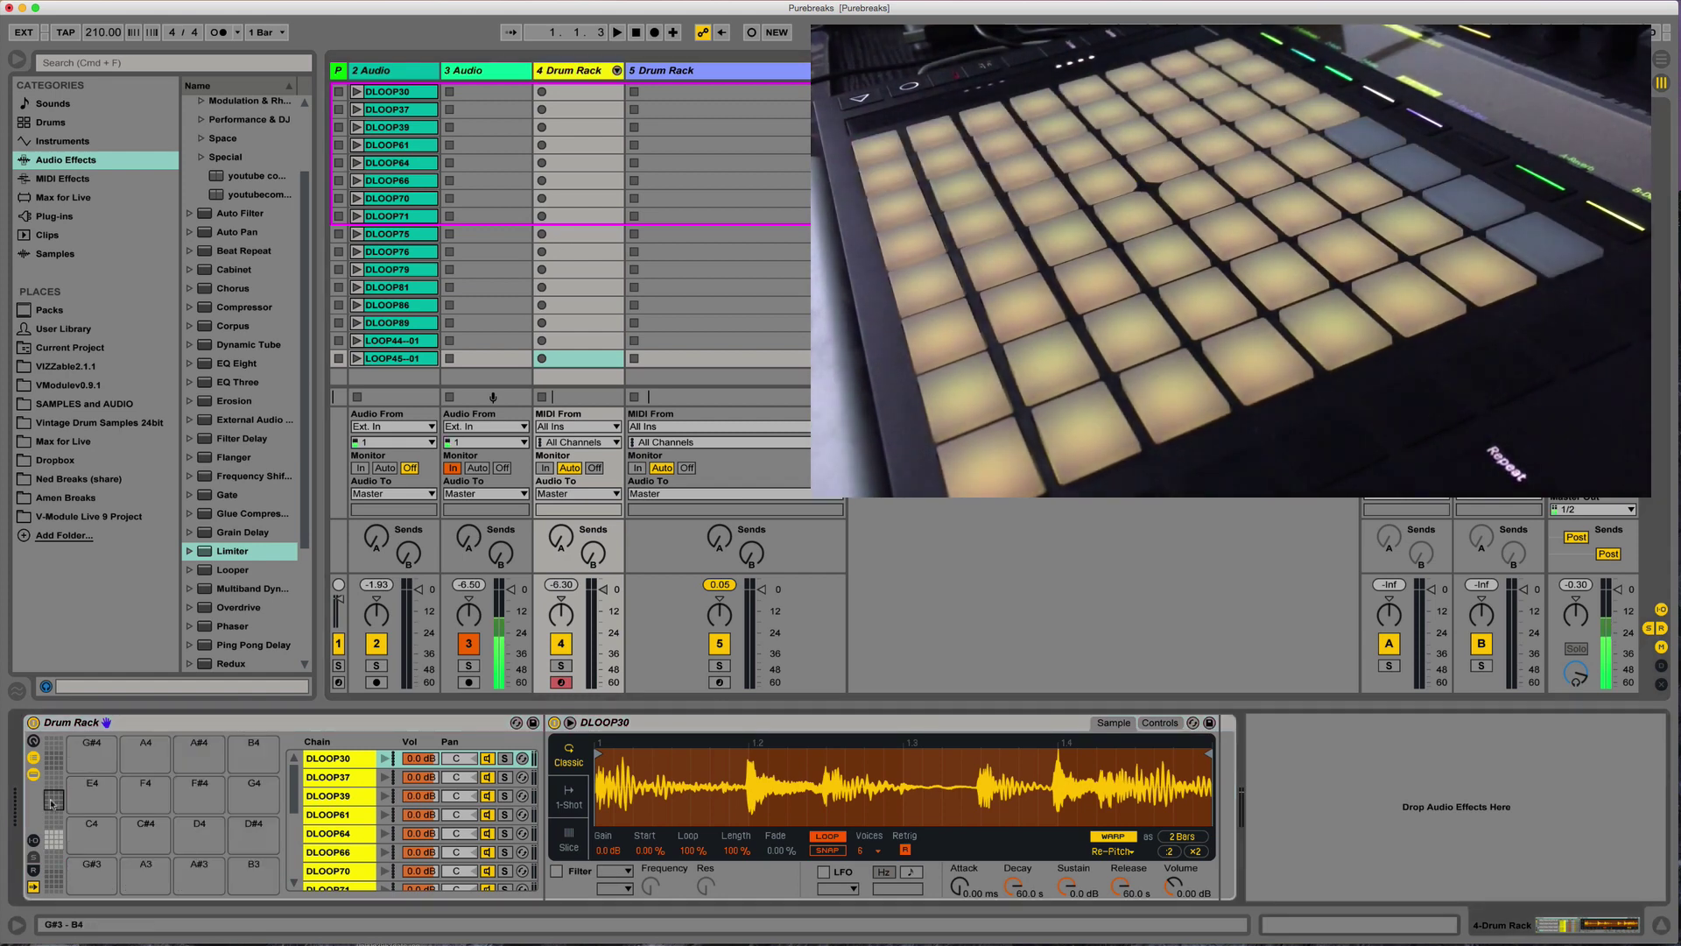
right_click(84, 870)
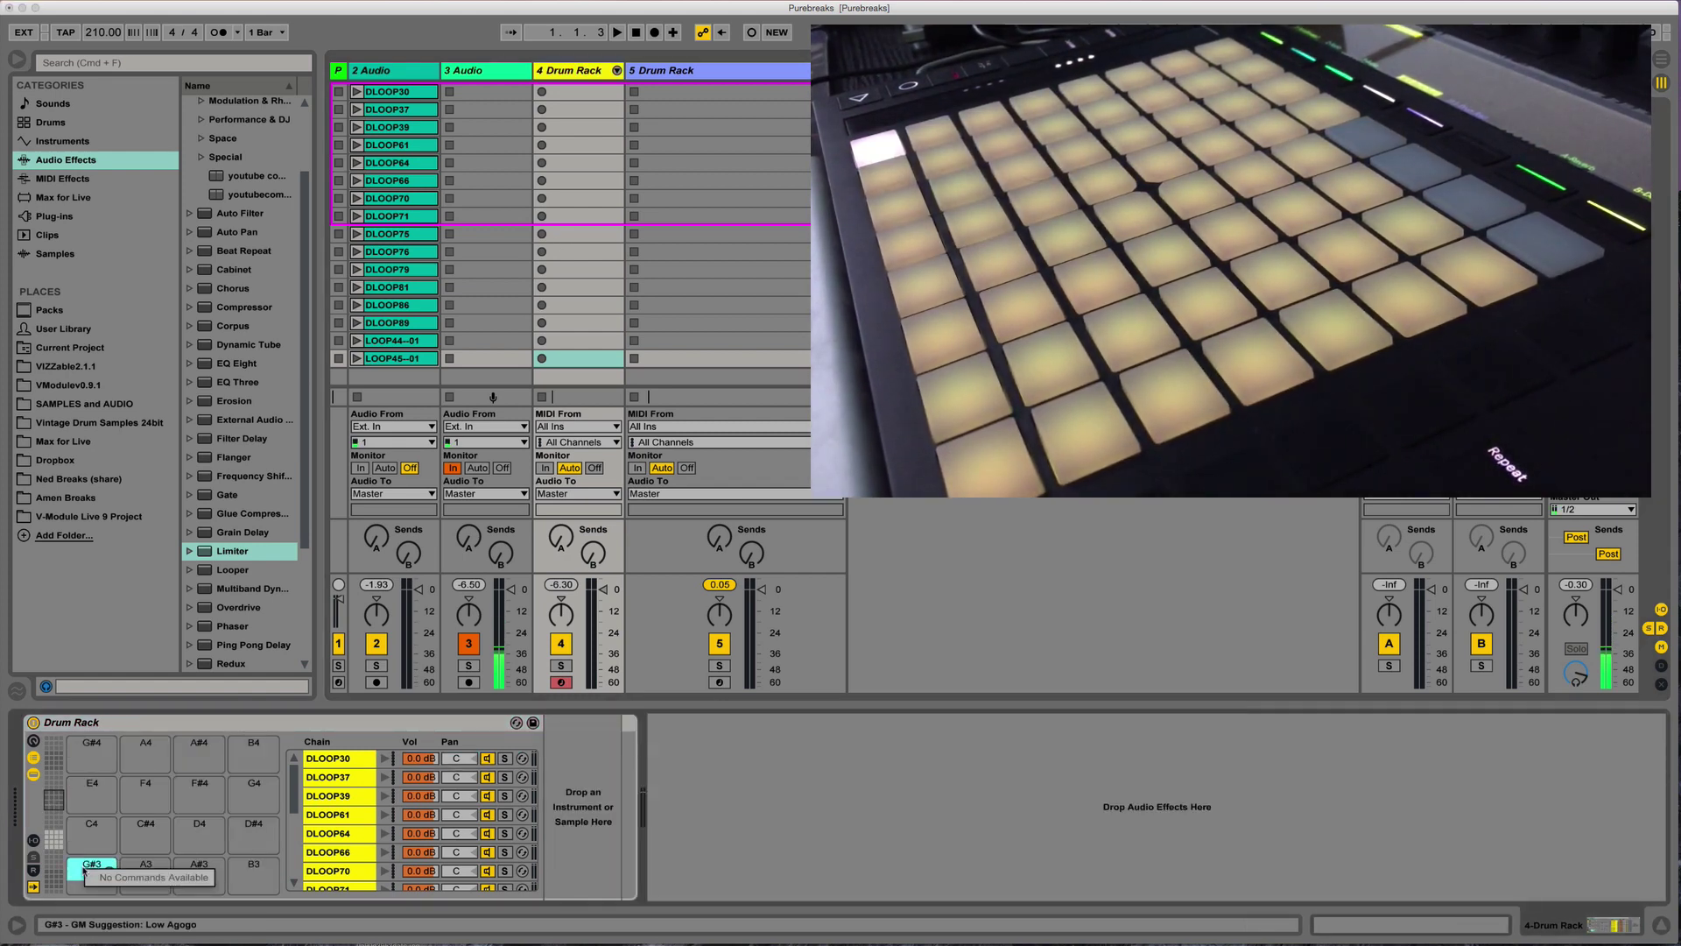
left_click(84, 869)
left_click_drag(296, 793, 281, 901)
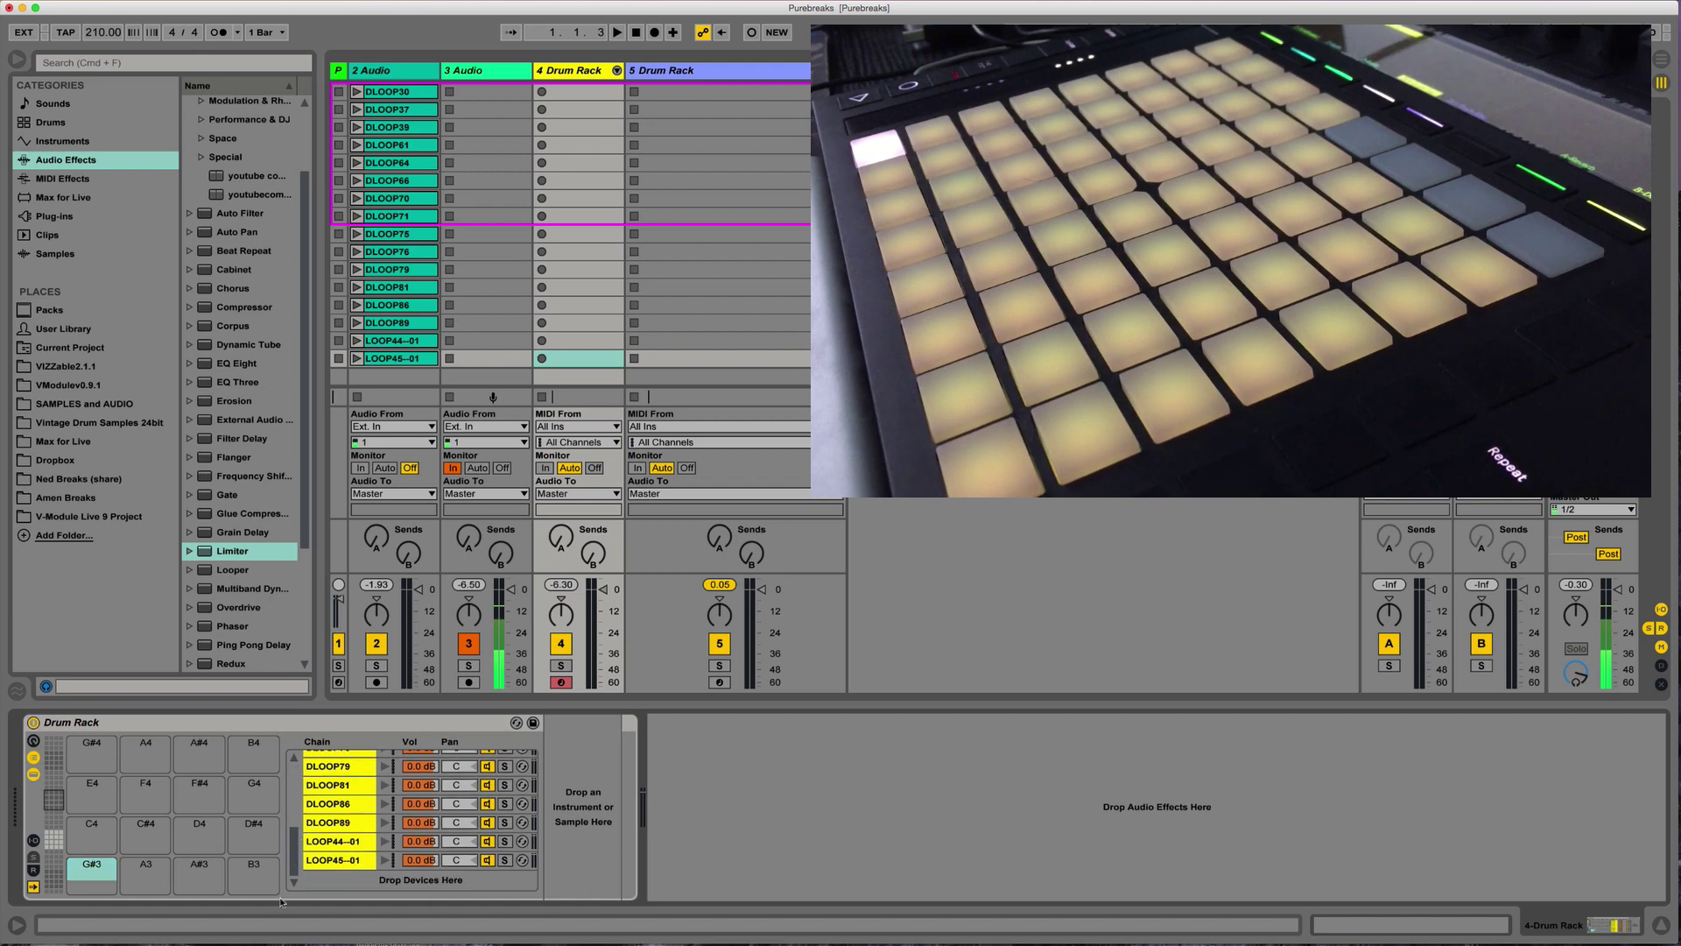
right_click(329, 878)
left_click(346, 809)
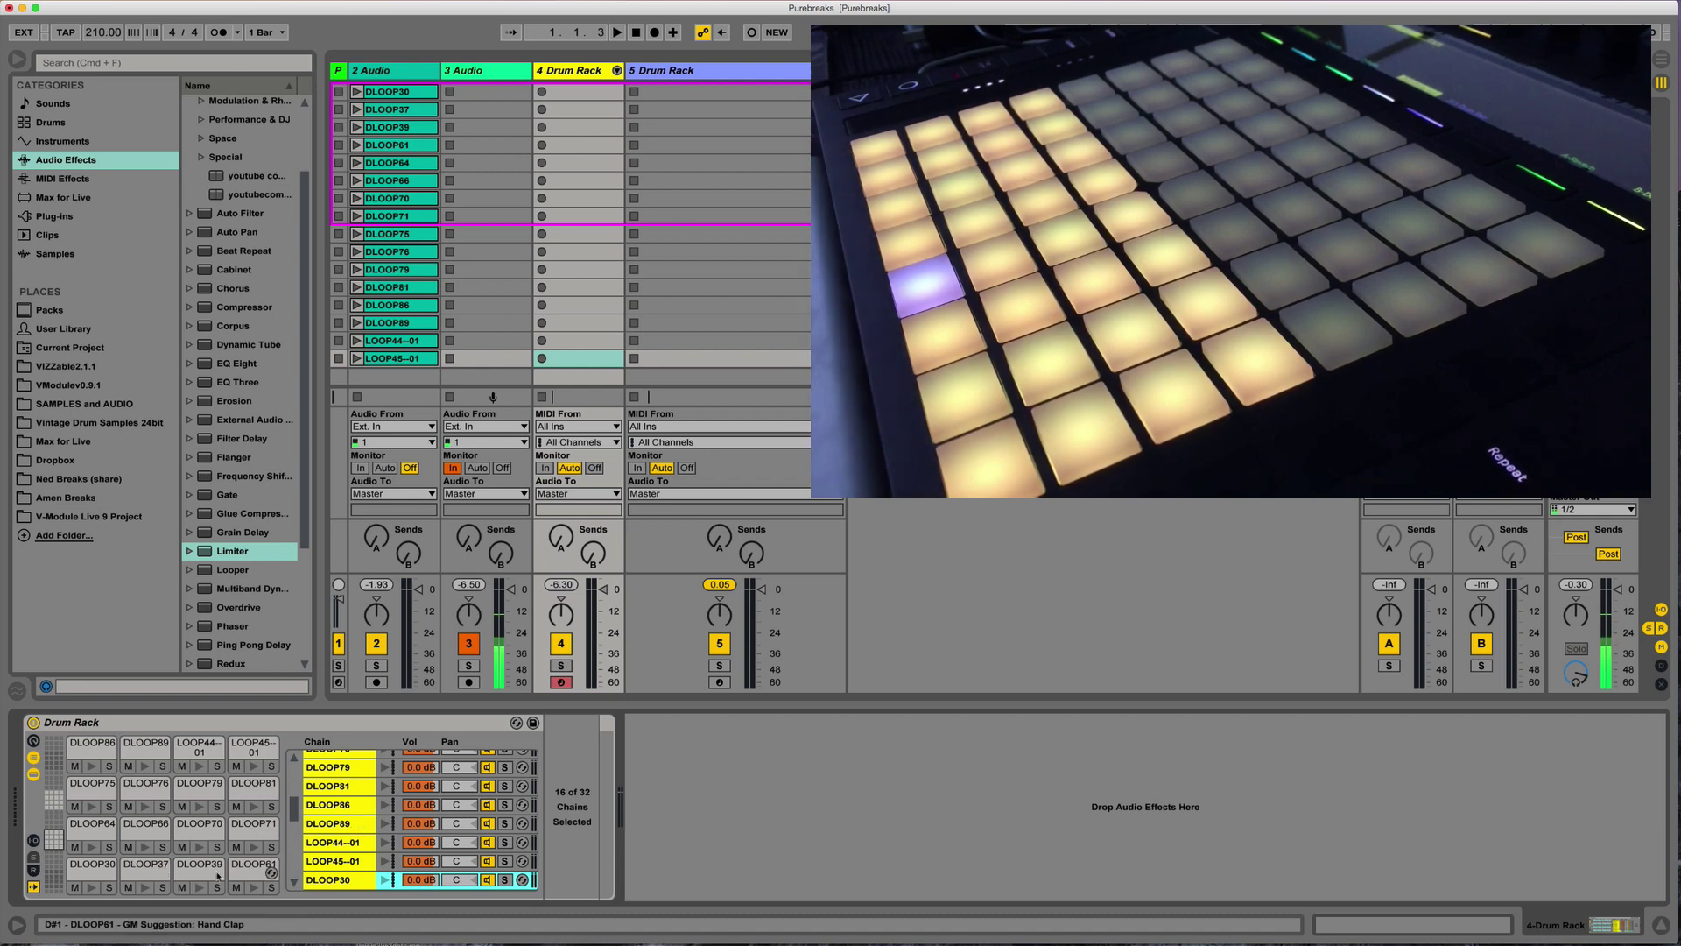
Step: Show the chain input and output settings and assign all 32 chains to choke group 1
left_click(33, 842)
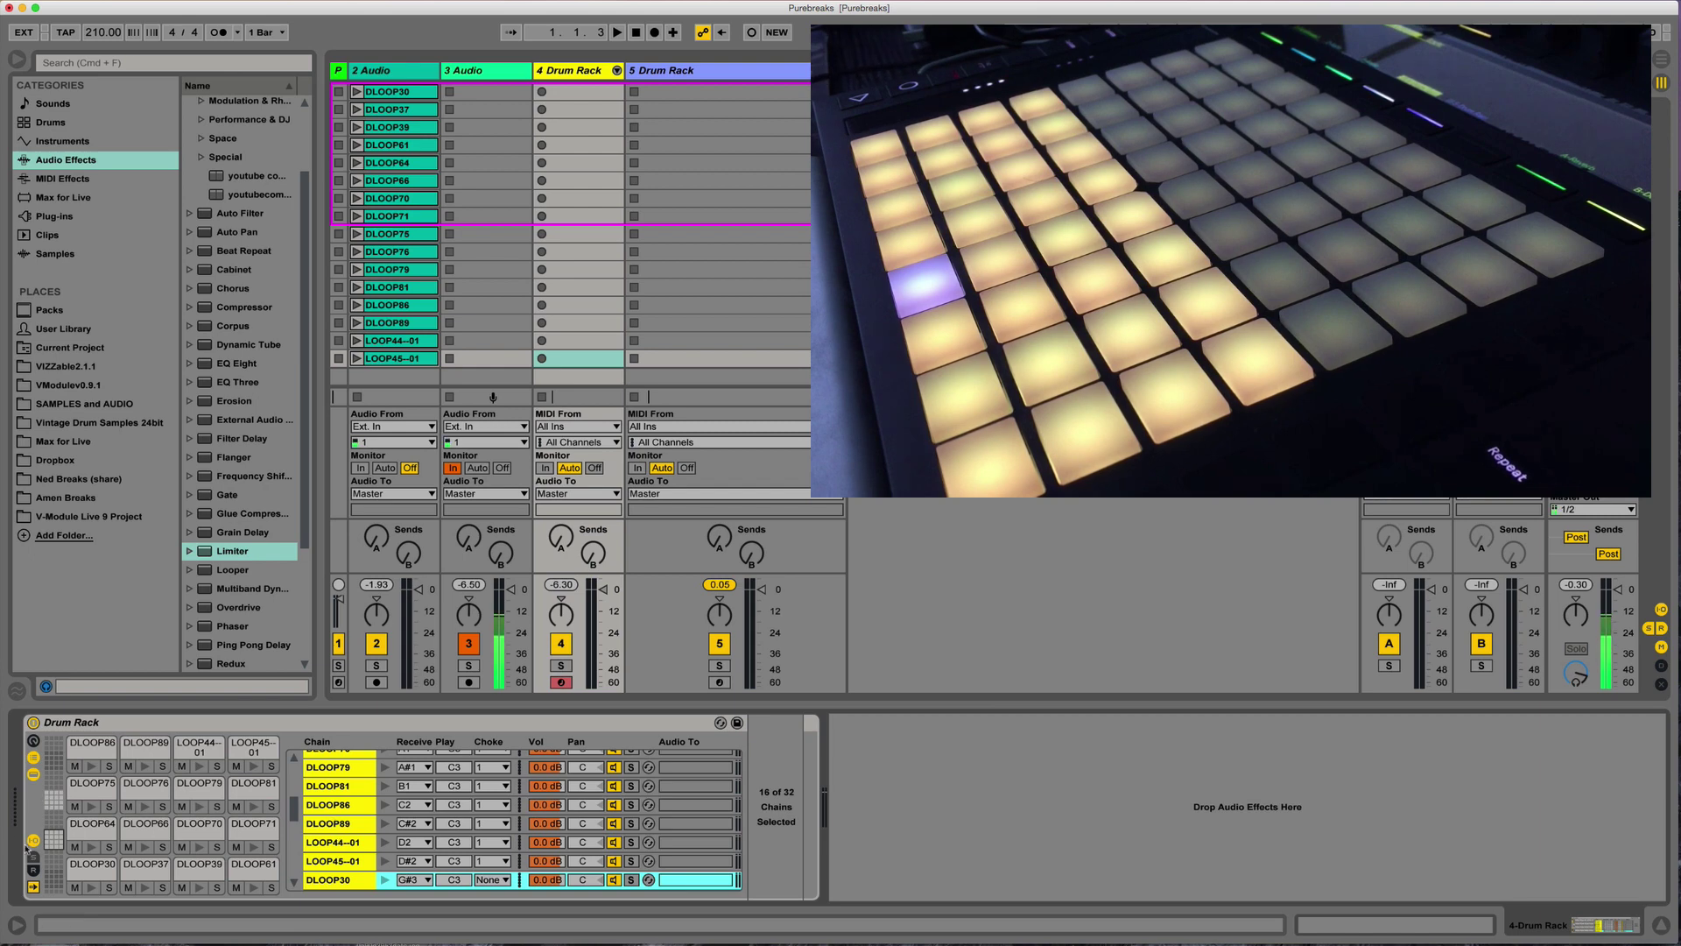
left_click(358, 821)
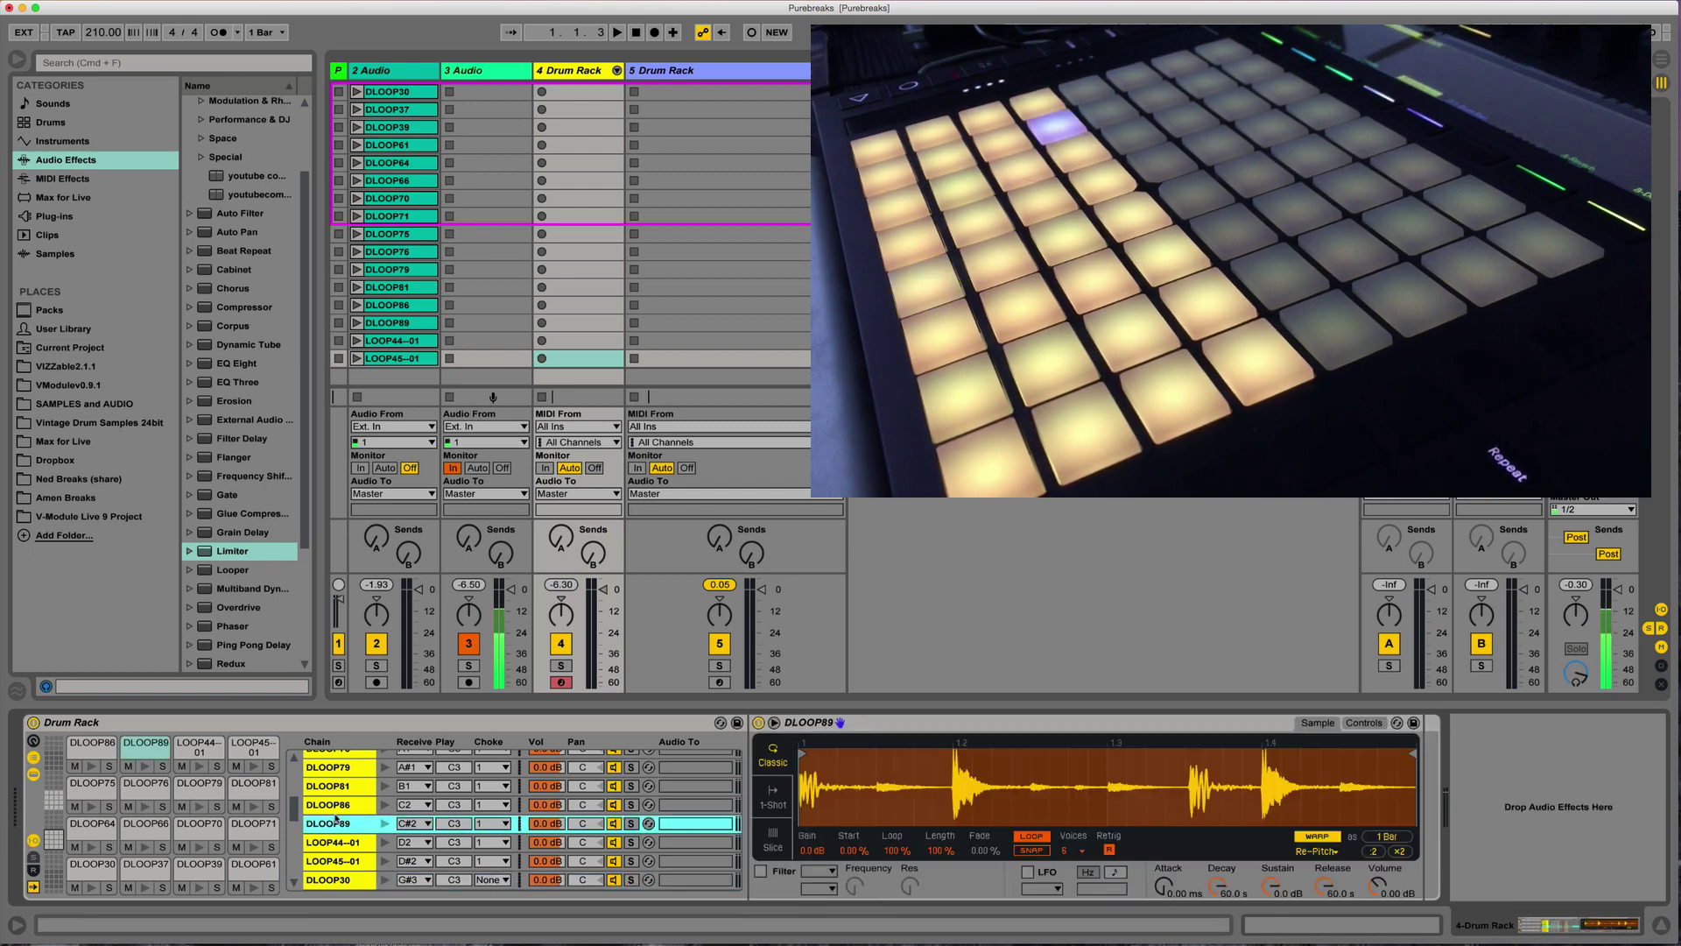
key("super+a")
left_click(493, 805)
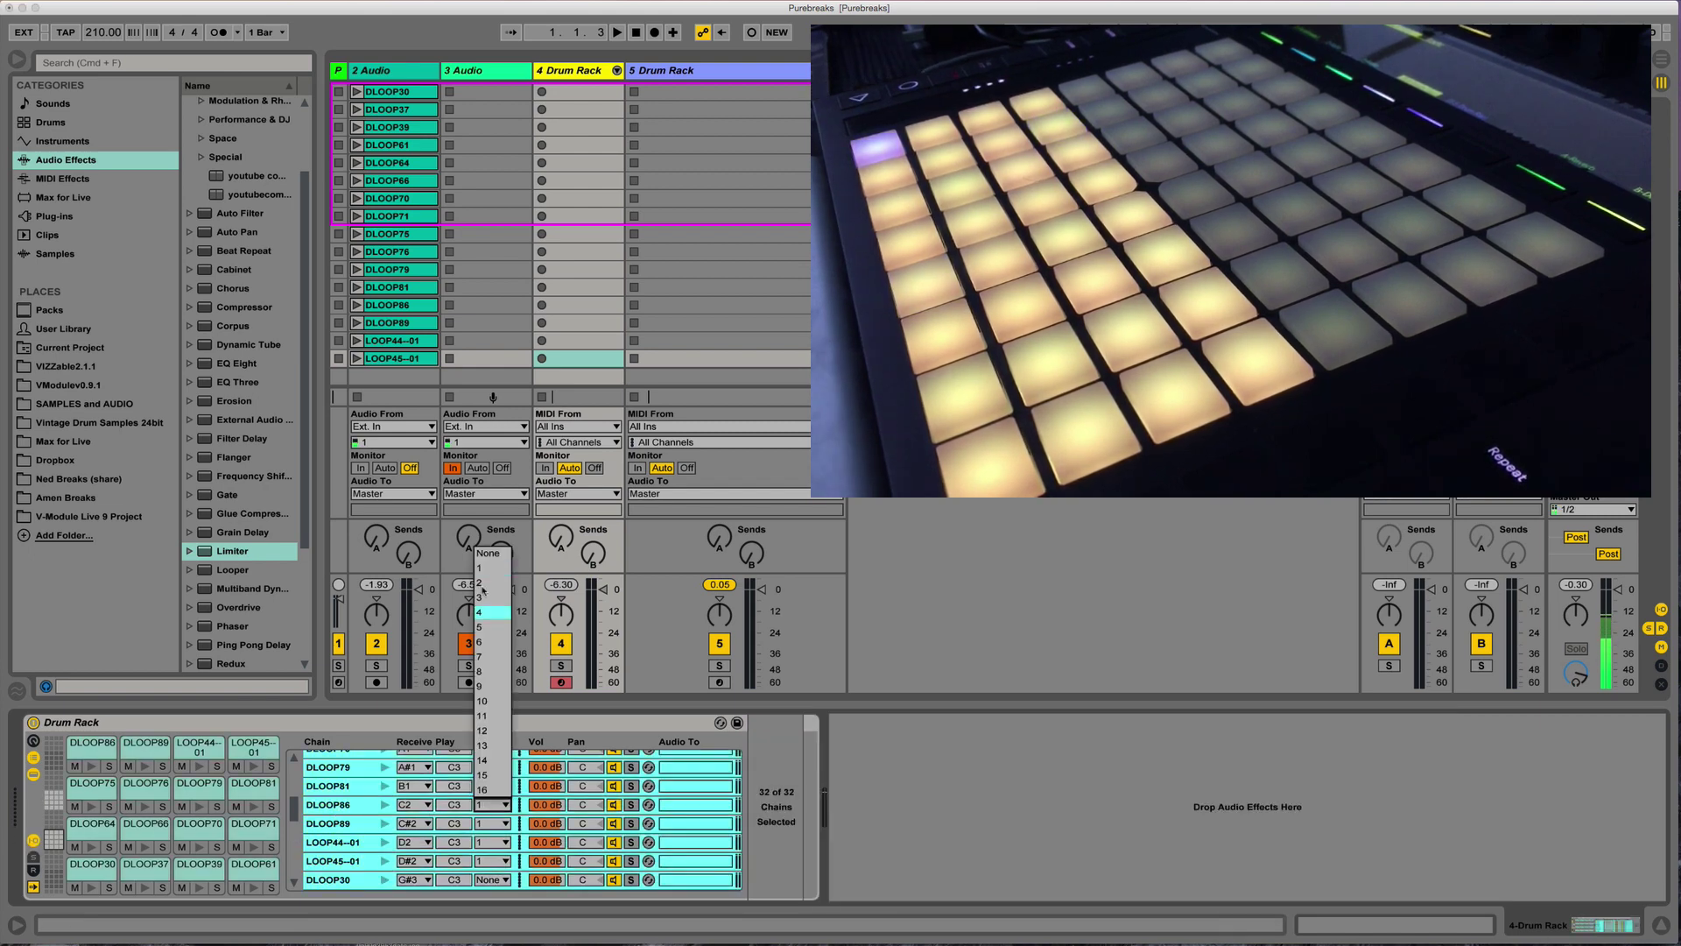
left_click(487, 570)
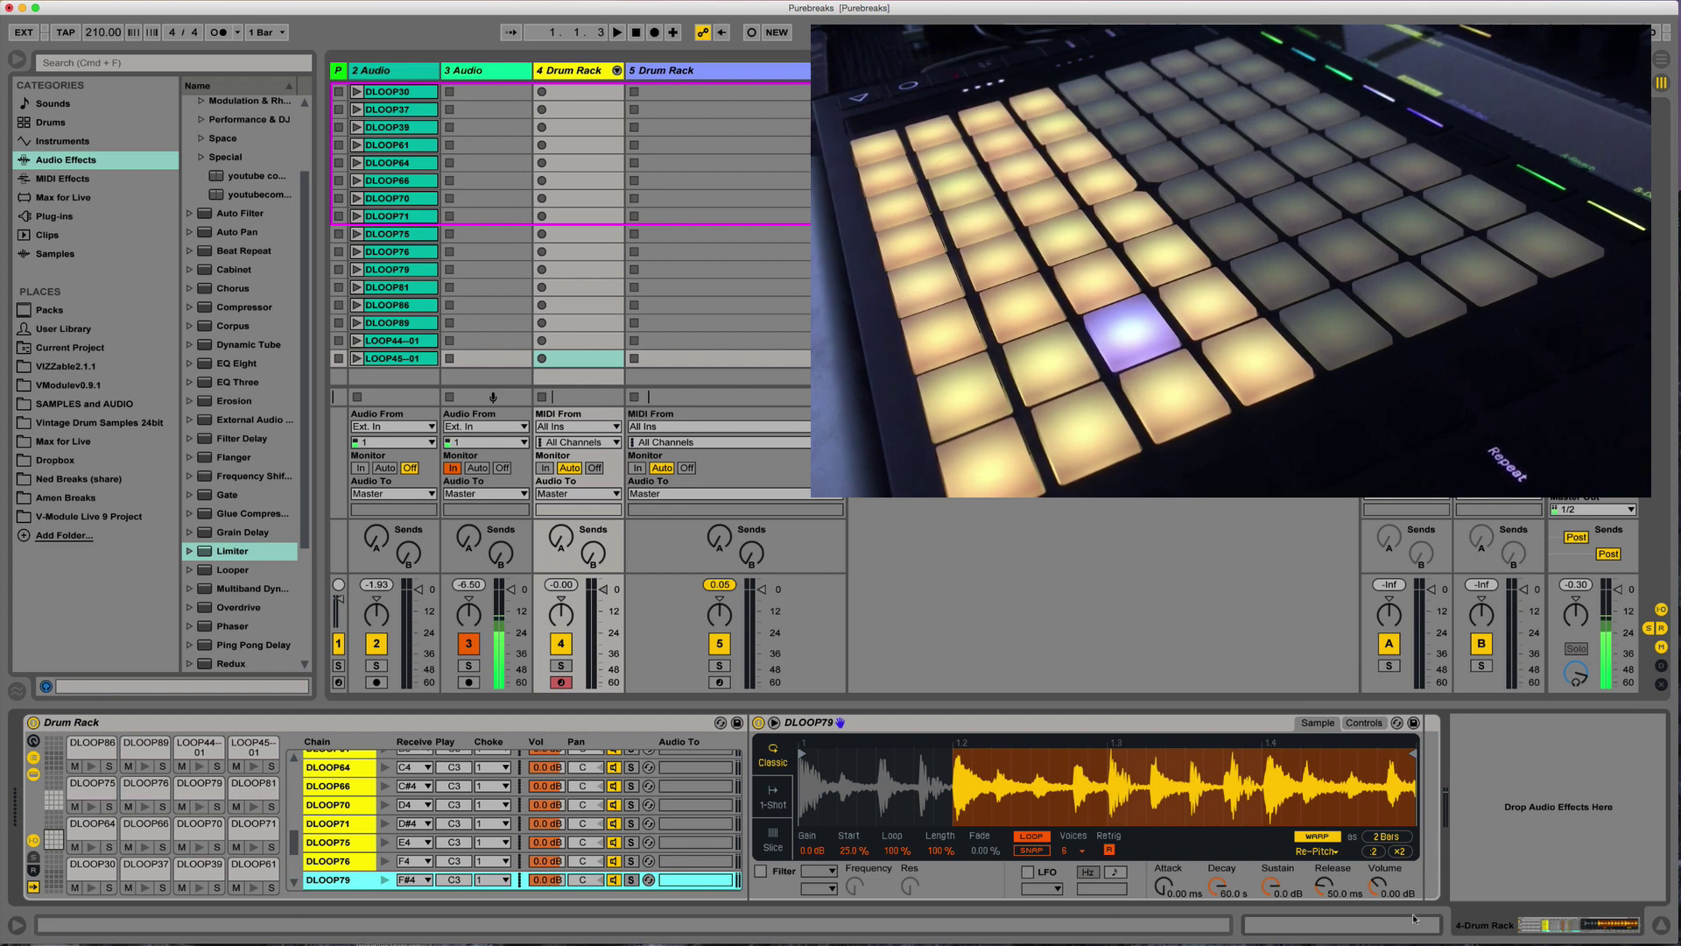
Step: Raise the Simpler Release to 11.4 s and copy the value to all sibling chains
left_click_drag(1325, 891, 1325, 862)
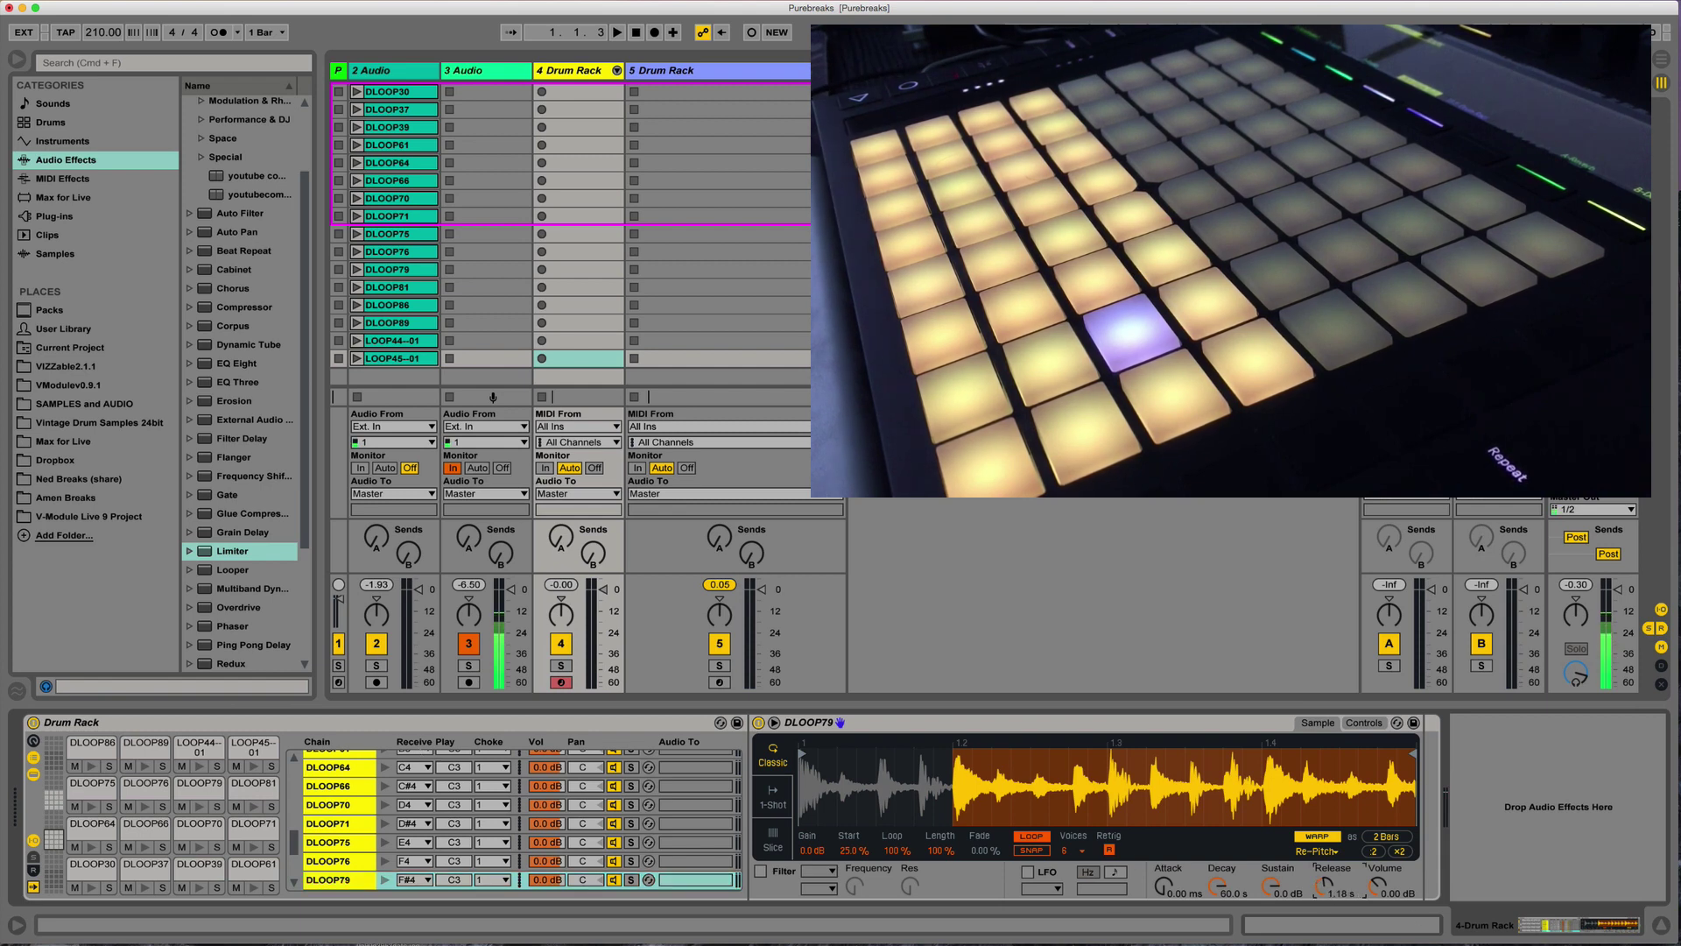
right_click(1325, 886)
left_click(1372, 683)
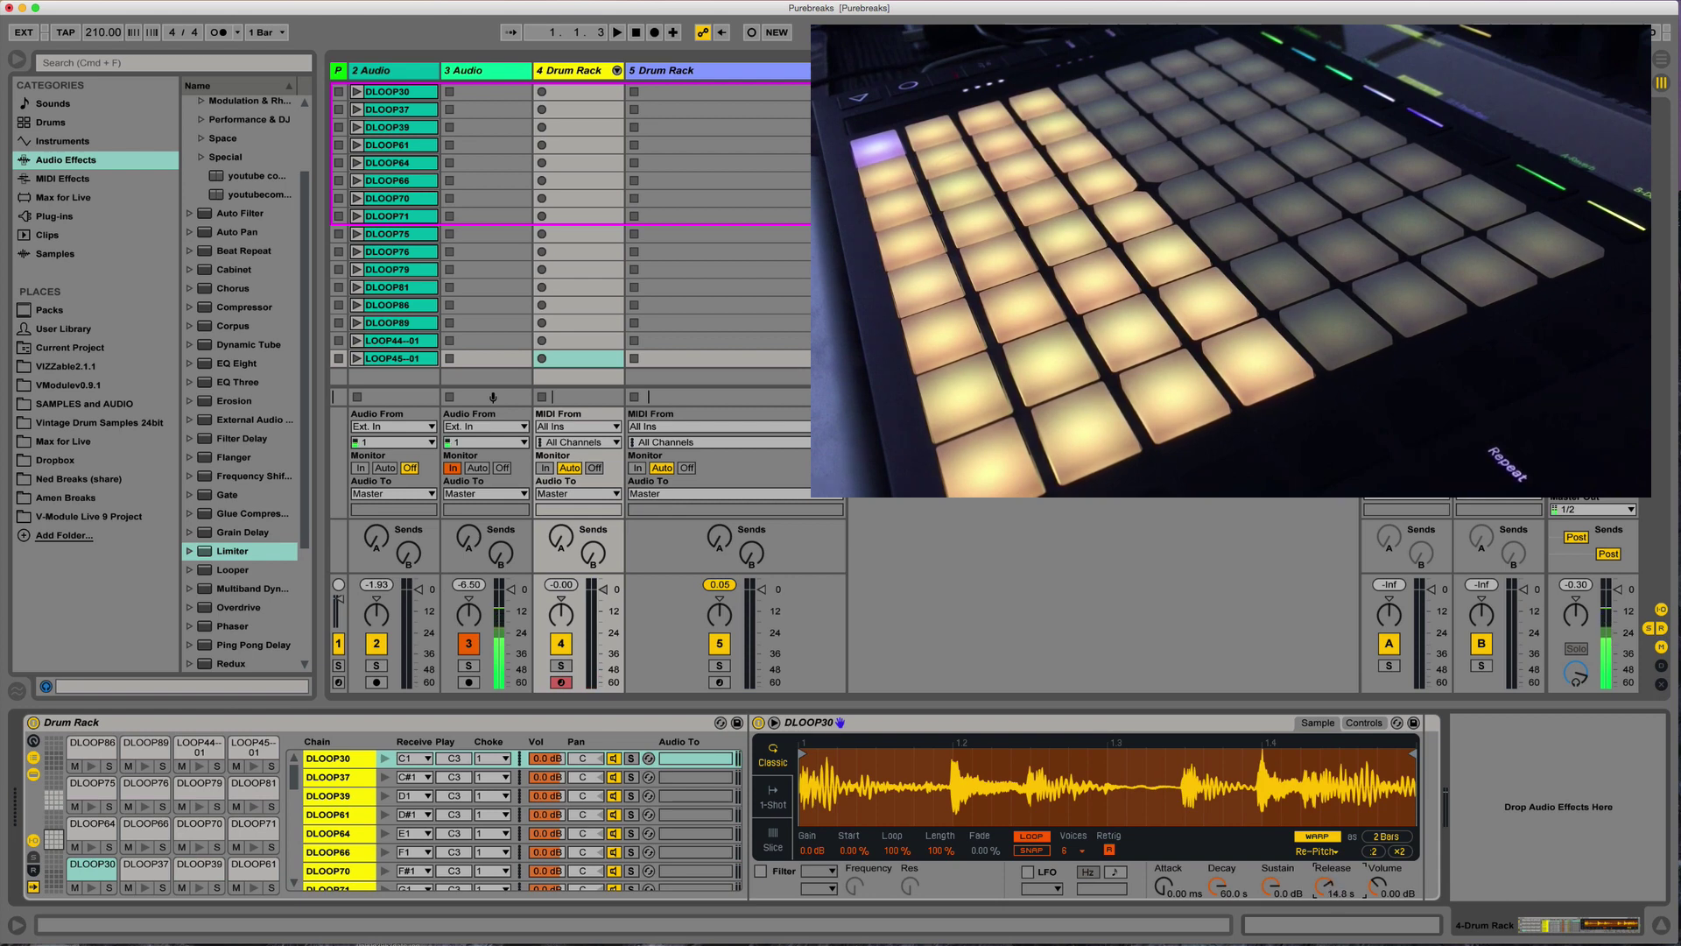
right_click(1324, 886)
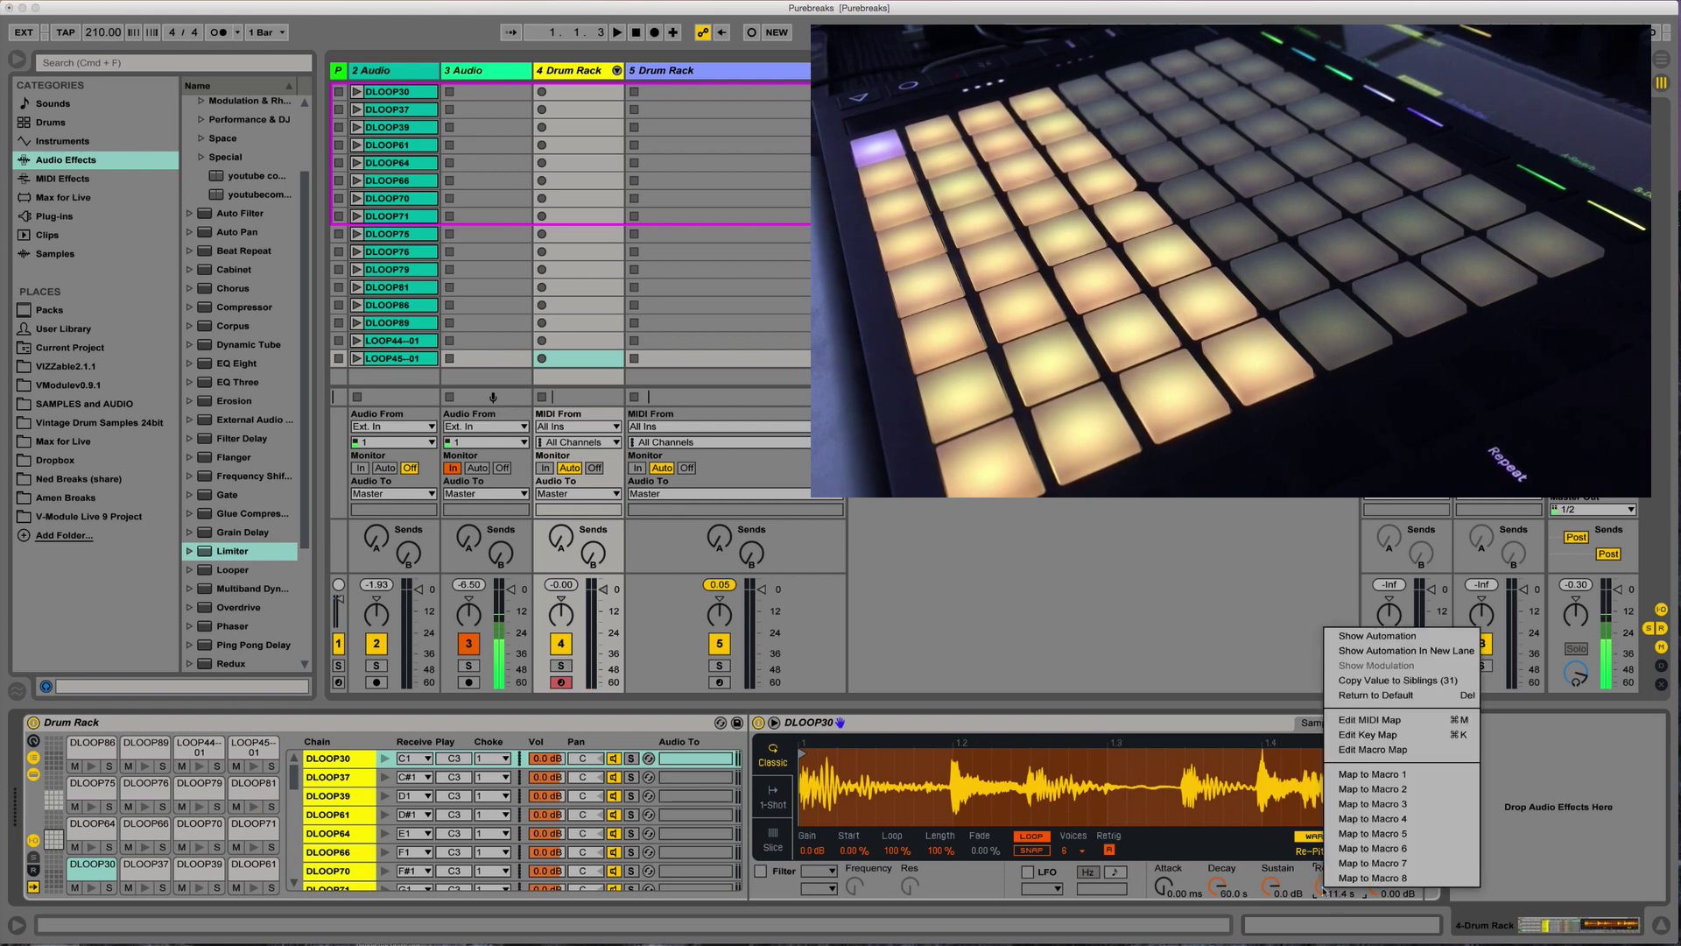
left_click(1331, 692)
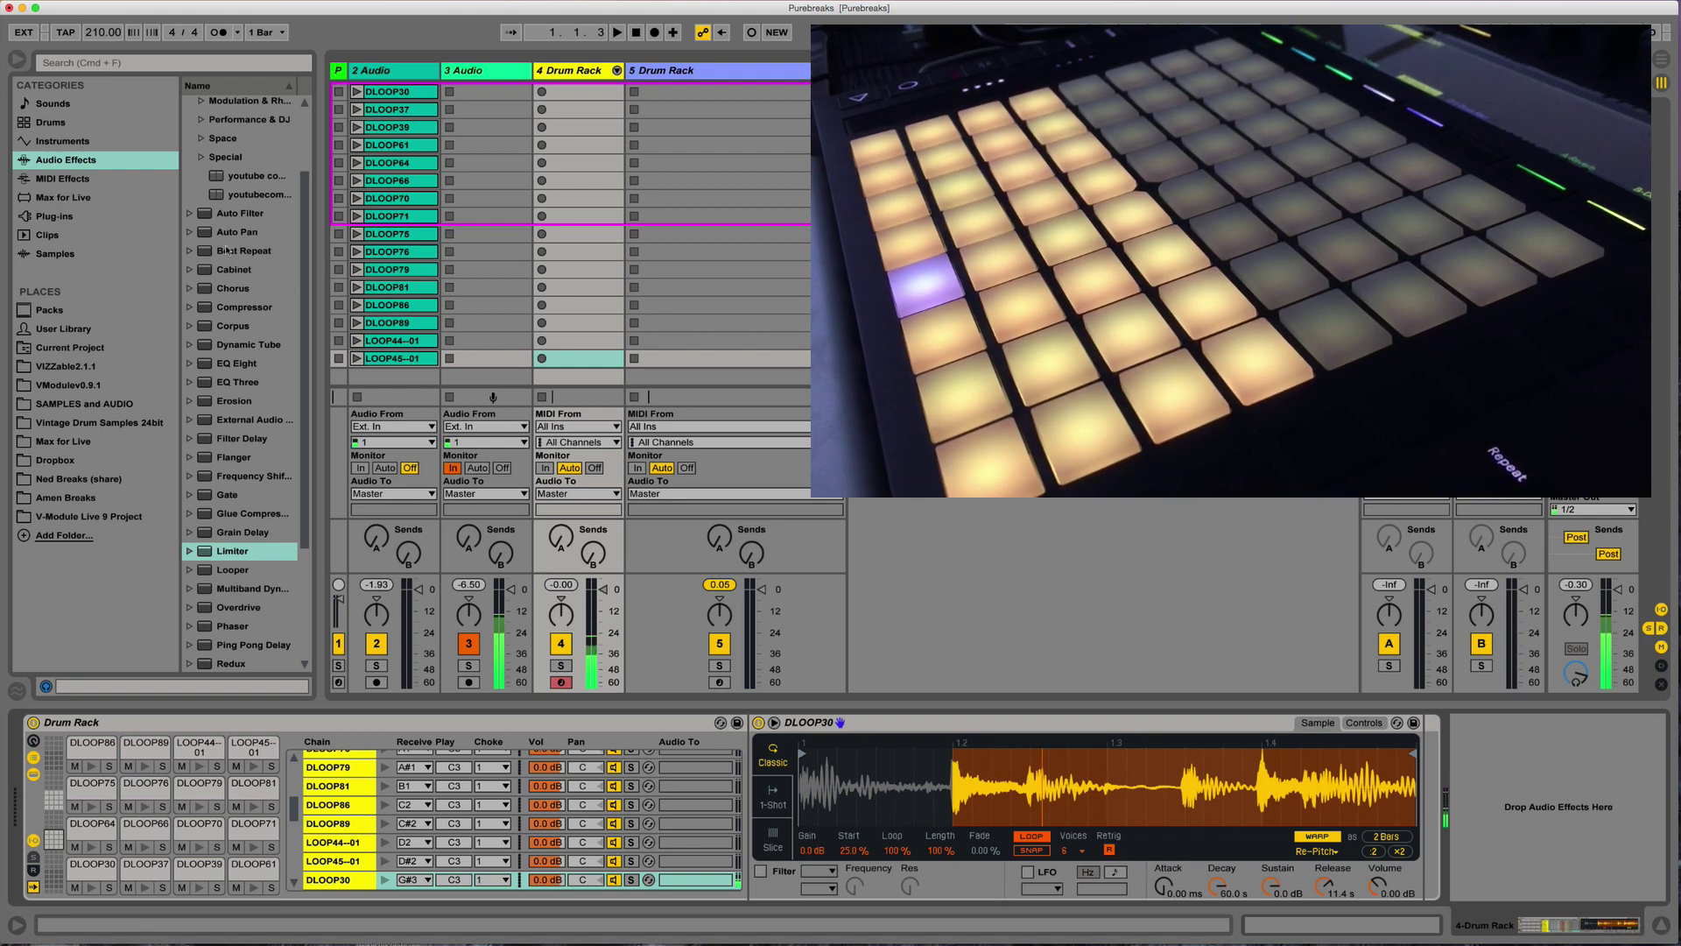
Step: Insert the Quantize.adg MIDI effect rack ahead of the drum rack on the 4 Drum Rack track and fold it
scroll(225, 250, "up", 3)
left_click(53, 179)
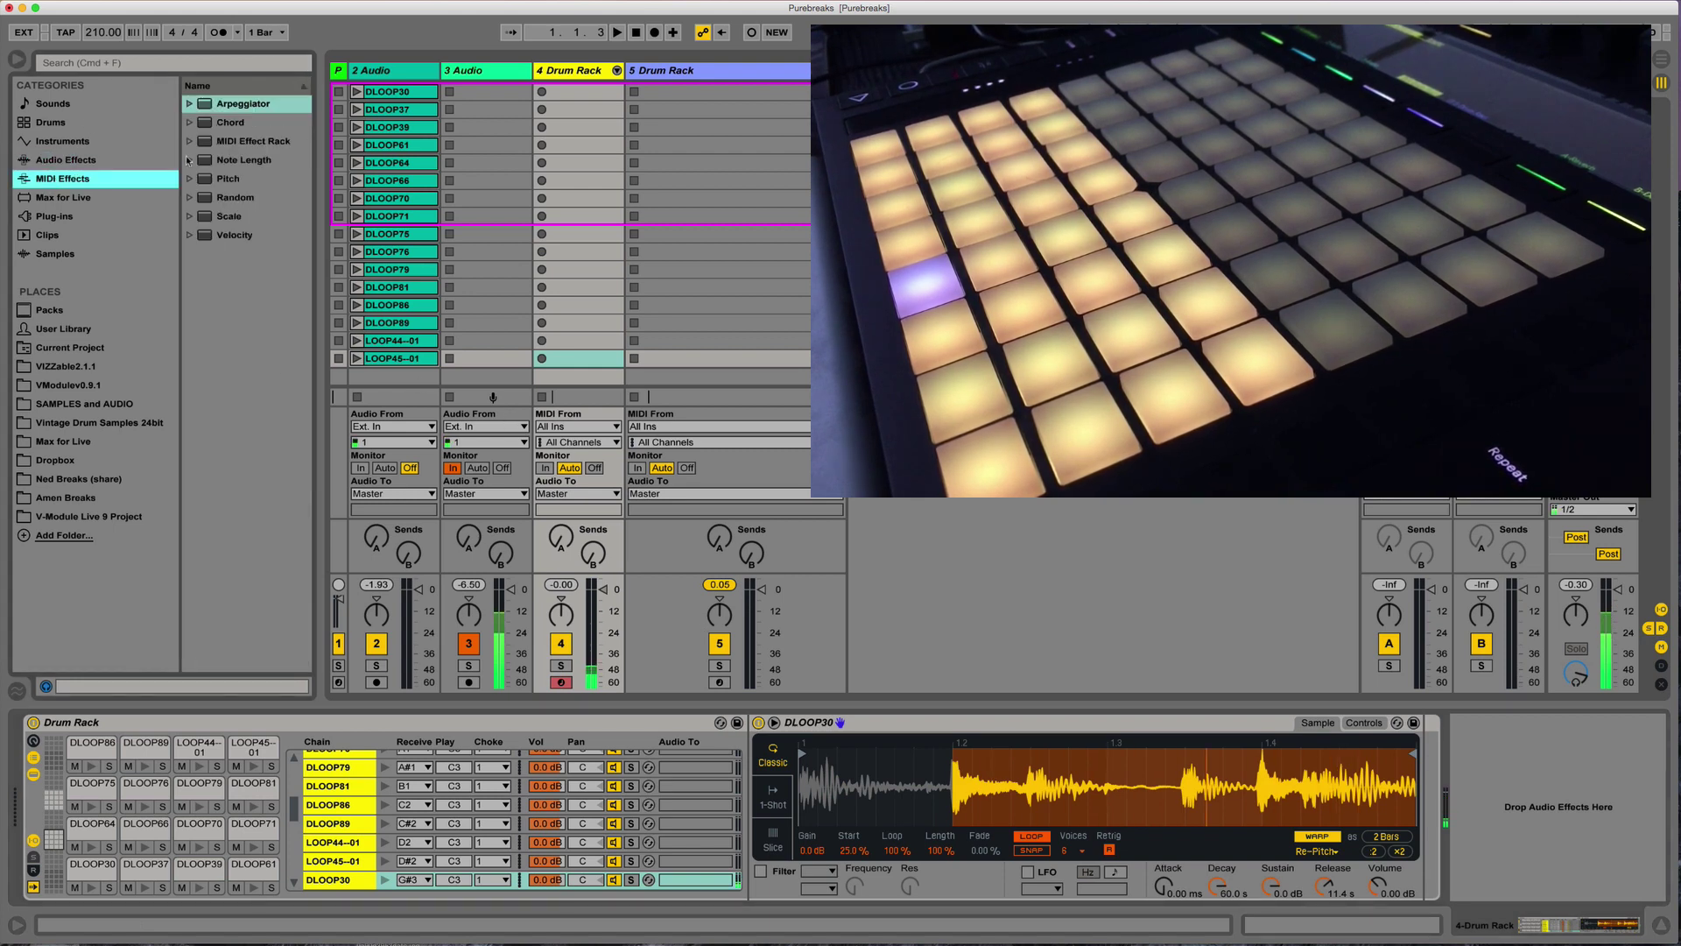
left_click(188, 142)
left_click_drag(201, 198, 18, 778)
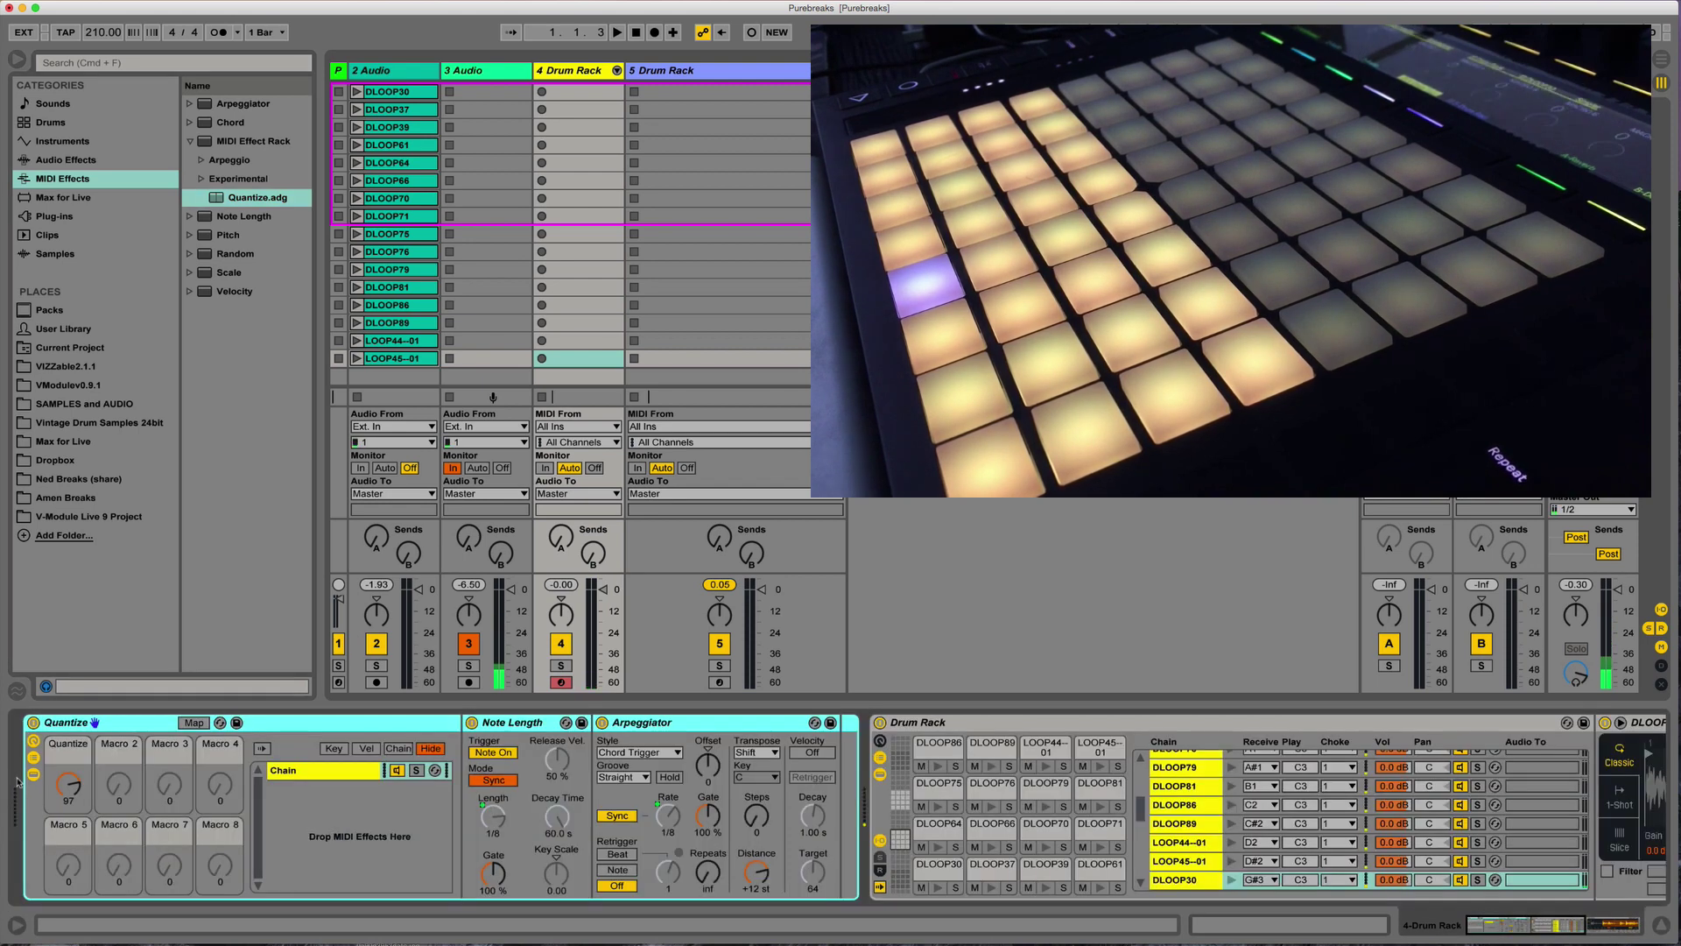
double_click(75, 725)
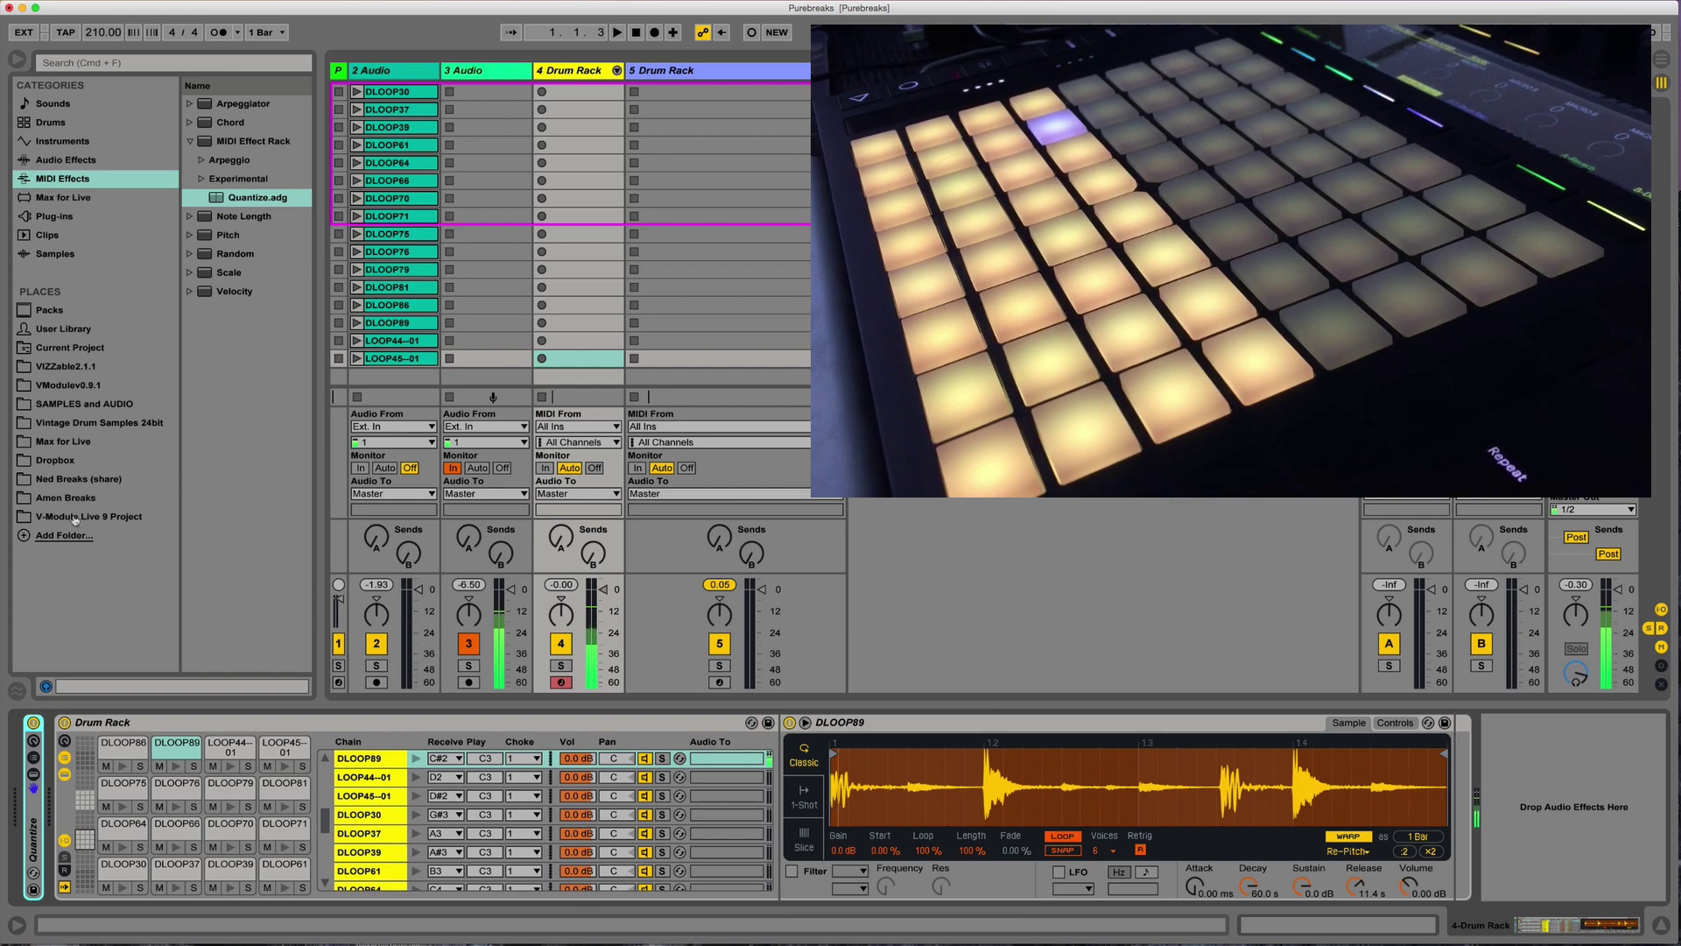
Step: Delete all sixteen chains from the drum rack on the 5 Drum Rack track
key("ctrl+Up")
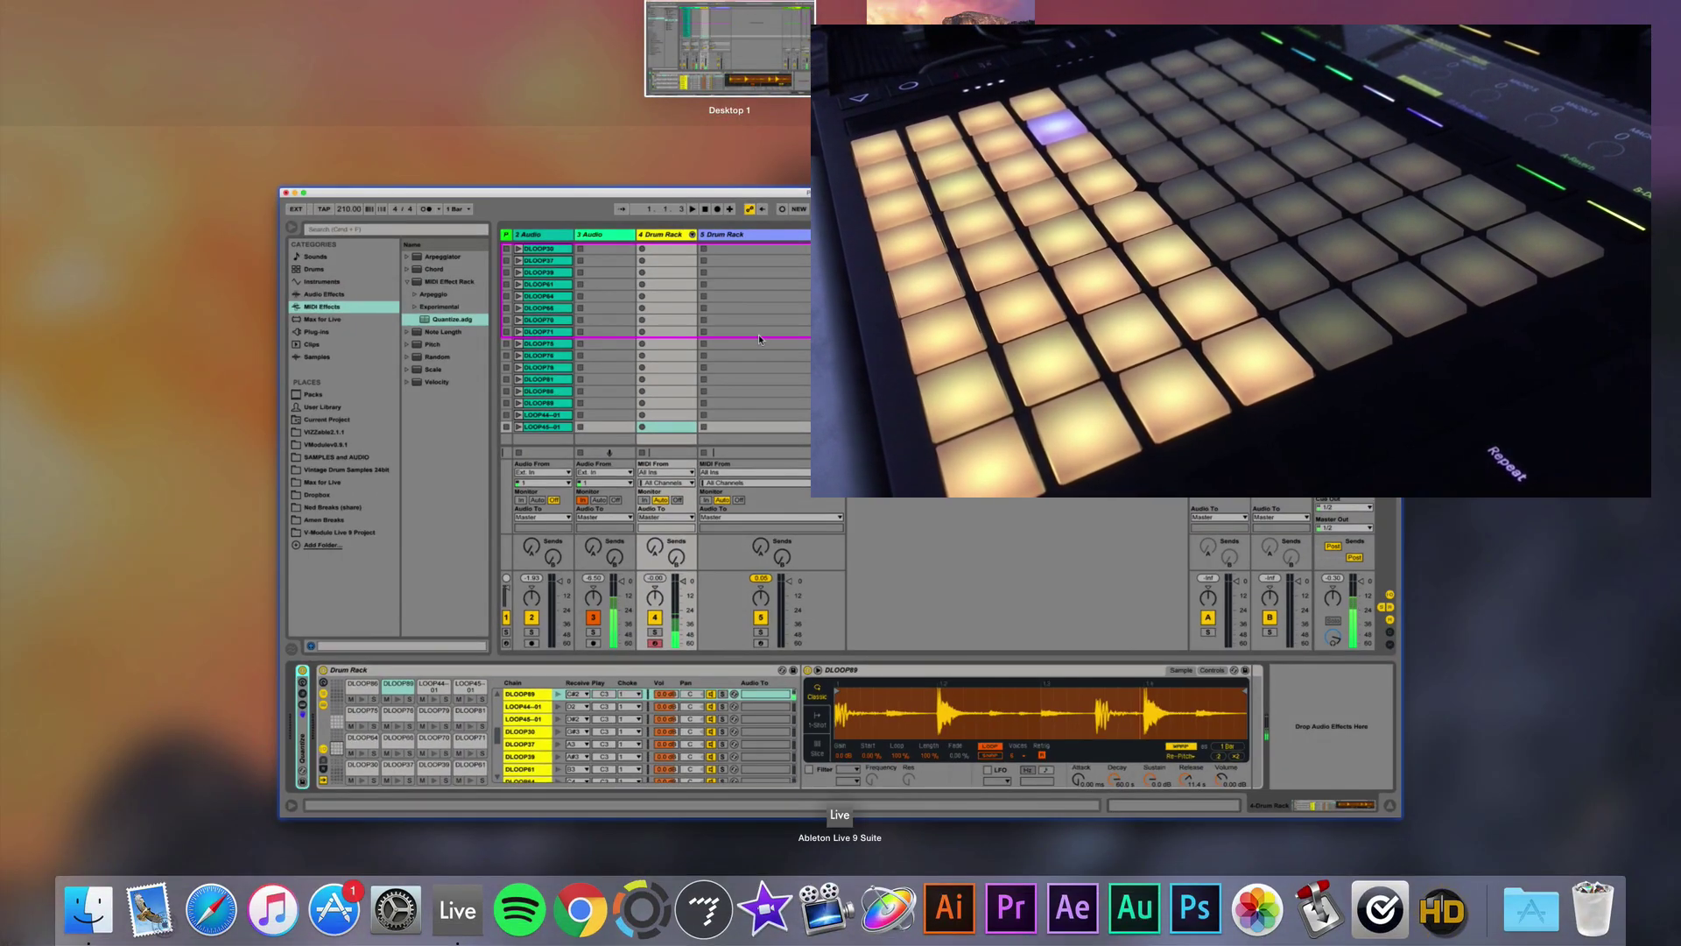
left_click(641, 198)
left_click(691, 73)
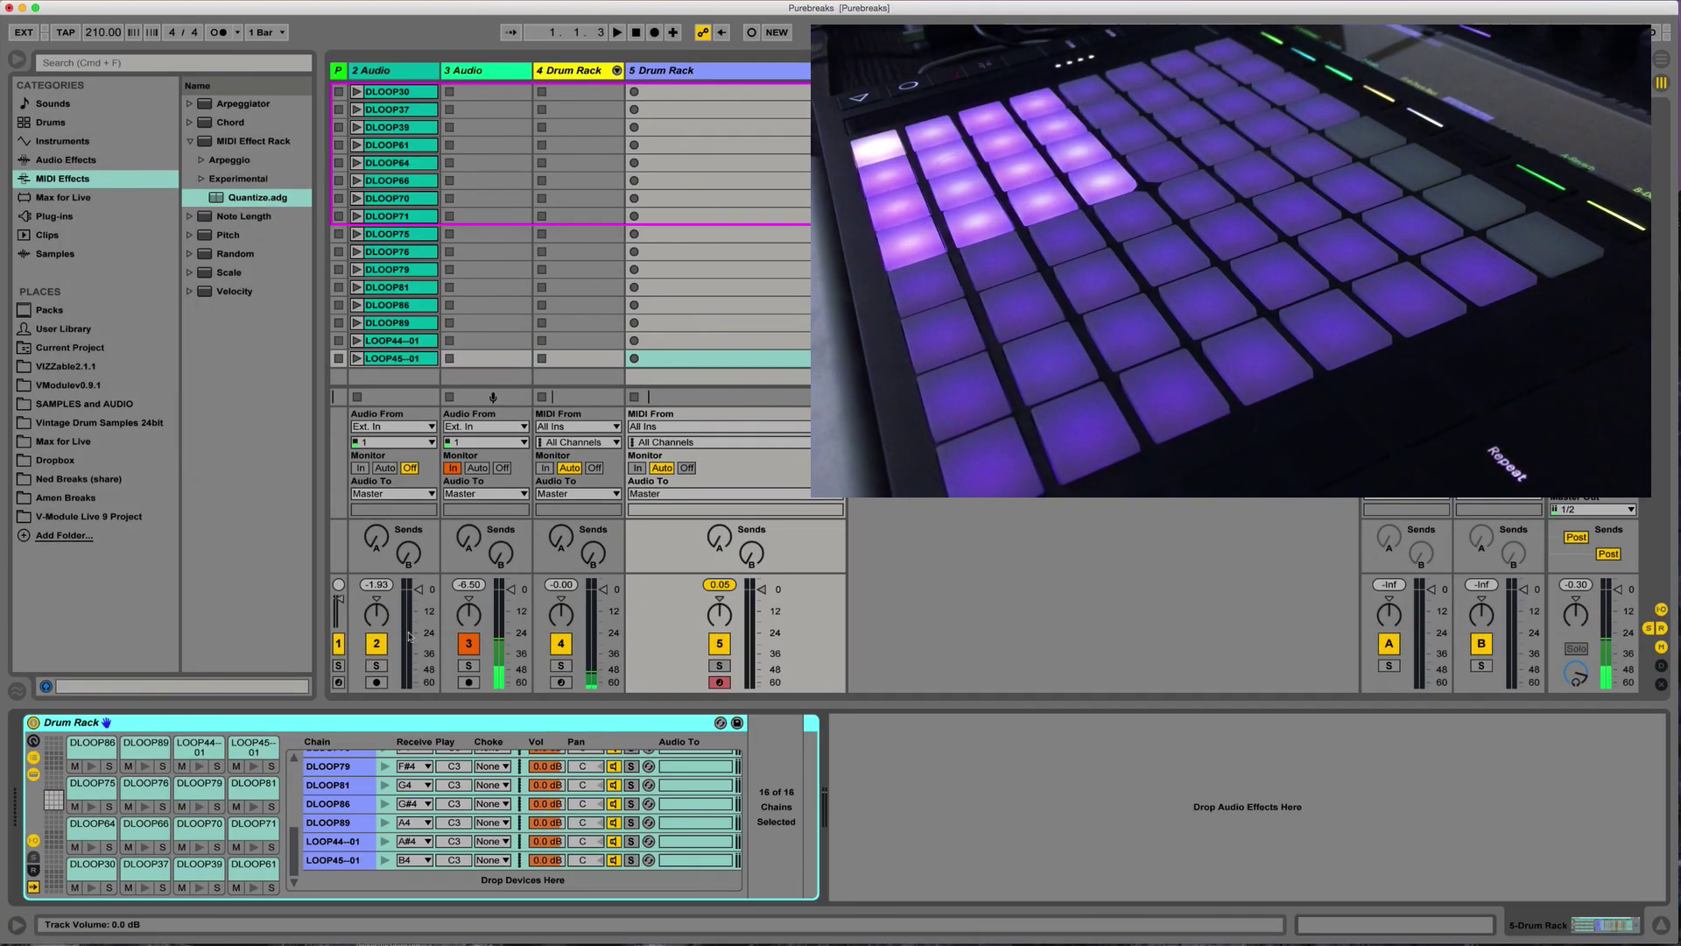
left_click(330, 803)
key("super+a")
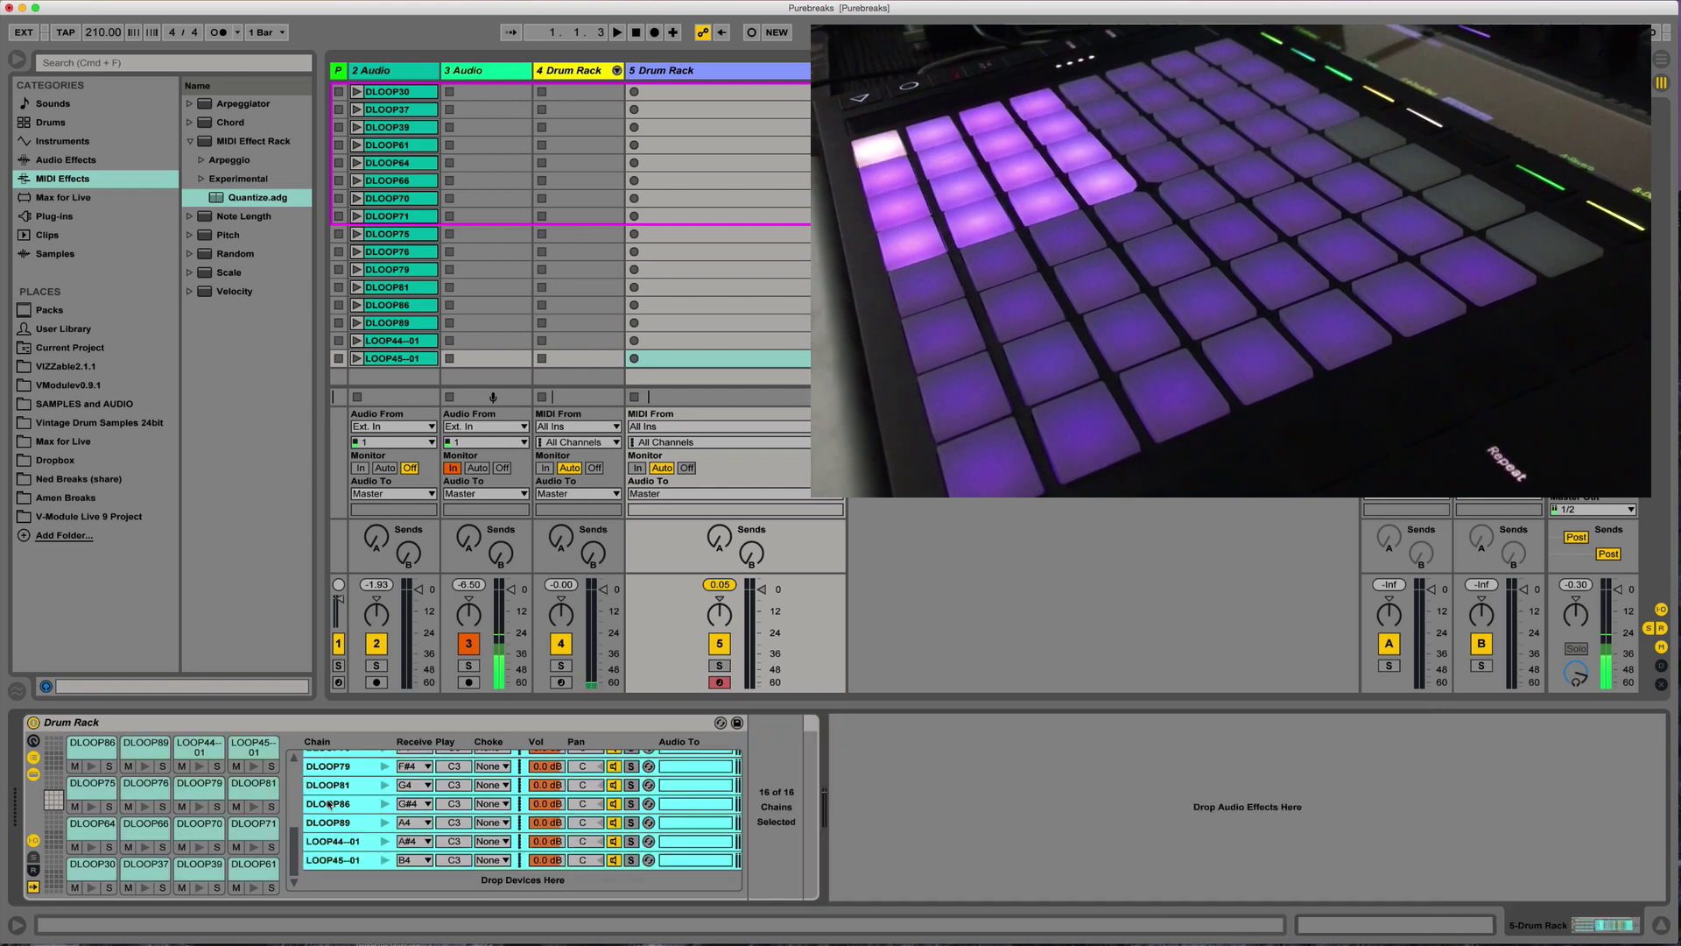
key("Delete")
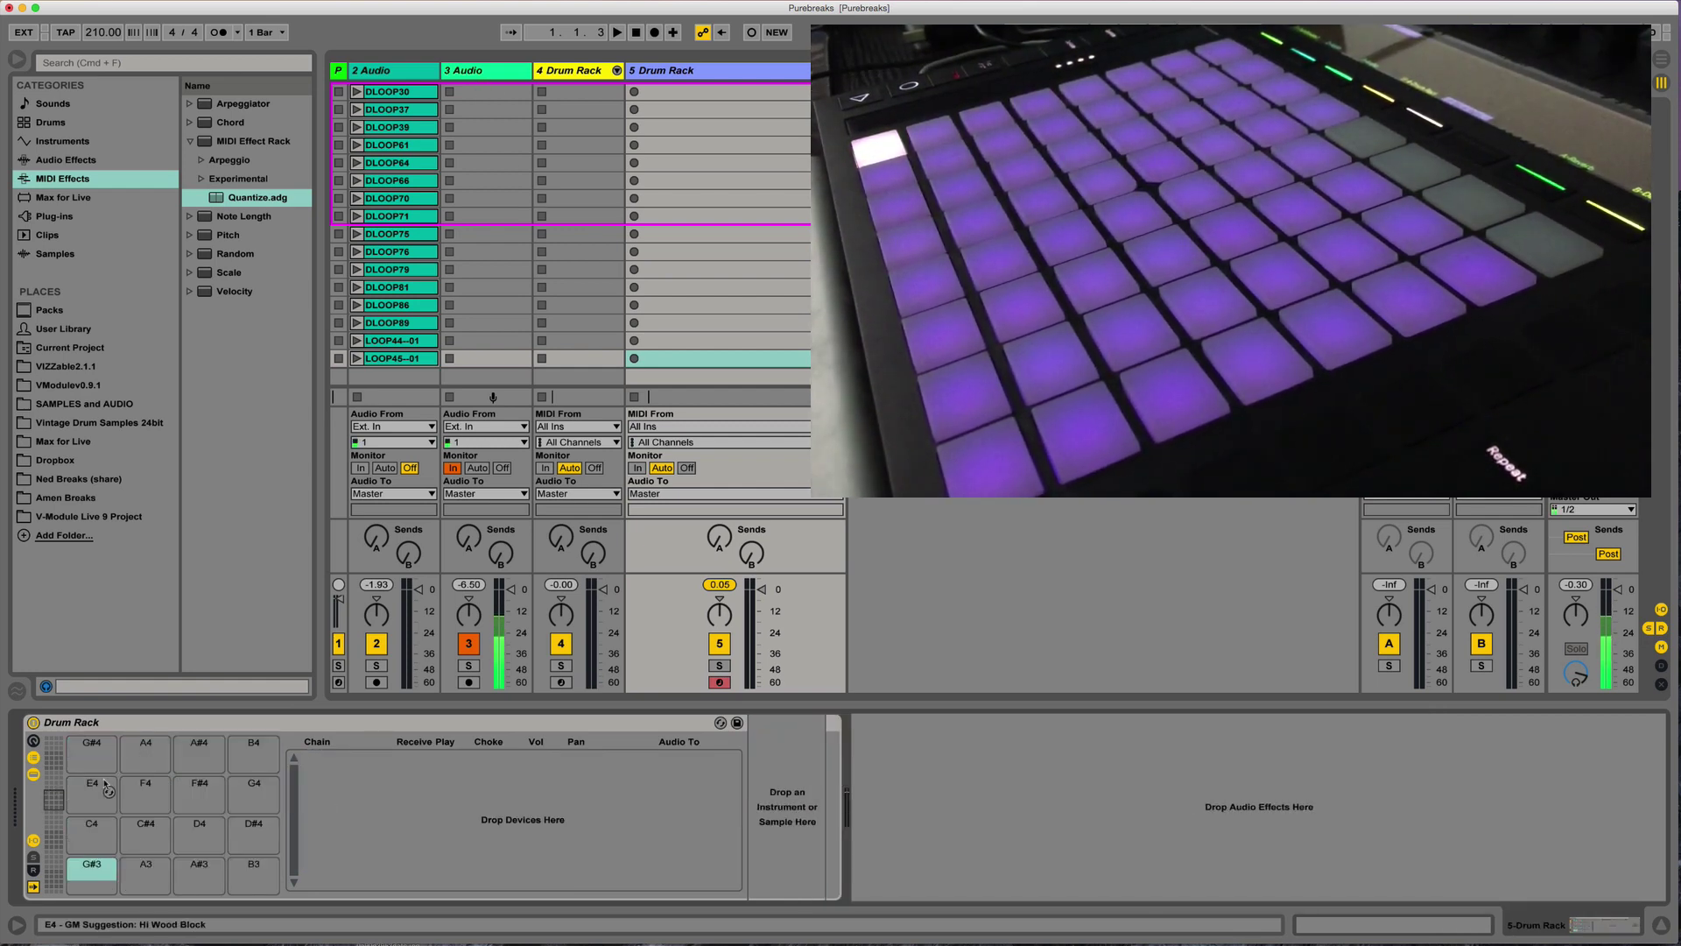
Step: Load the sixteen clips DLOOP30 to LOOP45--01 from the 2 Audio track onto the empty rack's pads, starting at E2
left_click(54, 832)
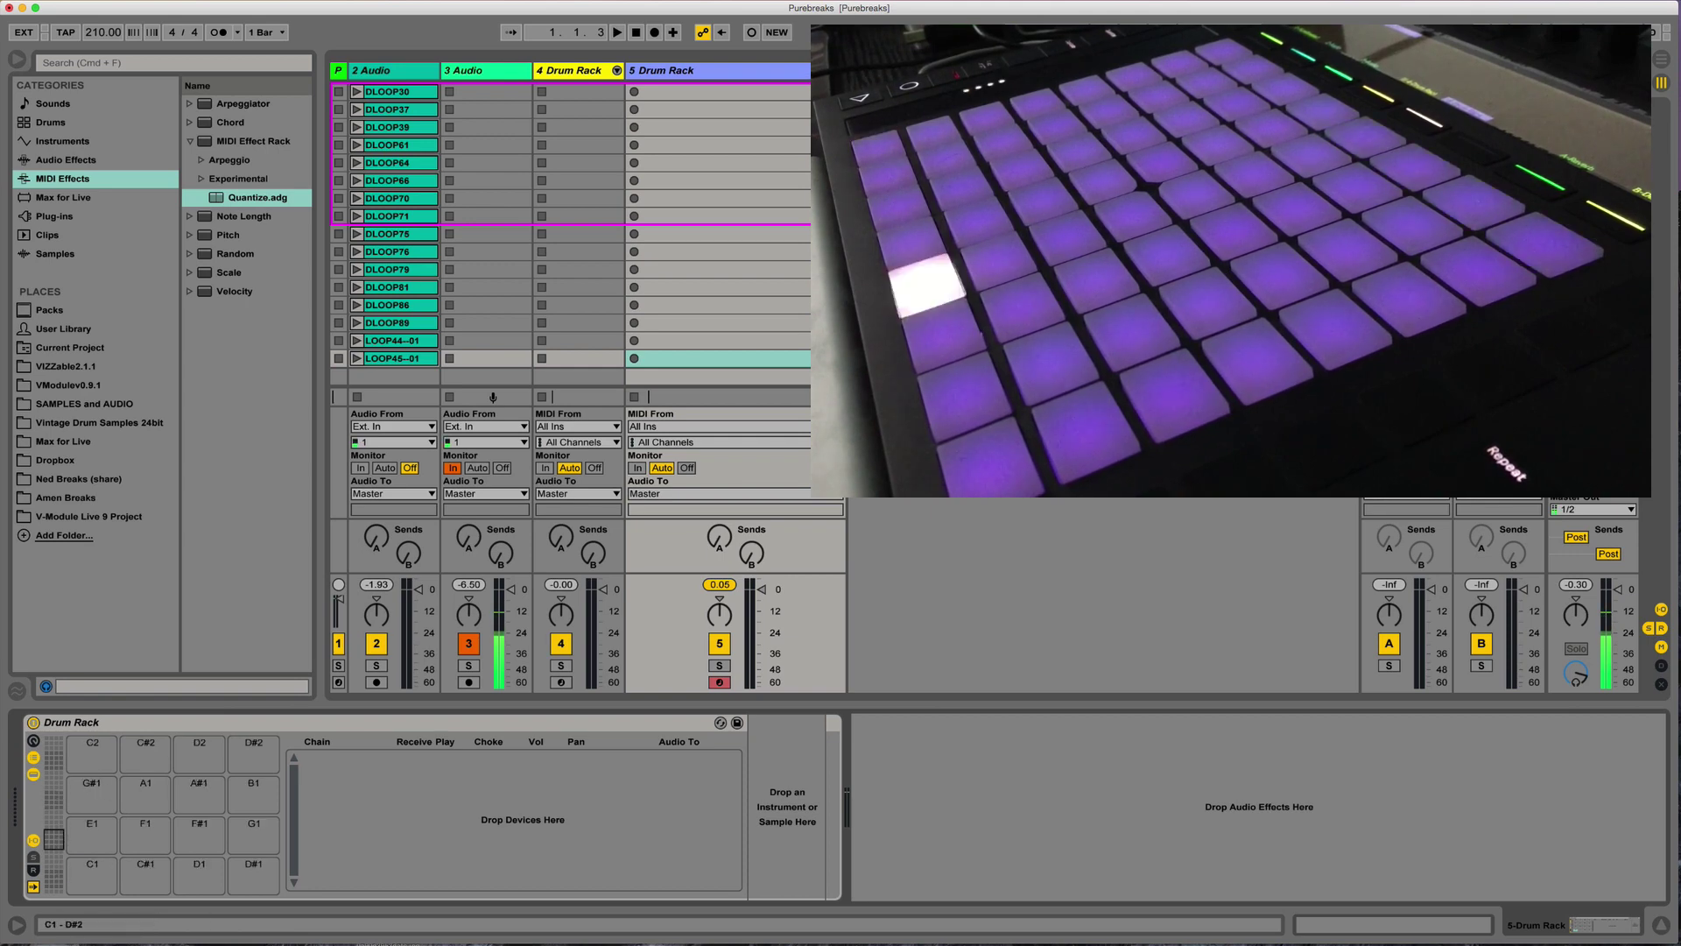
left_click(54, 826)
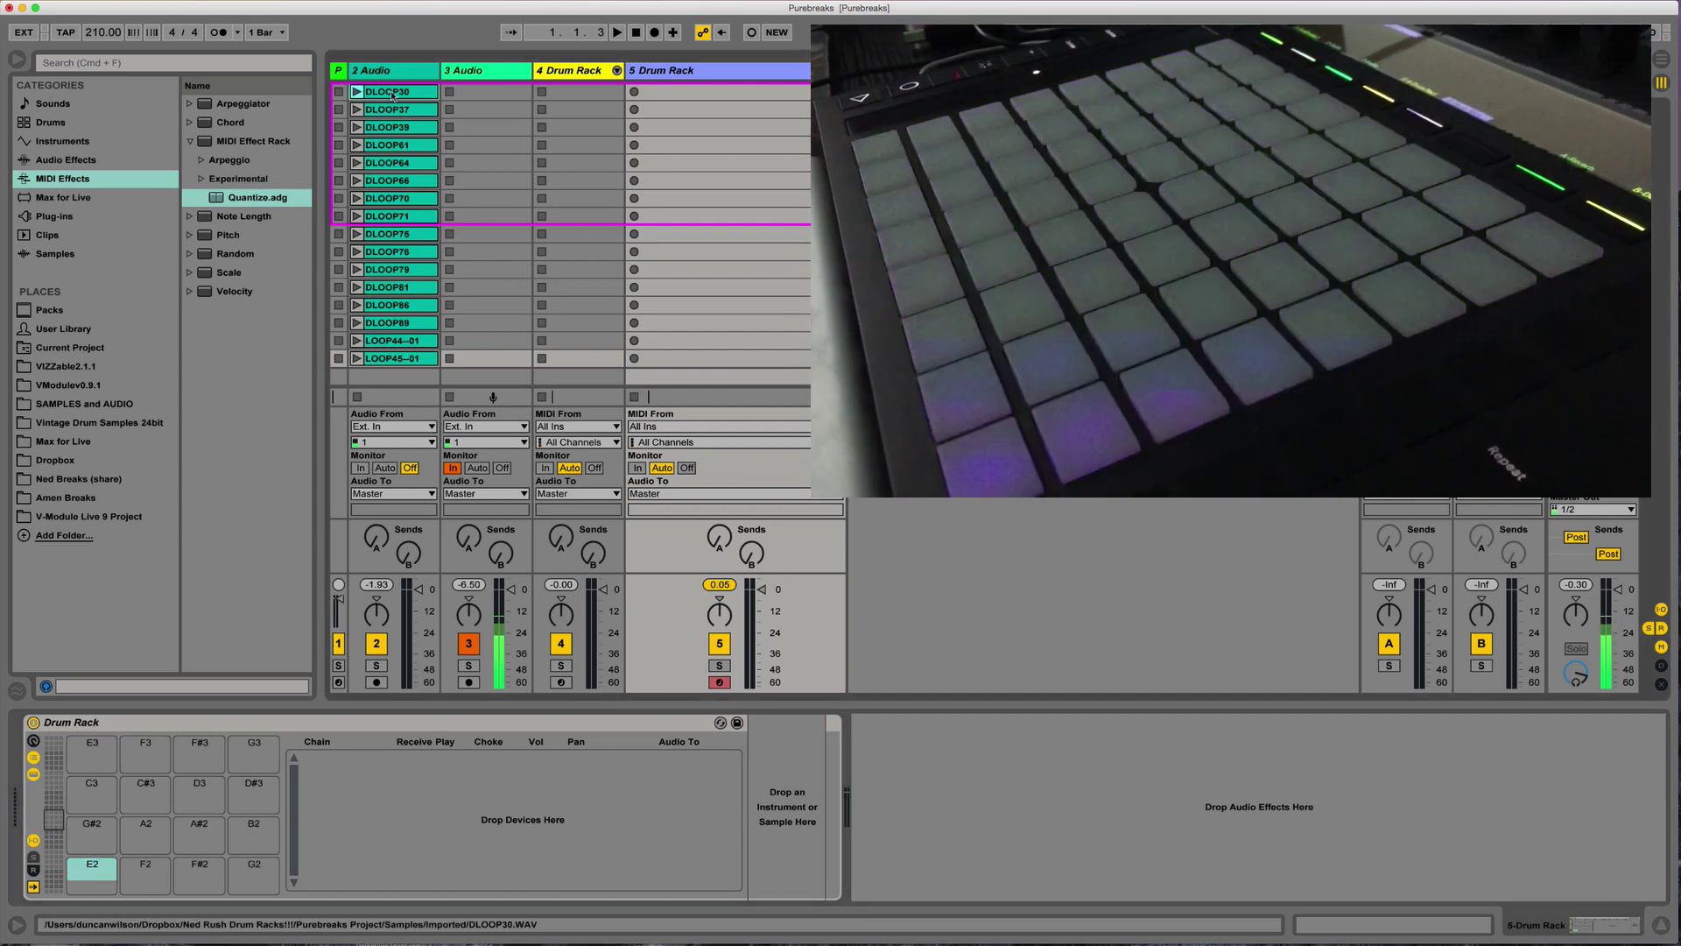
left_click(377, 154)
left_click_drag(391, 96, 77, 869)
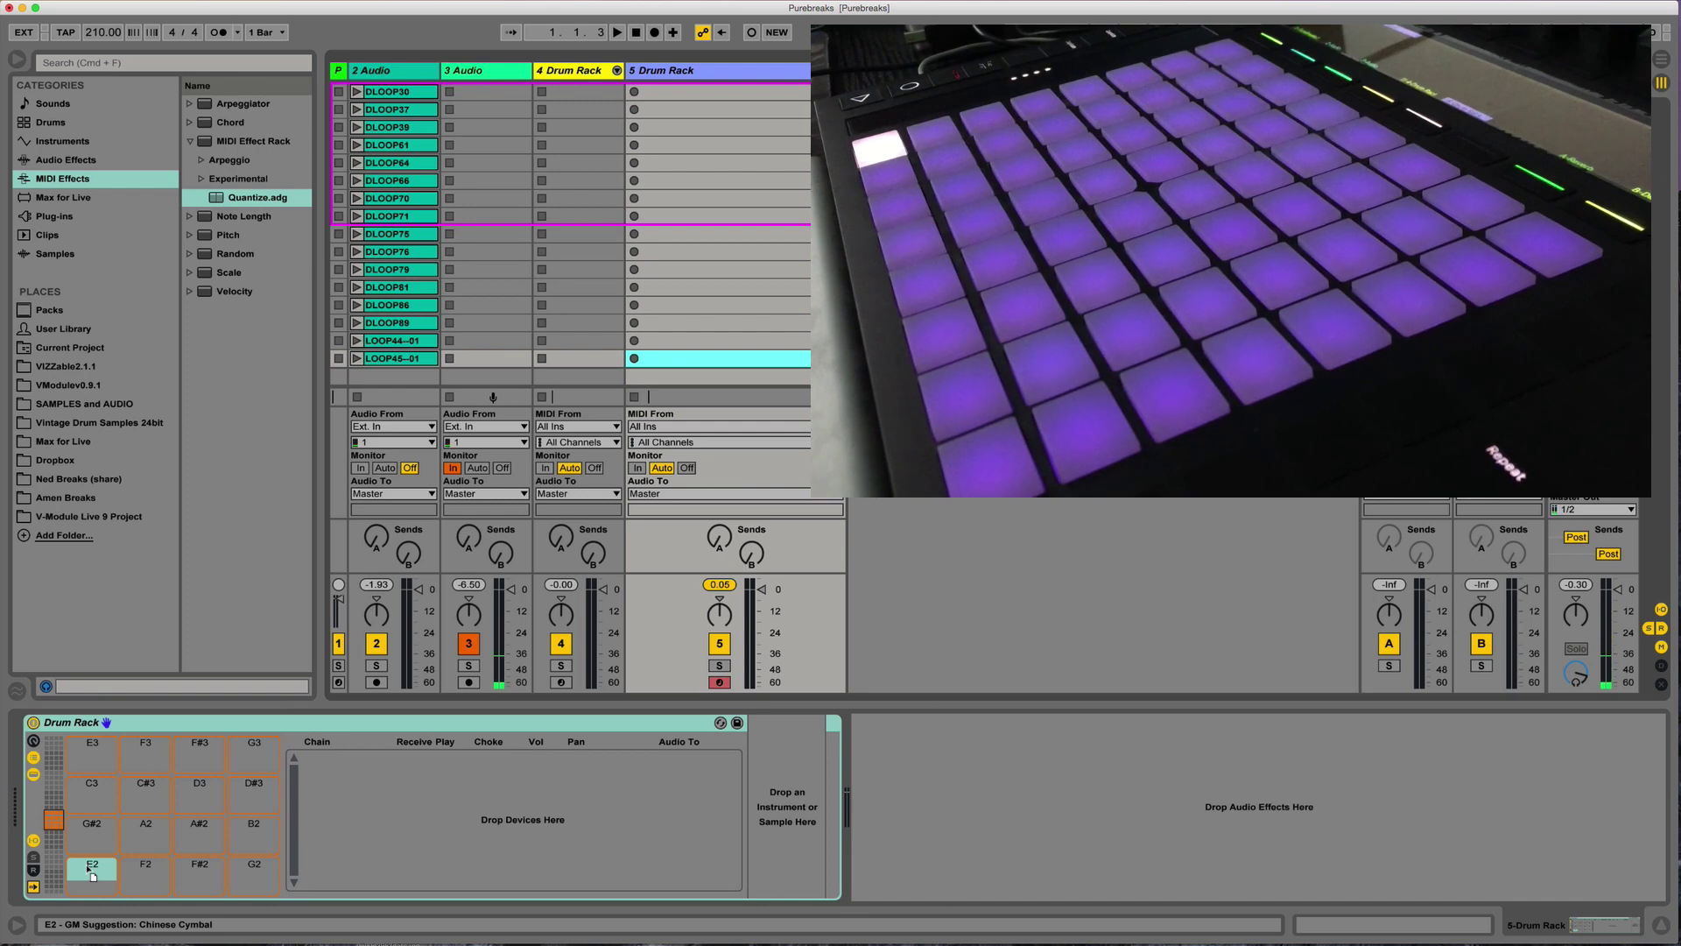
left_click_drag(86, 866, 87, 867)
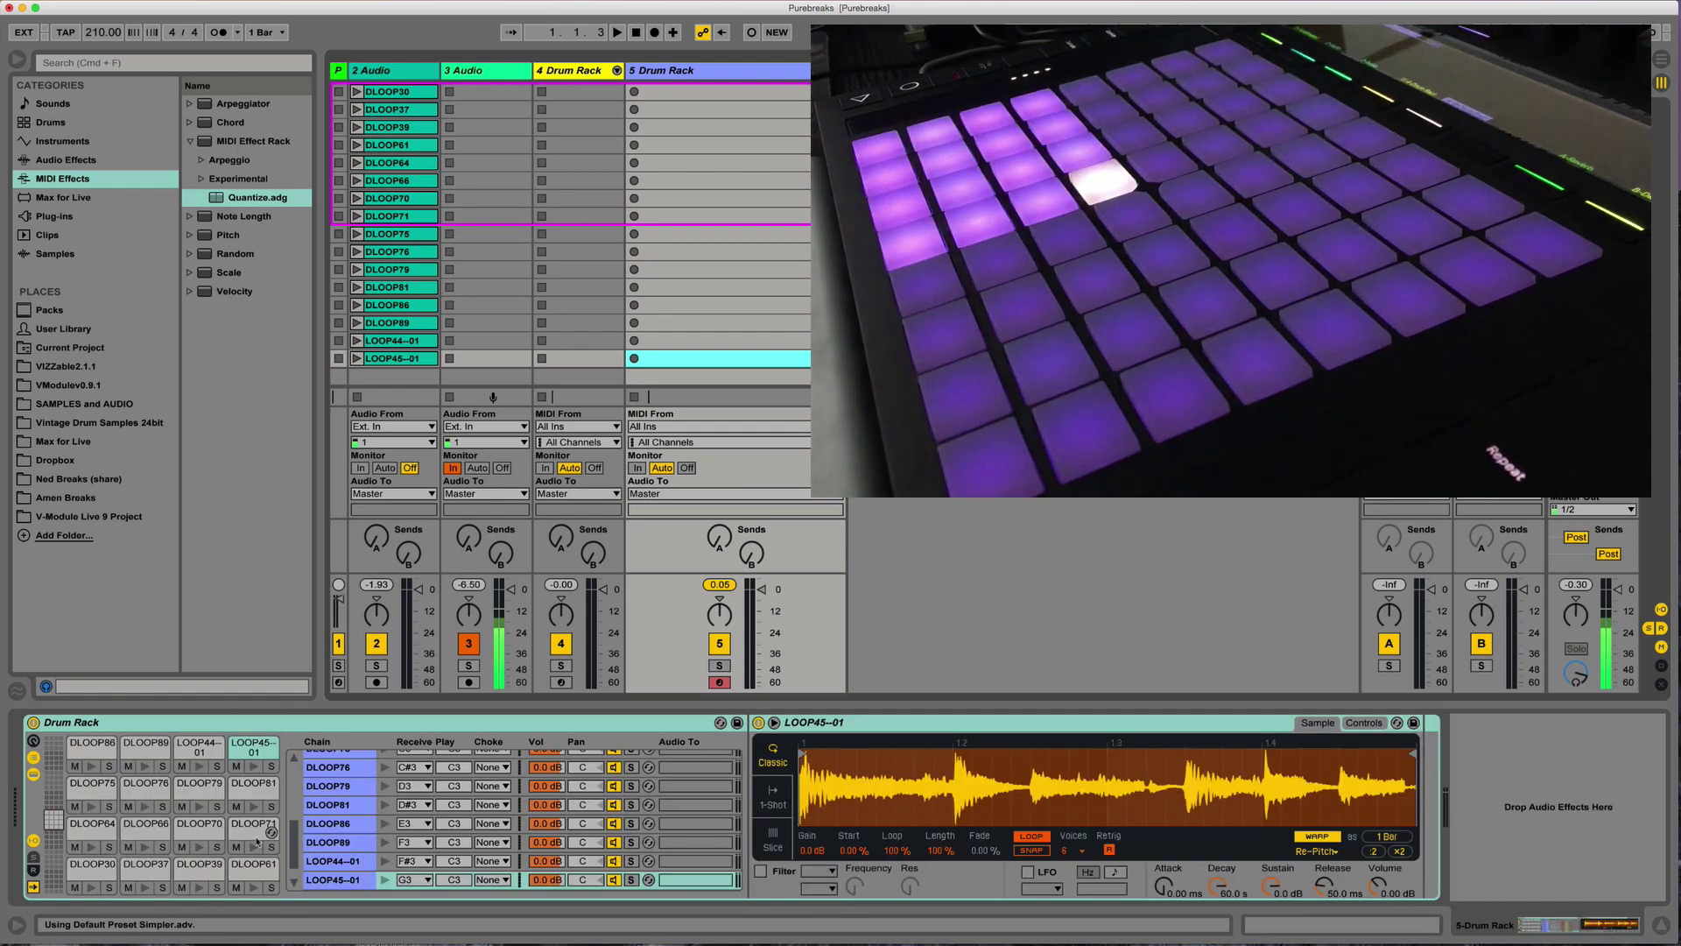
Step: Assign all sixteen new chains to choke group 1
left_click(346, 801)
key("super+a")
left_click(493, 804)
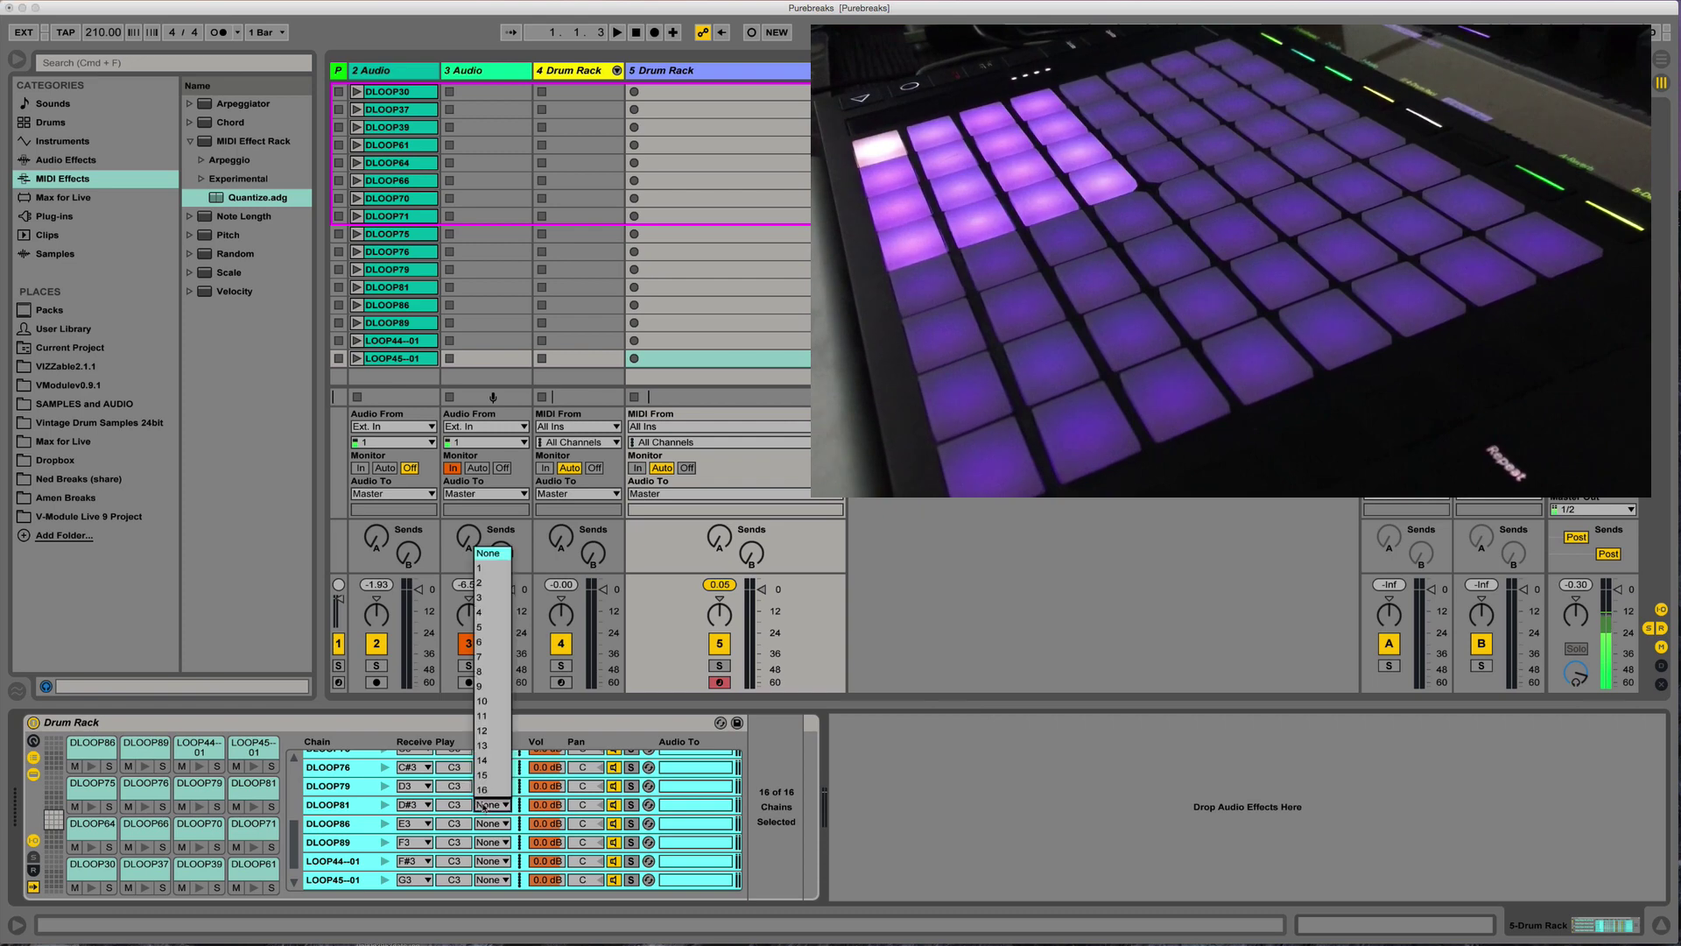
left_click(487, 569)
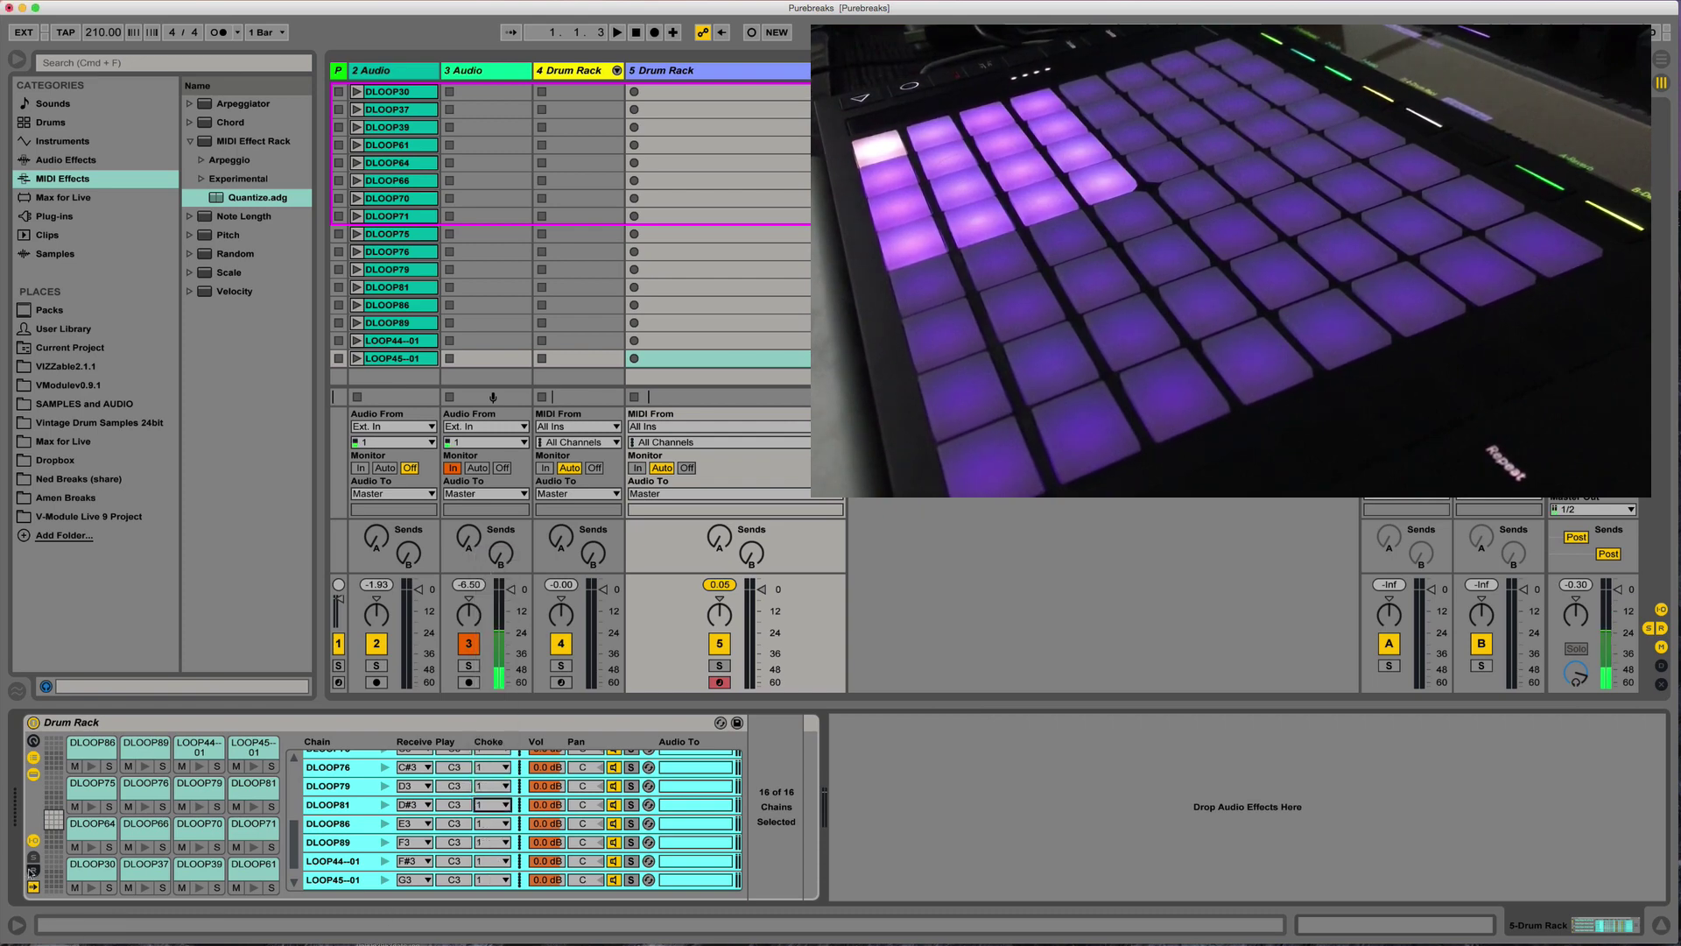
Step: Raise the DLOOP30 Simpler's Release to 13.6 s and copy the value to all sibling chains
left_click(338, 800)
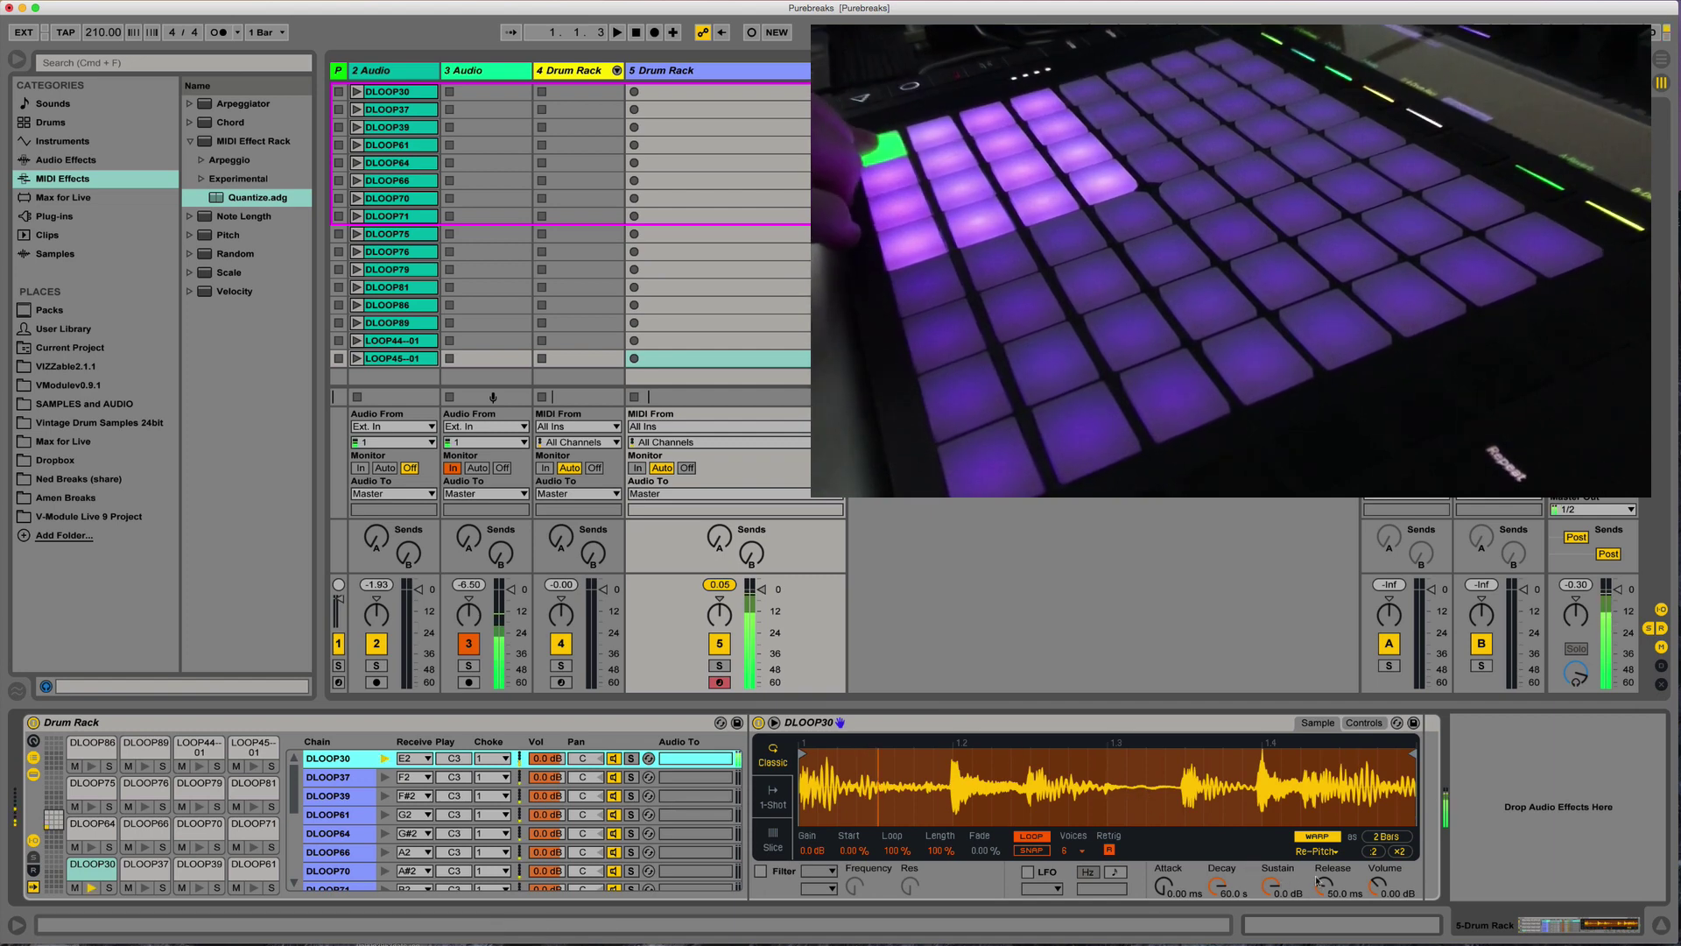
left_click_drag(1324, 886, 1324, 832)
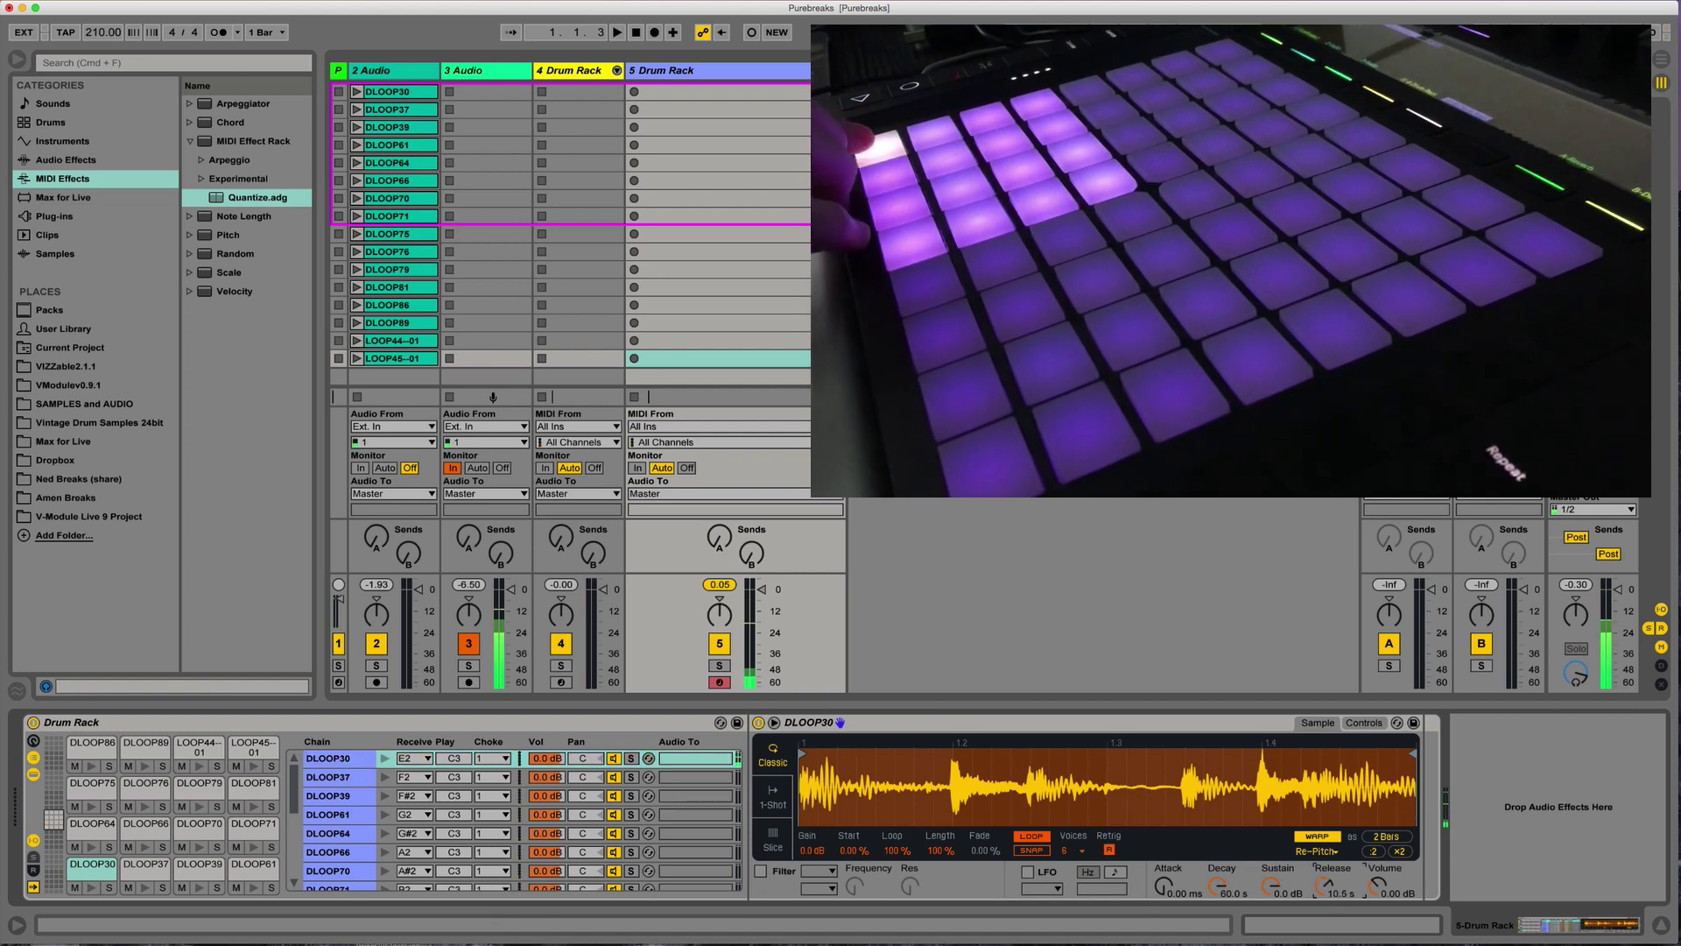
right_click(1325, 892)
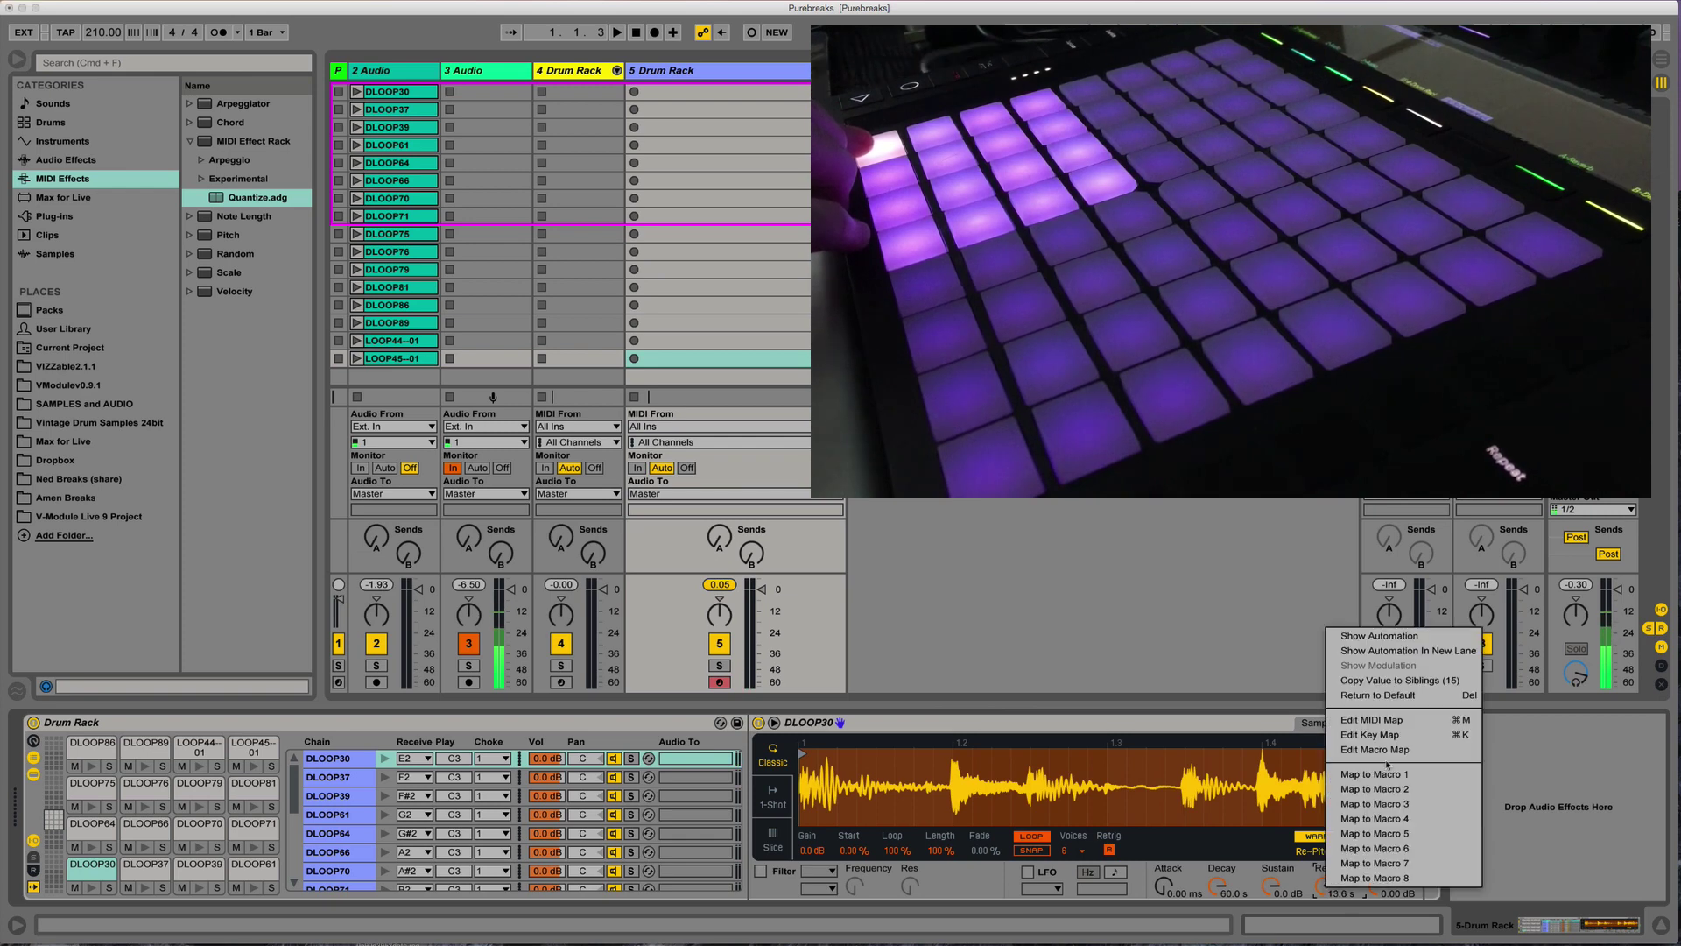
left_click(1382, 680)
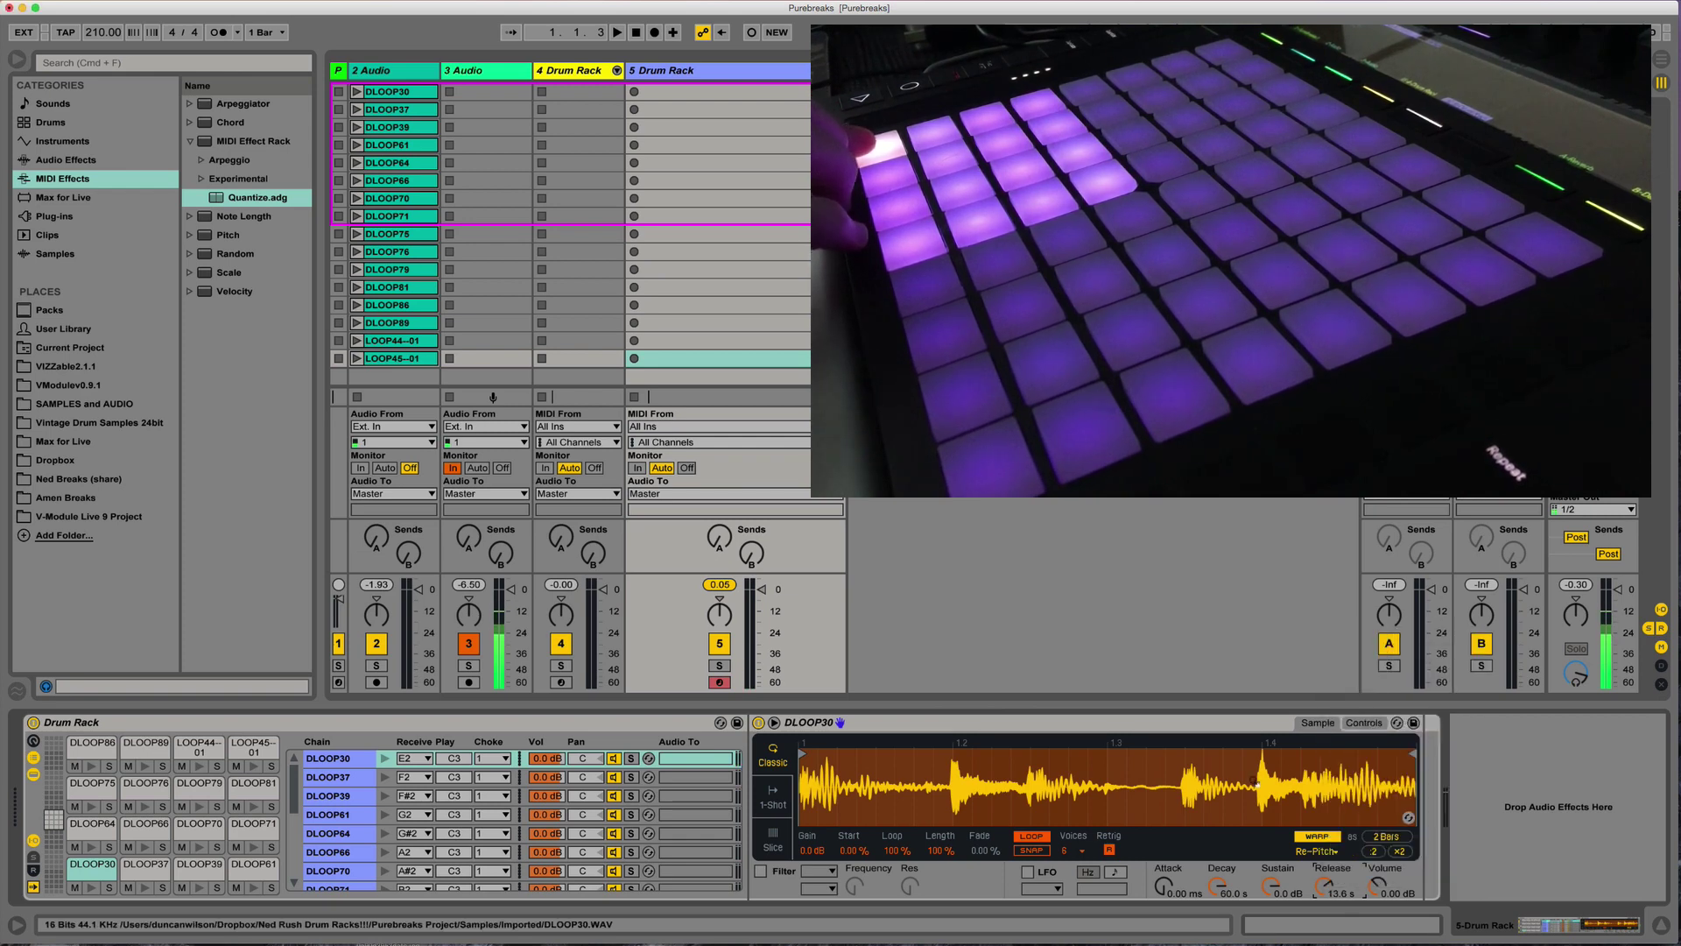
Step: Show the DLOOP30 Simpler's modulation controls, switch on its LFO and copy that state to all sibling chains
left_click(1364, 723)
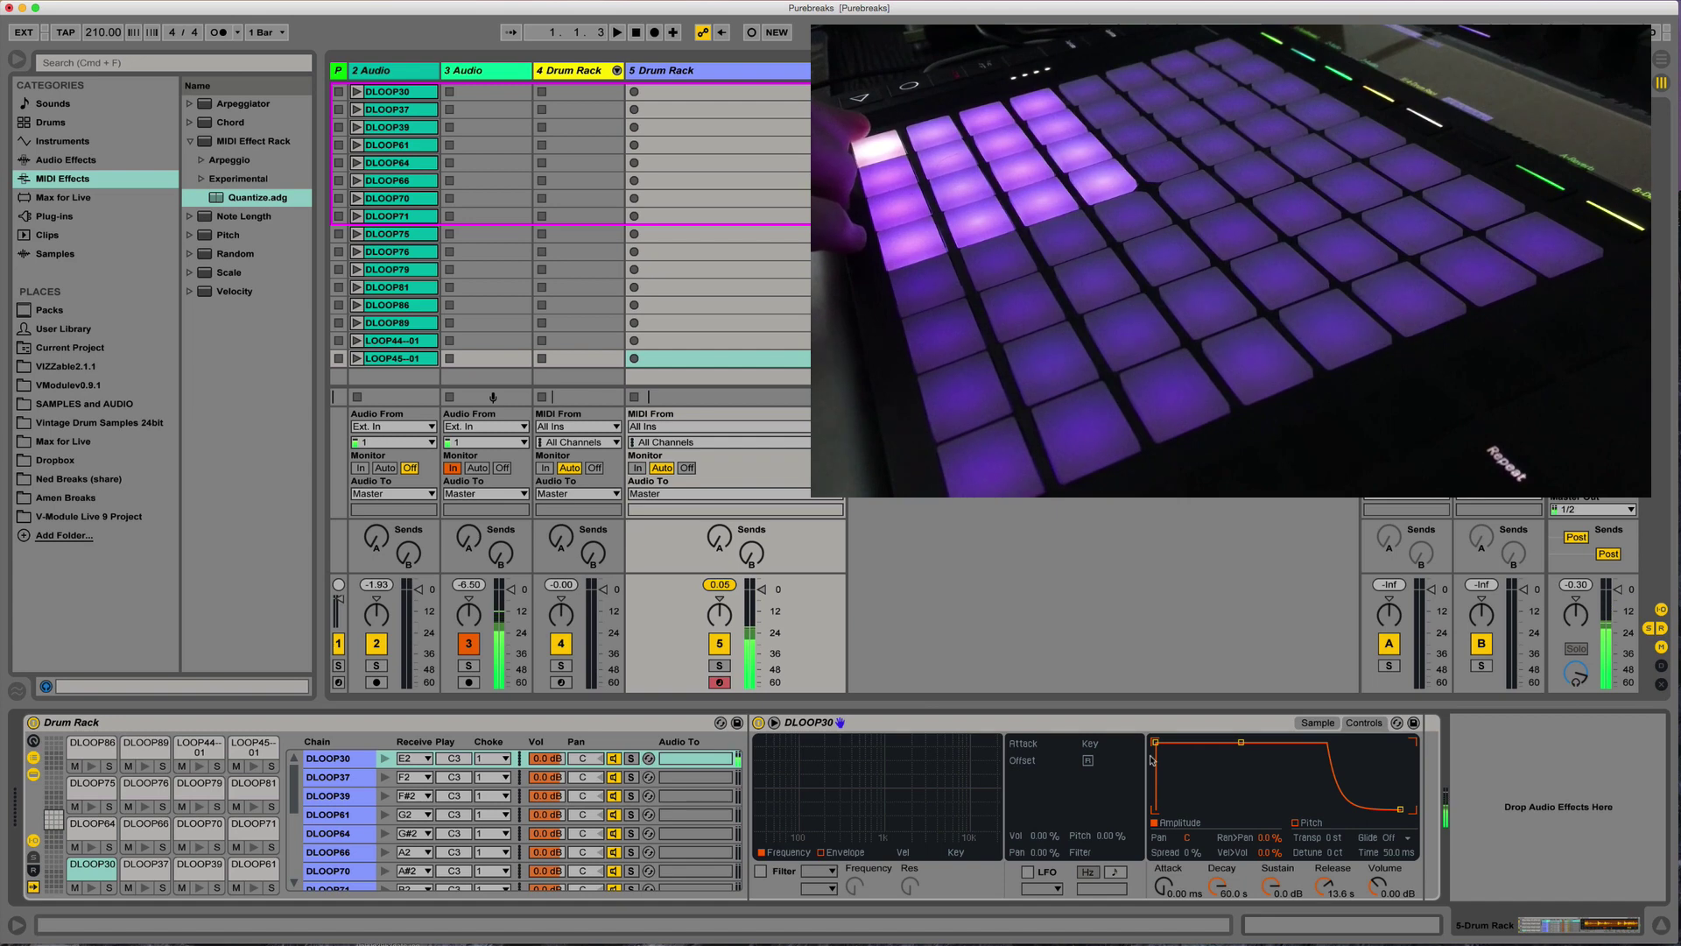
left_click(1027, 872)
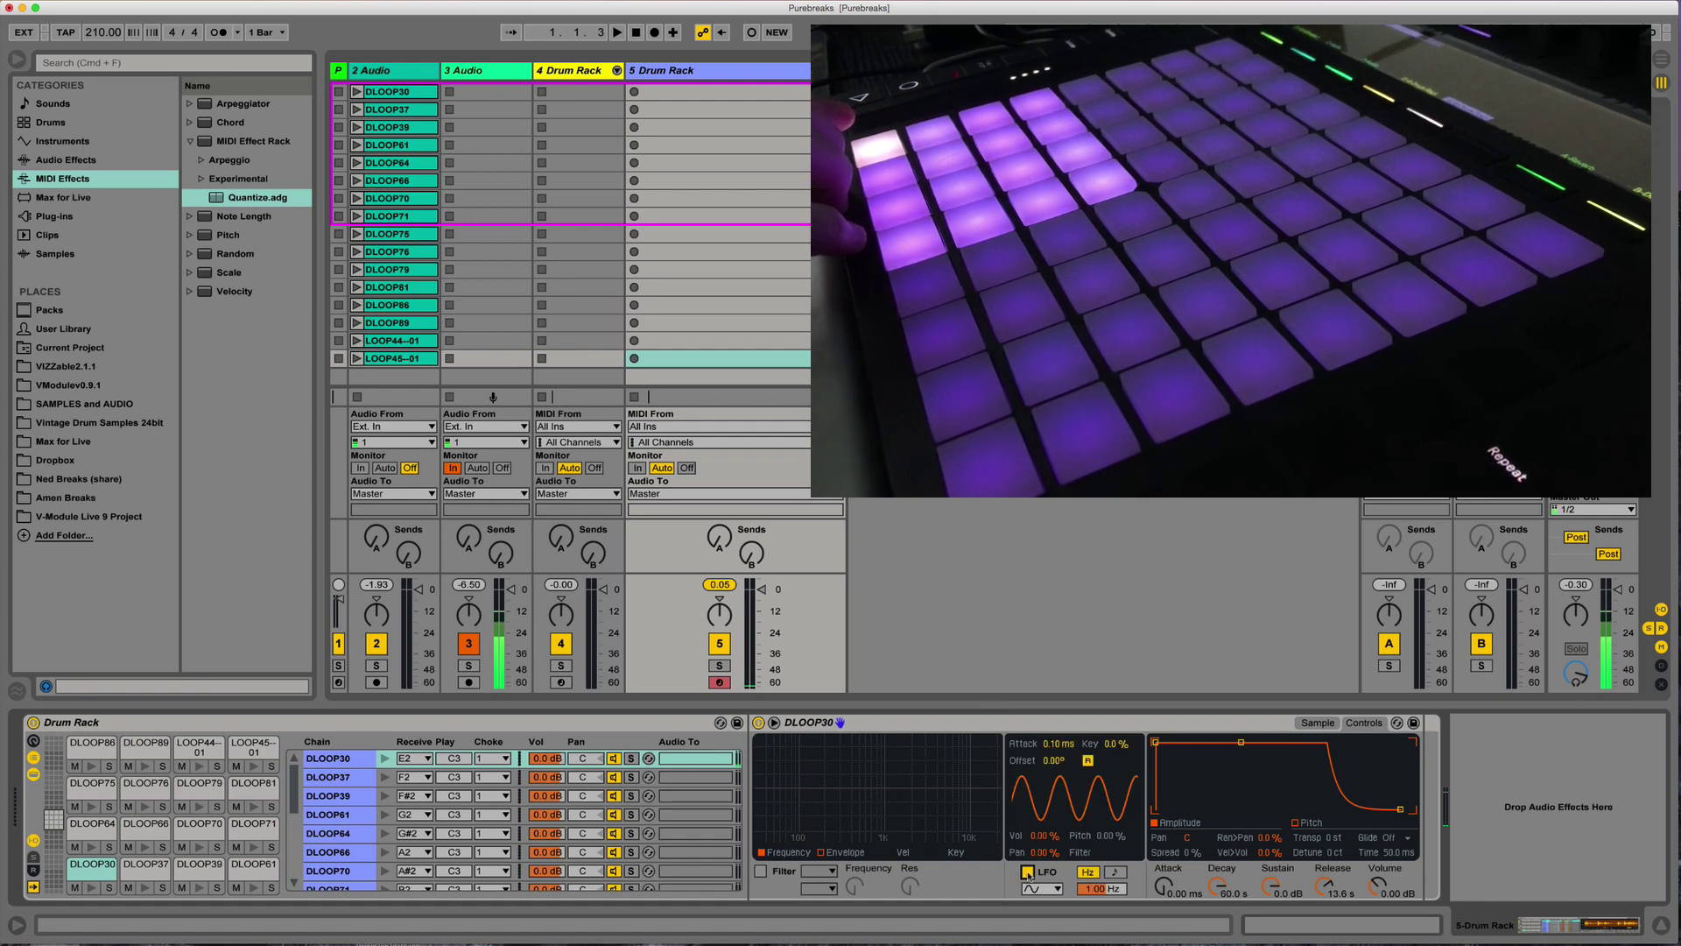
right_click(1028, 872)
left_click(1099, 682)
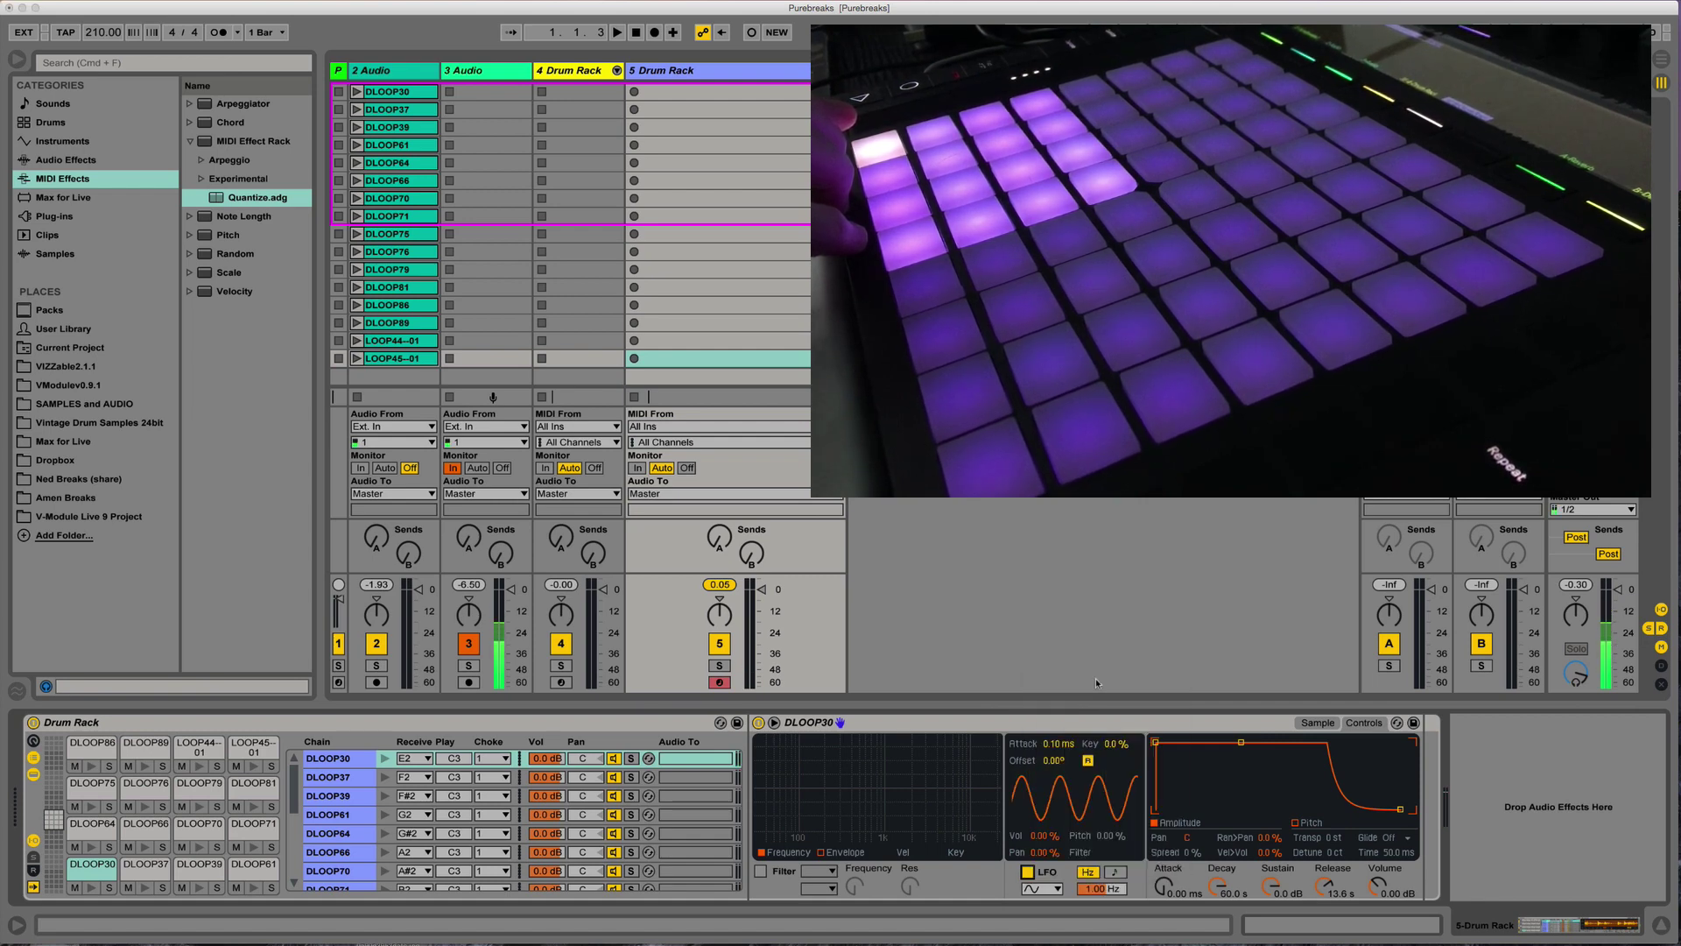
Step: Set the LFO to a square wave with a tempo-synced 1/16 rate, copying the settings to all sibling chains
left_click(1047, 889)
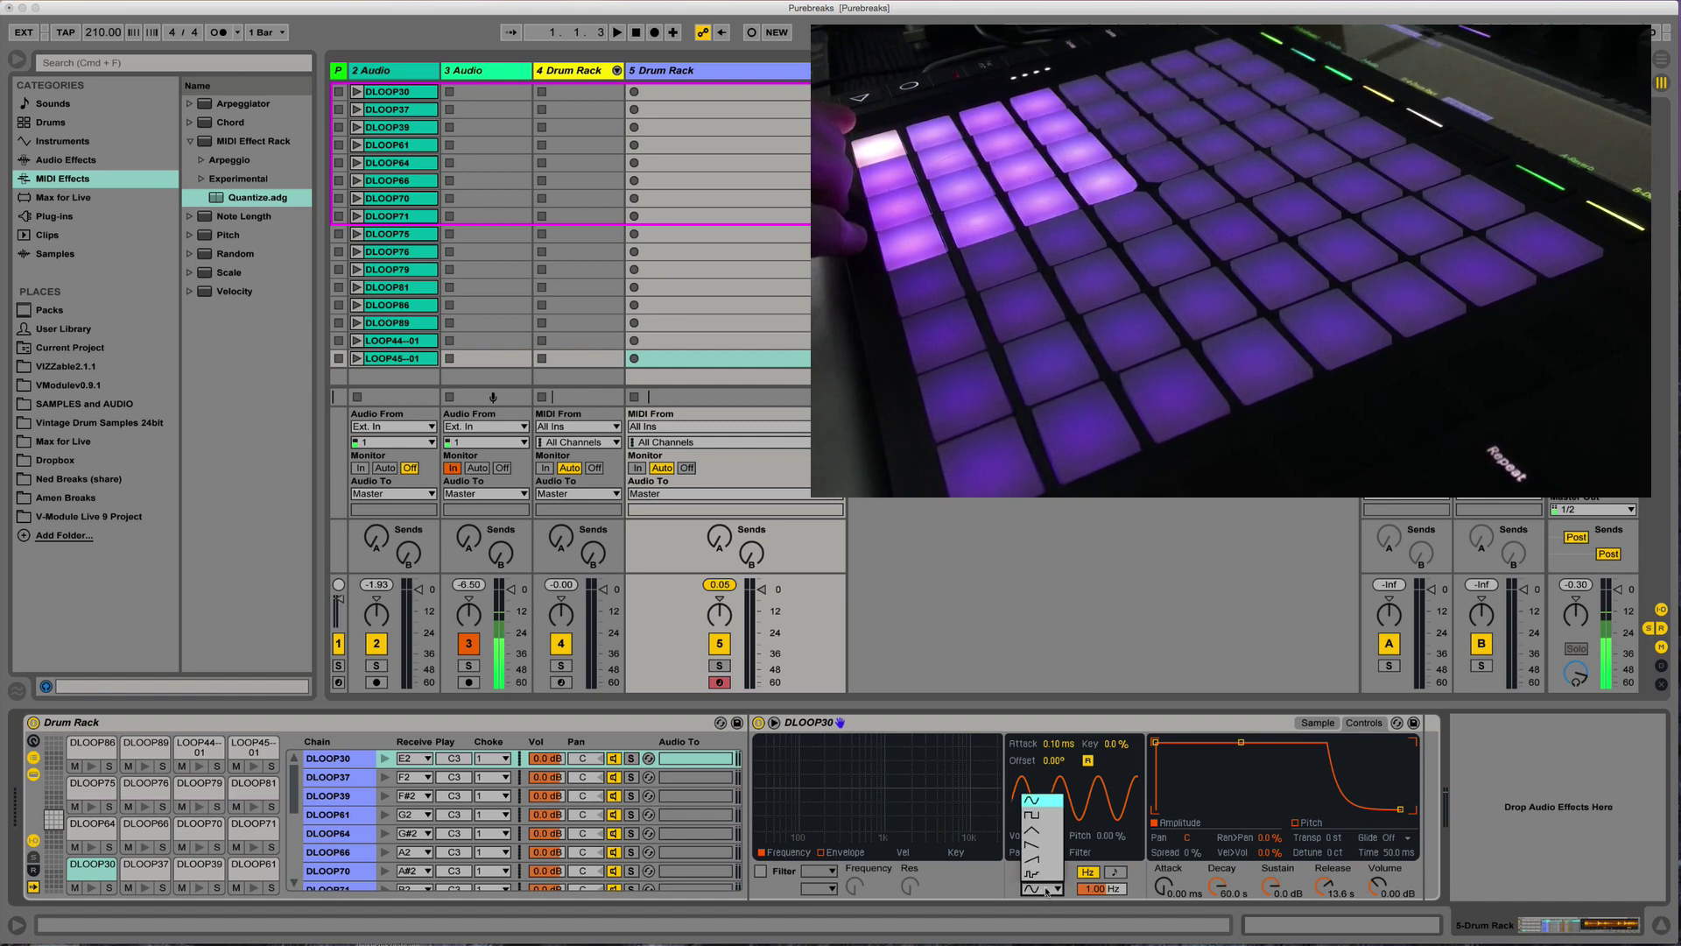
left_click(1042, 818)
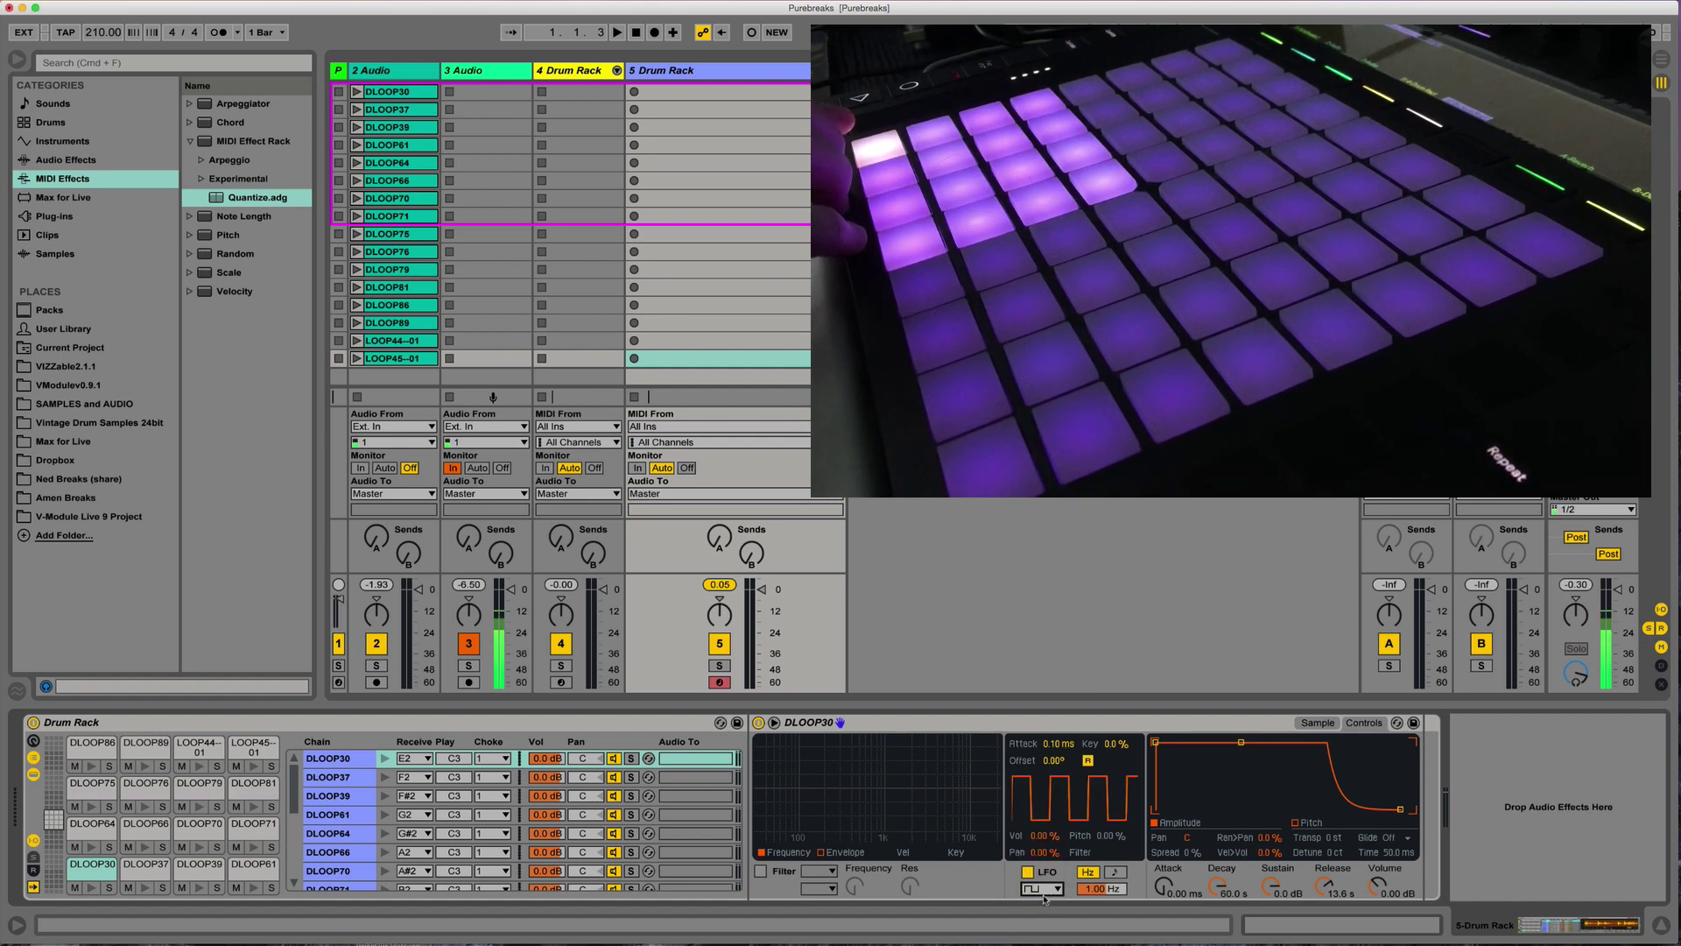
right_click(1044, 889)
left_click(1091, 698)
left_click(1116, 872)
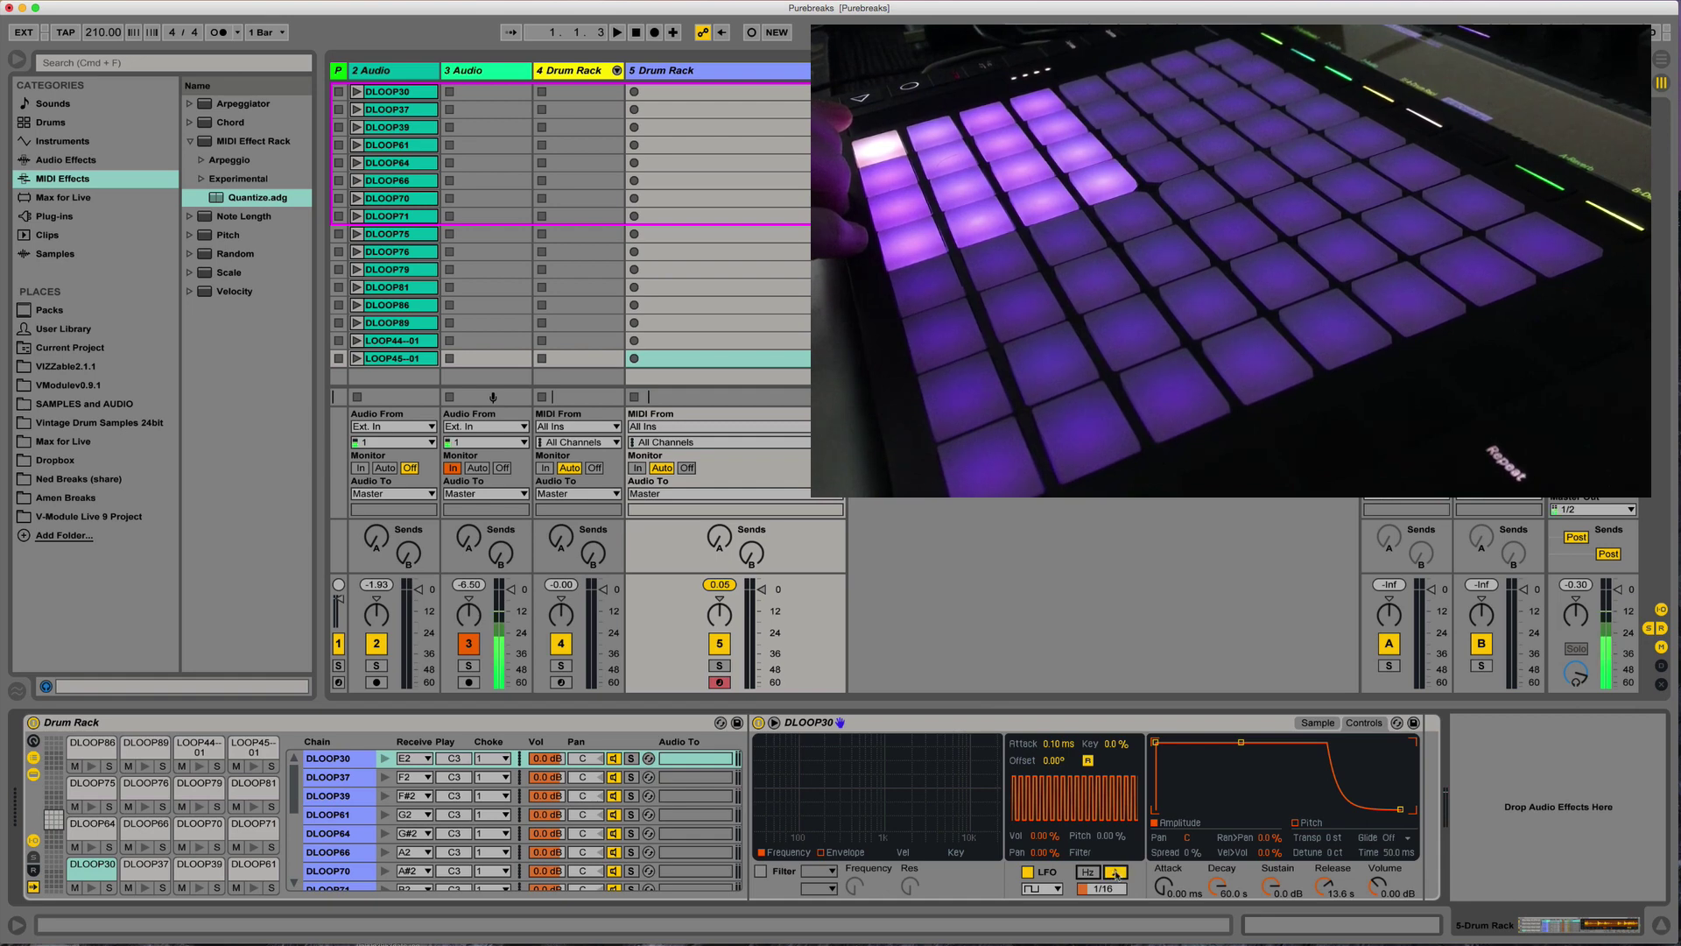
right_click(1115, 872)
left_click(1174, 680)
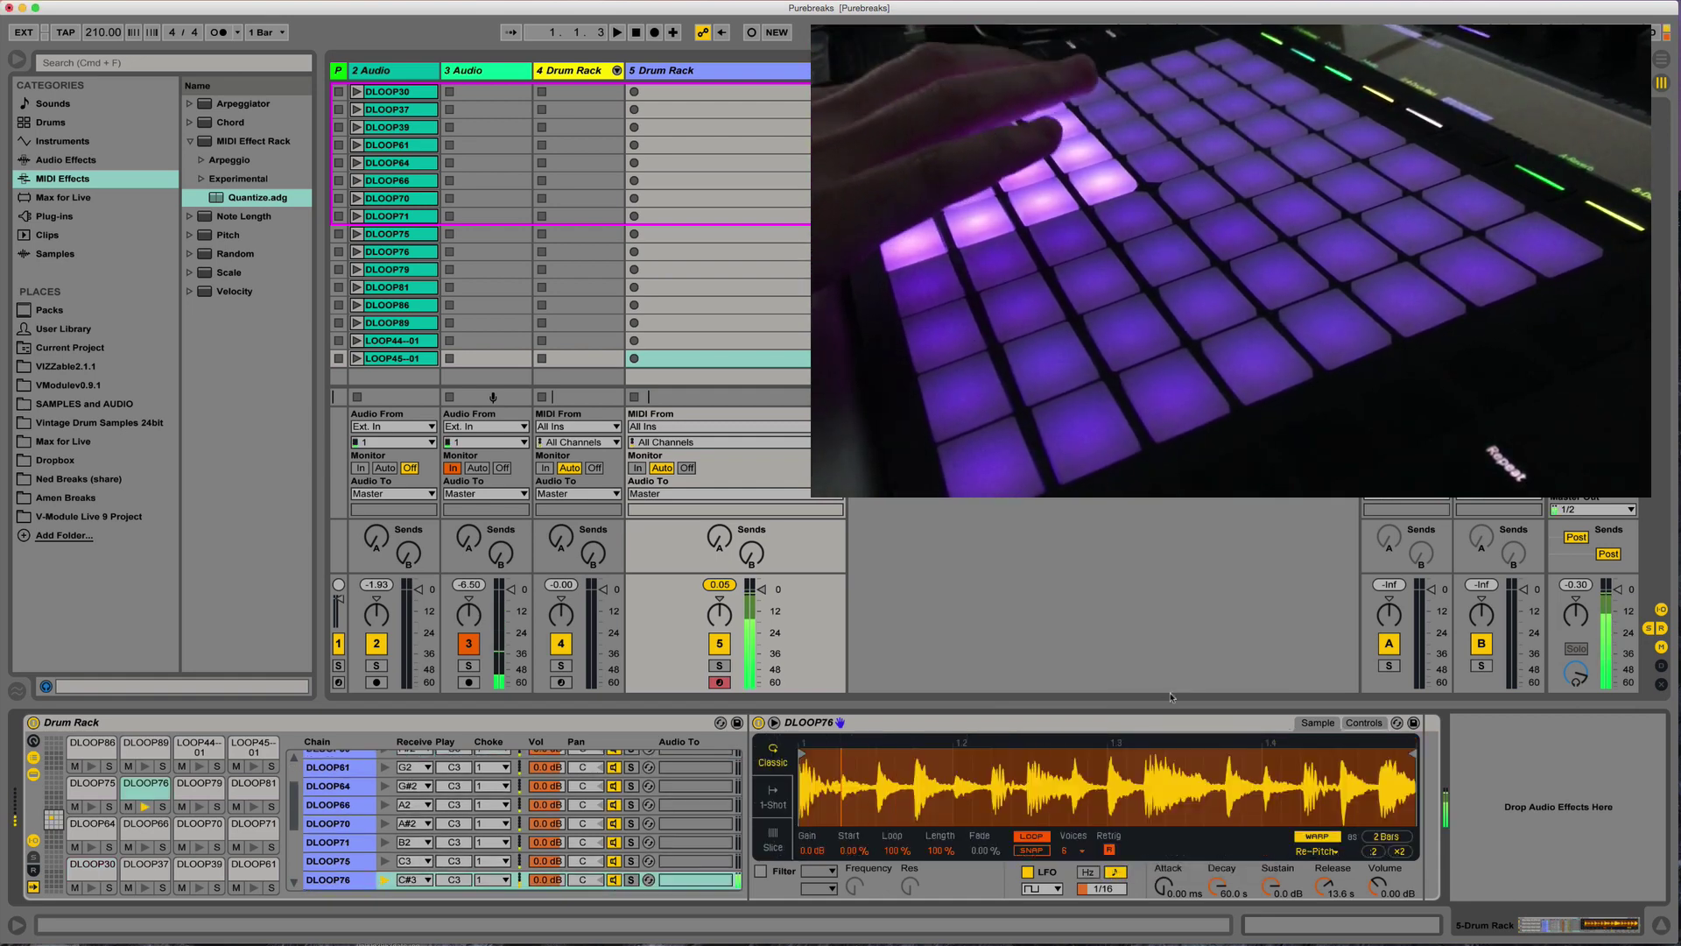
Step: Copy the DLOOP76 Simpler's LFO volume amount to all sibling chains
left_click(1364, 723)
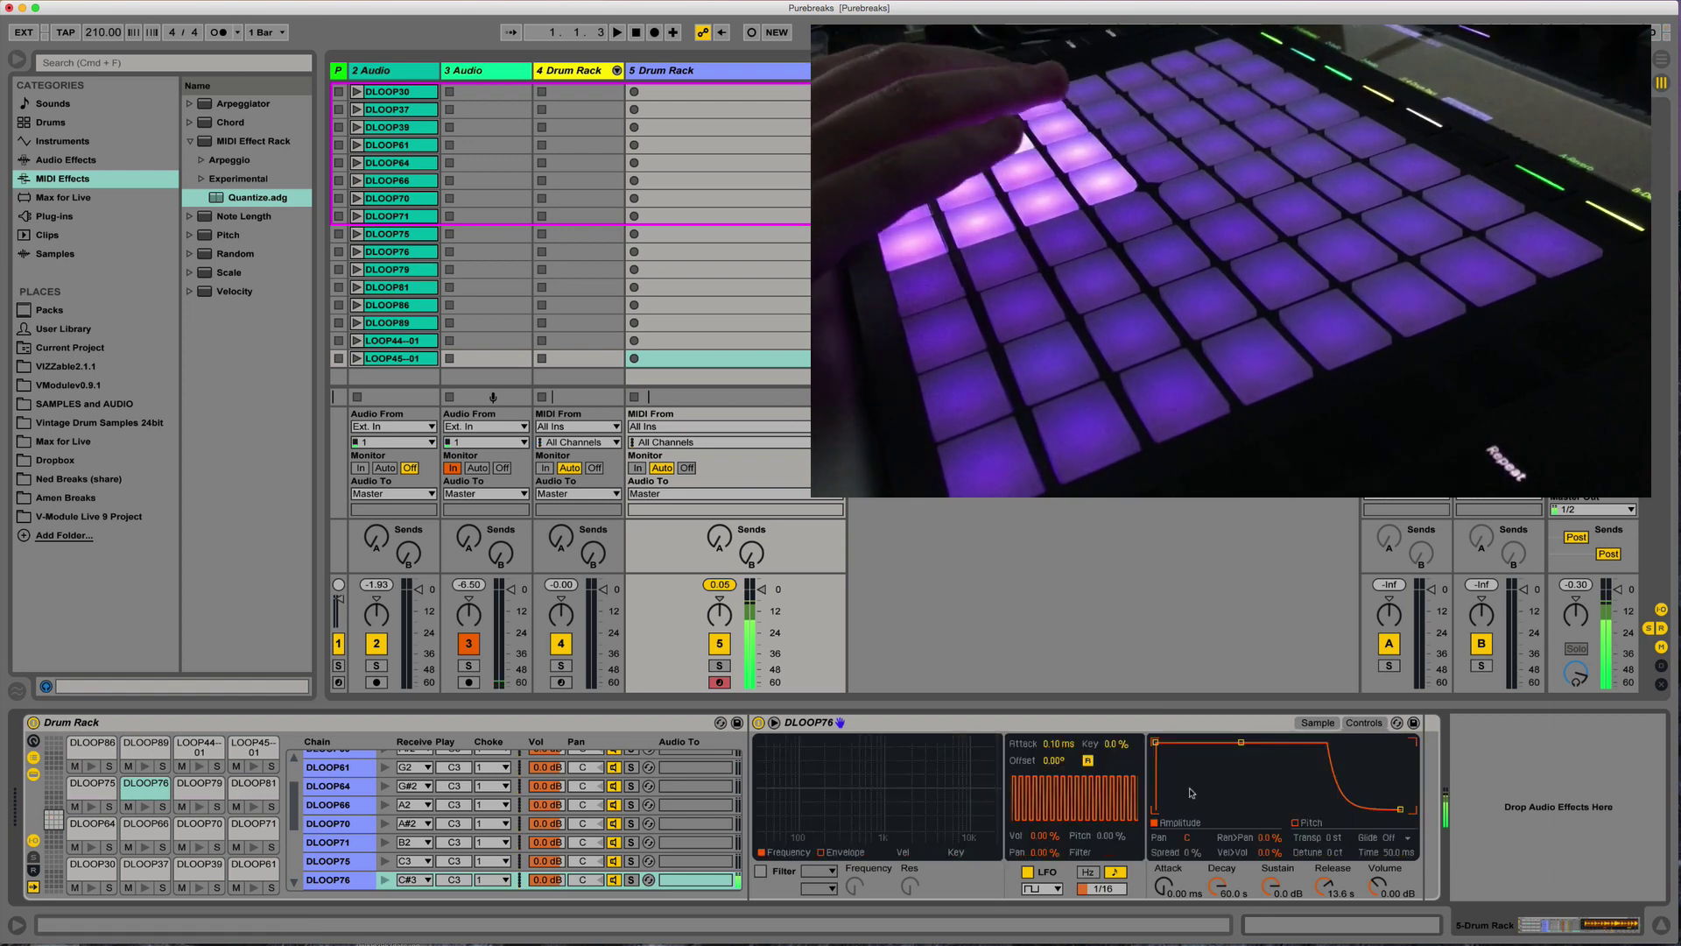
right_click(1038, 839)
left_click(1082, 629)
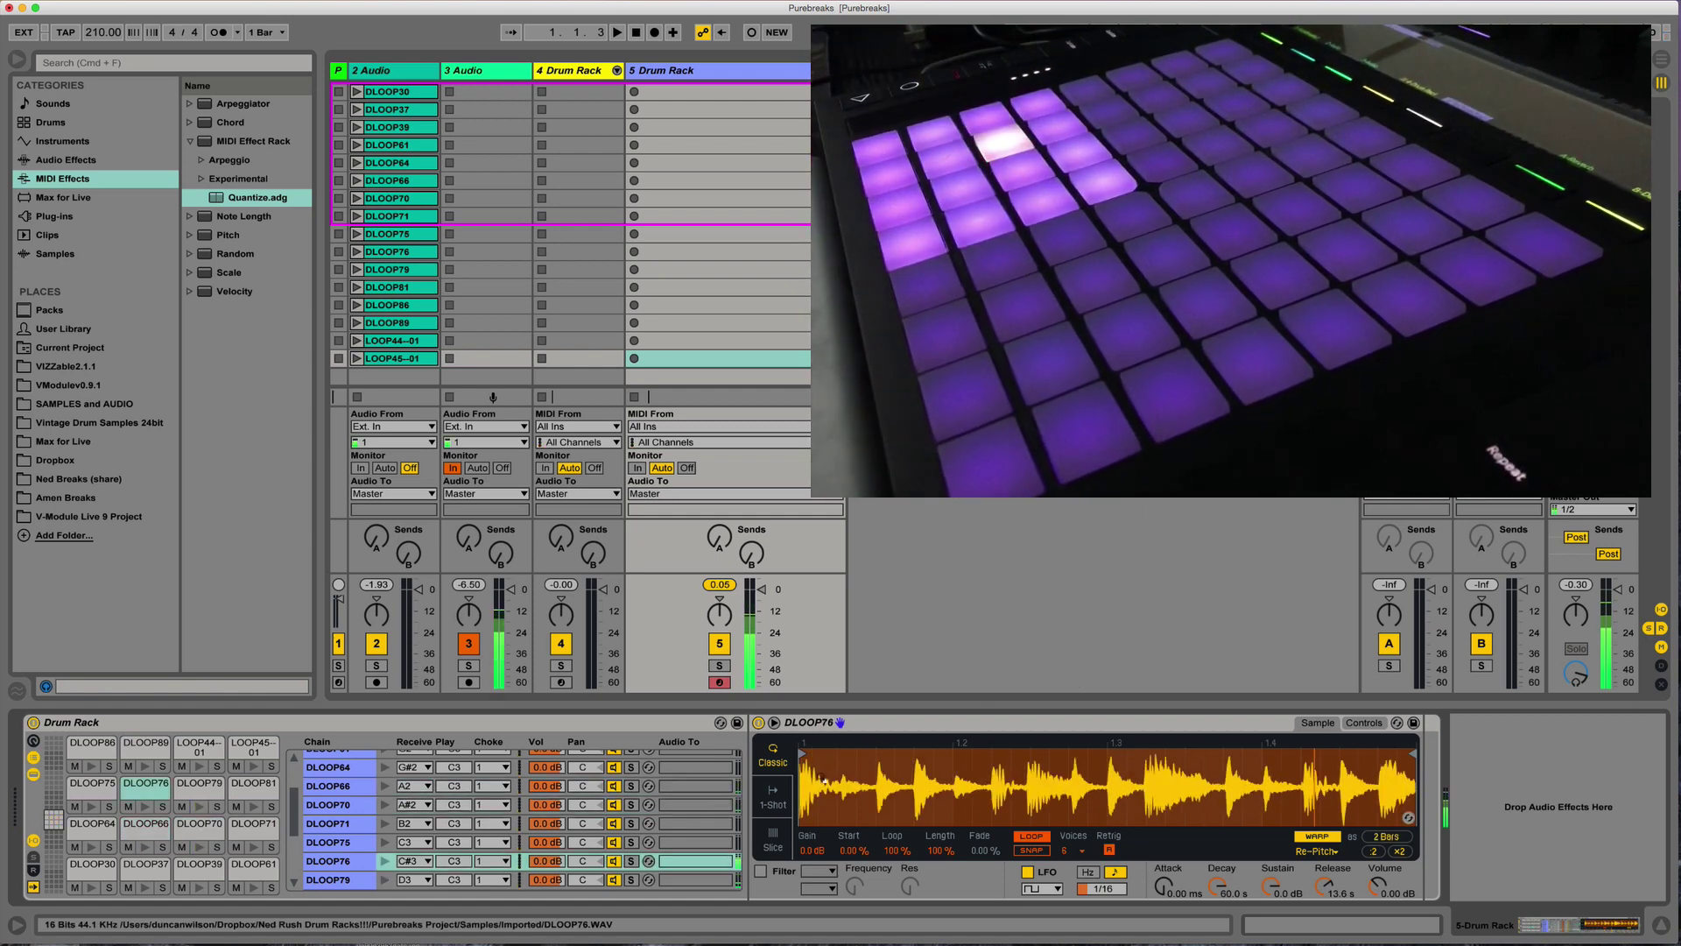
Step: Copy all sixteen LFO-modulated chains from the 5 Drum Rack track's rack
scroll(331, 813, "down", 5)
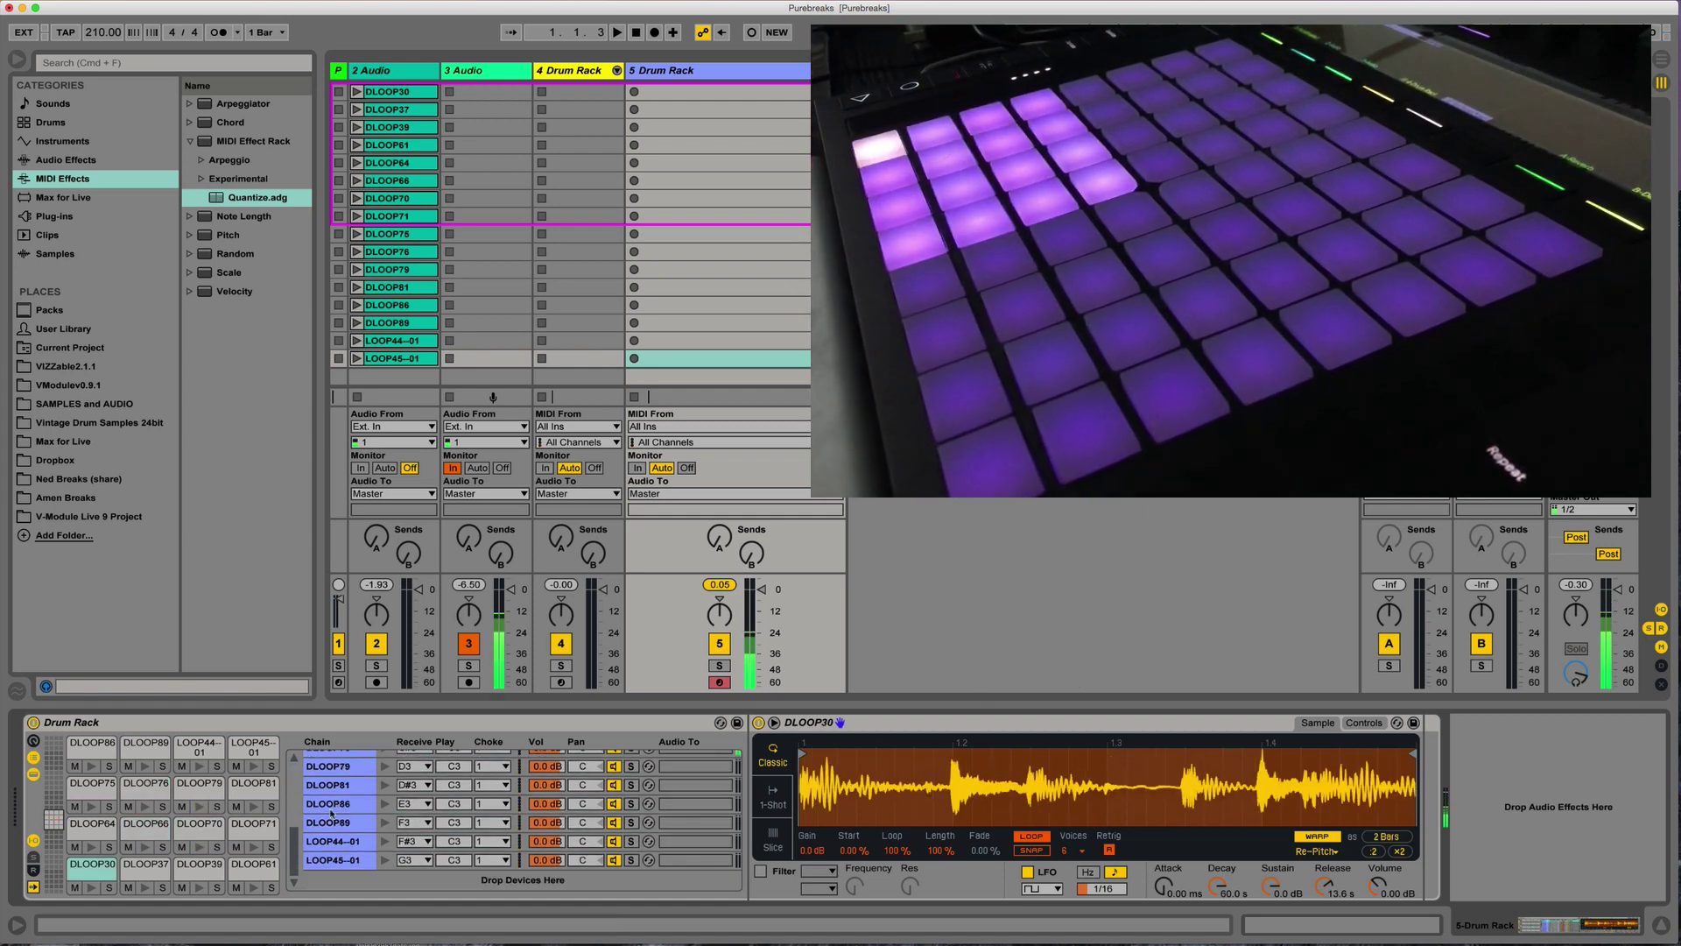
key("super+a")
right_click(337, 869)
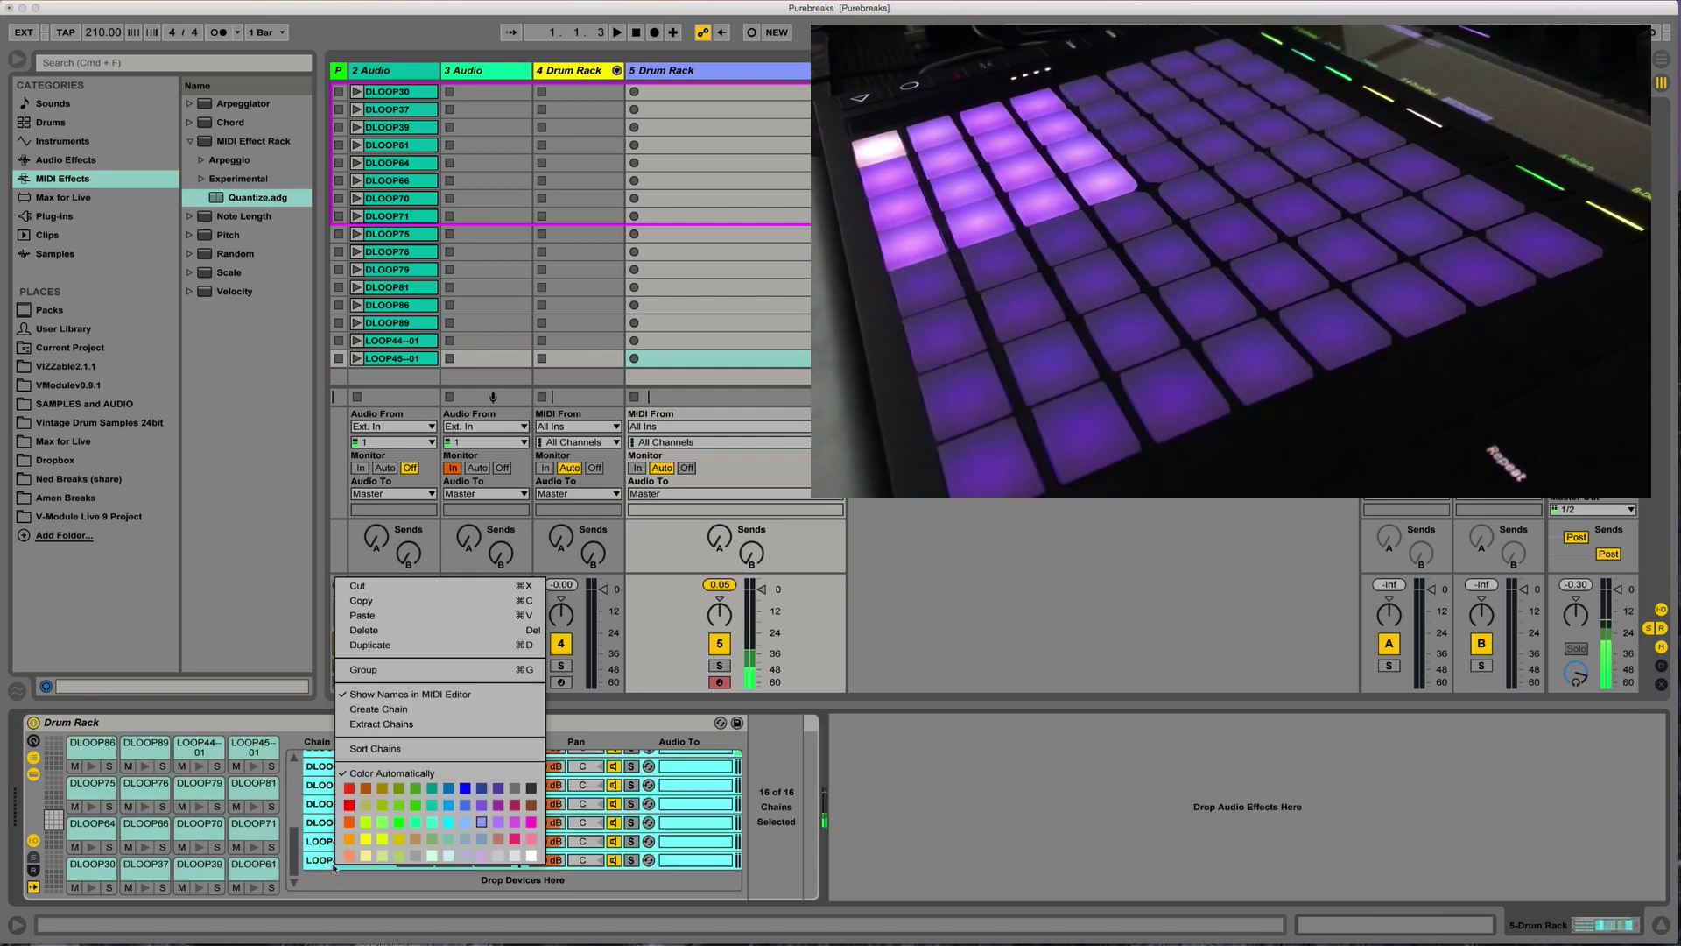
left_click(393, 604)
Step: Paste the copied chains below the last LOOP45--01 chain in the 4 Drum Rack track's rack, with pad E2 selected
left_click(583, 72)
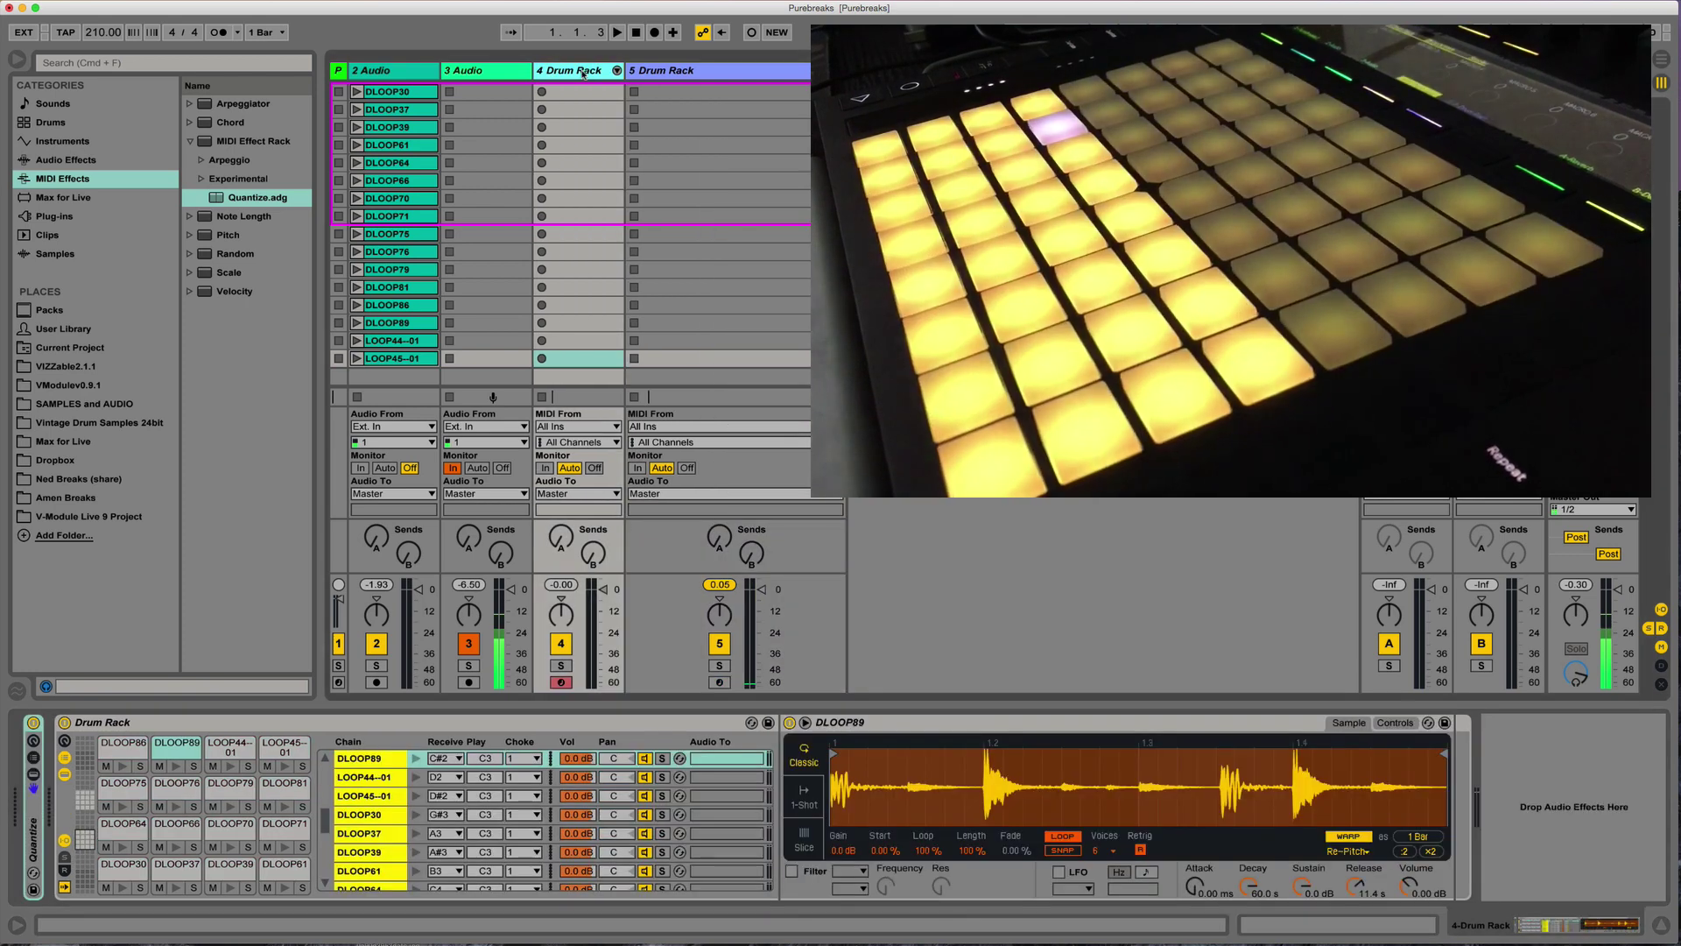
left_click(86, 821)
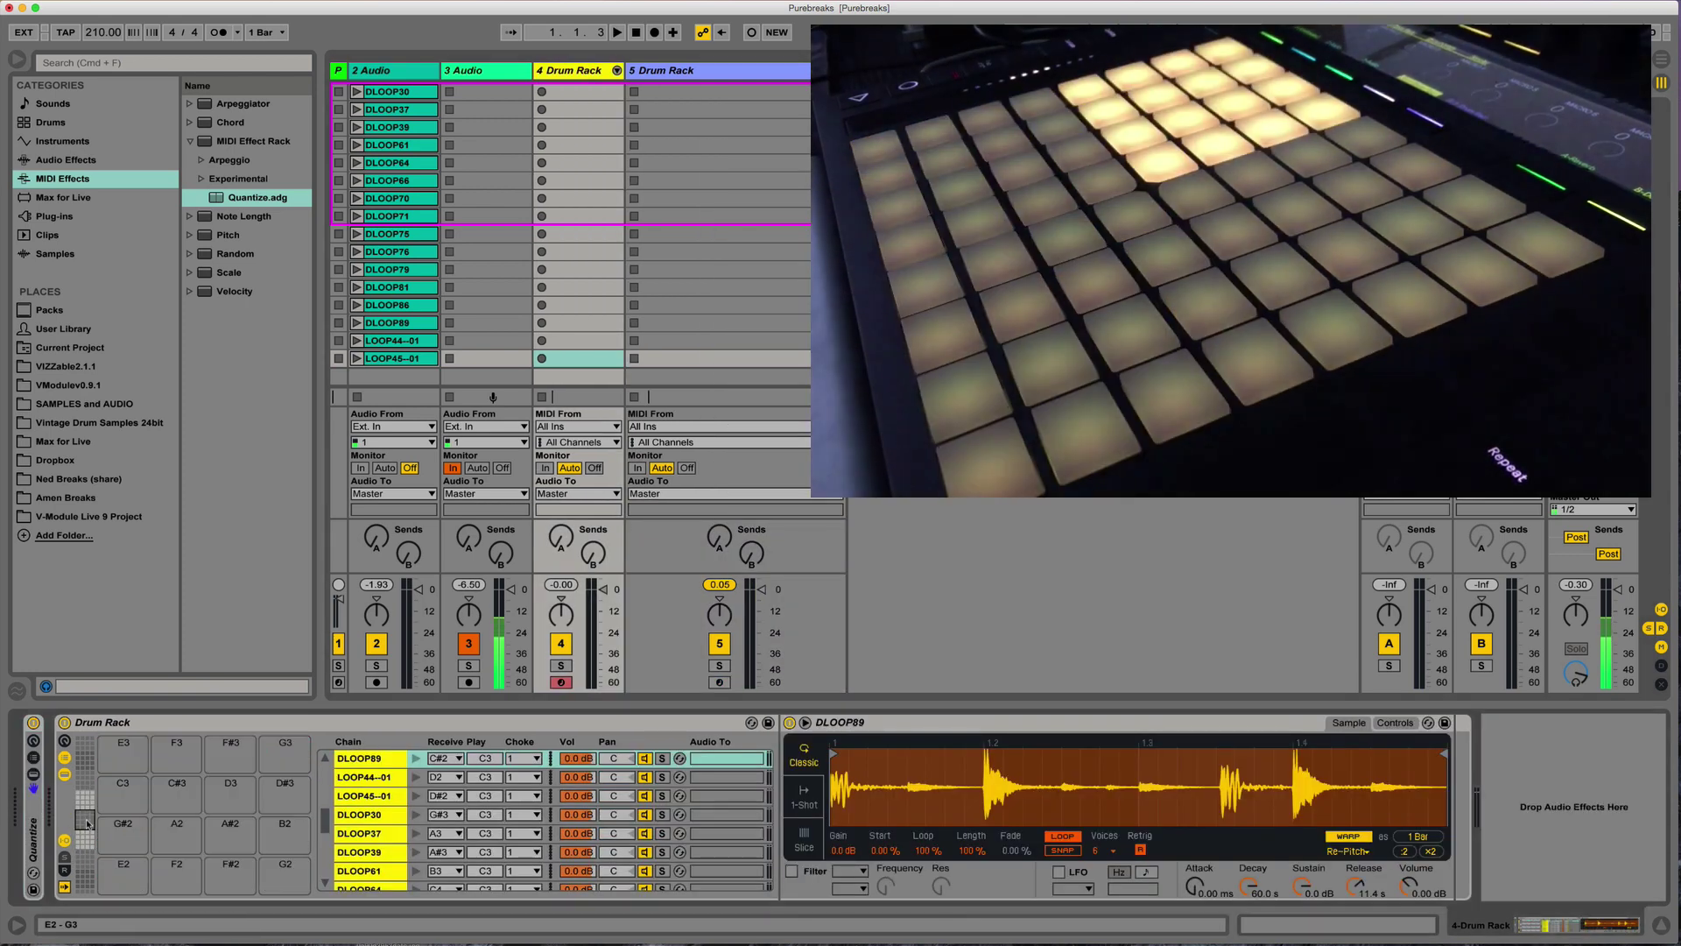
left_click(119, 868)
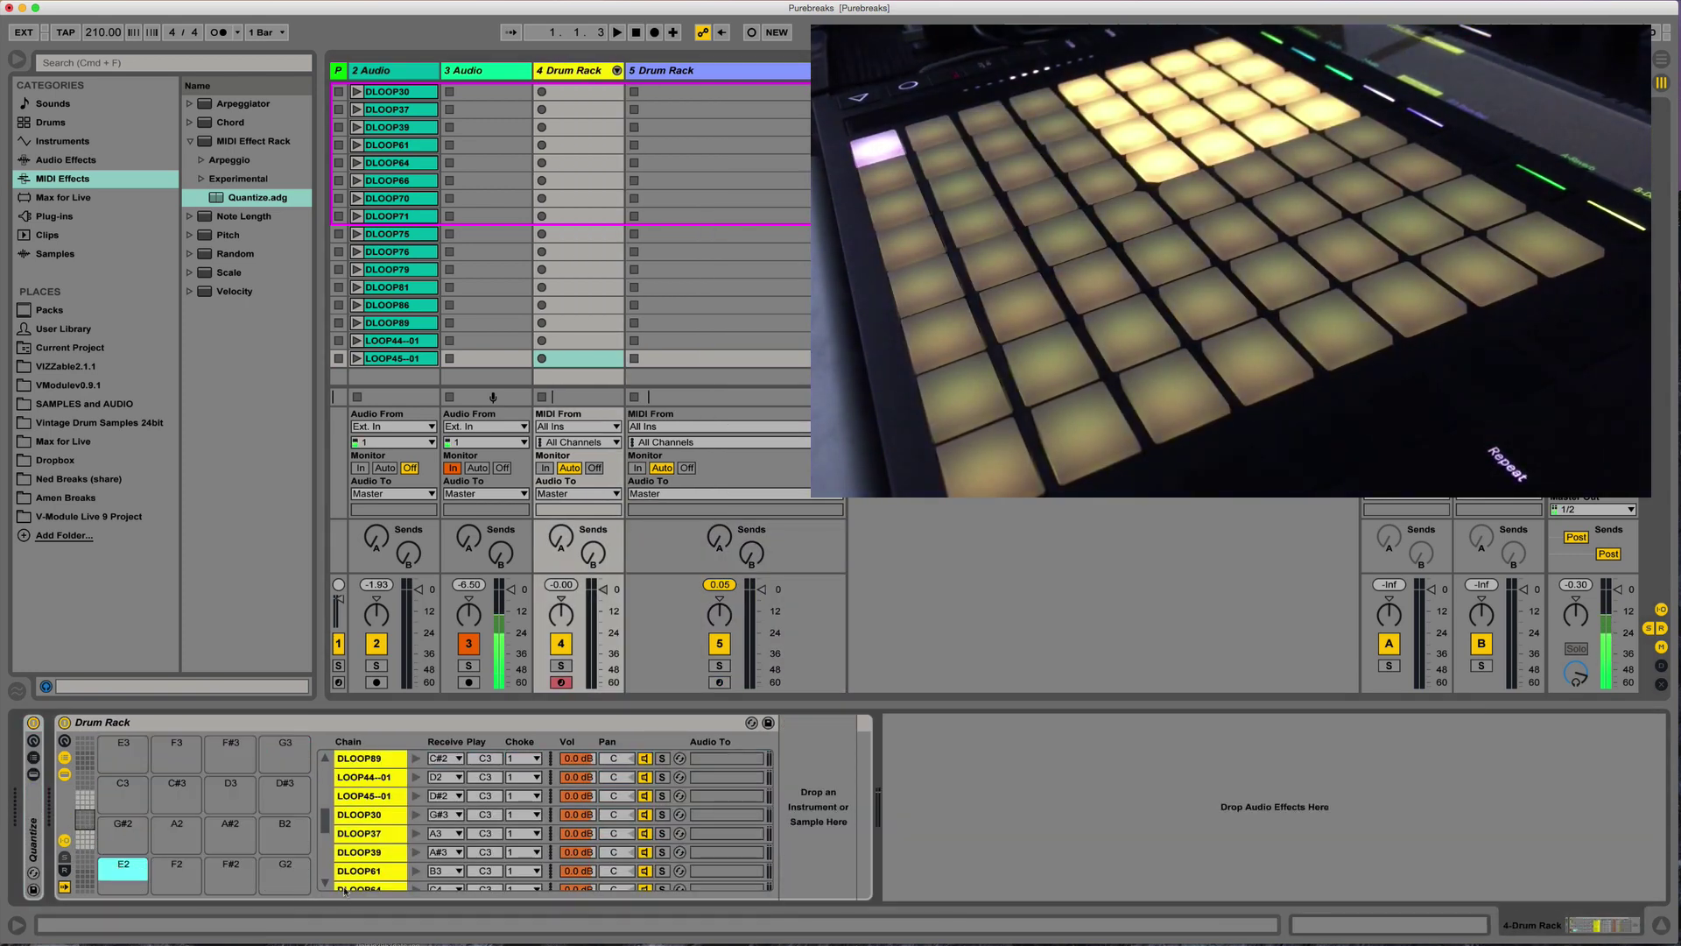
left_click_drag(325, 820, 325, 865)
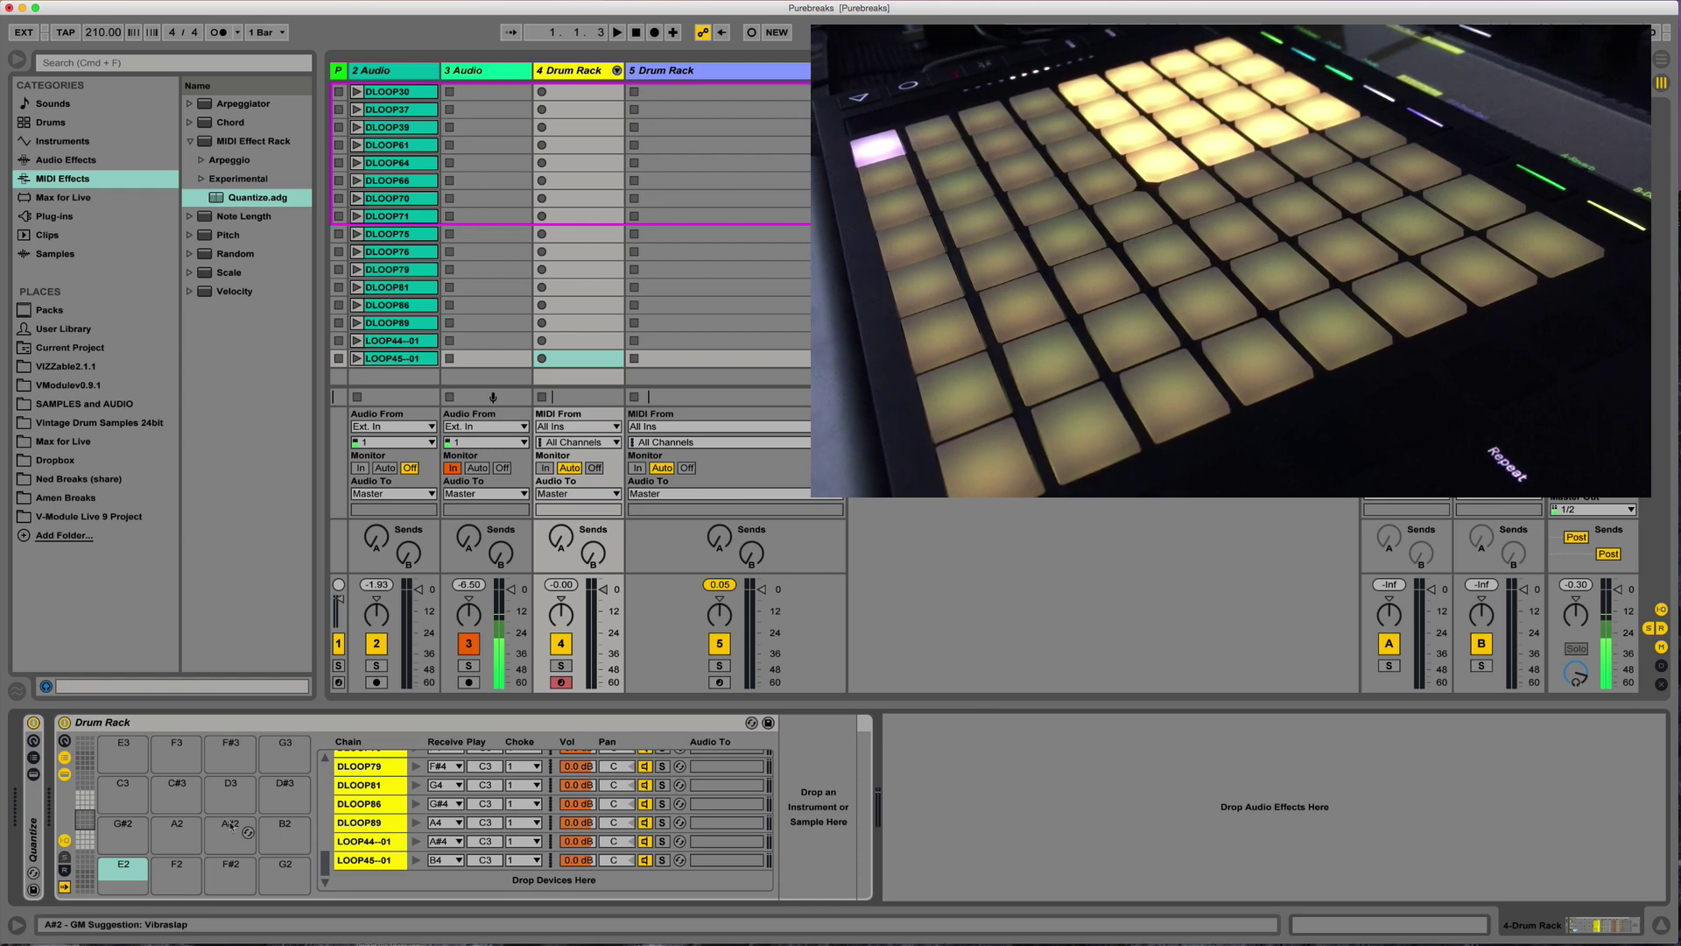
right_click(374, 882)
left_click(409, 807)
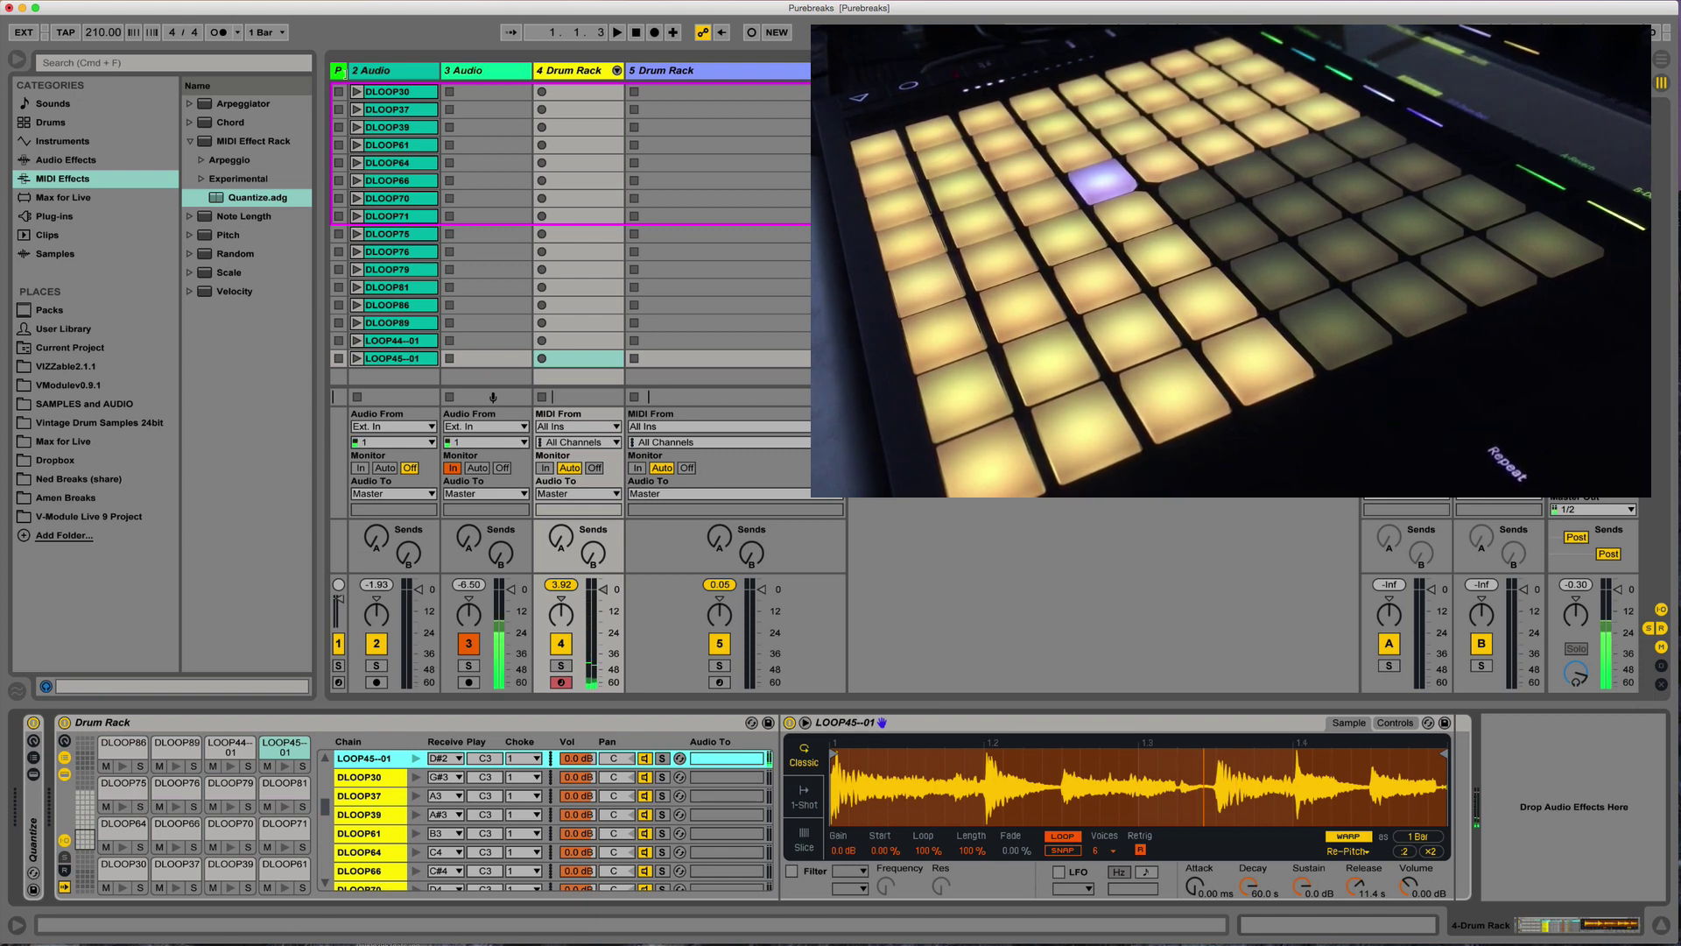
Step: Widen the PureBreaks1 track and unfold its instrument rack to show the macros and chain list
left_click_drag(346, 73, 438, 75)
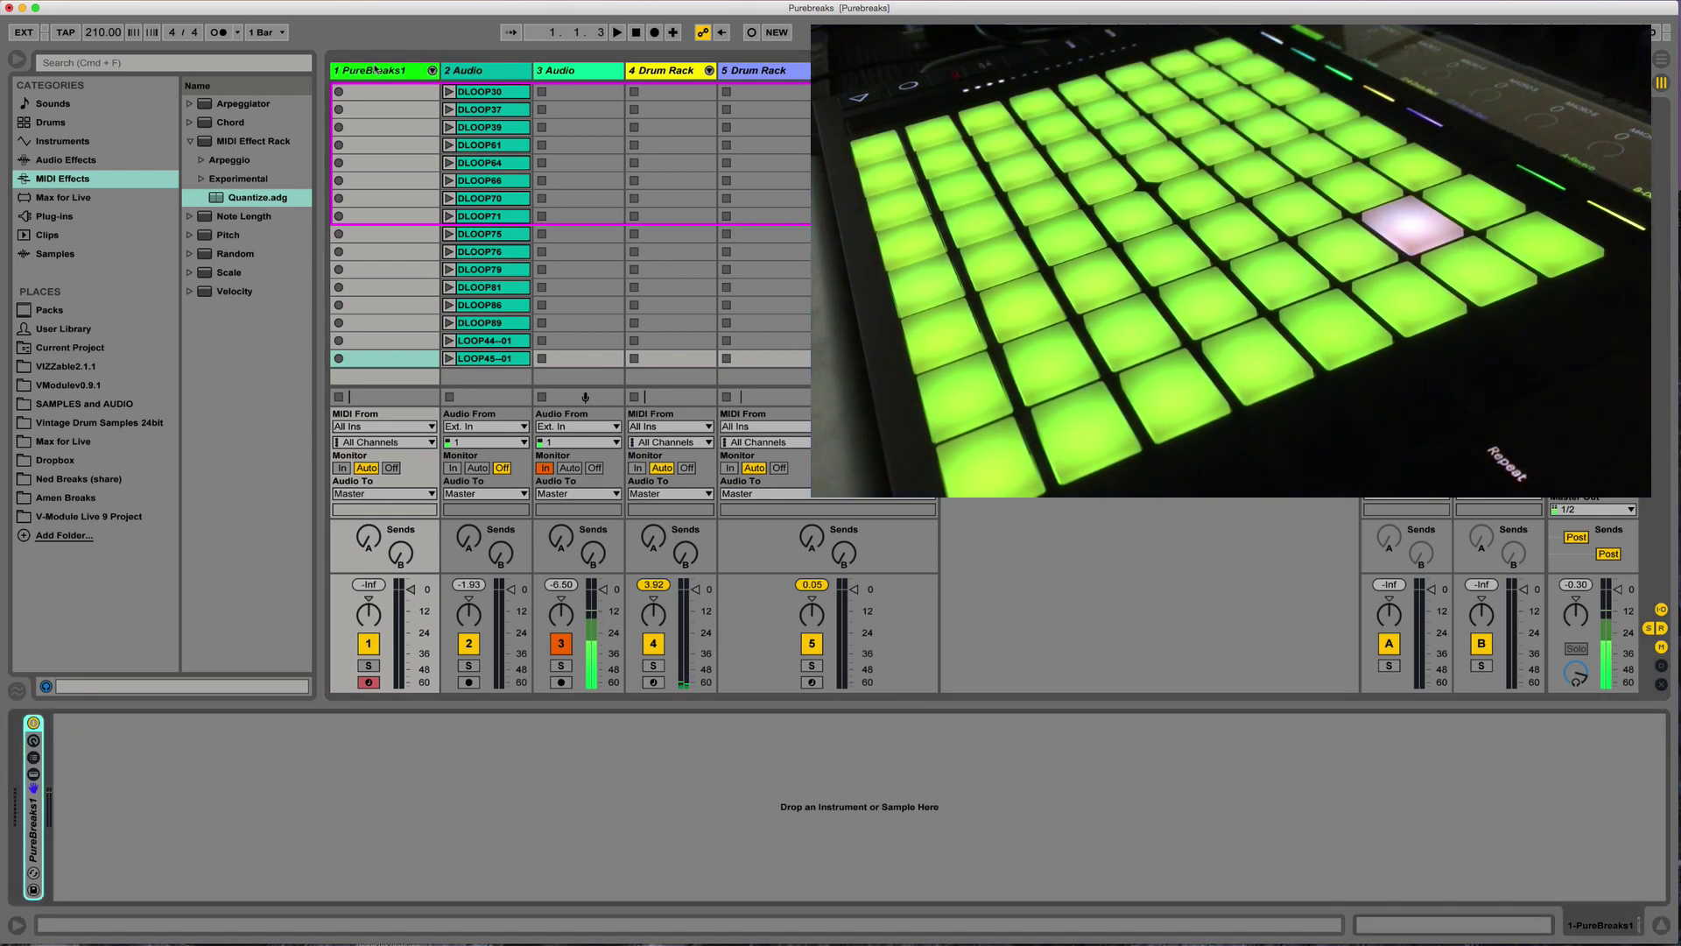
double_click(35, 828)
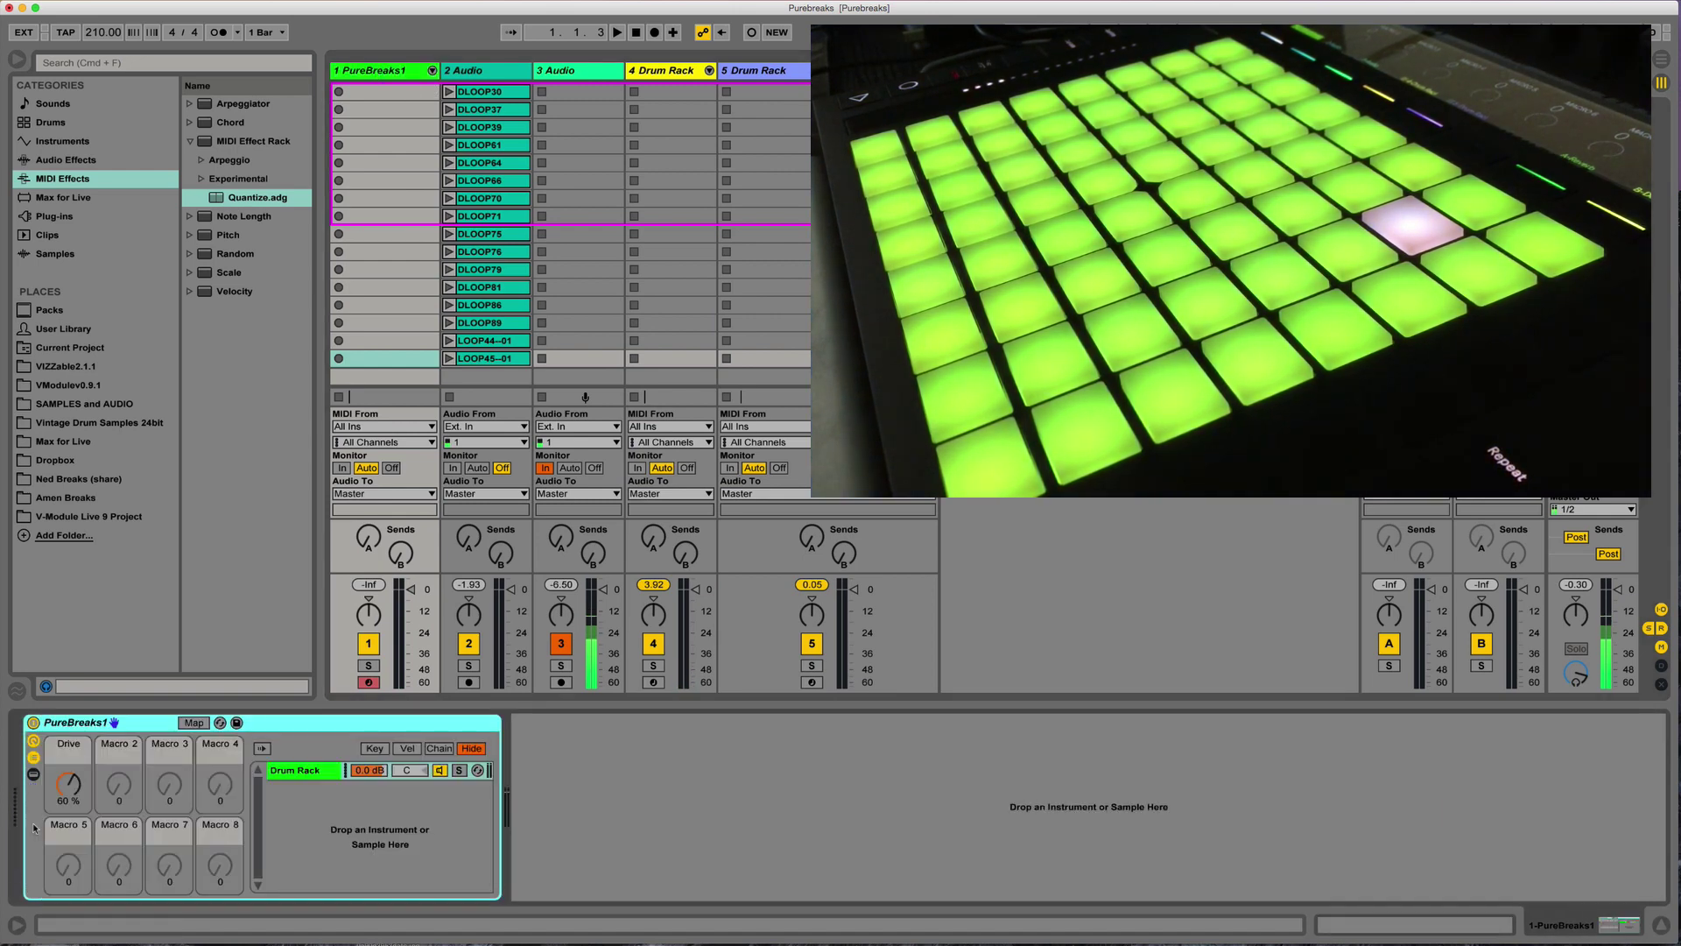
Step: Reveal the devices inside the PureBreaks1 rack, show the Drum Rack's pads from C5 to D#6, and lower the track's volume
left_click(33, 775)
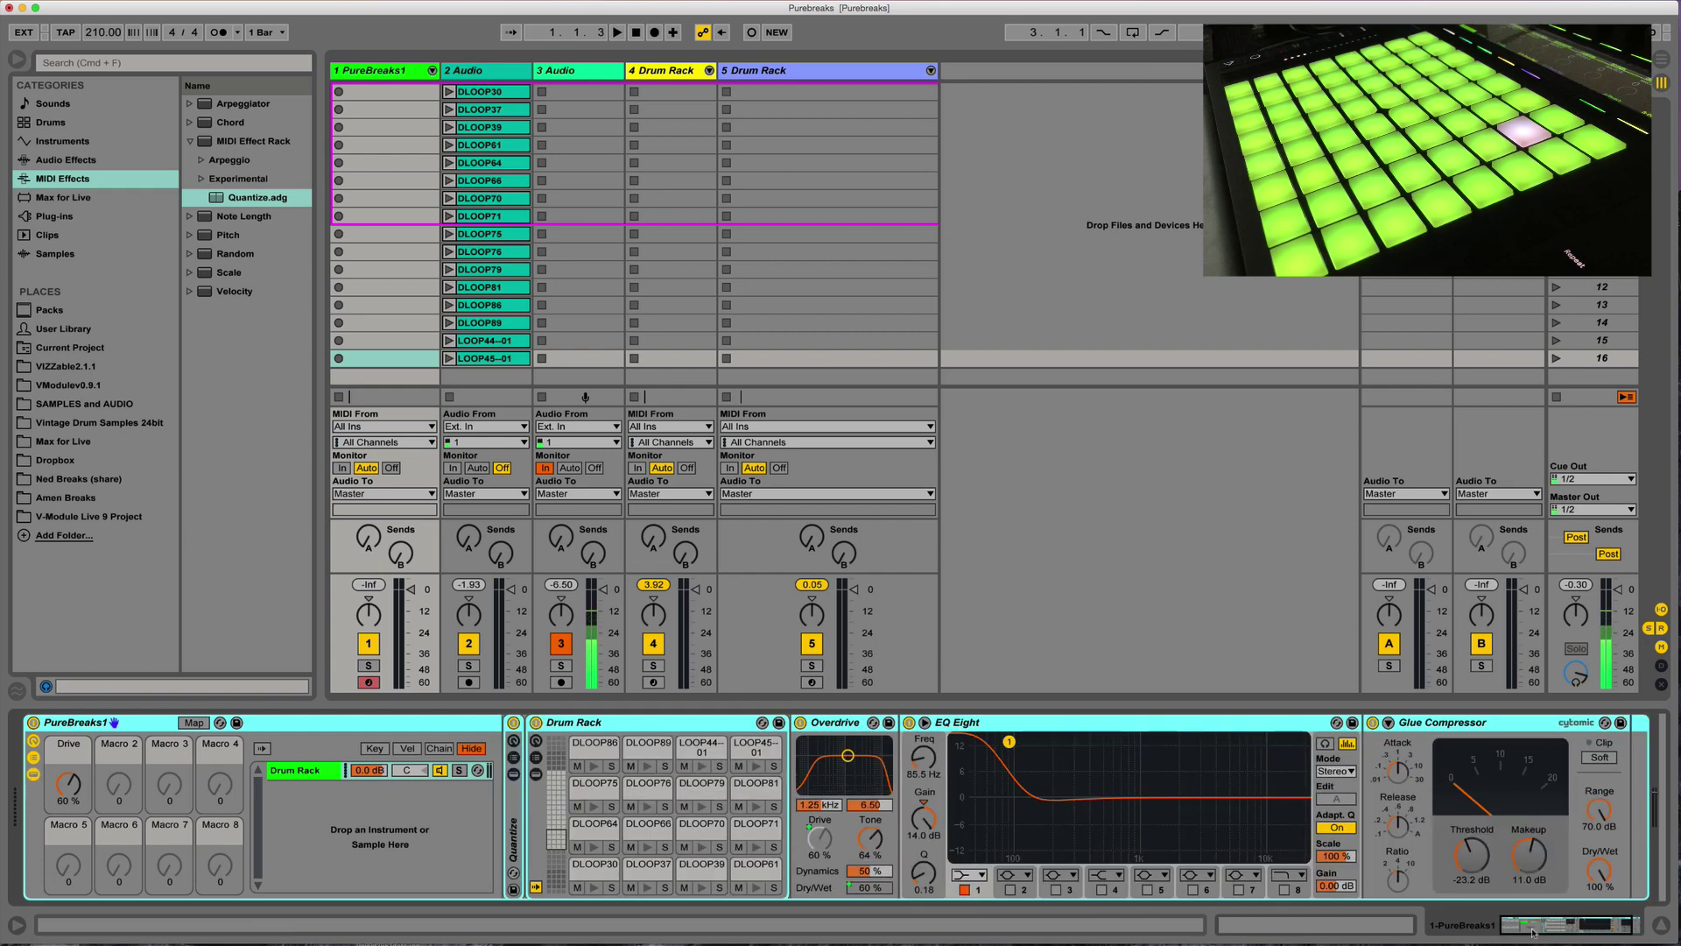
left_click_drag(1532, 931, 1553, 934)
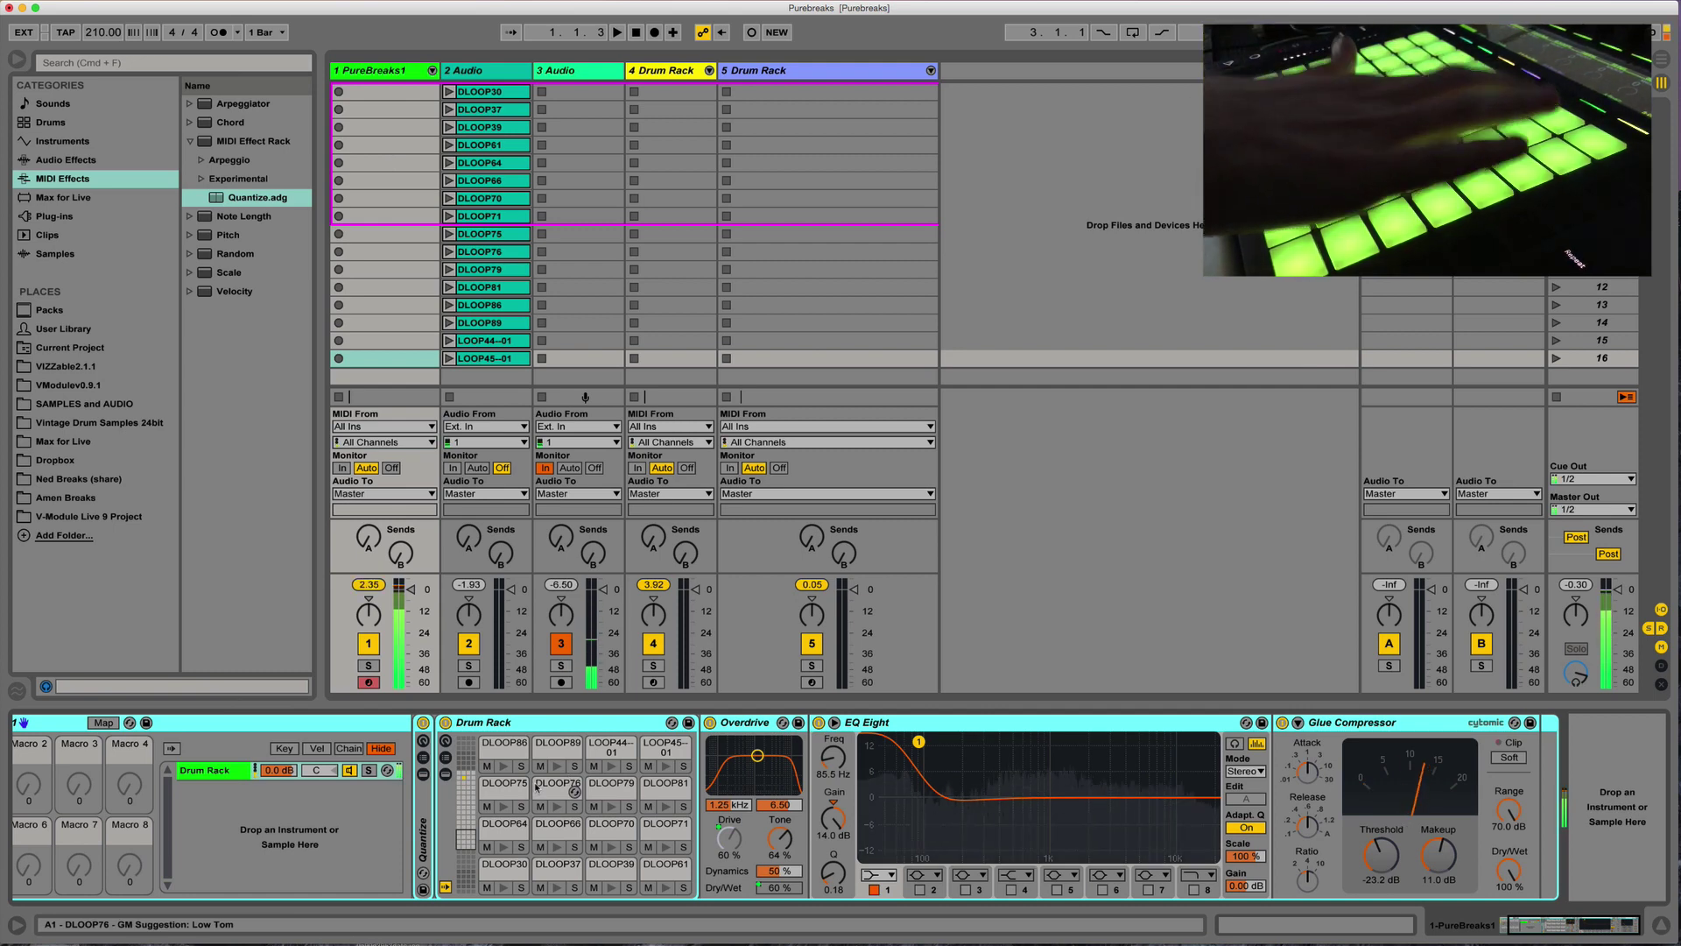
left_click(470, 788)
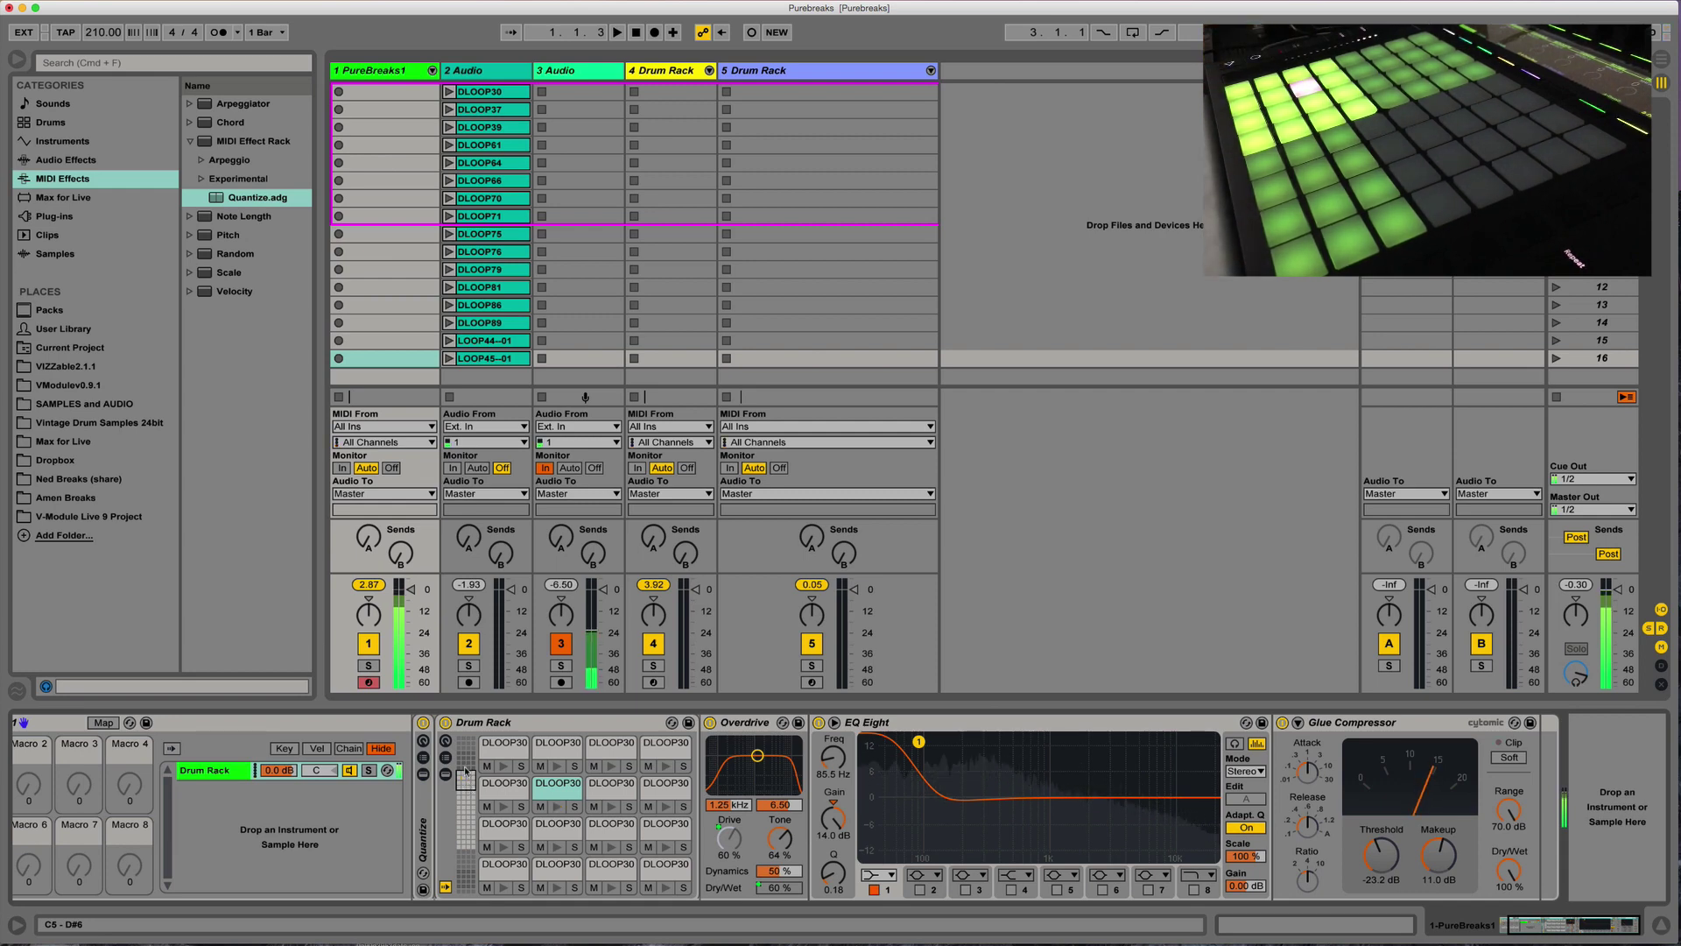
left_click_drag(416, 631, 411, 645)
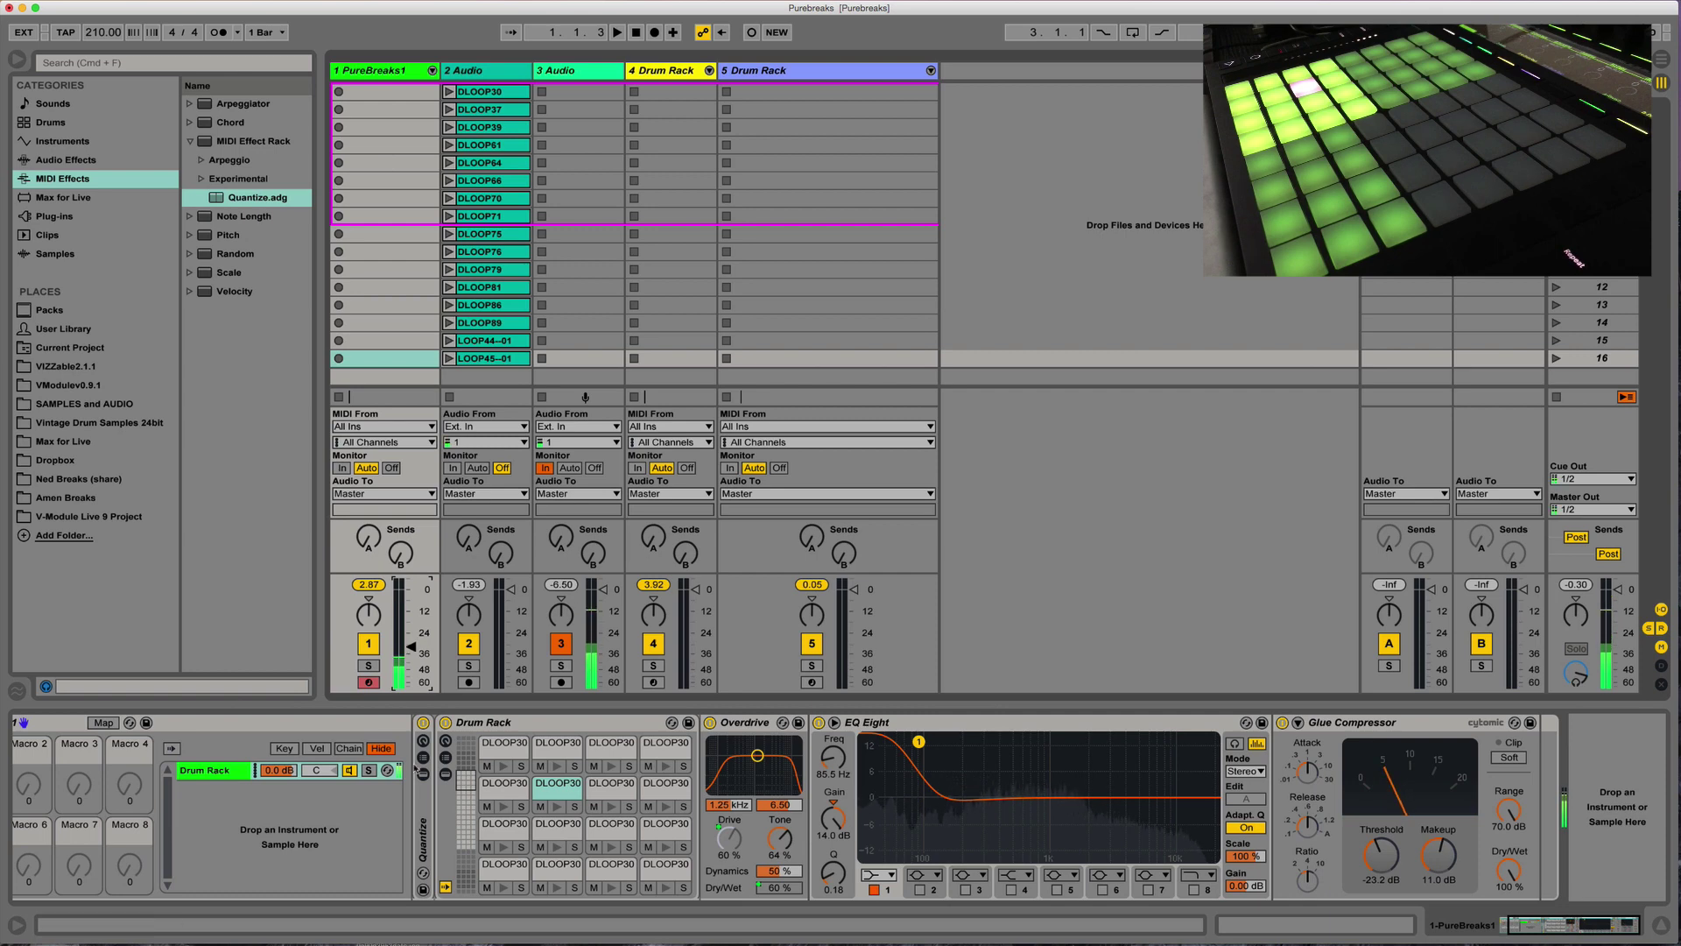
Step: Examine the PureBreaks1 rack's C5 Sampler: its sample settings, velocity zones, pitch, filter and modulation; fold the rack again
left_click(503, 871)
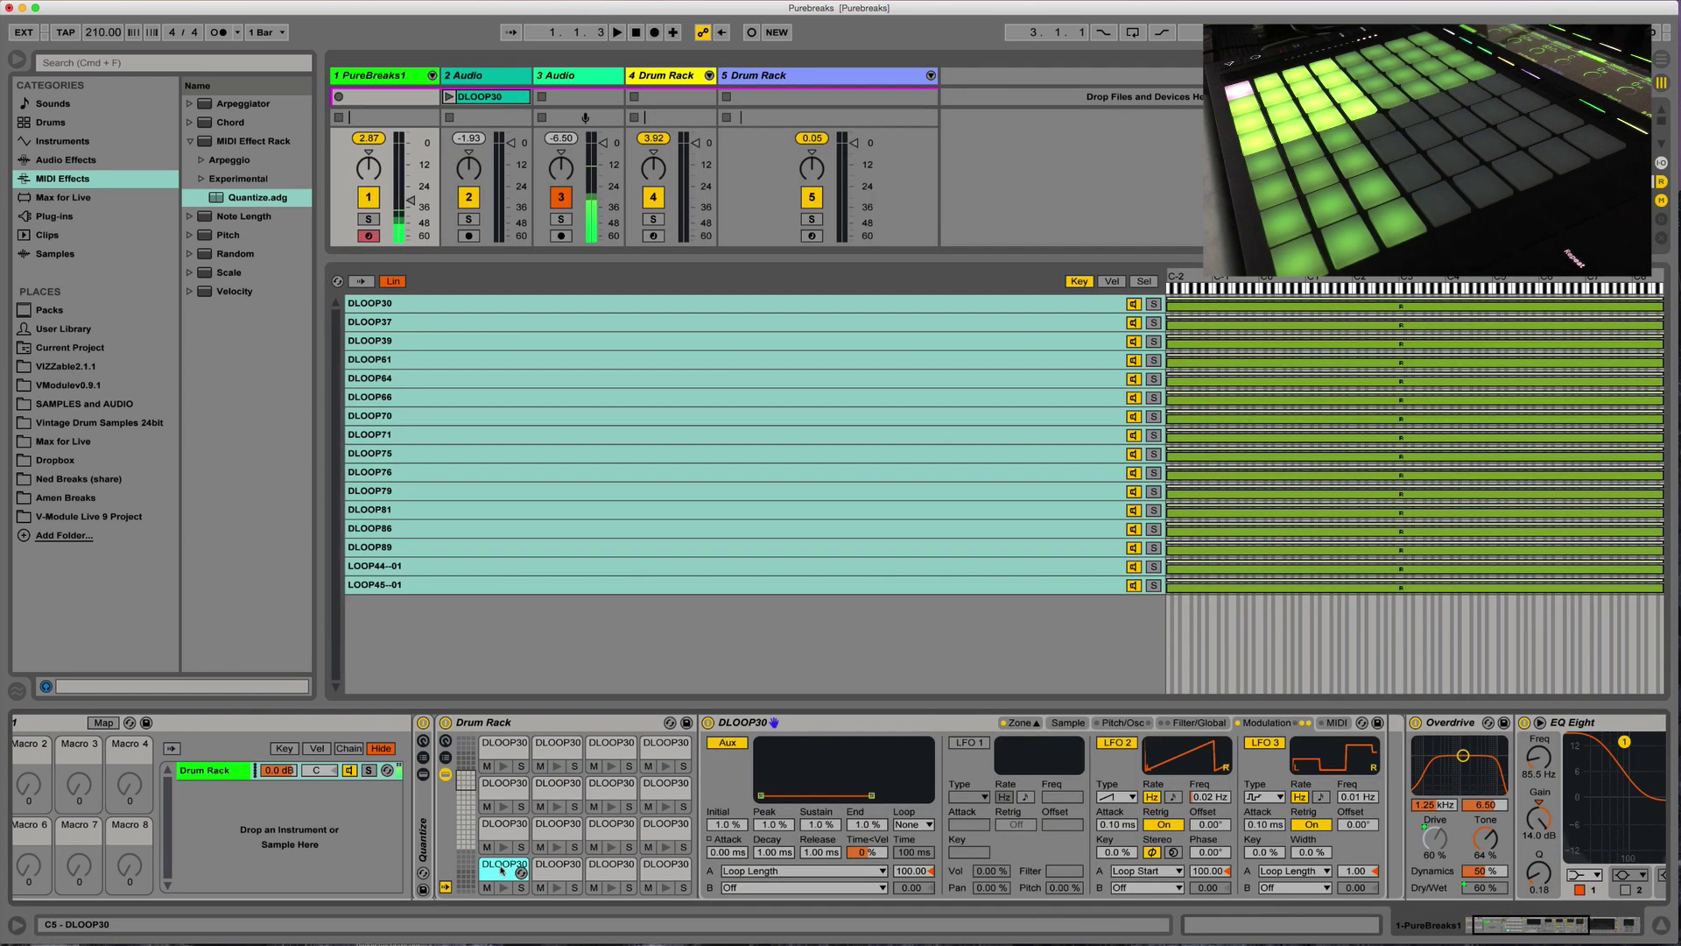
left_click(1061, 723)
left_click(1034, 725)
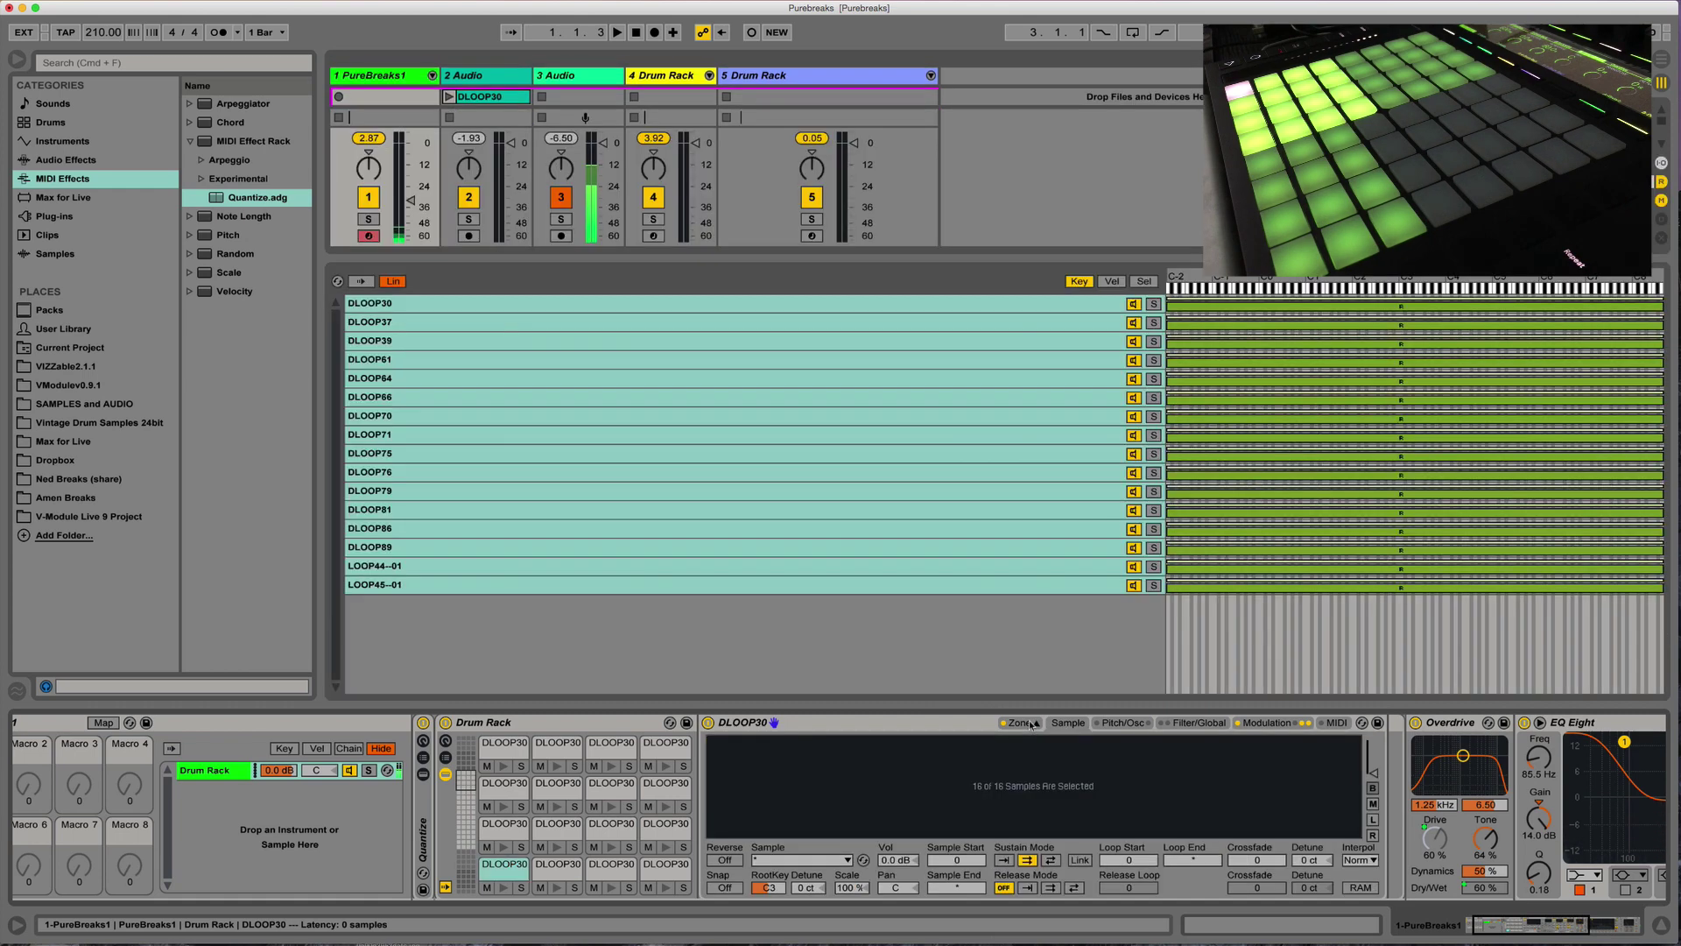
left_click(1027, 726)
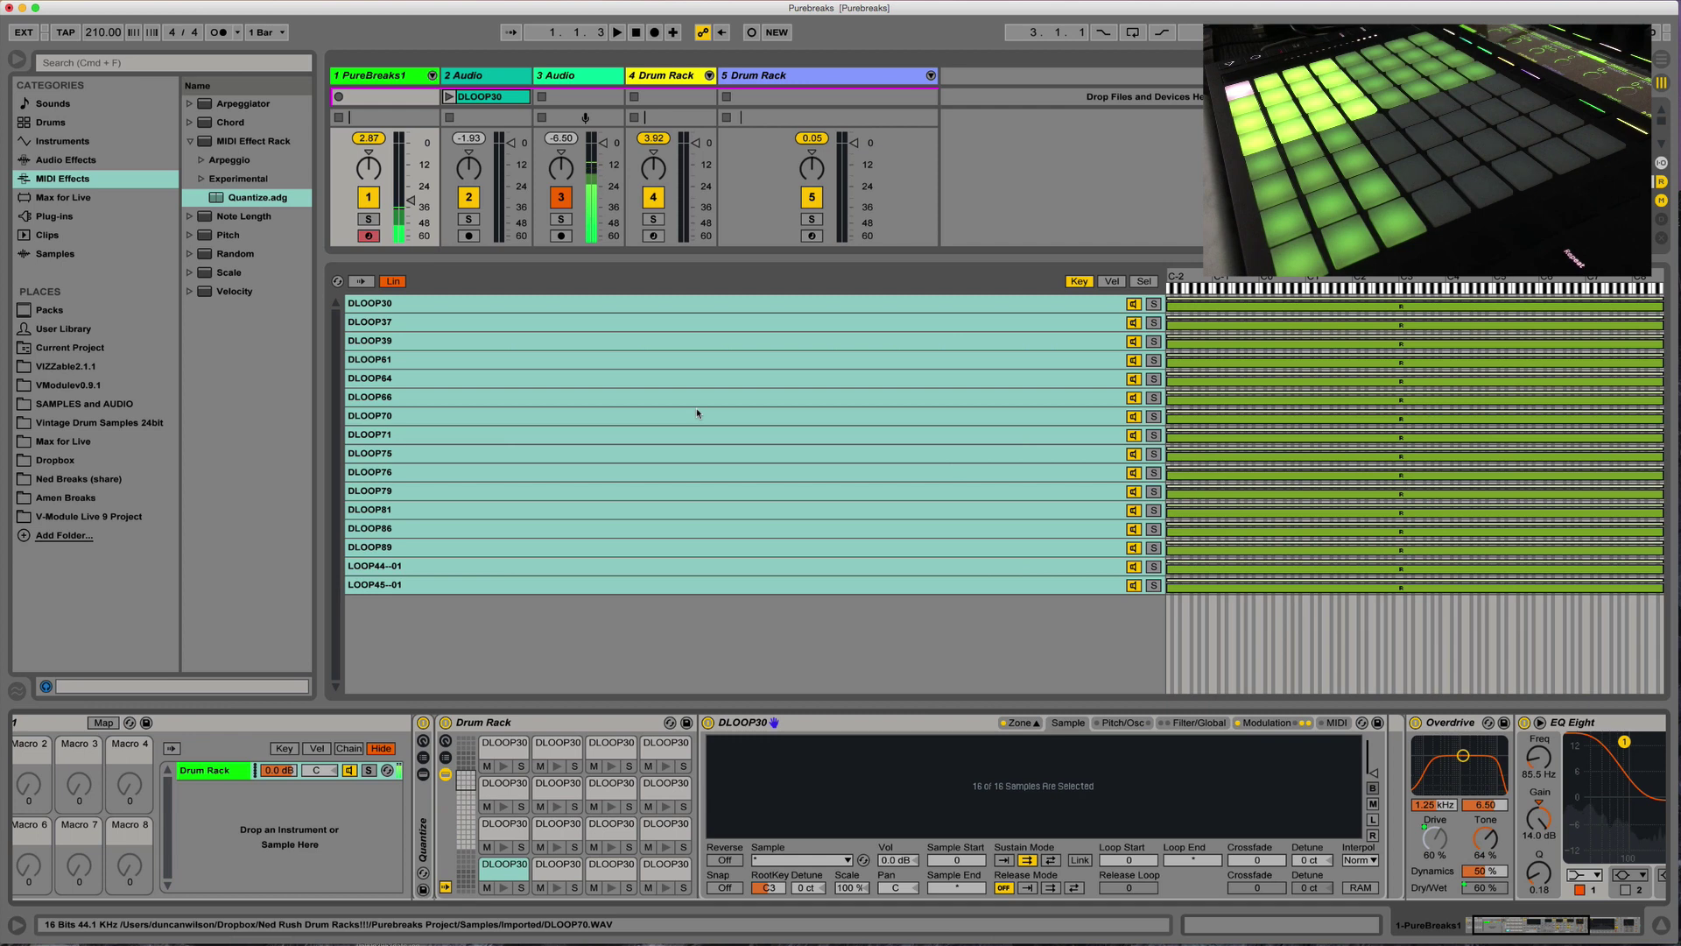
left_click(1112, 281)
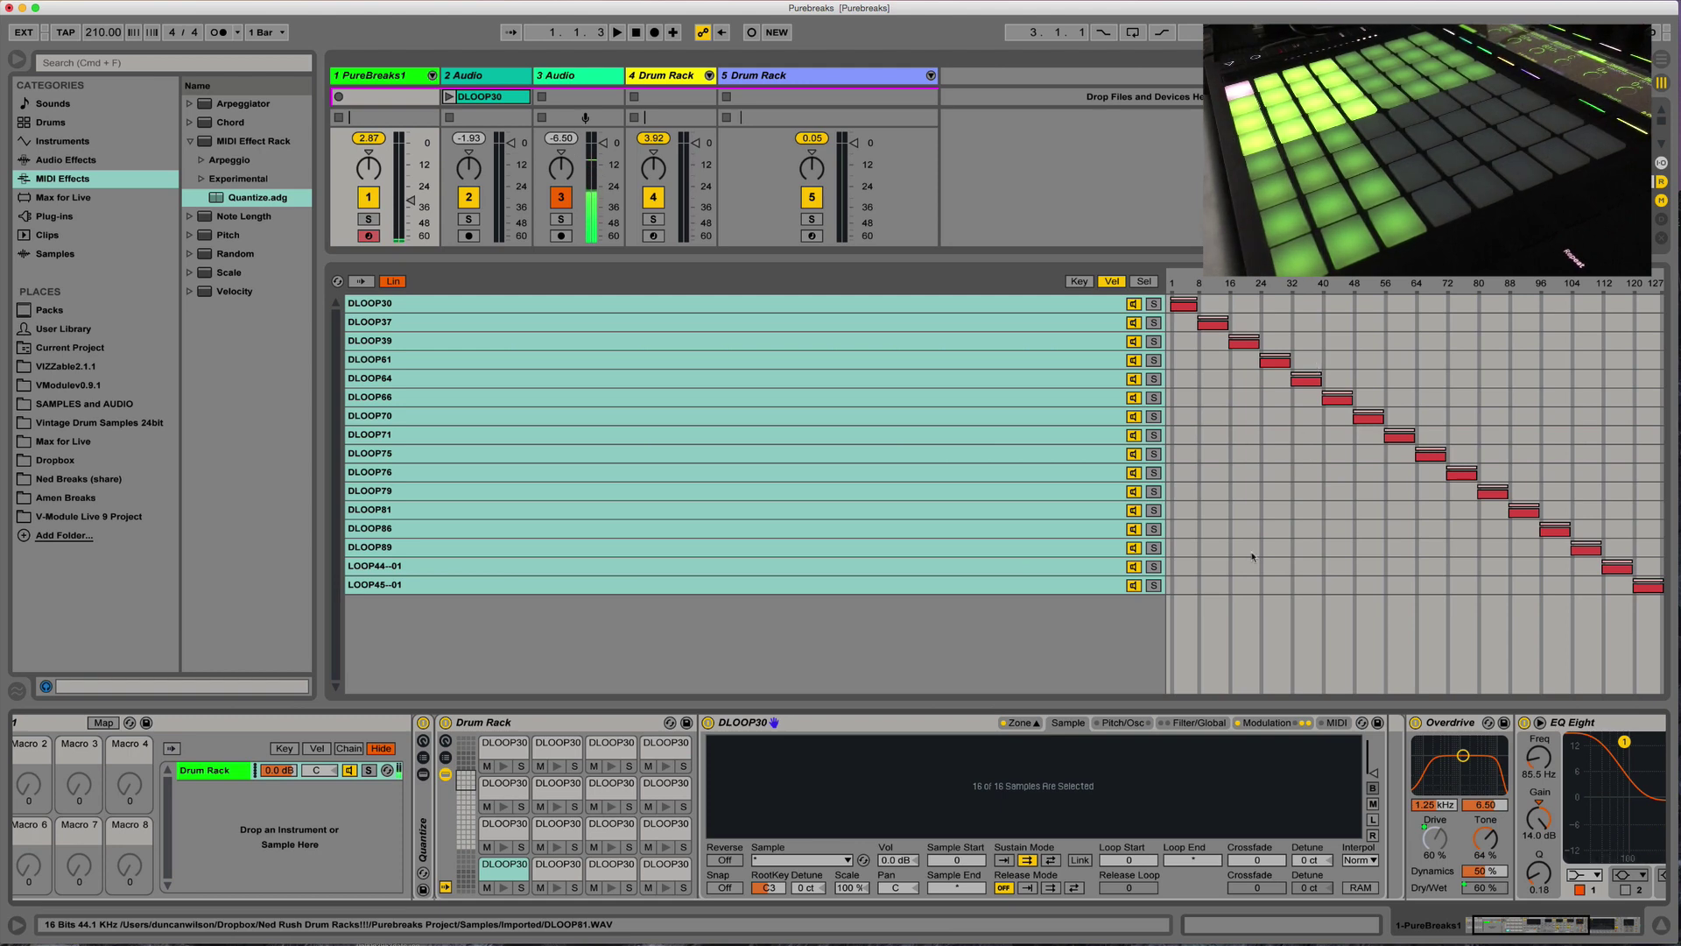
left_click(1136, 724)
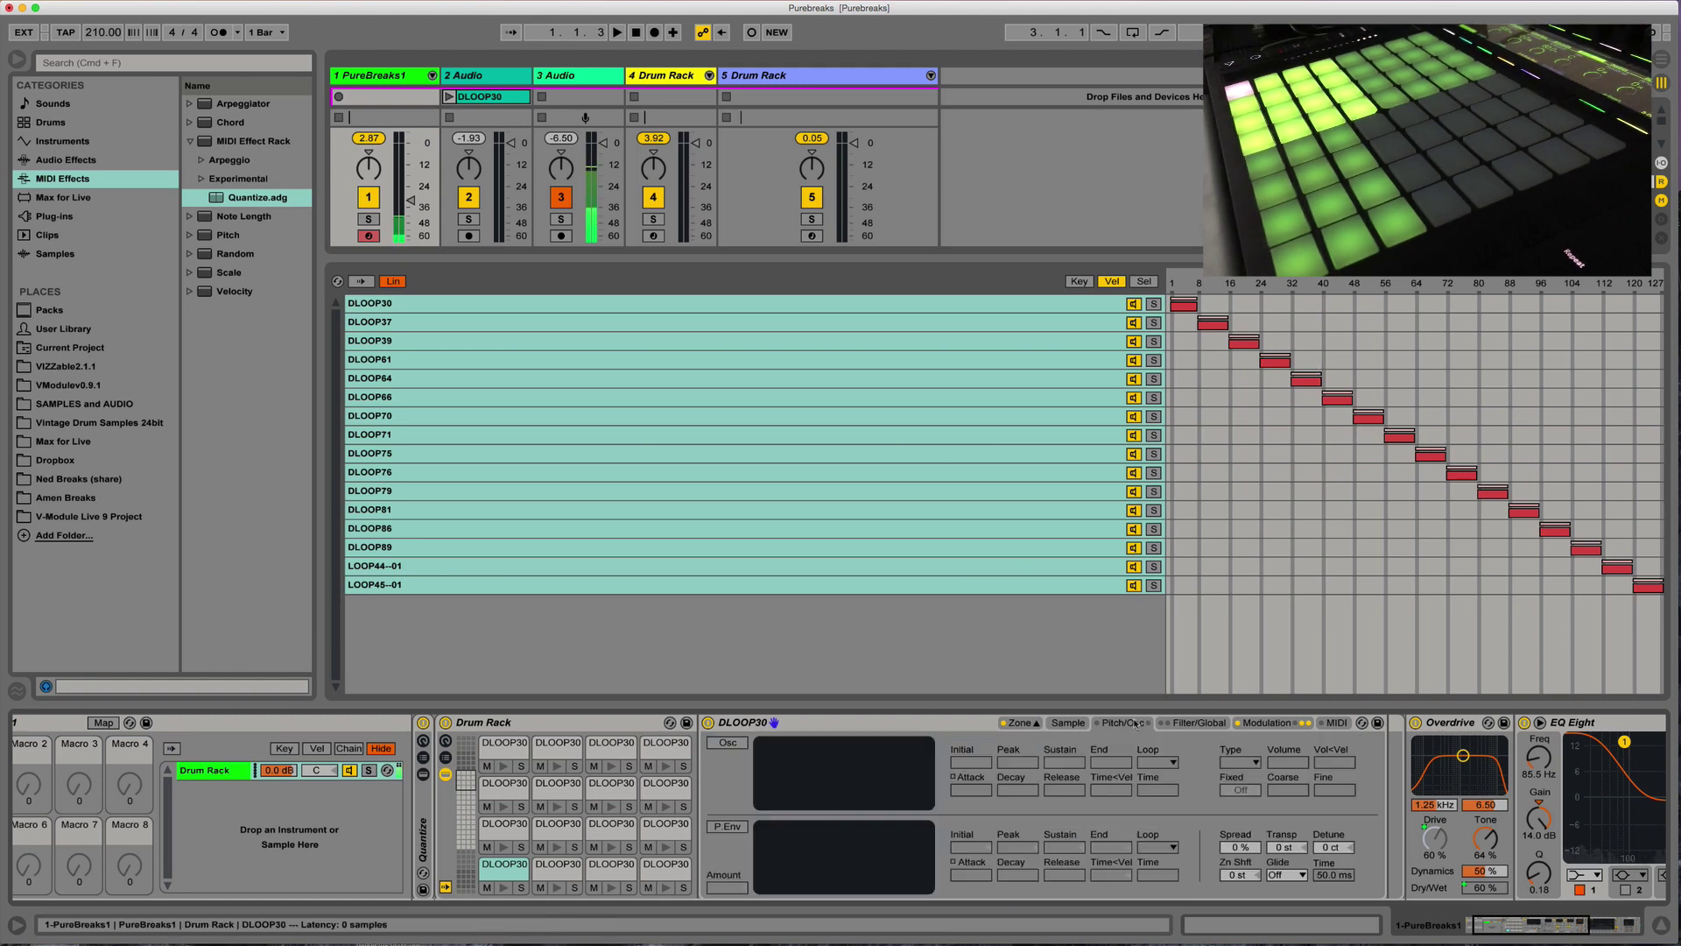
left_click(1191, 724)
left_click(1259, 724)
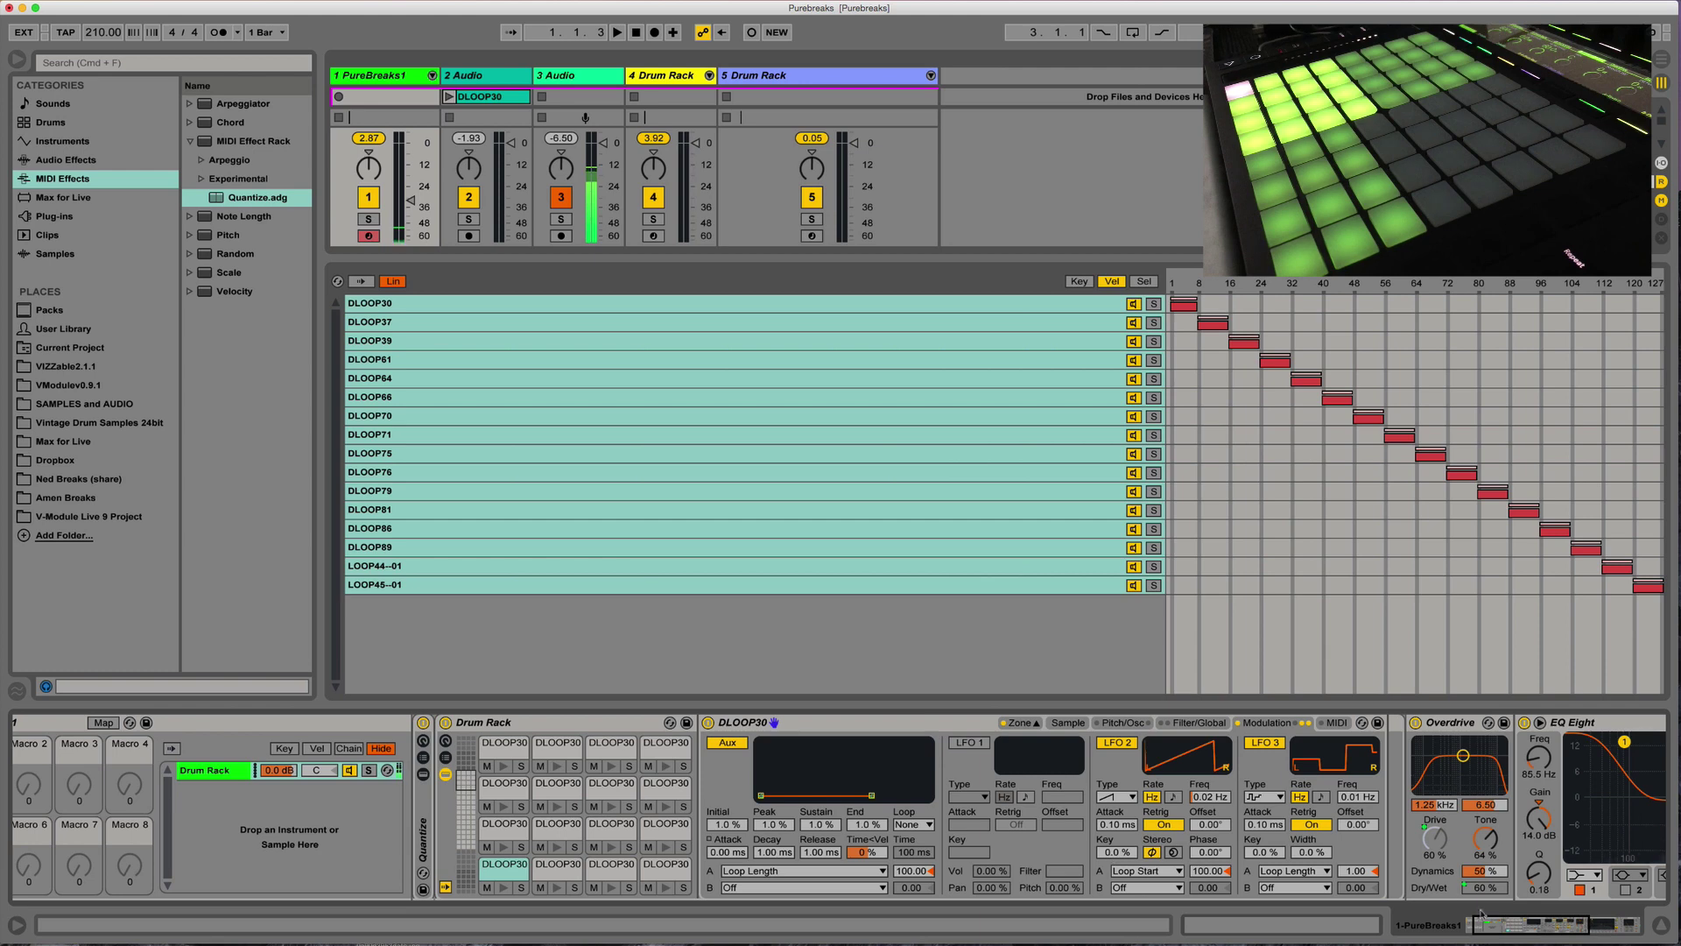
left_click(1408, 931)
double_click(97, 724)
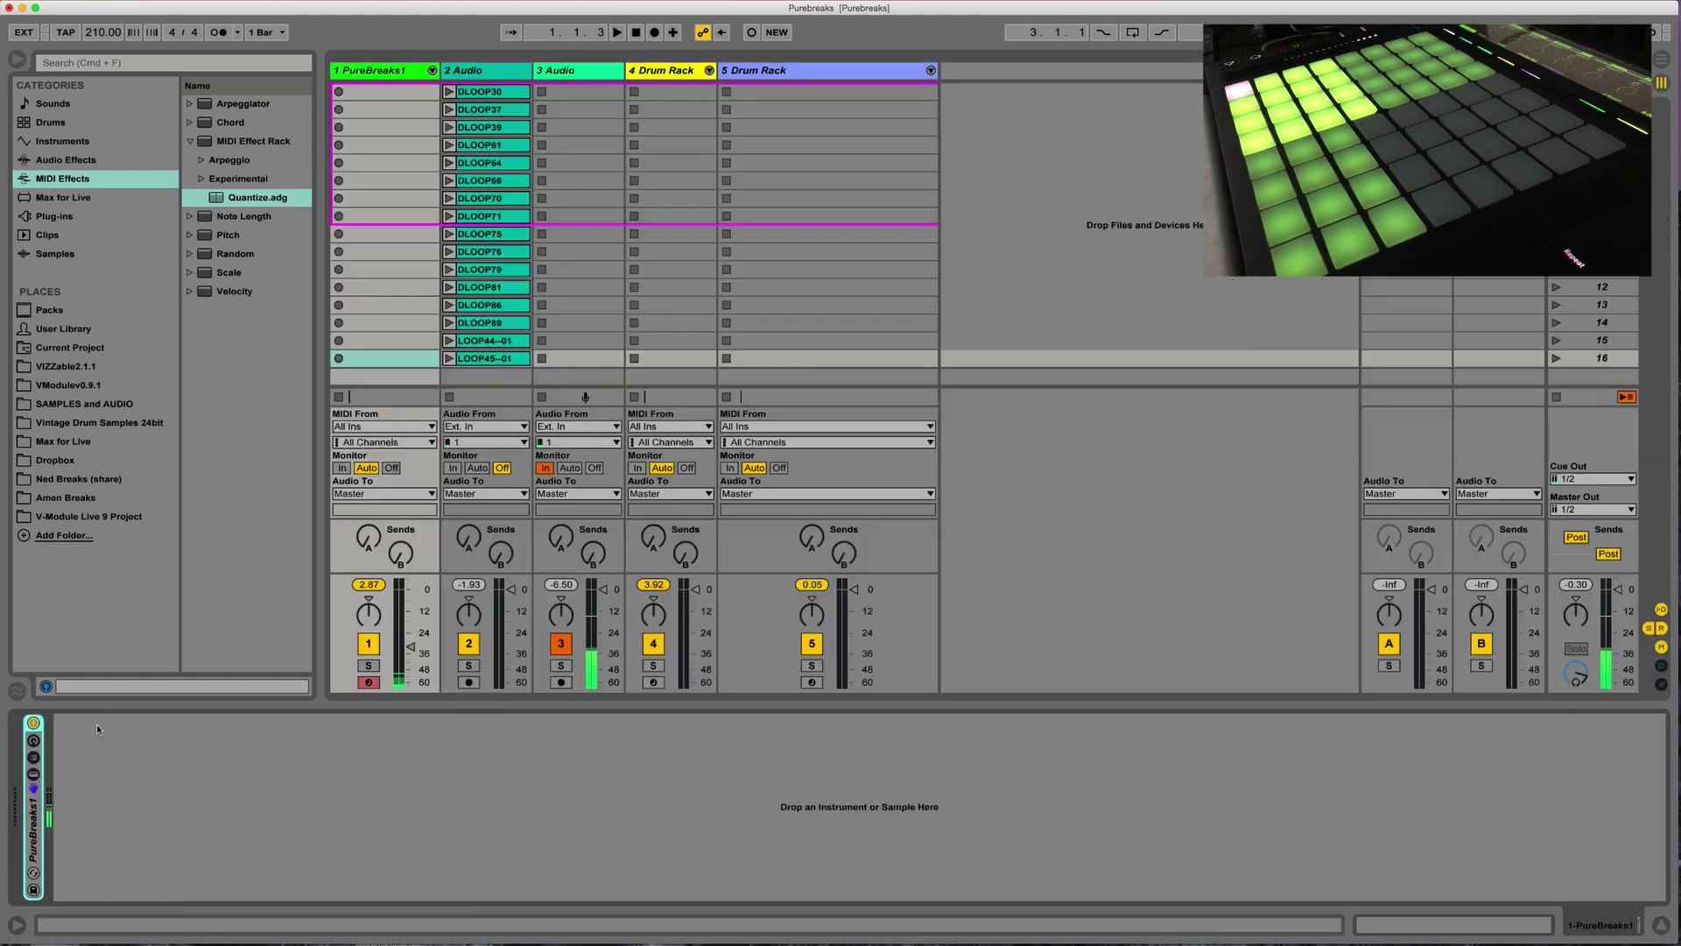
Step: Load a Simpler onto empty pad C5 of the 4 Drum Rack track's rack and convert it to a Sampler
left_click(659, 72)
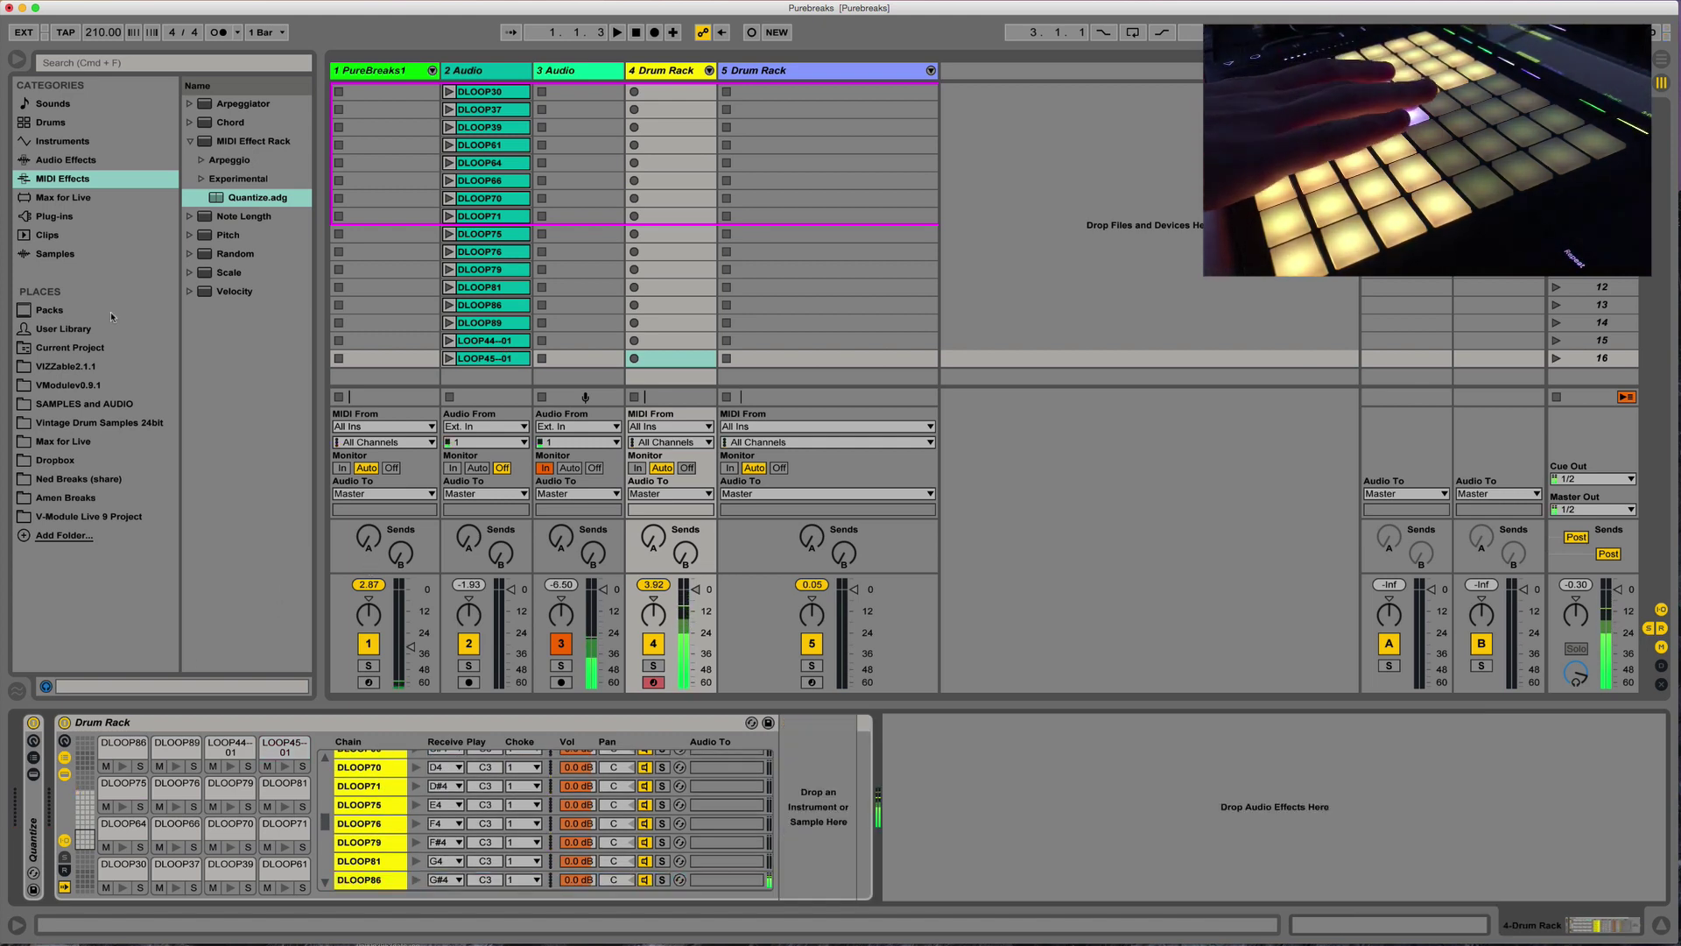
left_click(50, 141)
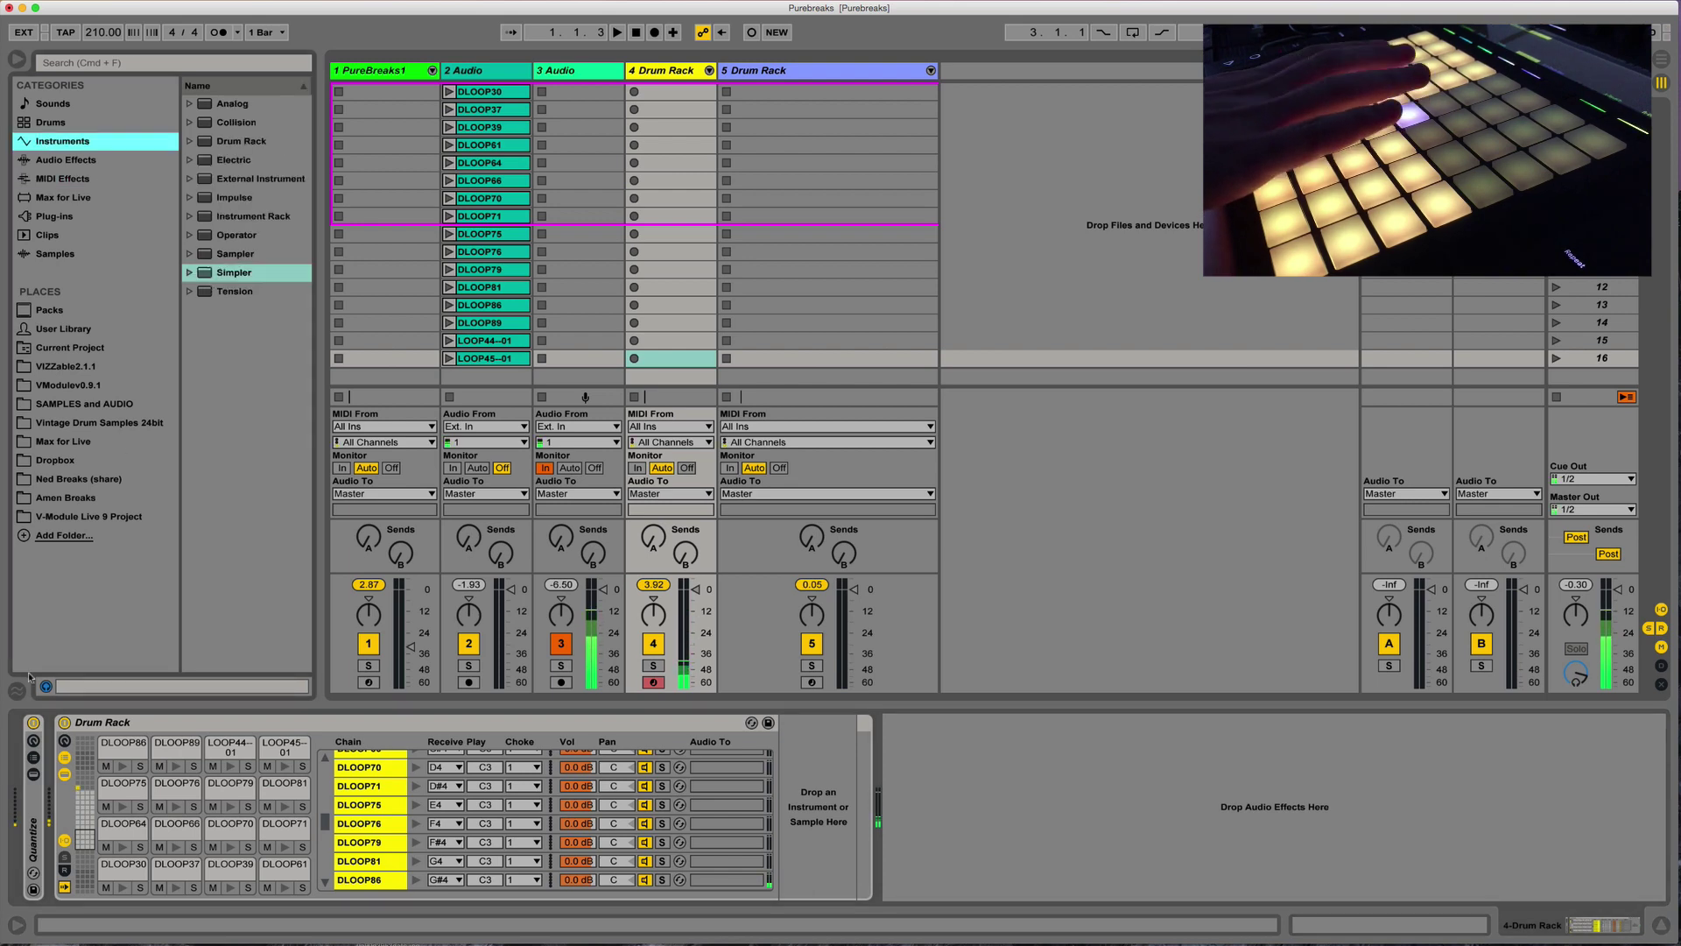
left_click(84, 784)
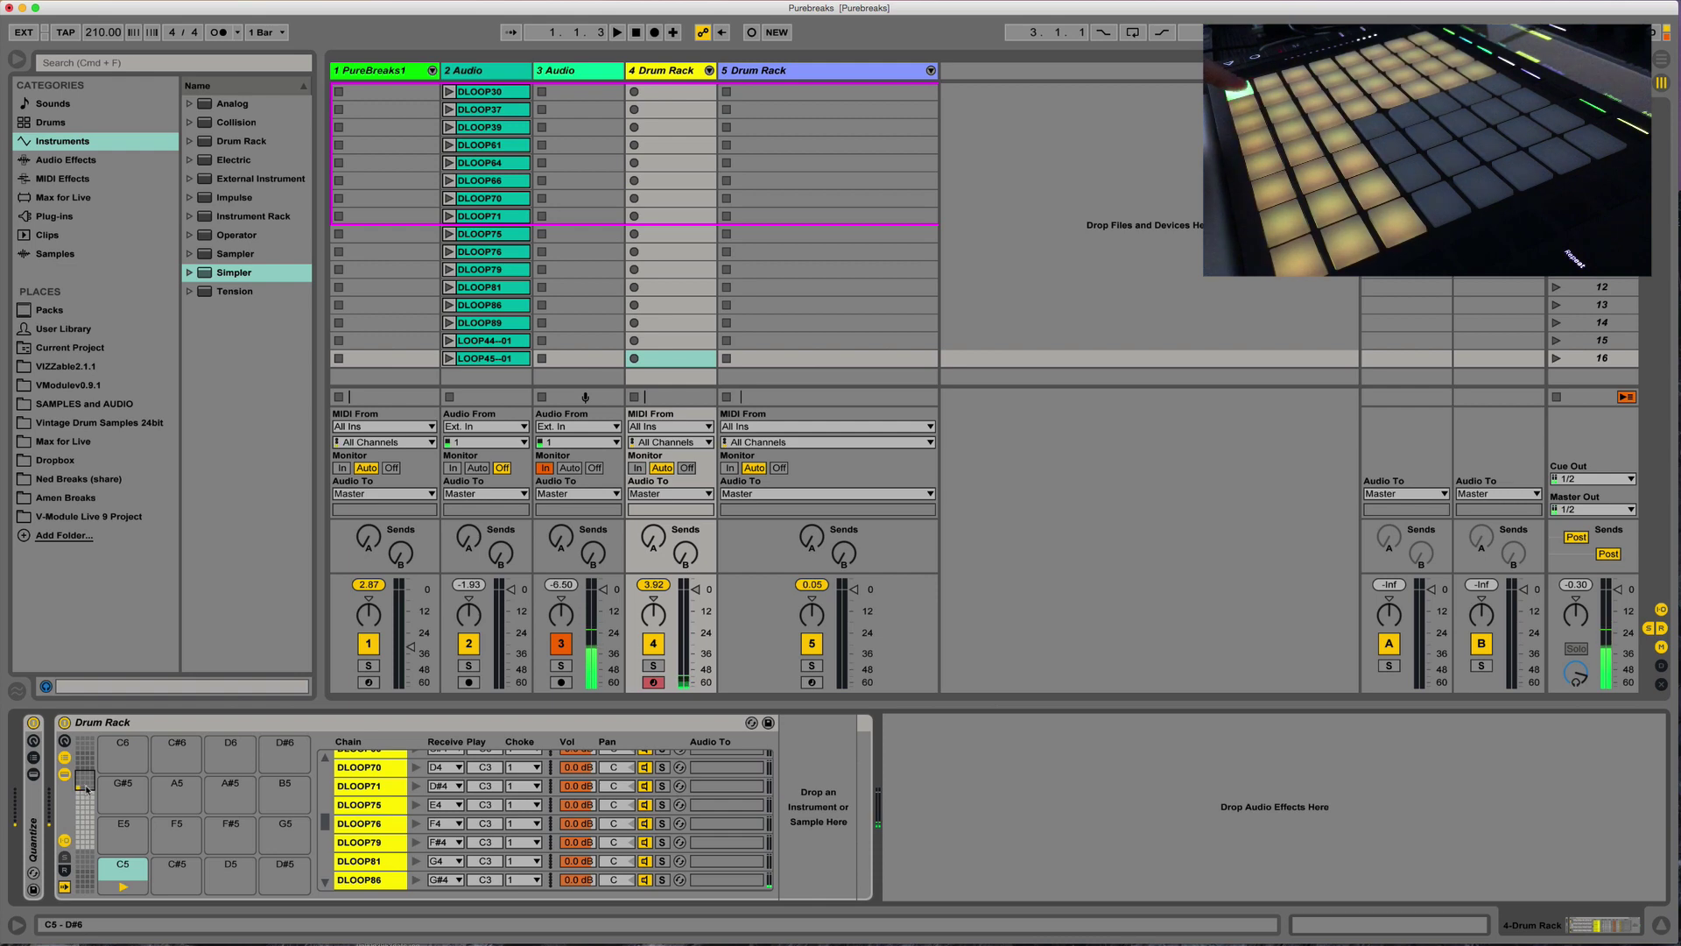
left_click_drag(206, 275, 121, 864)
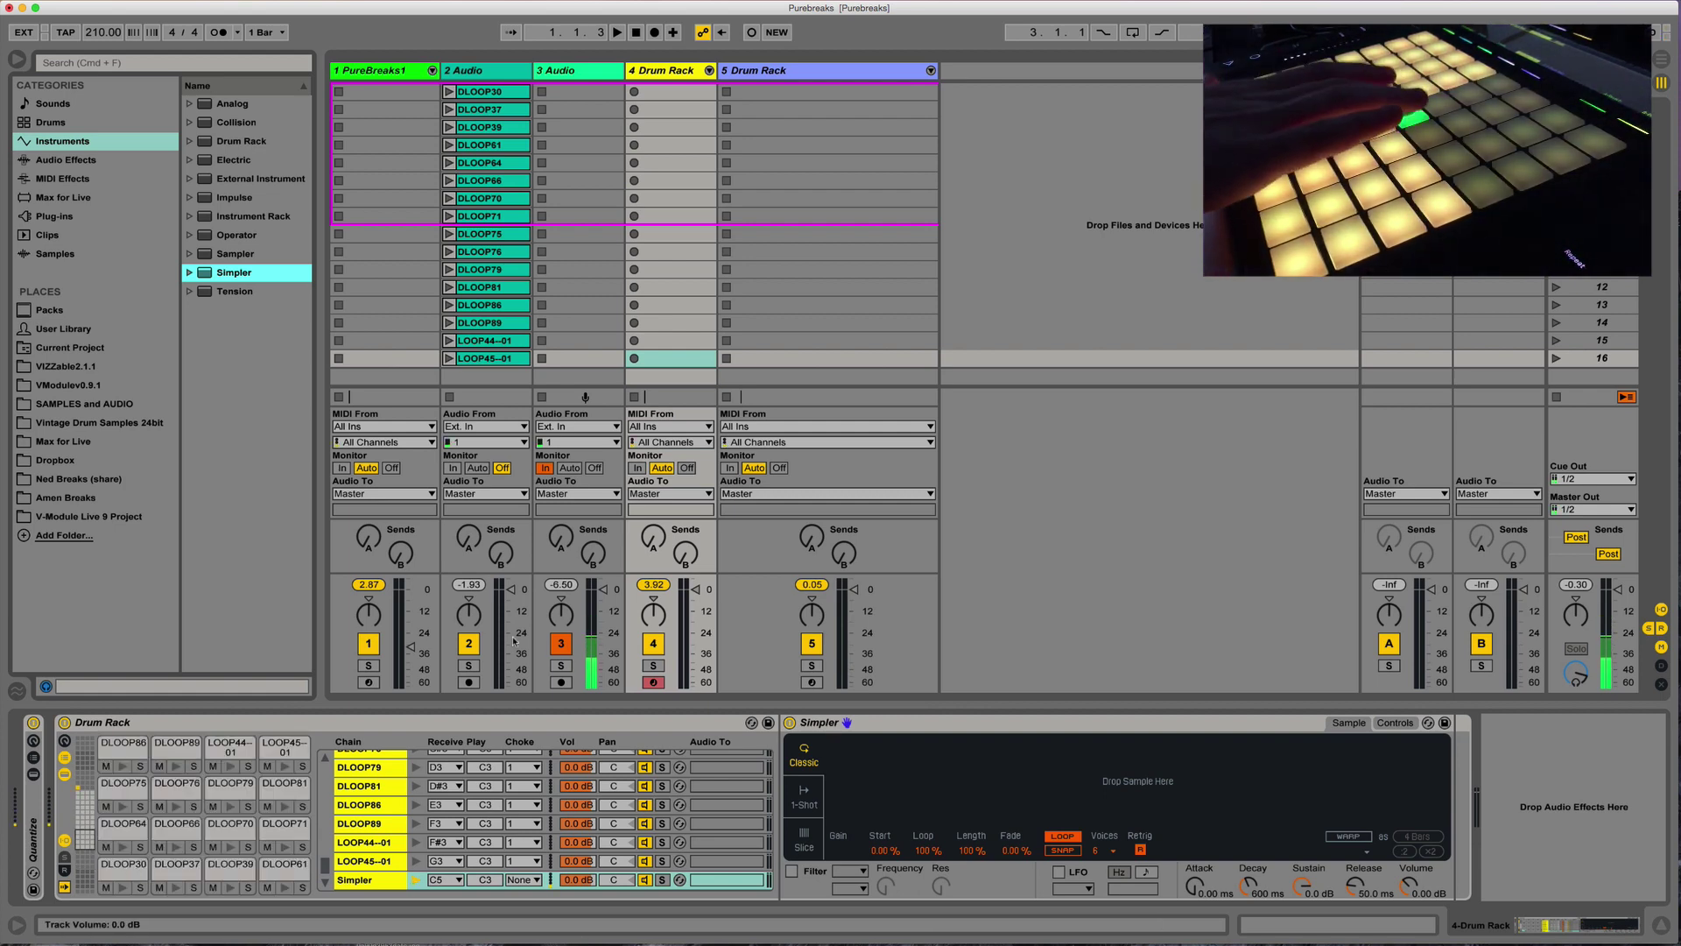
right_click(908, 724)
left_click(953, 712)
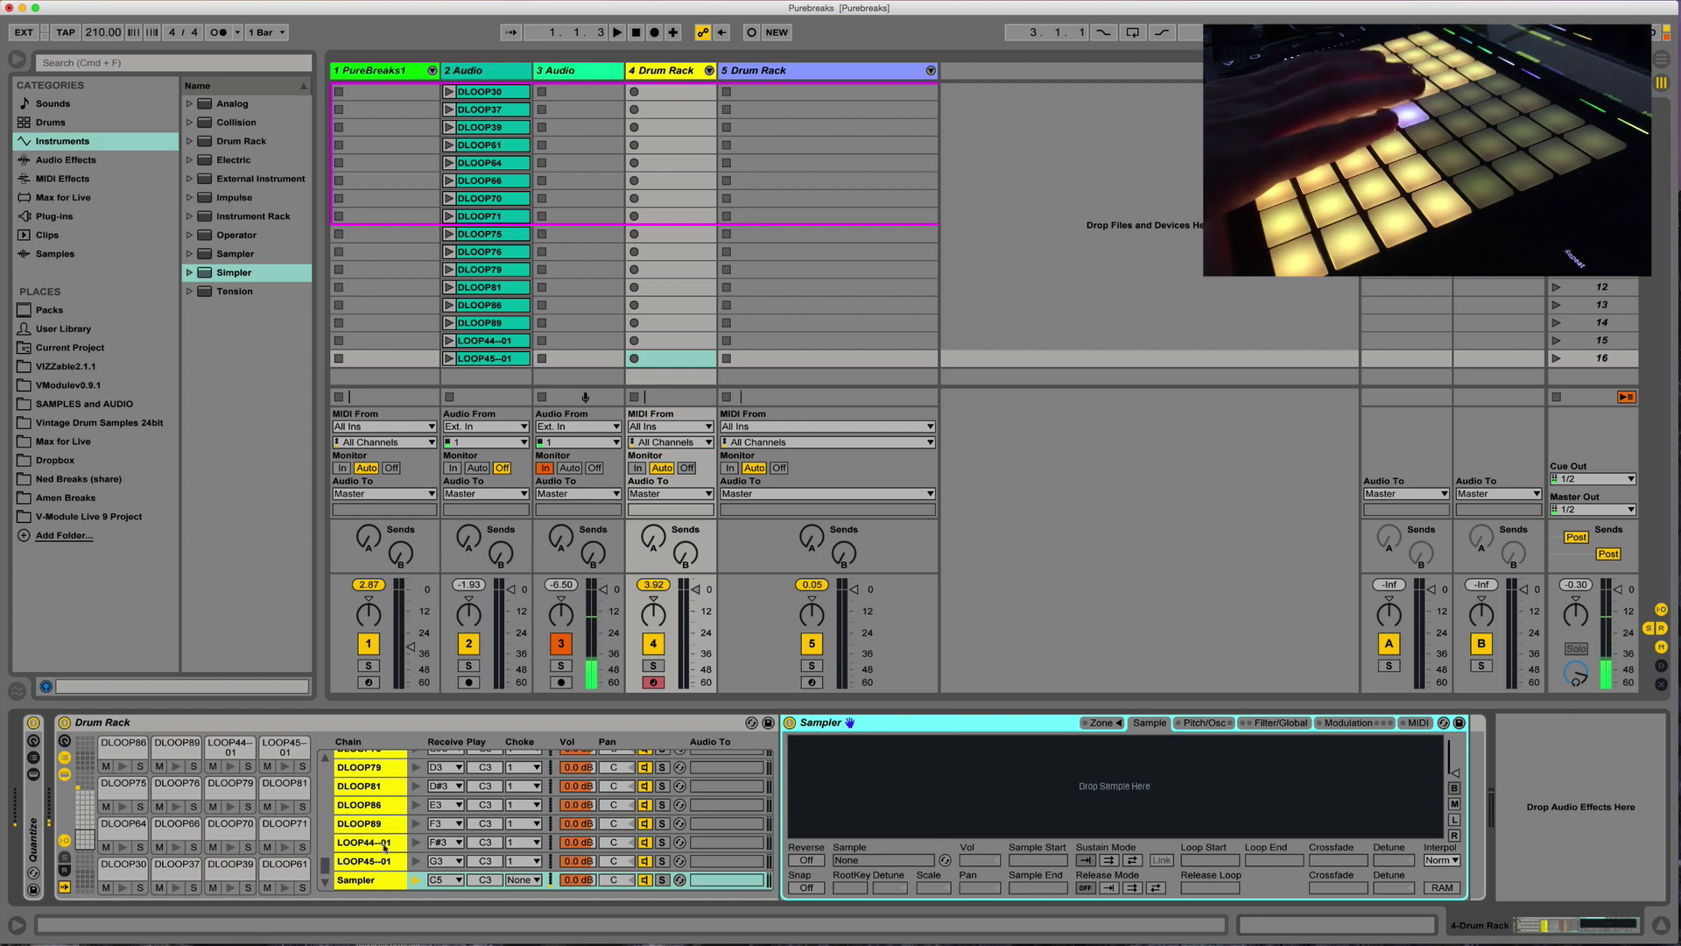
Step: Load all sixteen loop clips from the 2 Audio track, DLOOP30 to LOOP45--01, into the new Sampler's zone list
left_click(369, 880)
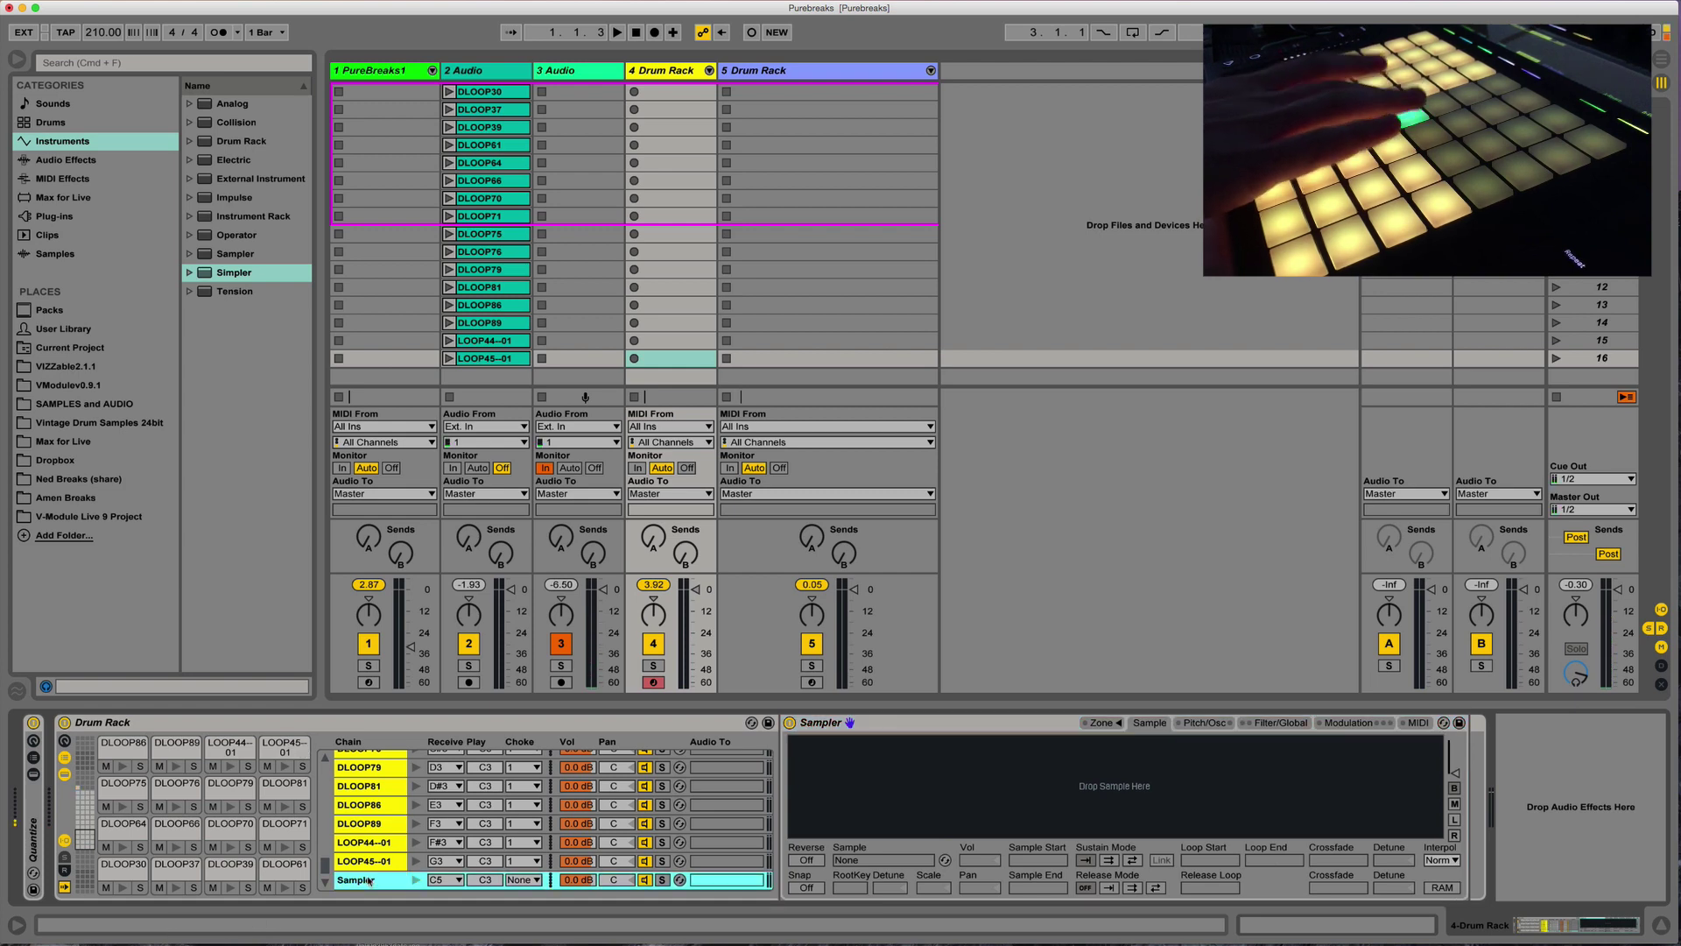
left_click(1093, 723)
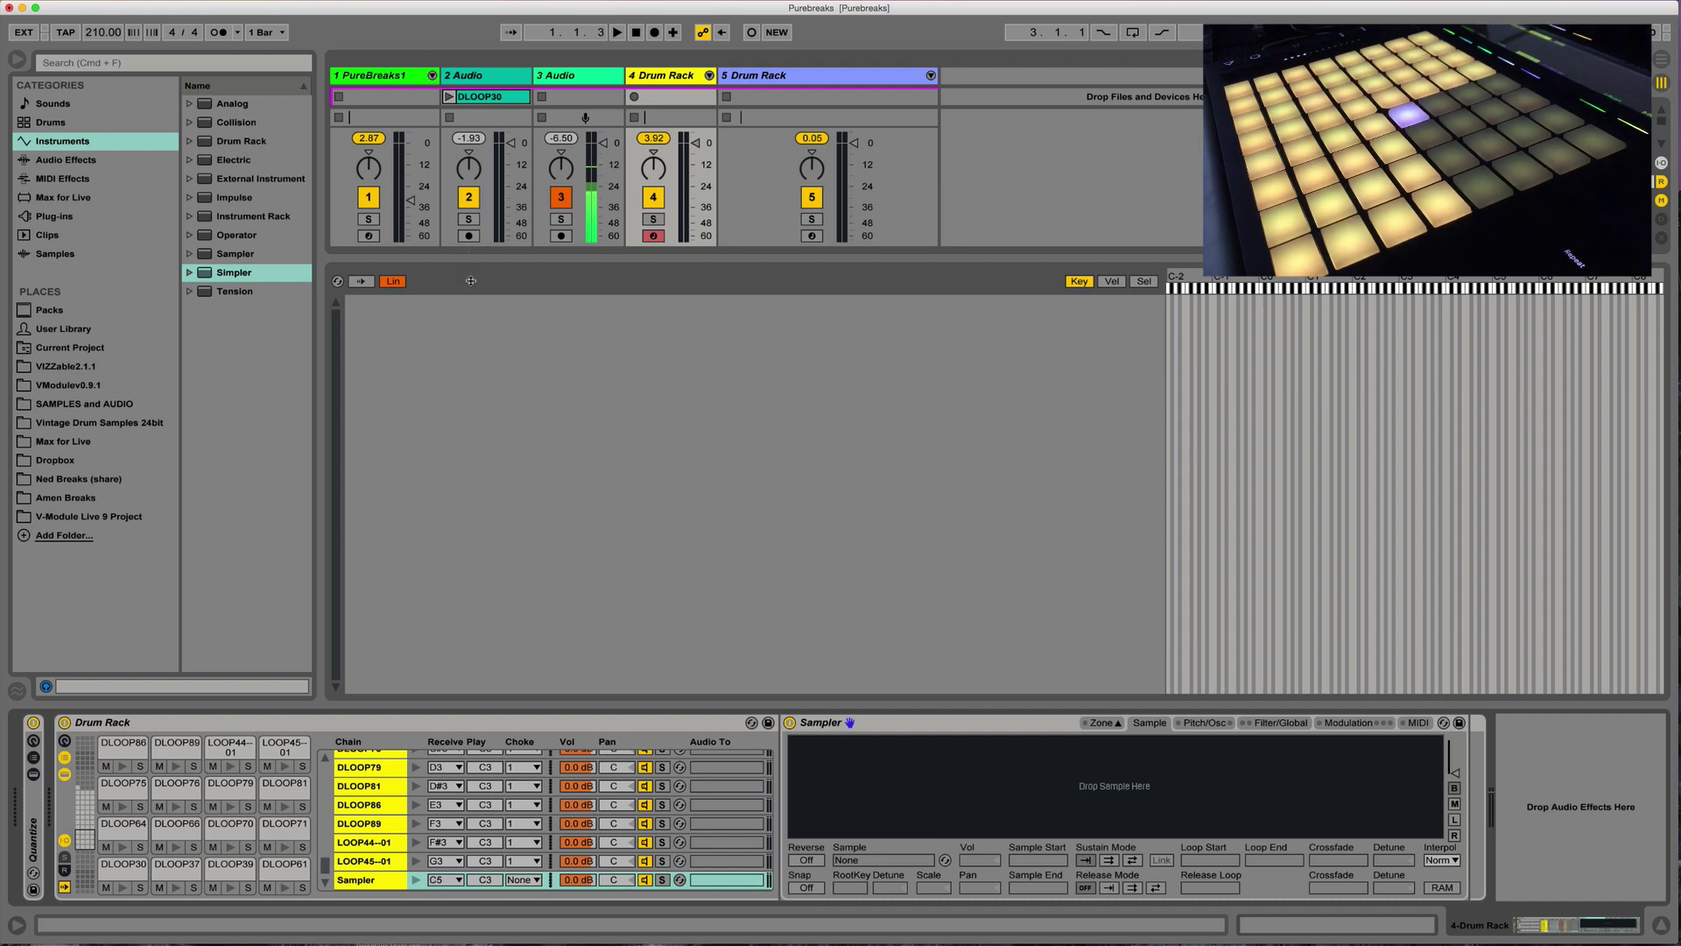
left_click_drag(471, 281, 460, 569)
left_click(482, 91)
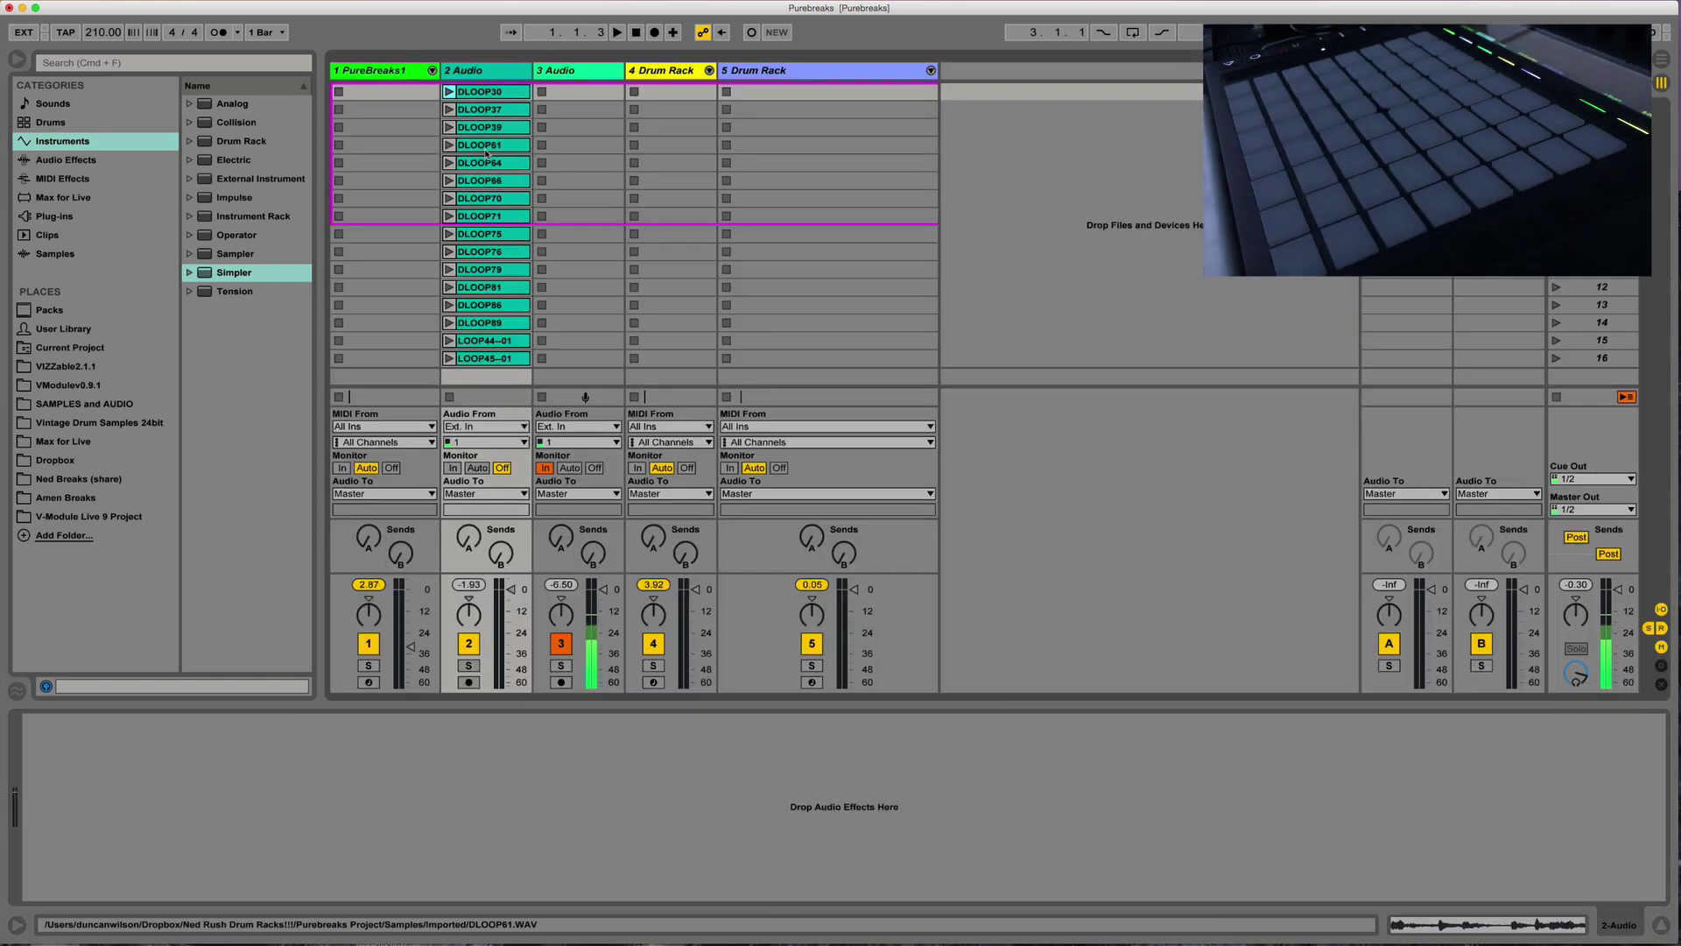
left_click(487, 358, "shift")
left_click_drag(487, 93, 870, 78)
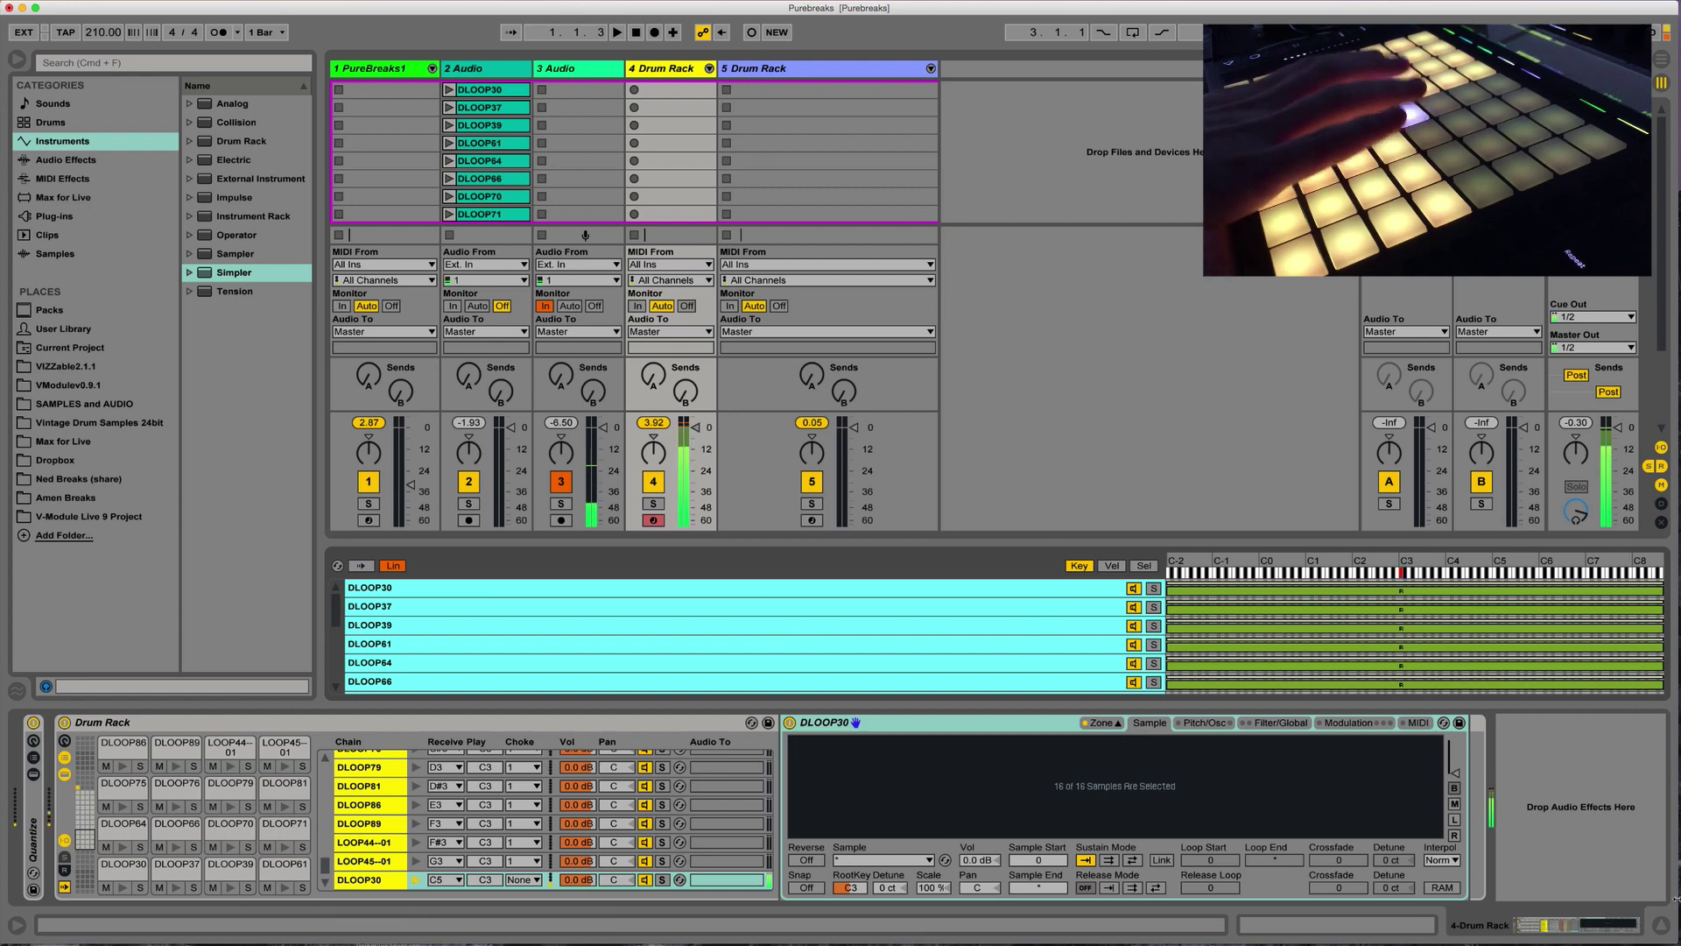
Step: Distribute the velocity ranges of the sixteen samples equally in the Sampler's zone editor
left_click_drag(1039, 541, 1039, 181)
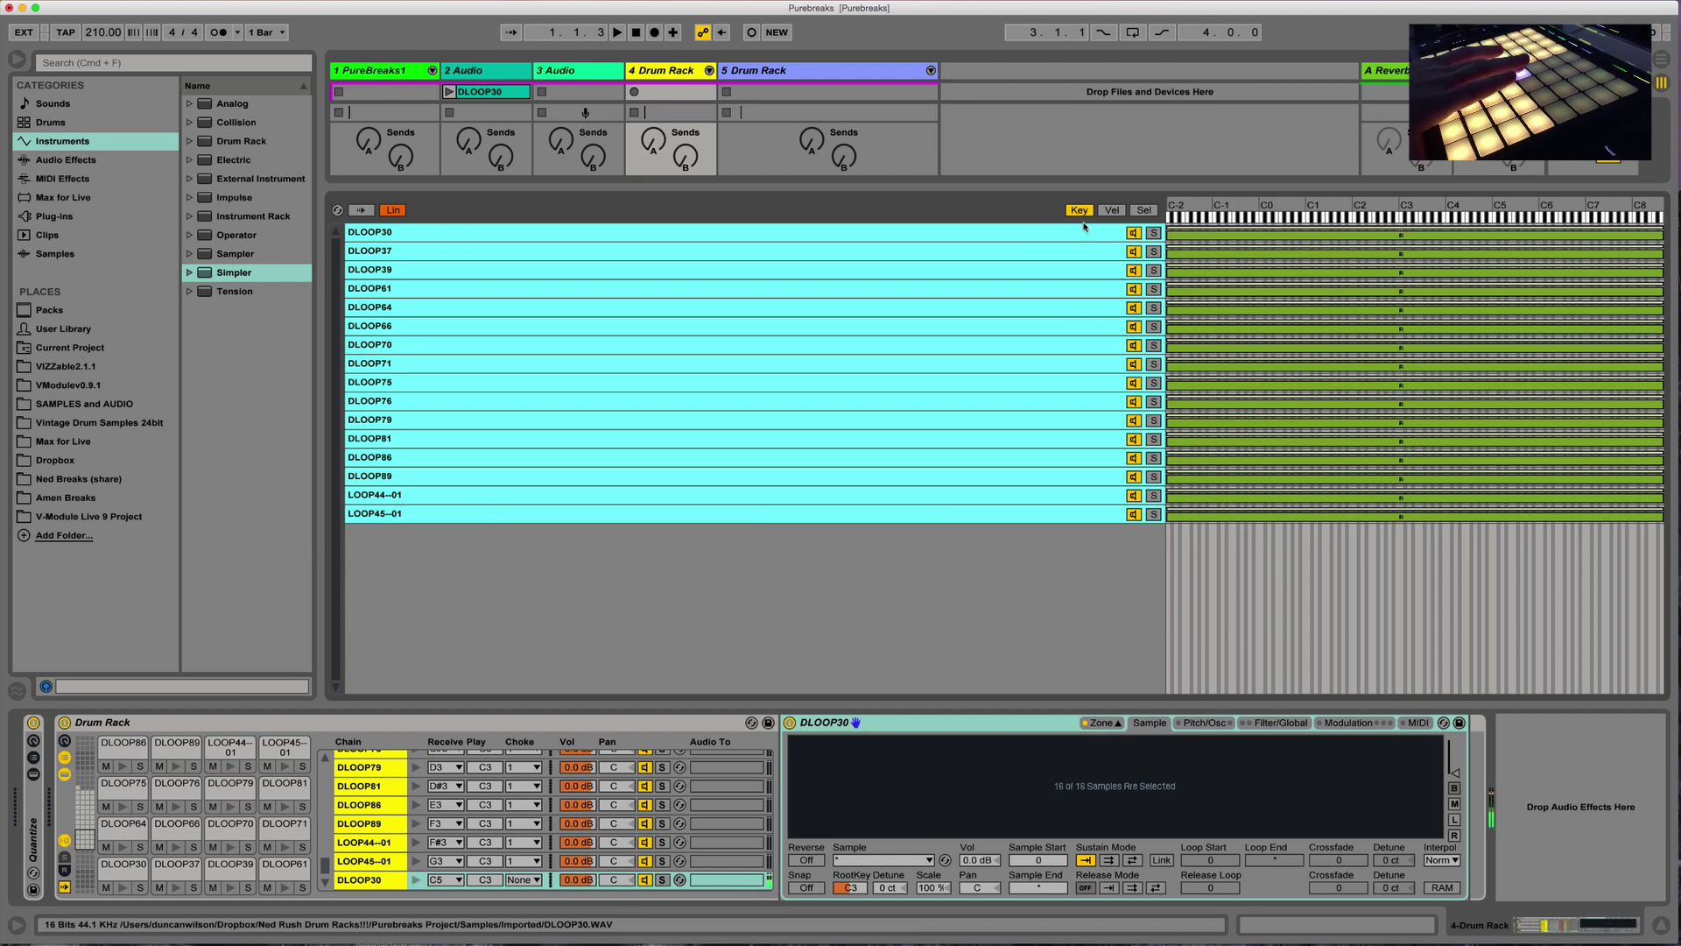
left_click(1113, 212)
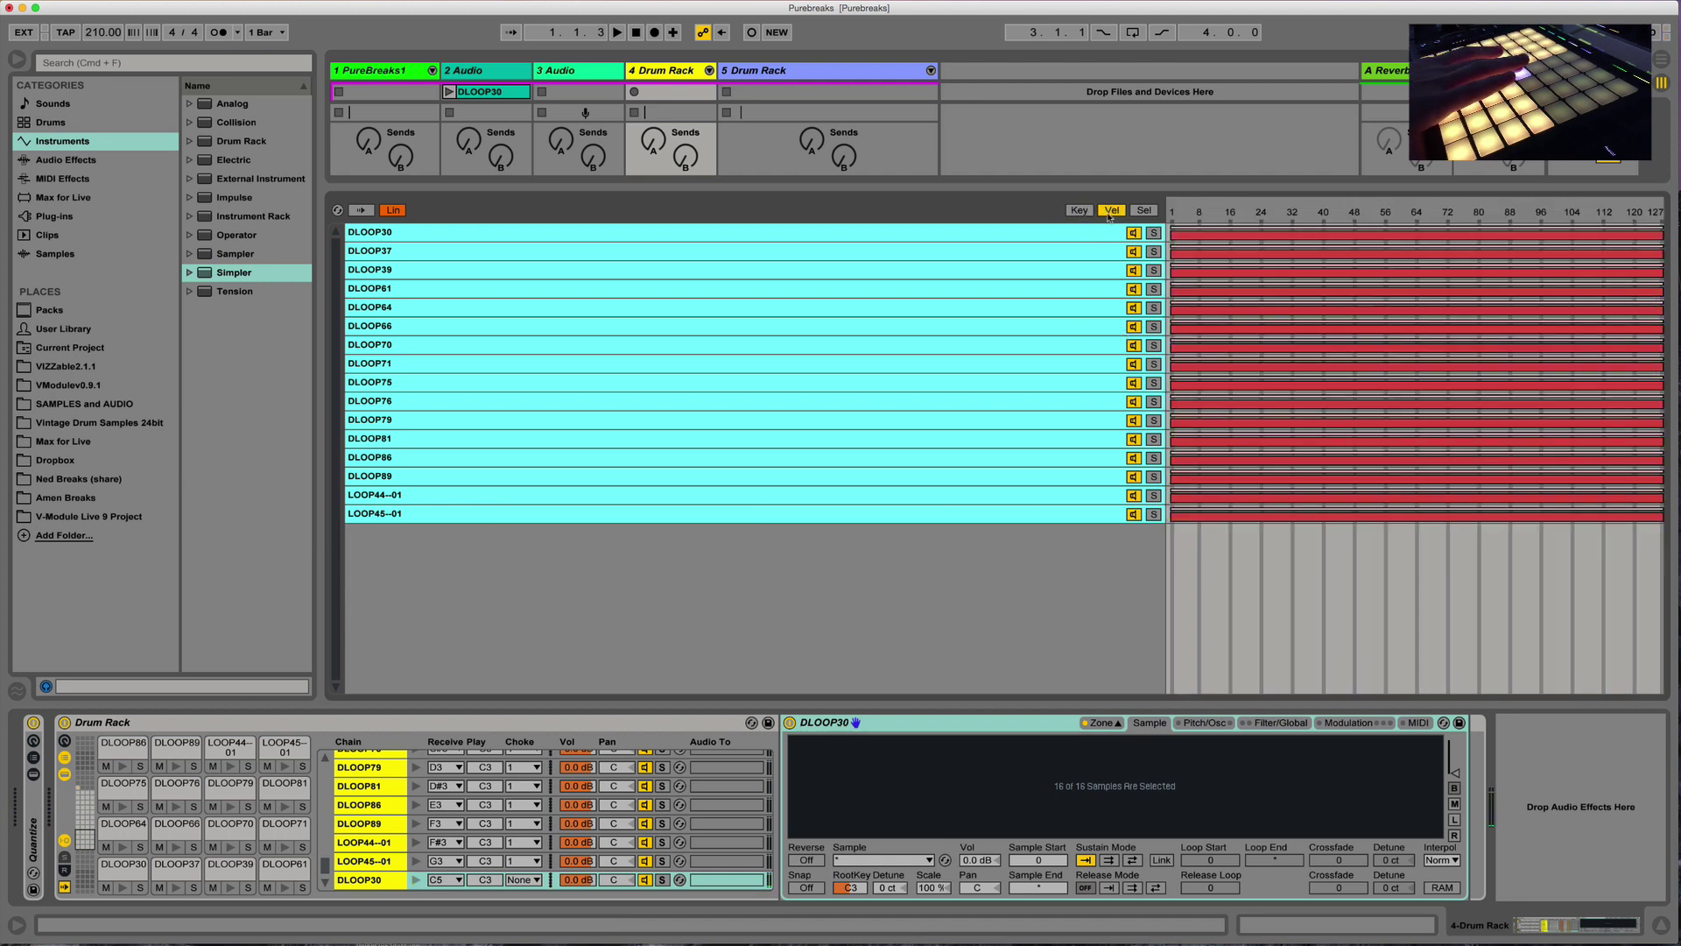
right_click(1083, 233)
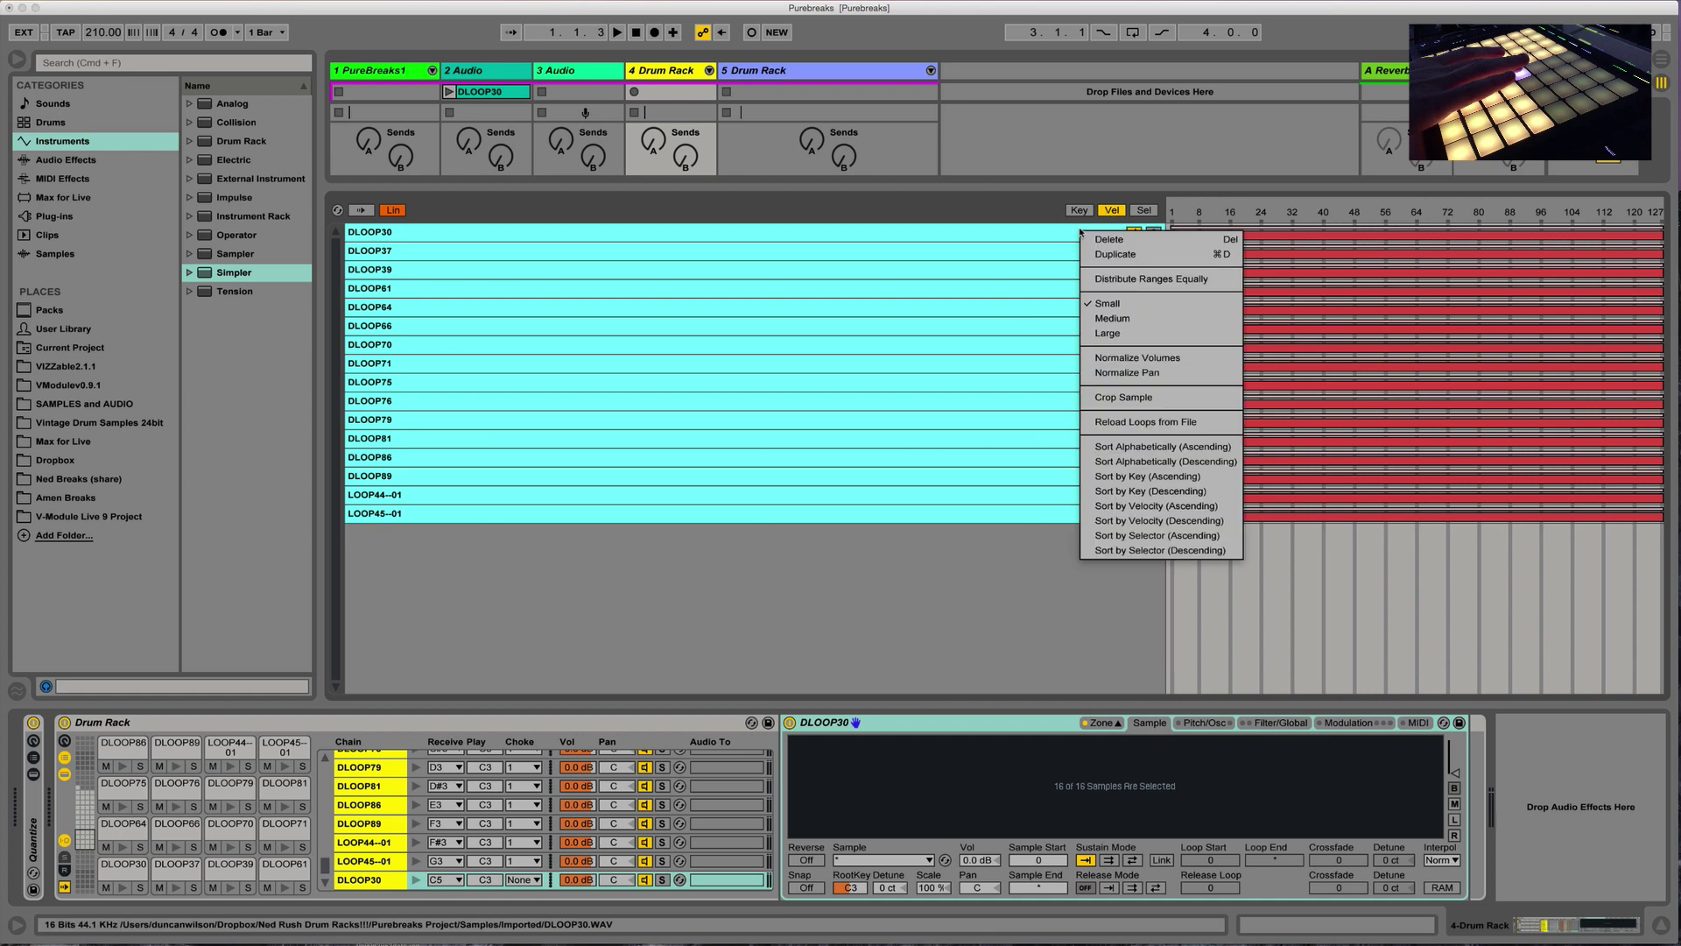
left_click(1107, 279)
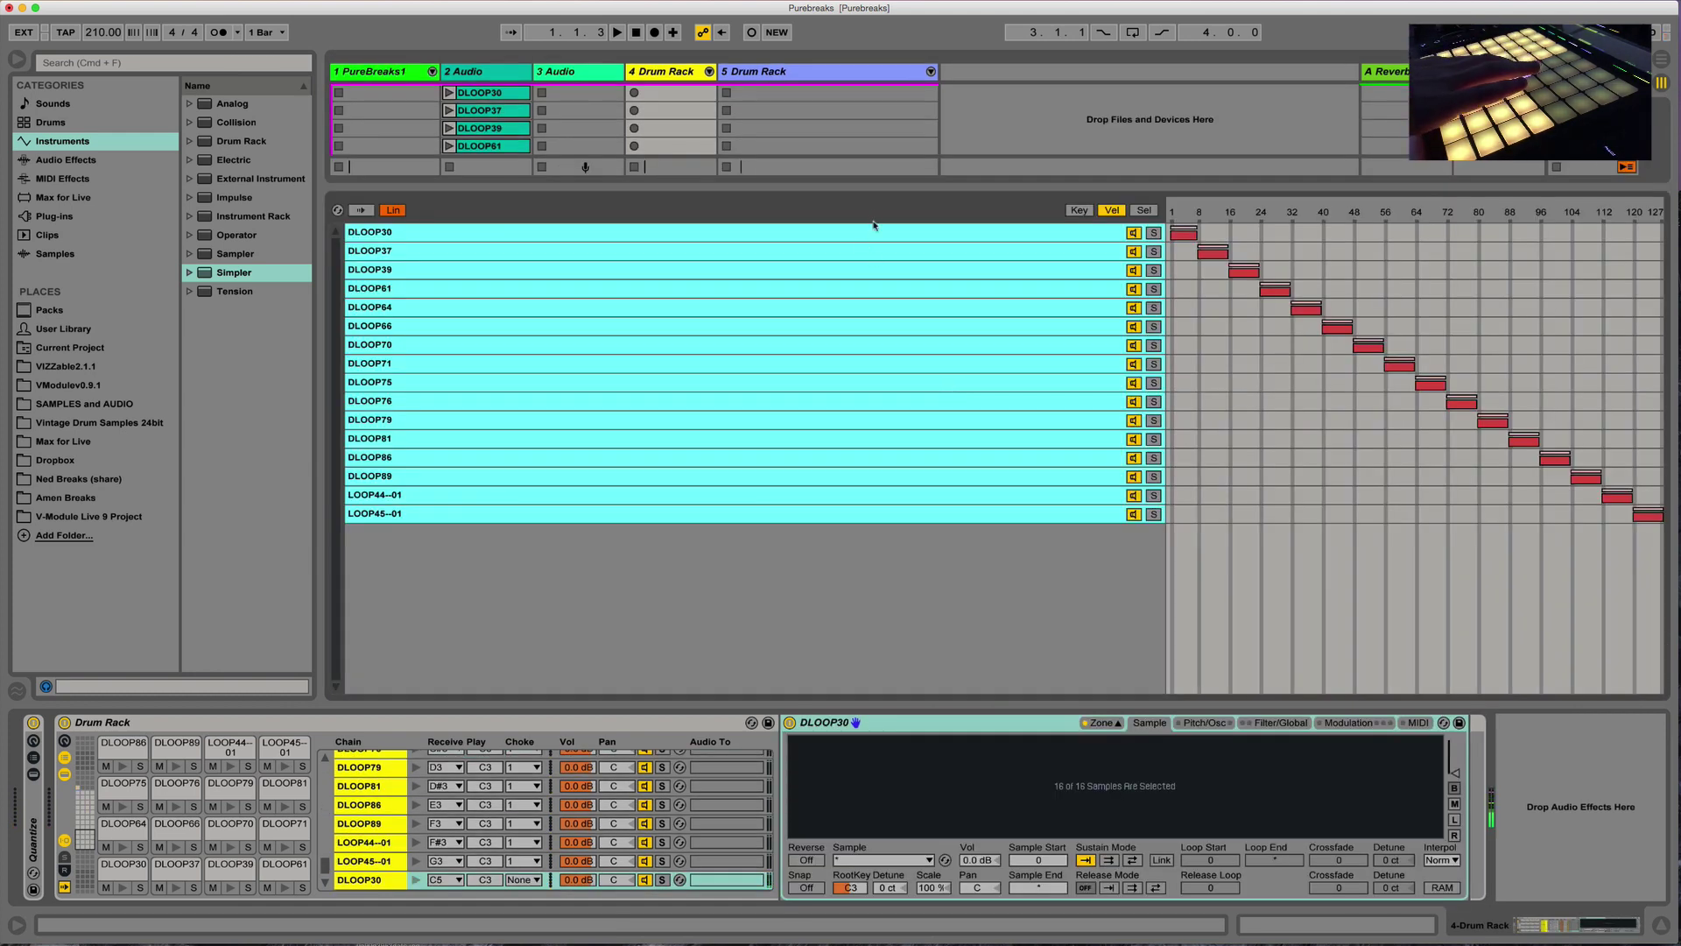
left_click_drag(872, 187, 876, 311)
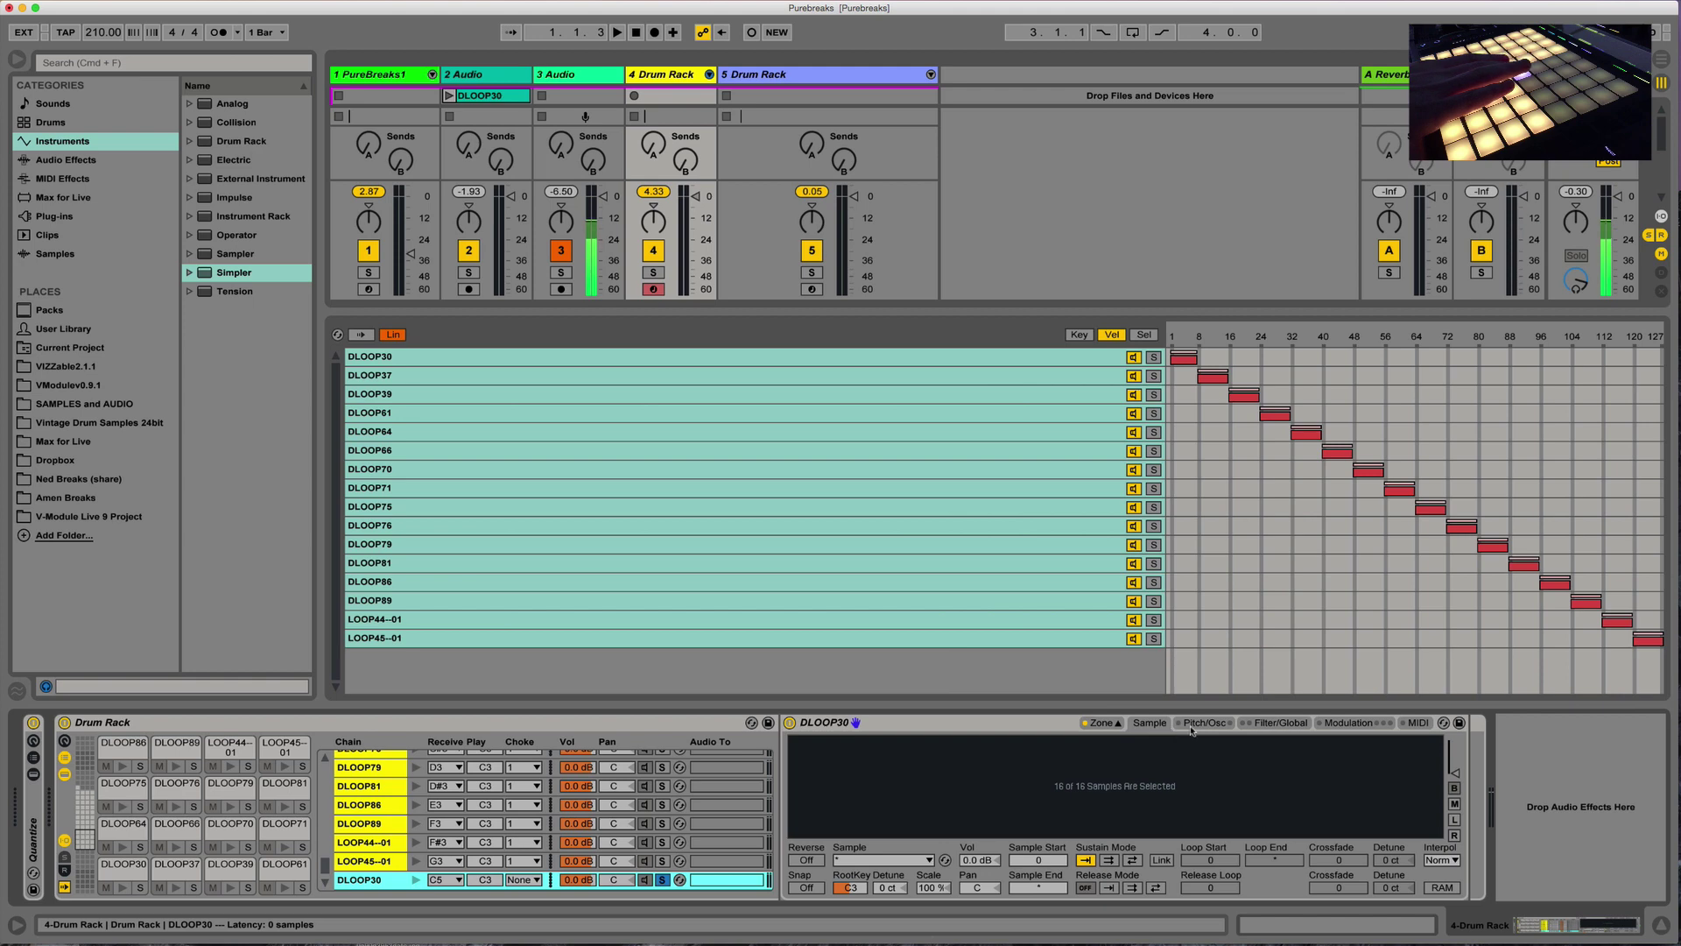
Step: View single samples in the zone list, and undo and redo the equal distribution of the velocity ranges
left_click(1105, 726)
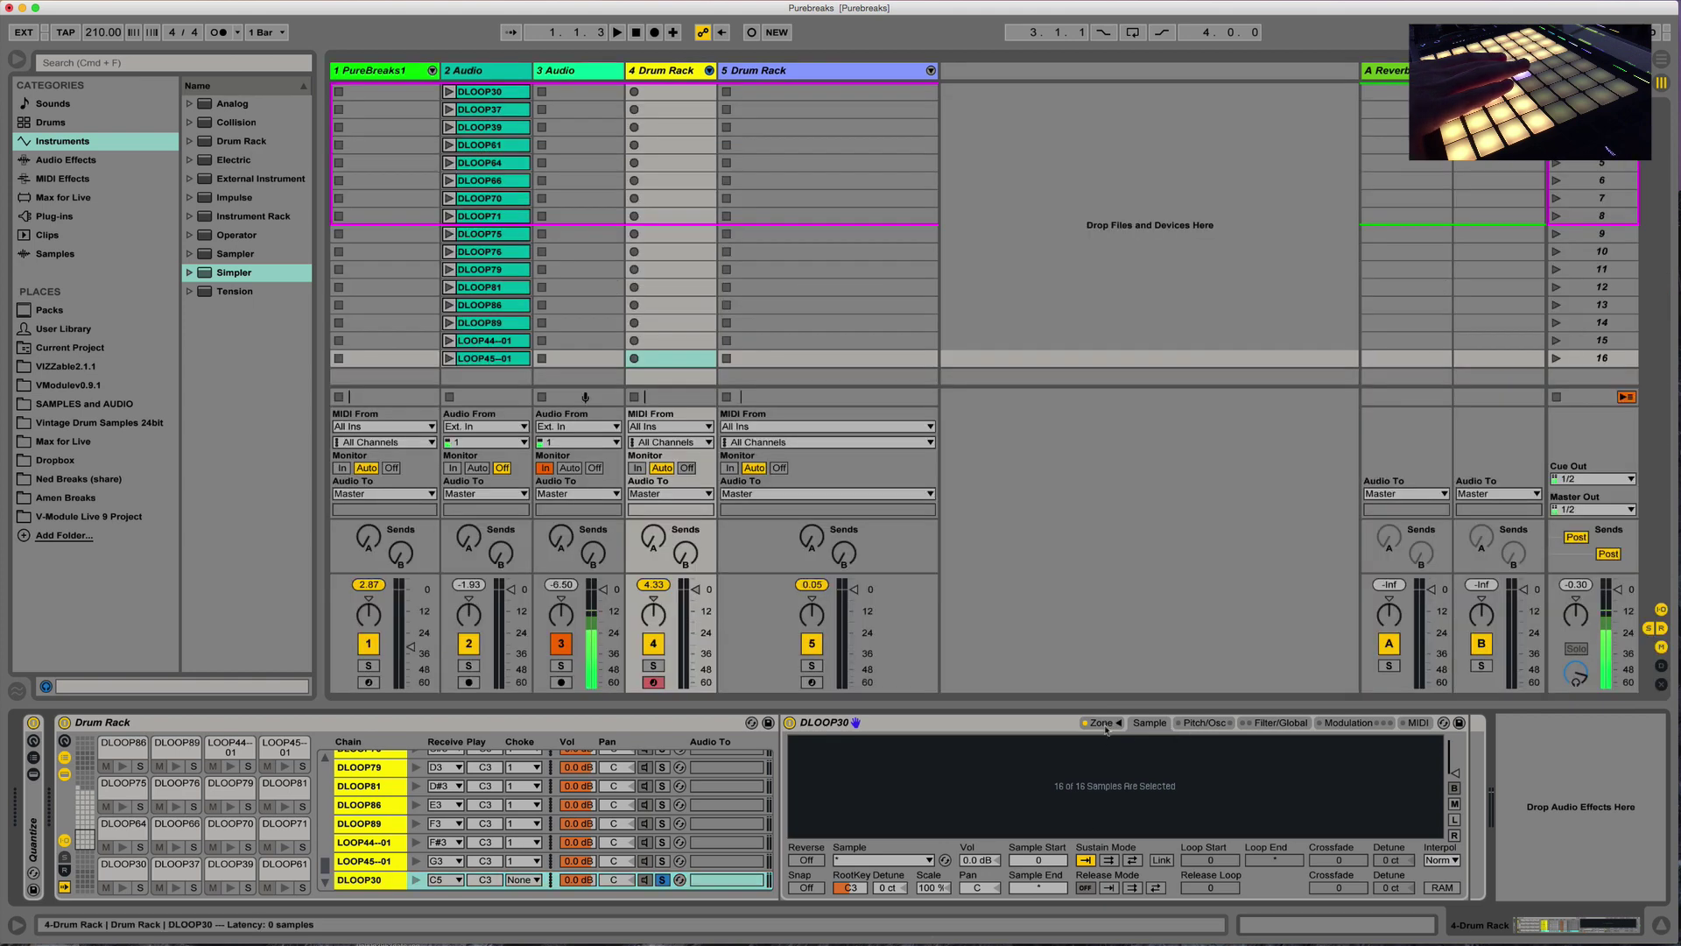
left_click(1106, 725)
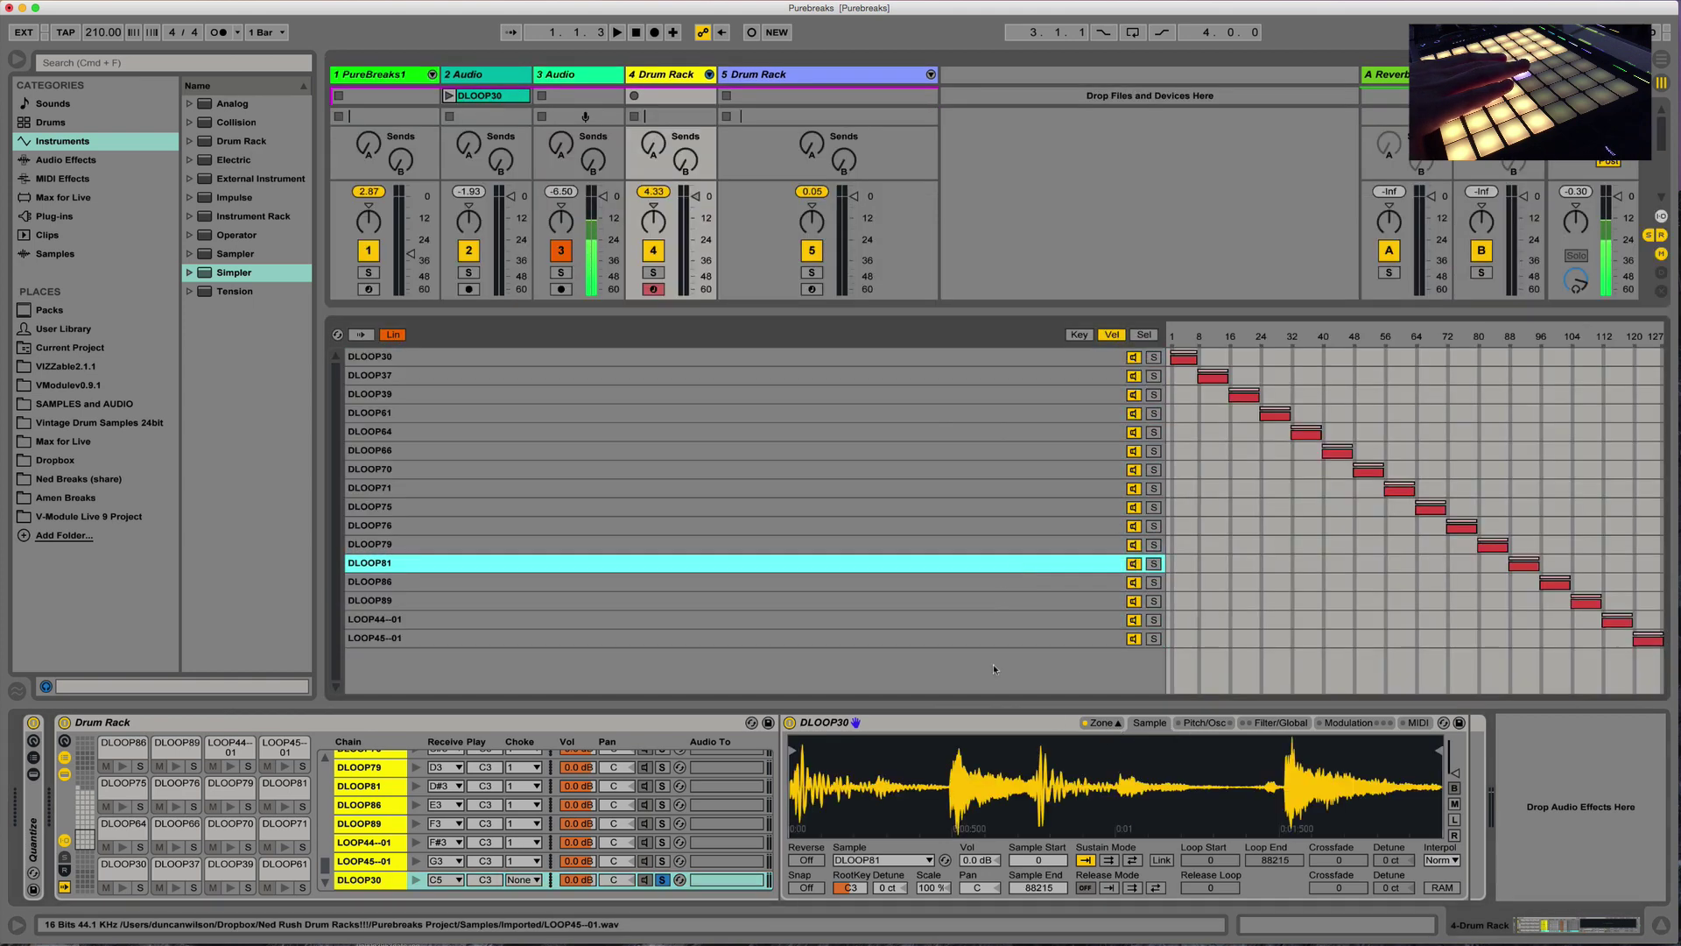
left_click(930, 525)
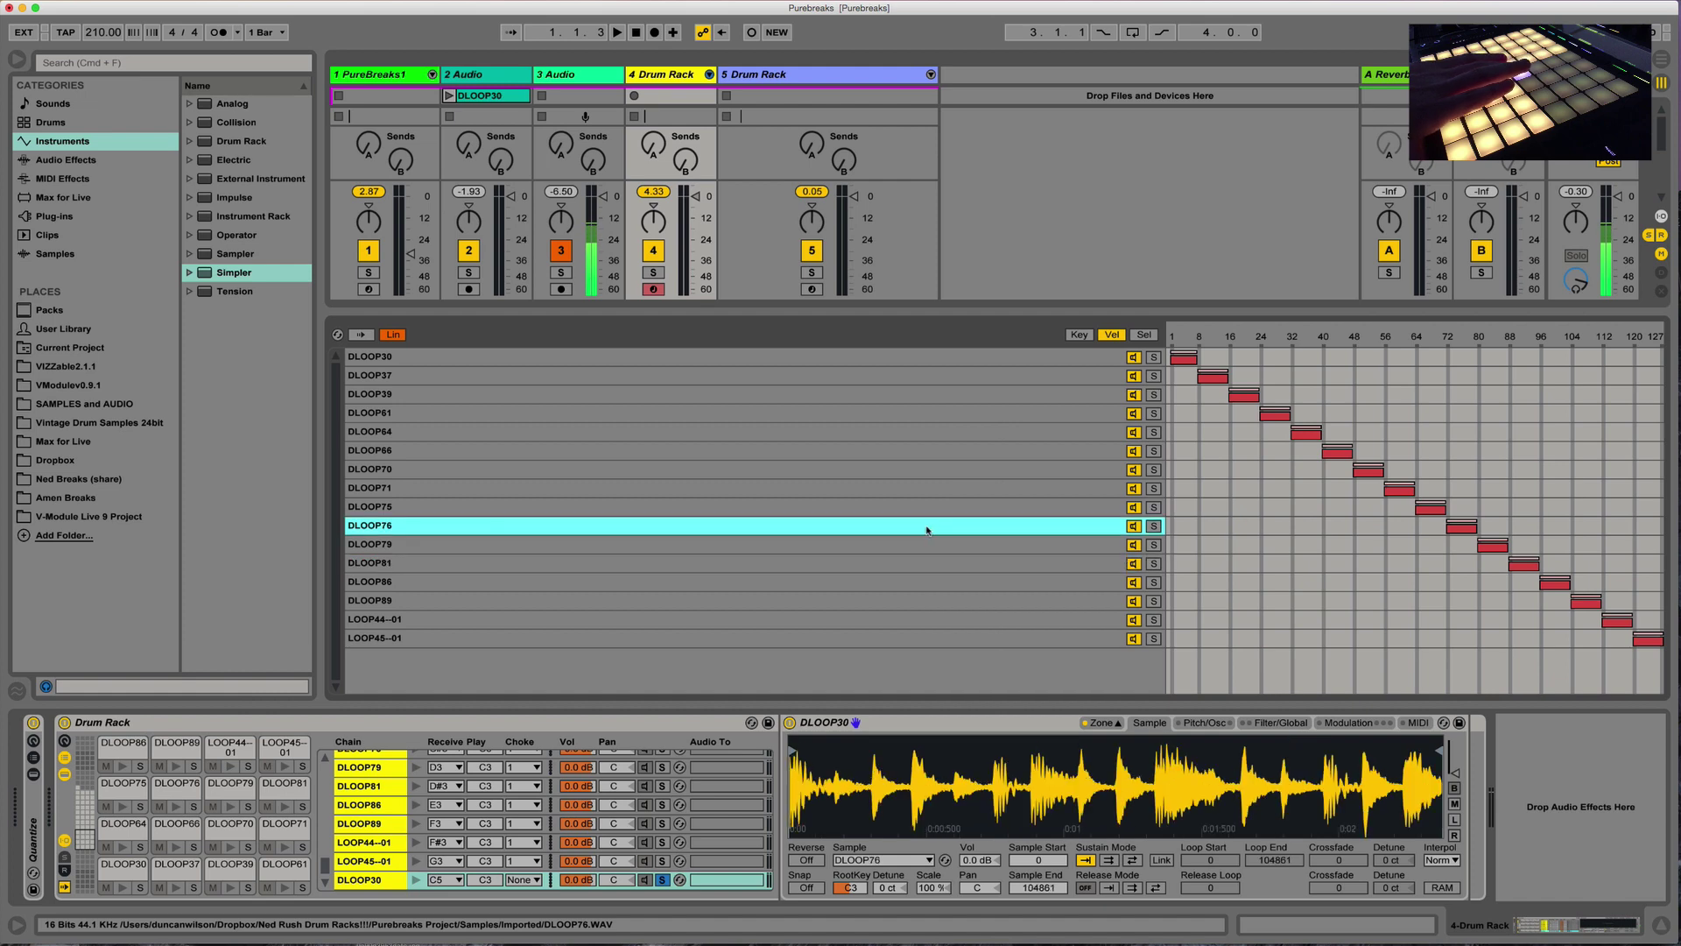
key("super+z")
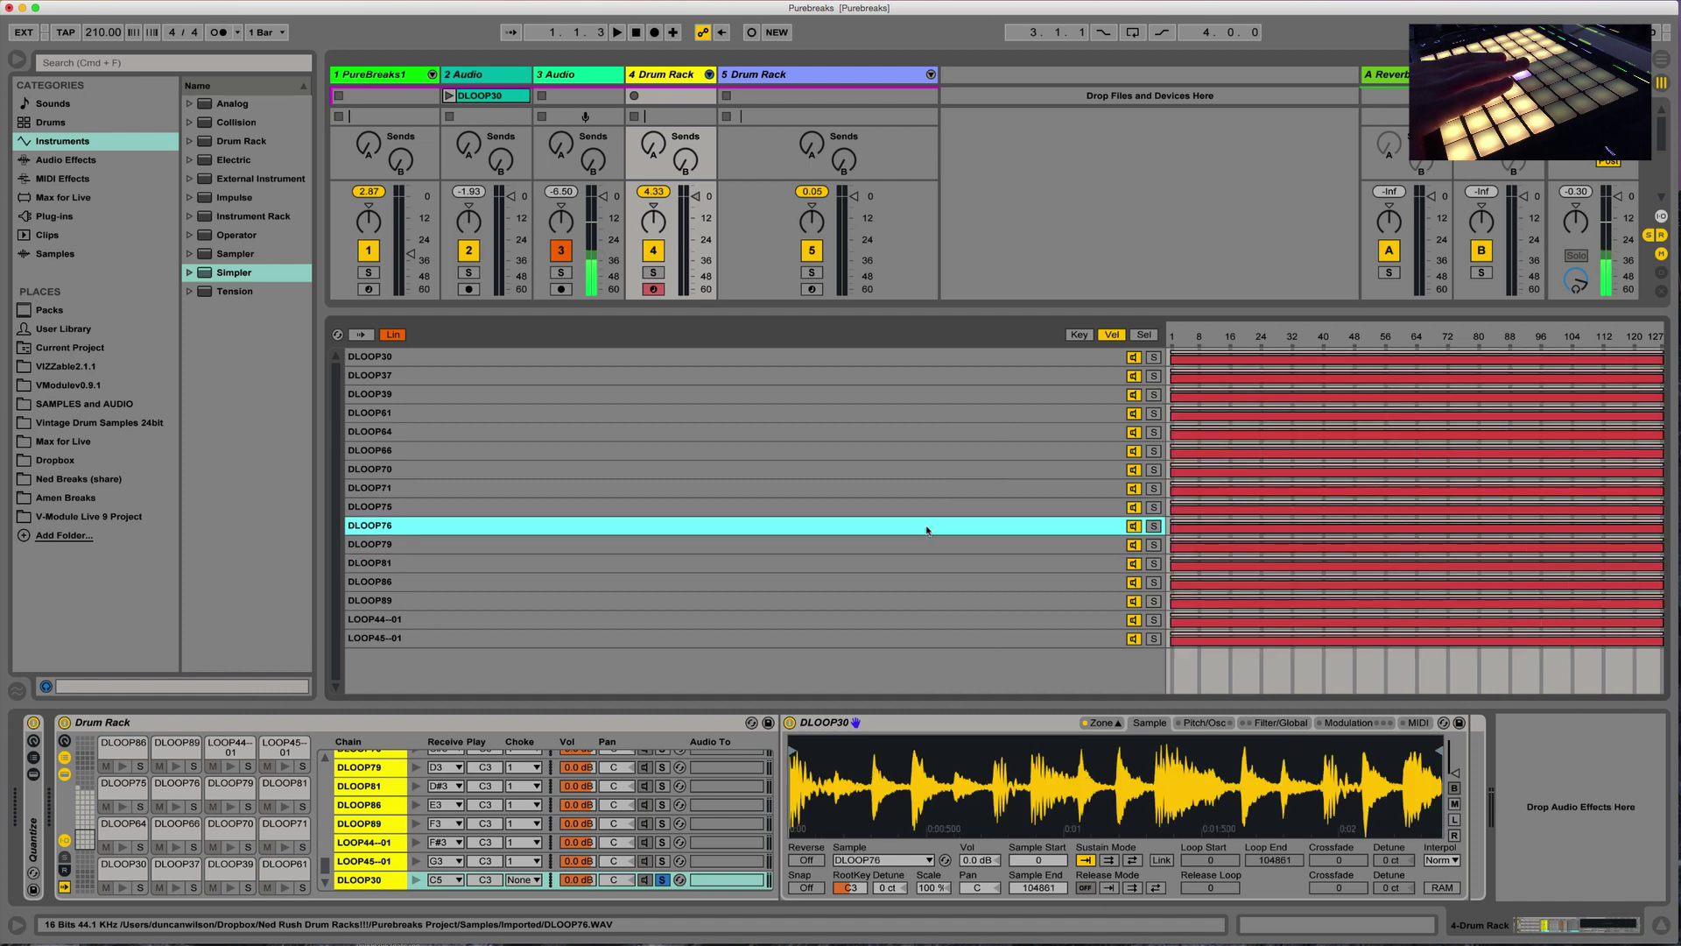
left_click(99, 1)
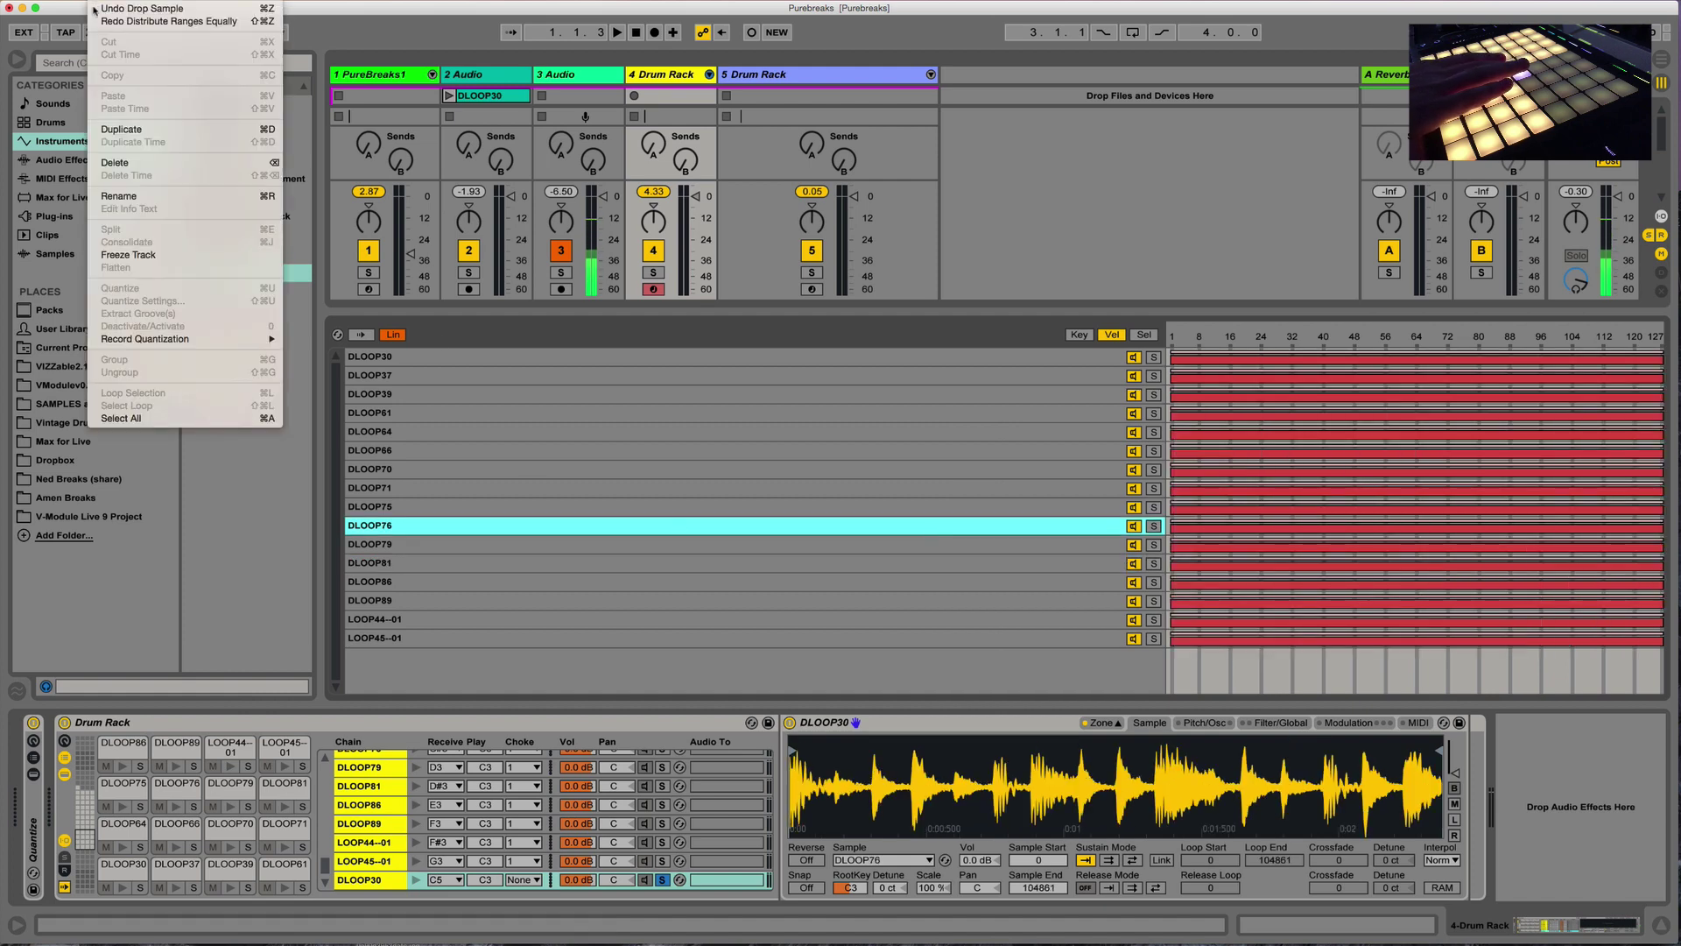
left_click(131, 21)
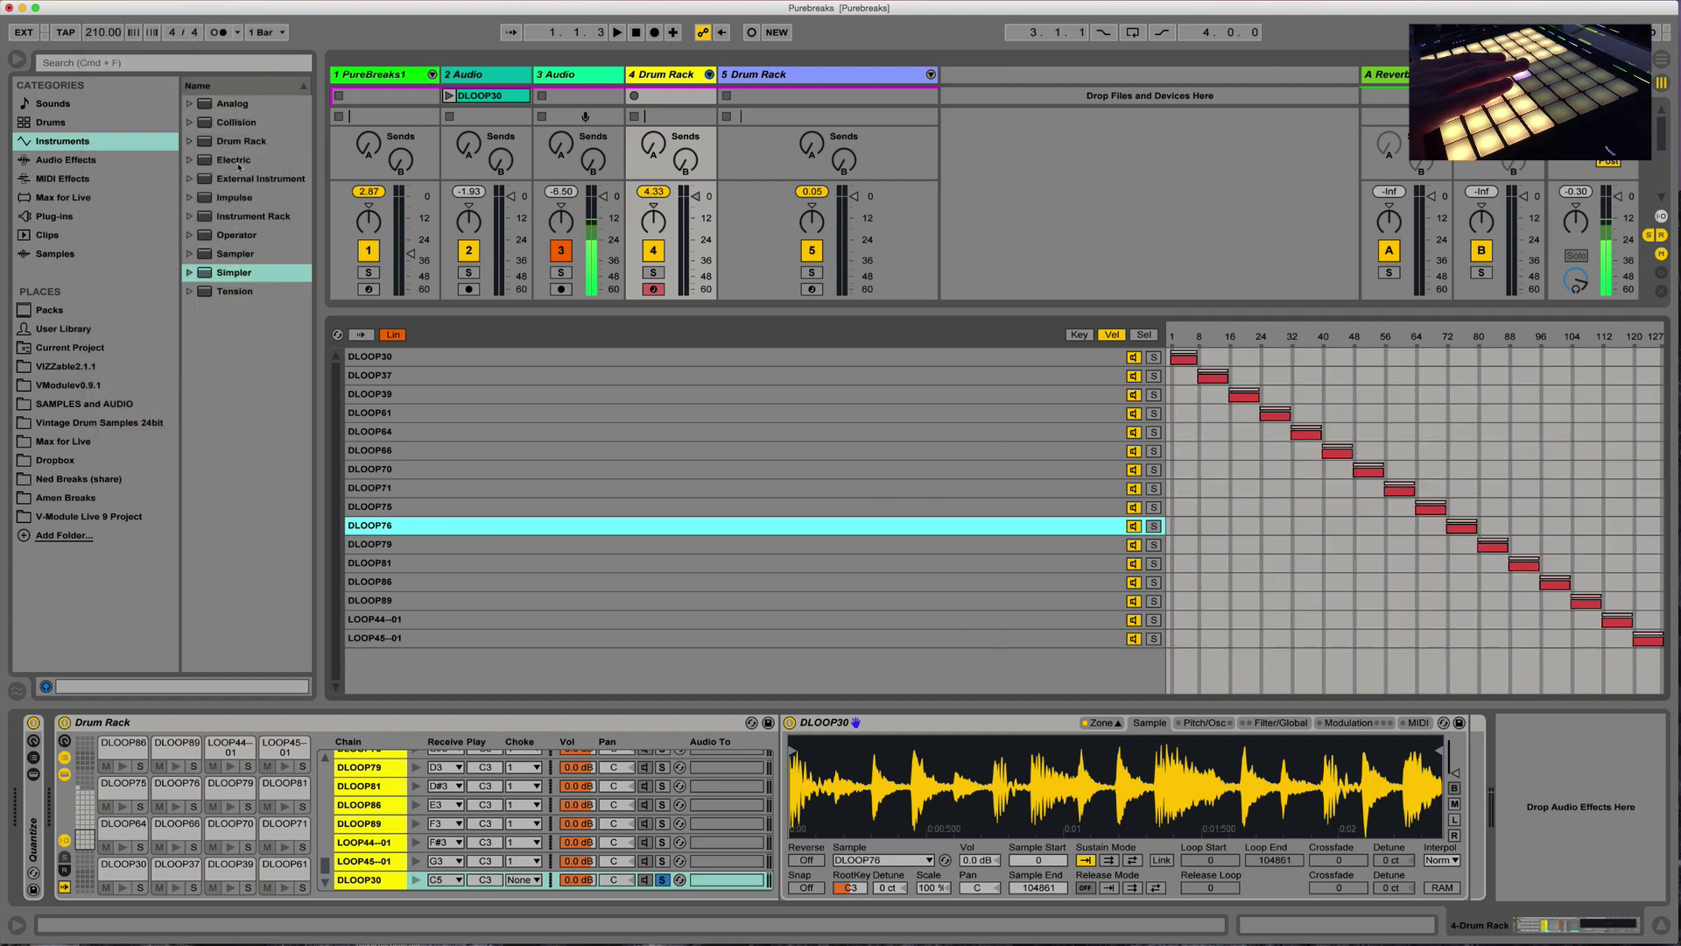
Step: Turn on the forward loop sustain mode for all sixteen samples and check it on LOOP44--01, DLOOP71, DLOOP66 and DLOOP89
left_click(785, 562)
key("super+a")
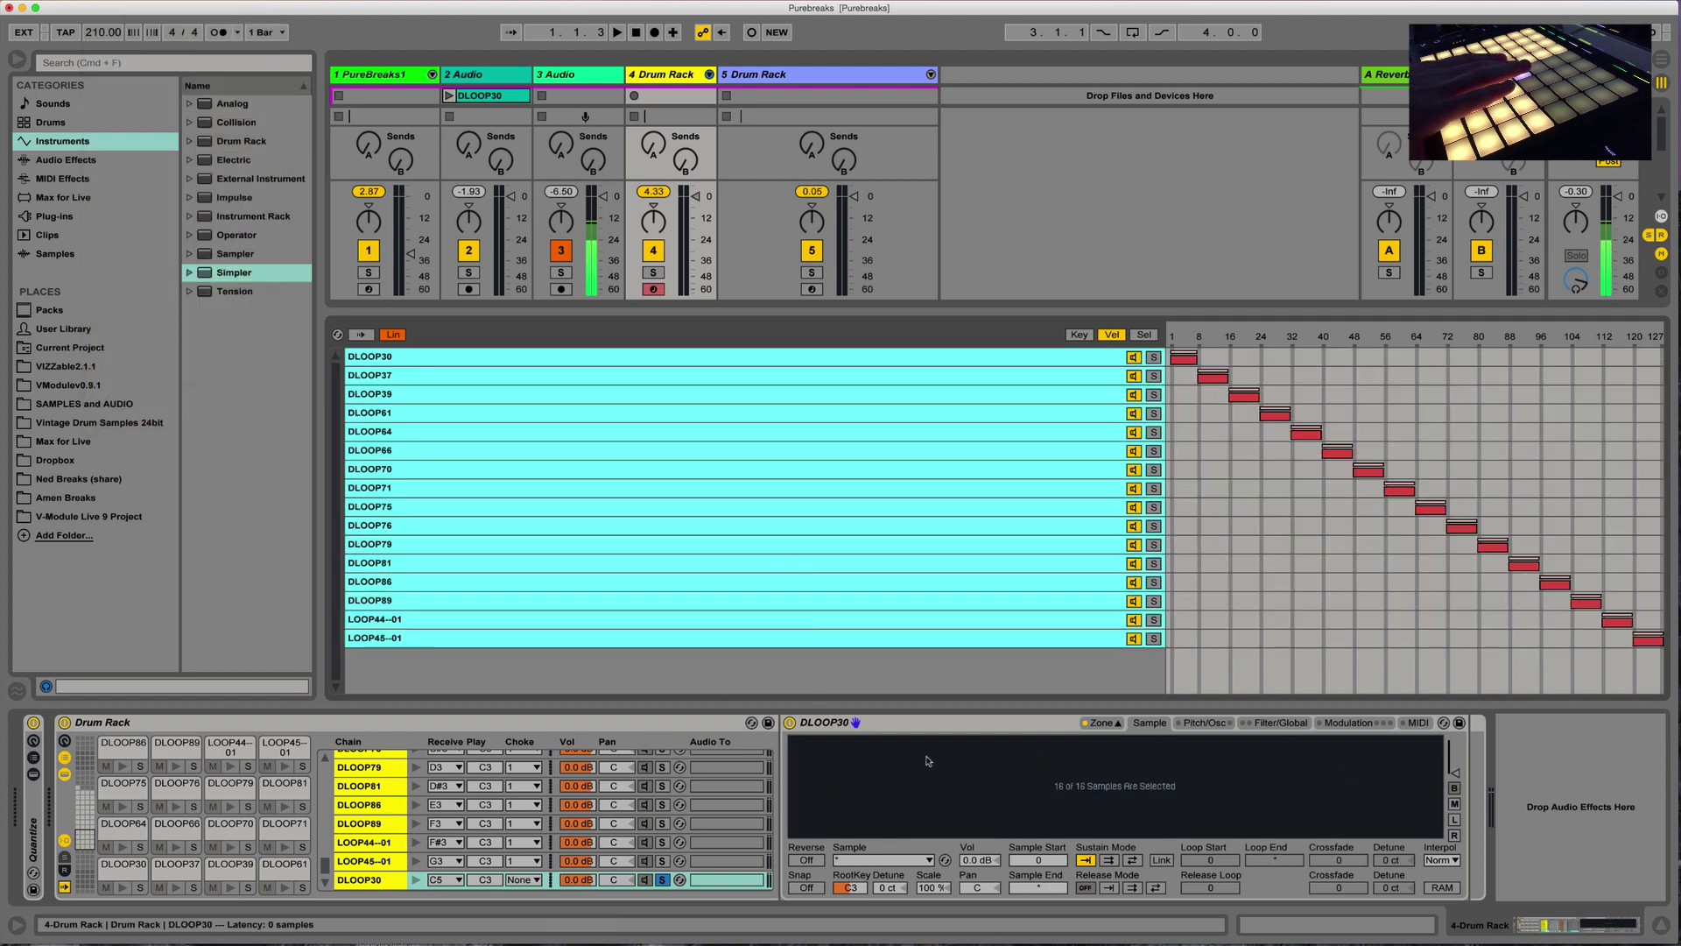
left_click(1110, 861)
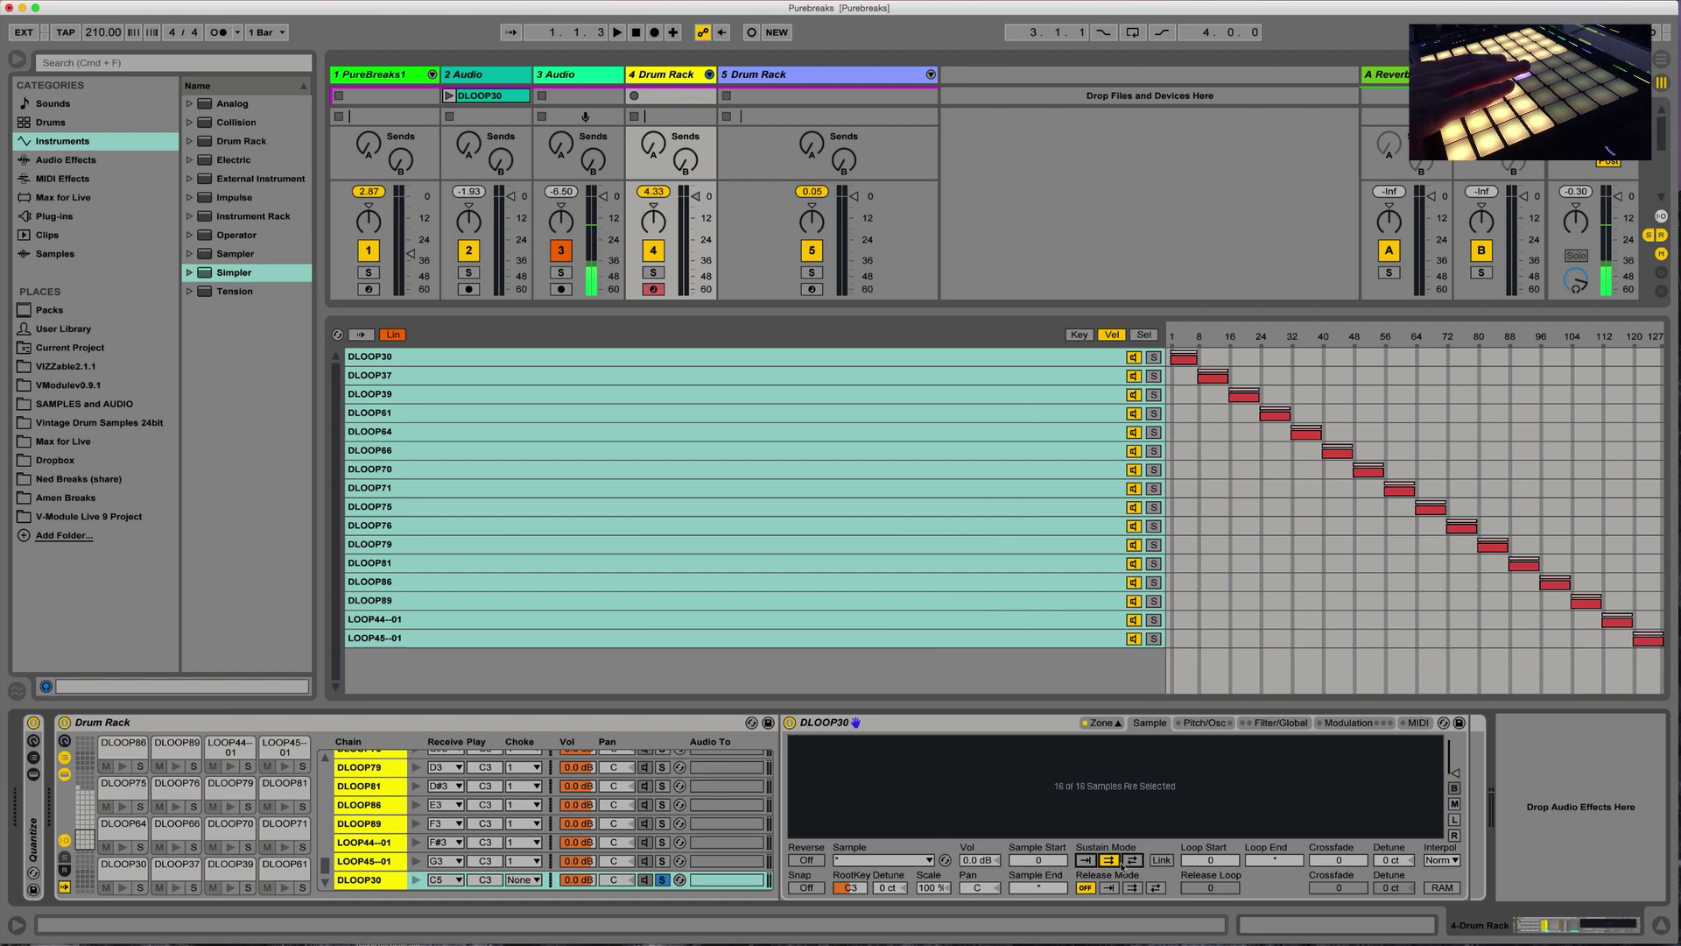
left_click(977, 621)
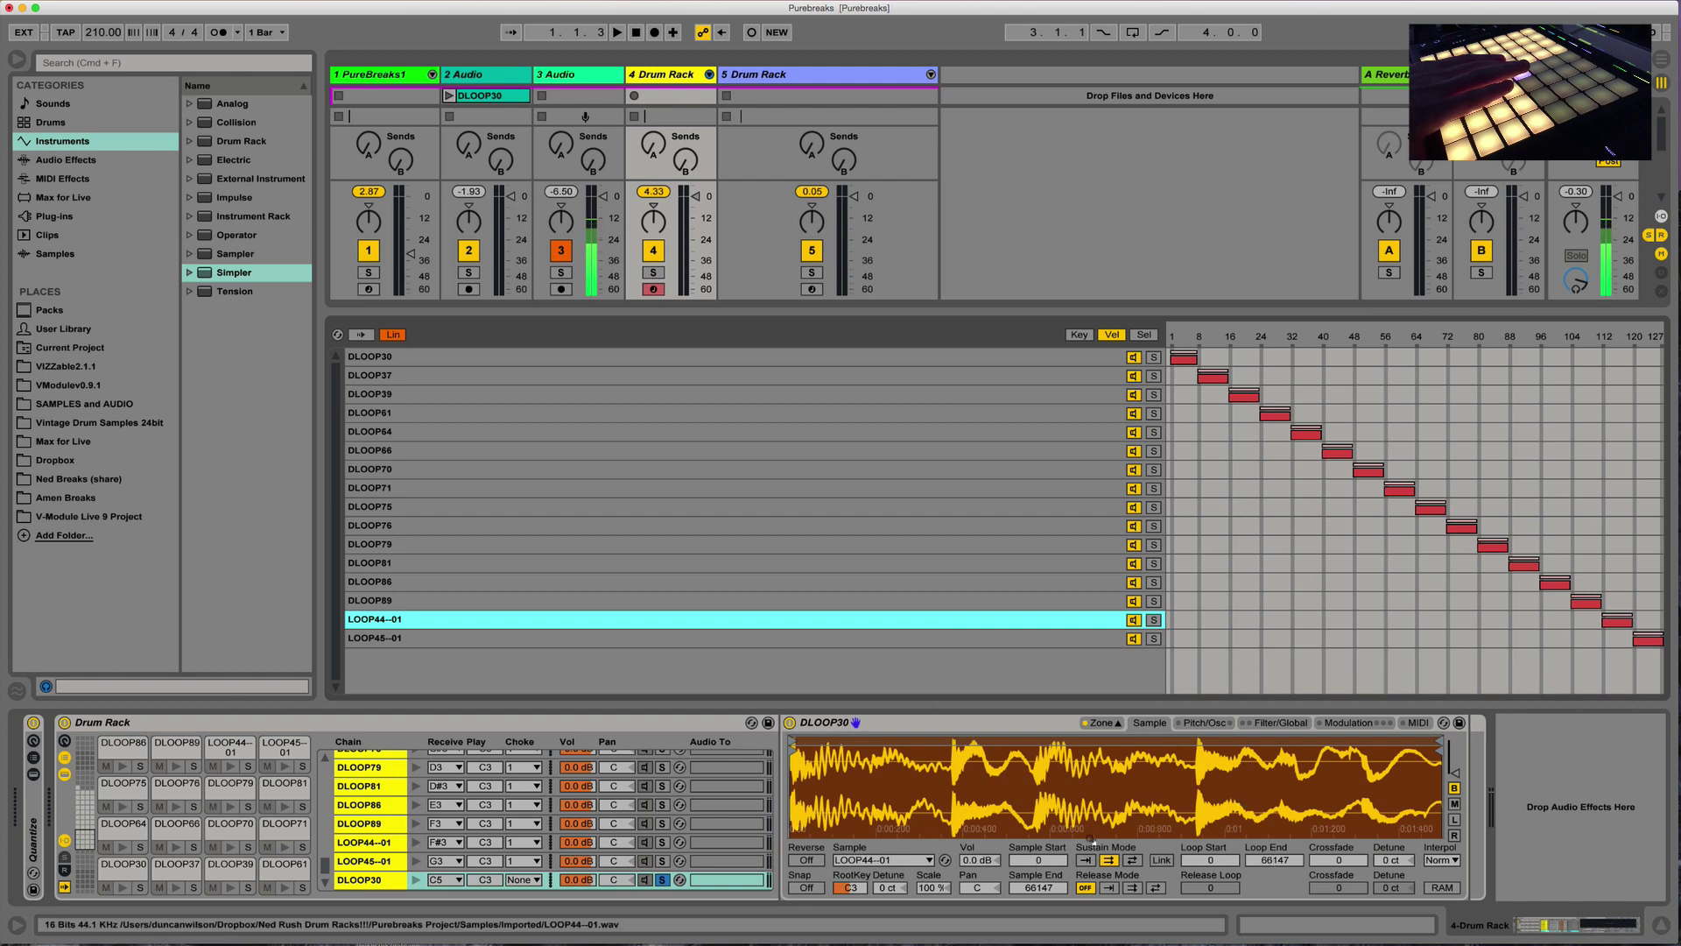
left_click(1017, 488)
left_click(949, 454)
left_click(1031, 604)
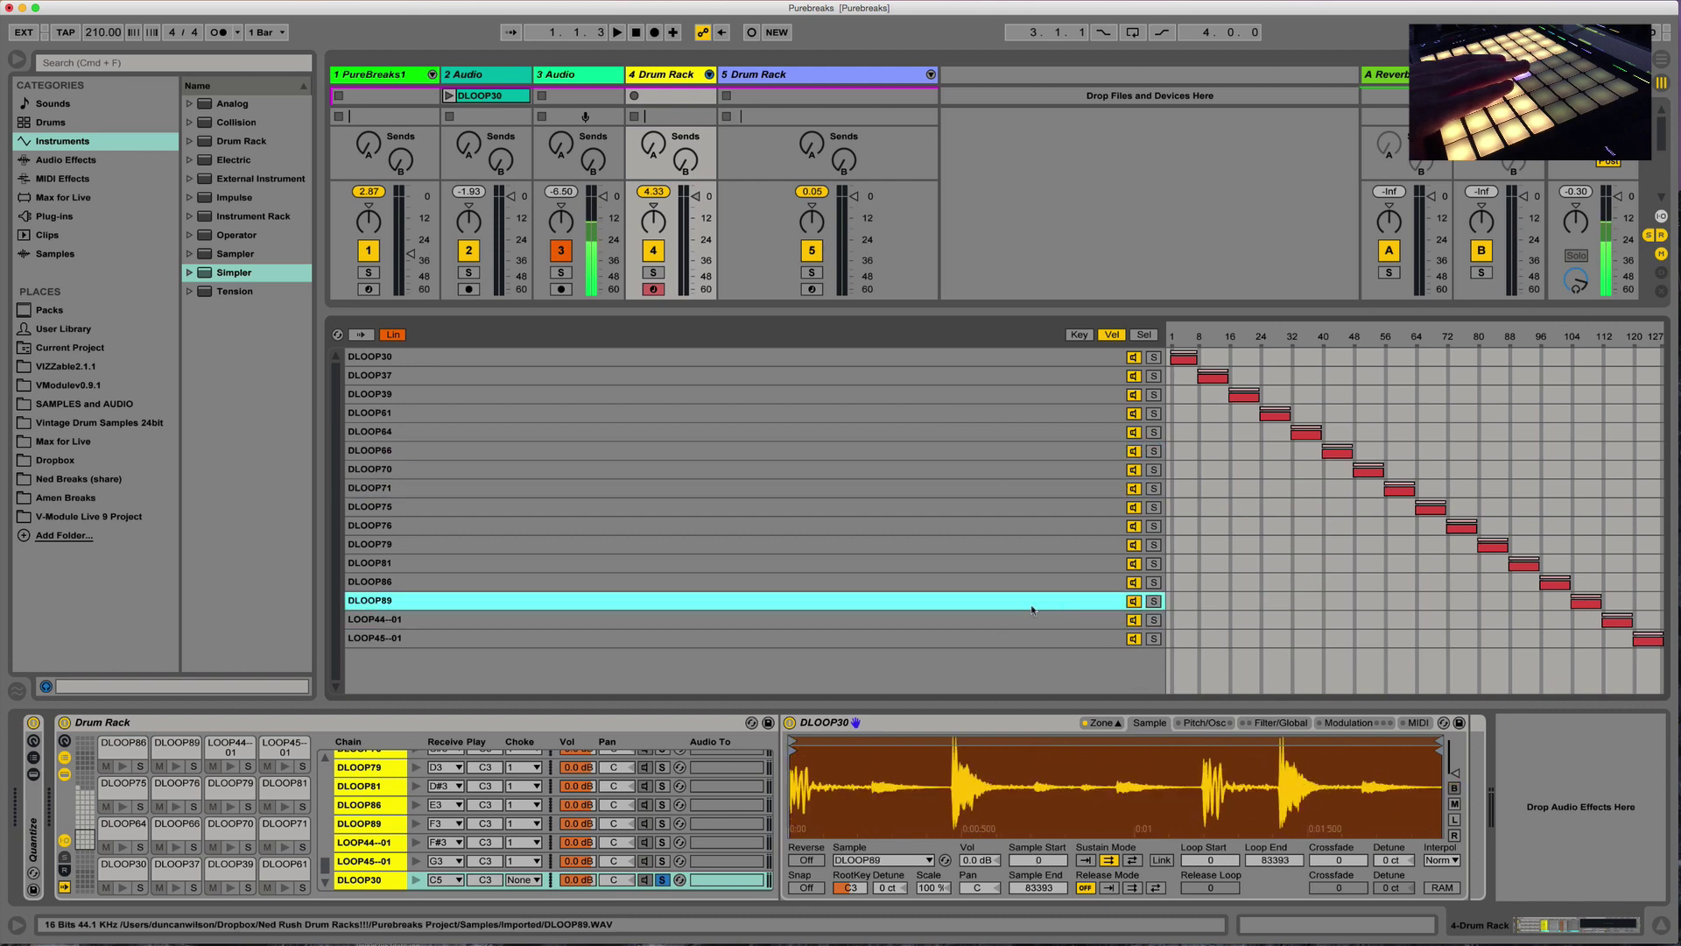
Step: Inspect the waveforms and sustain loop settings of samples LOOP44--01 and DLOOP30 in the Sampler's zone list
left_click(1031, 619)
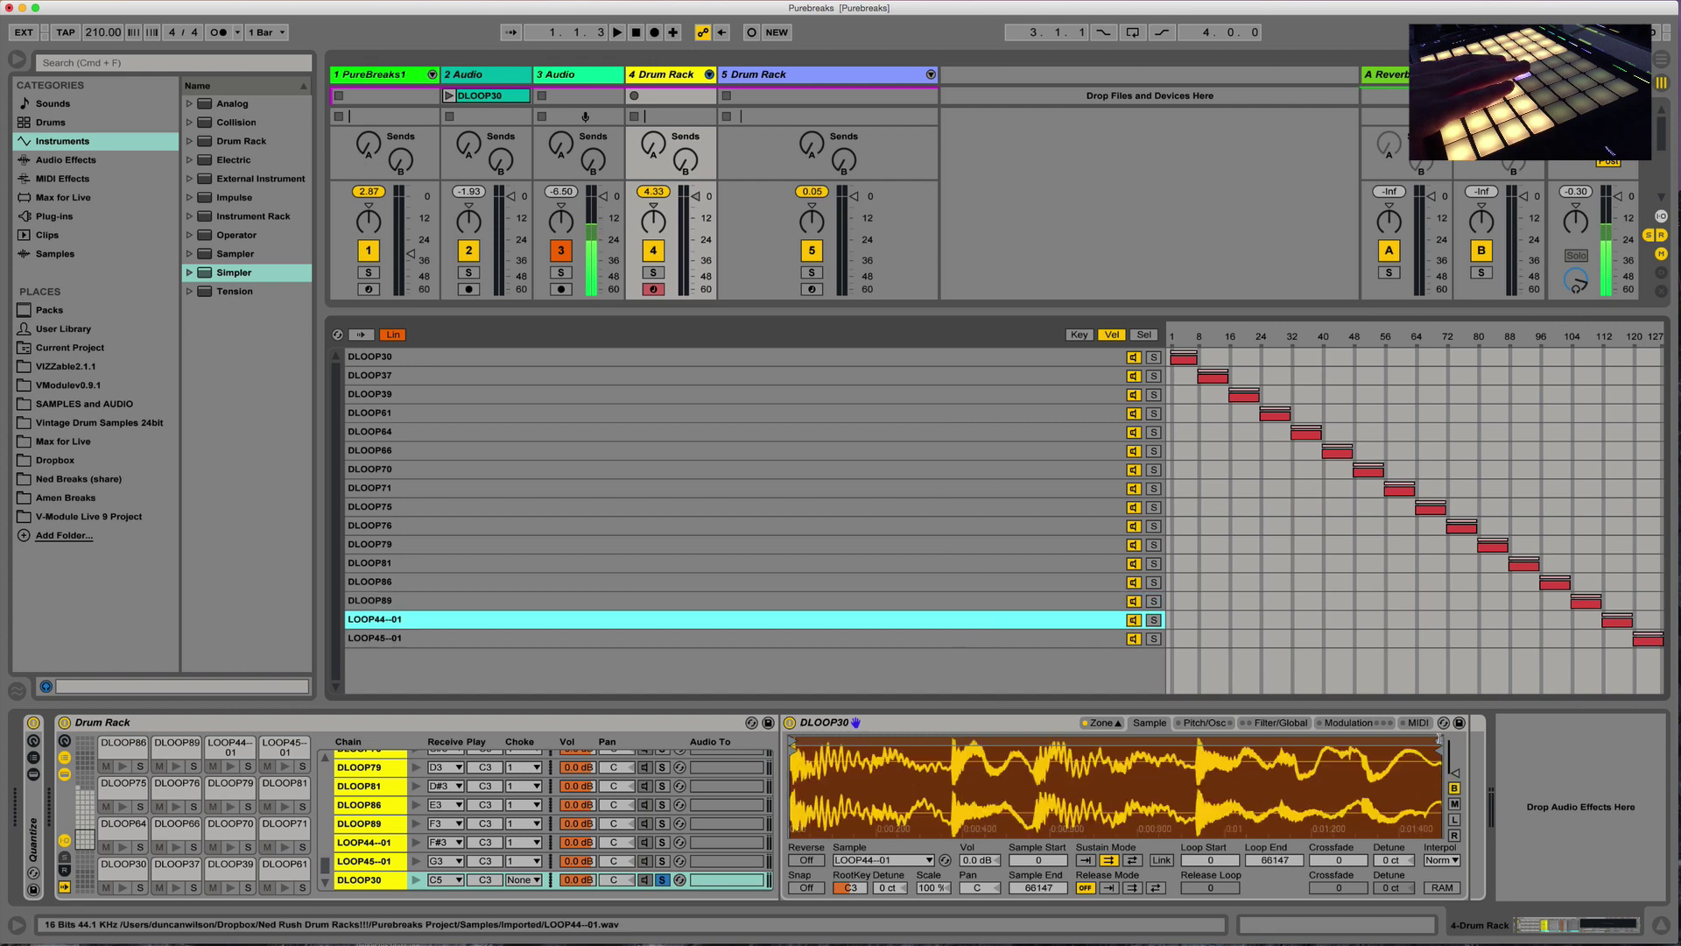
mouse_move(1439, 738)
left_mouse_down()
mouse_move(801, 740)
mouse_move(1439, 740)
left_mouse_up()
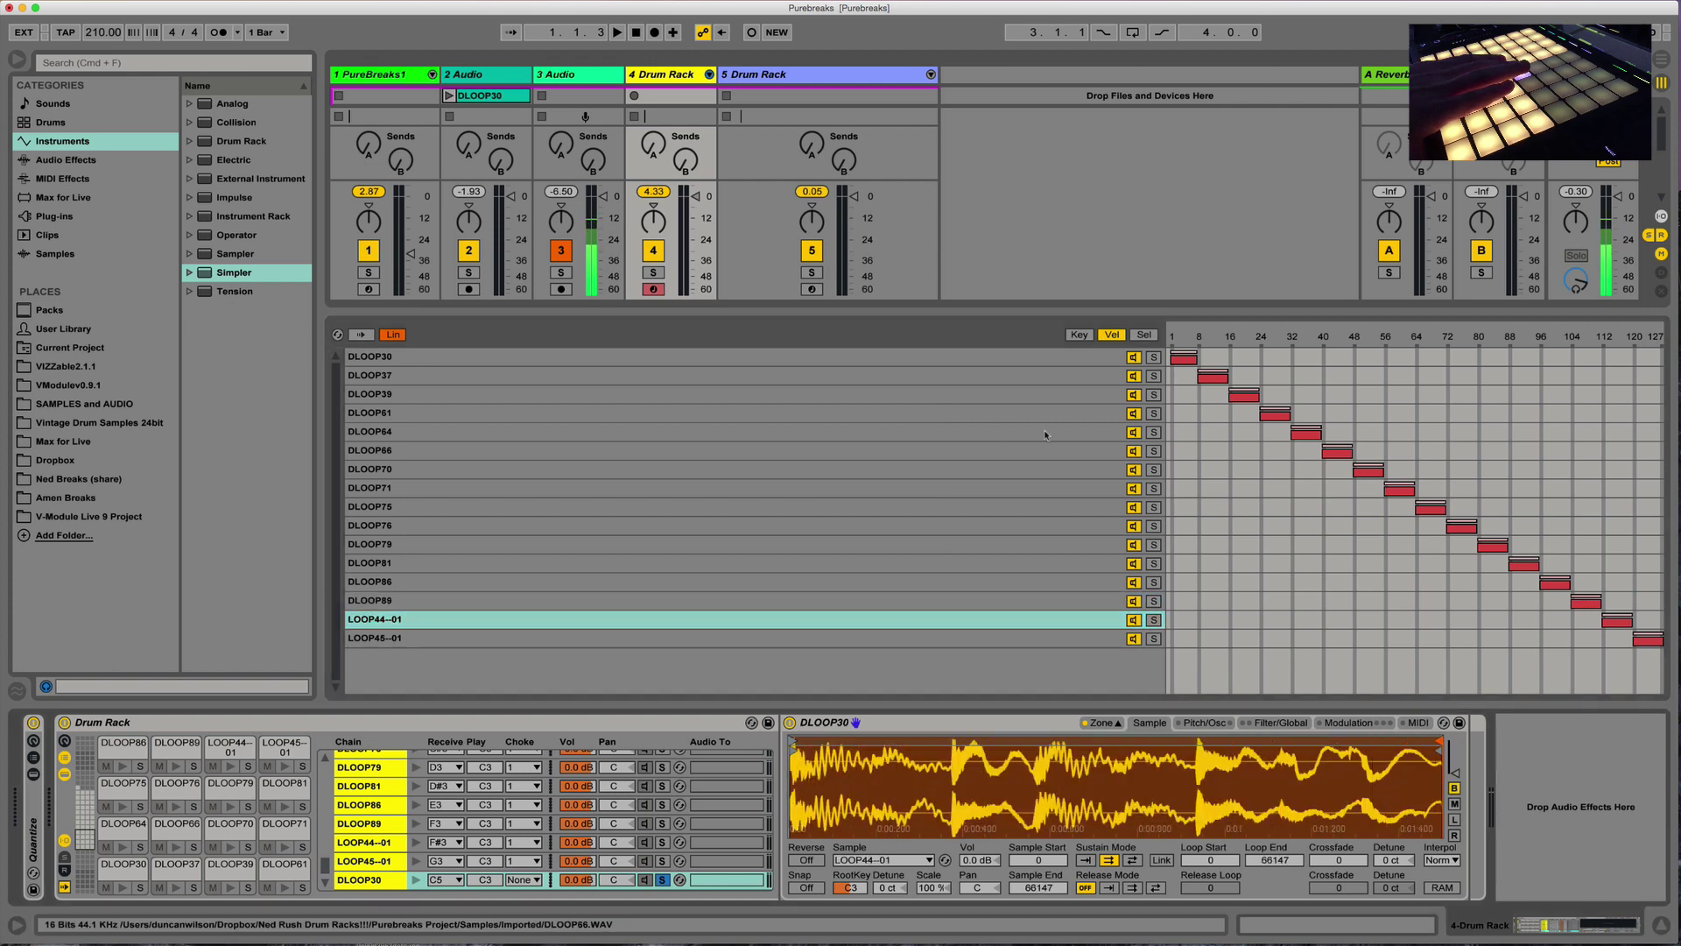
left_click(999, 357)
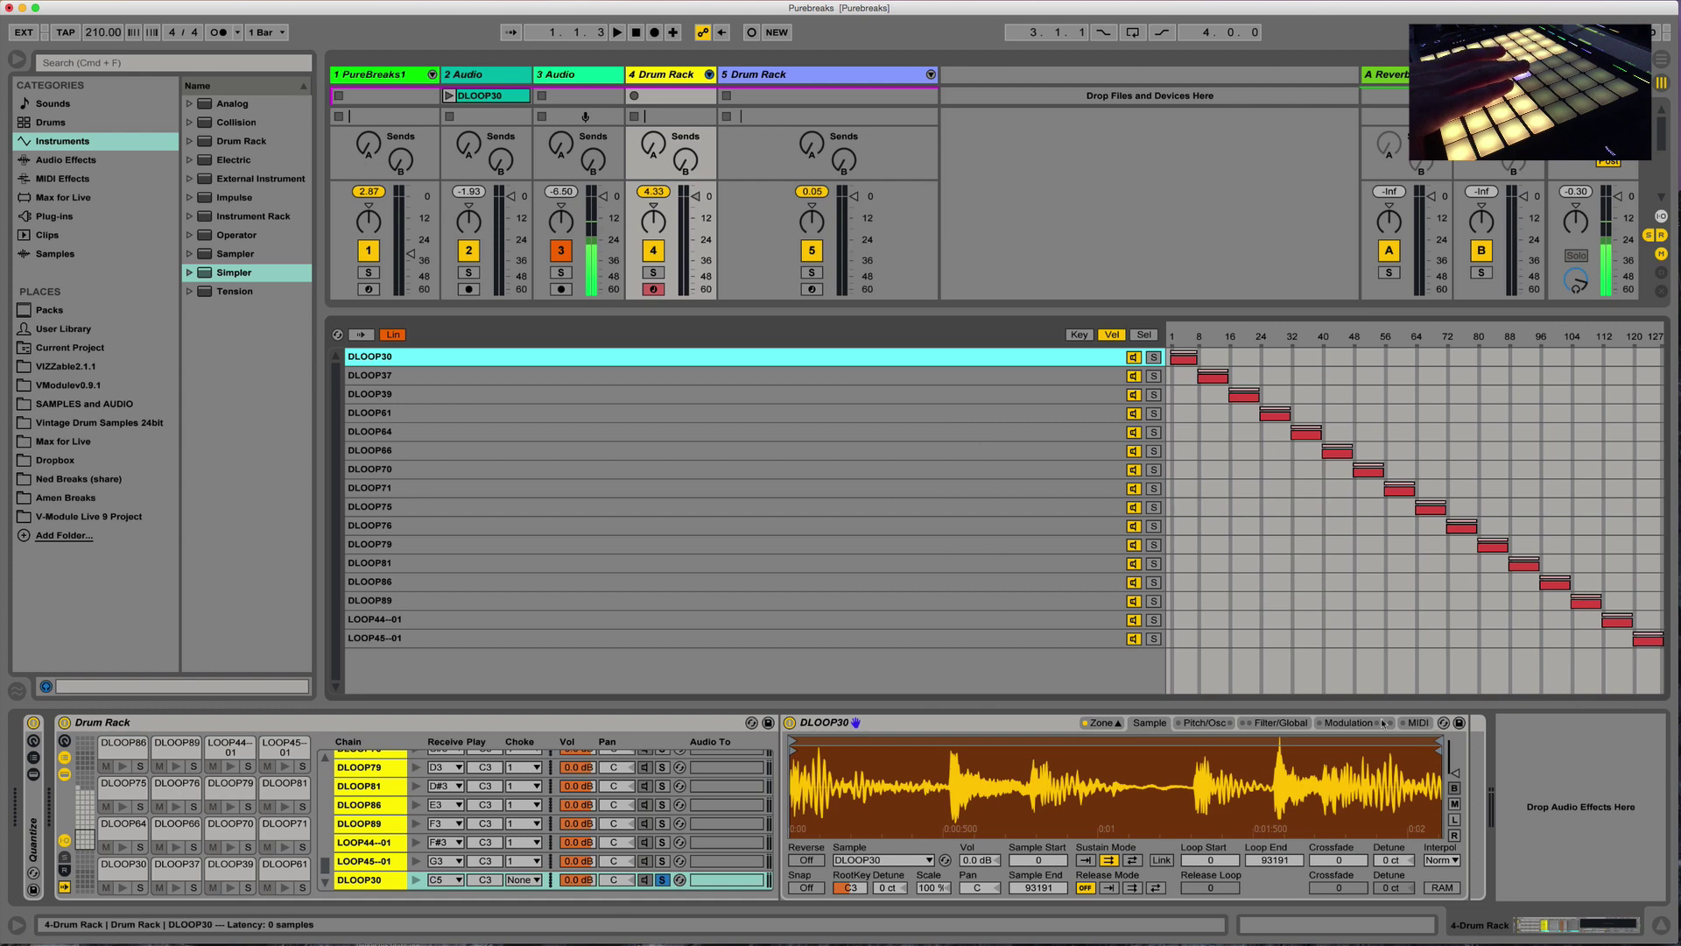
Step: Turn on the Sampler's auxiliary envelope and set its Initial, Peak, Sustain and End levels to 2 %
left_click(1338, 723)
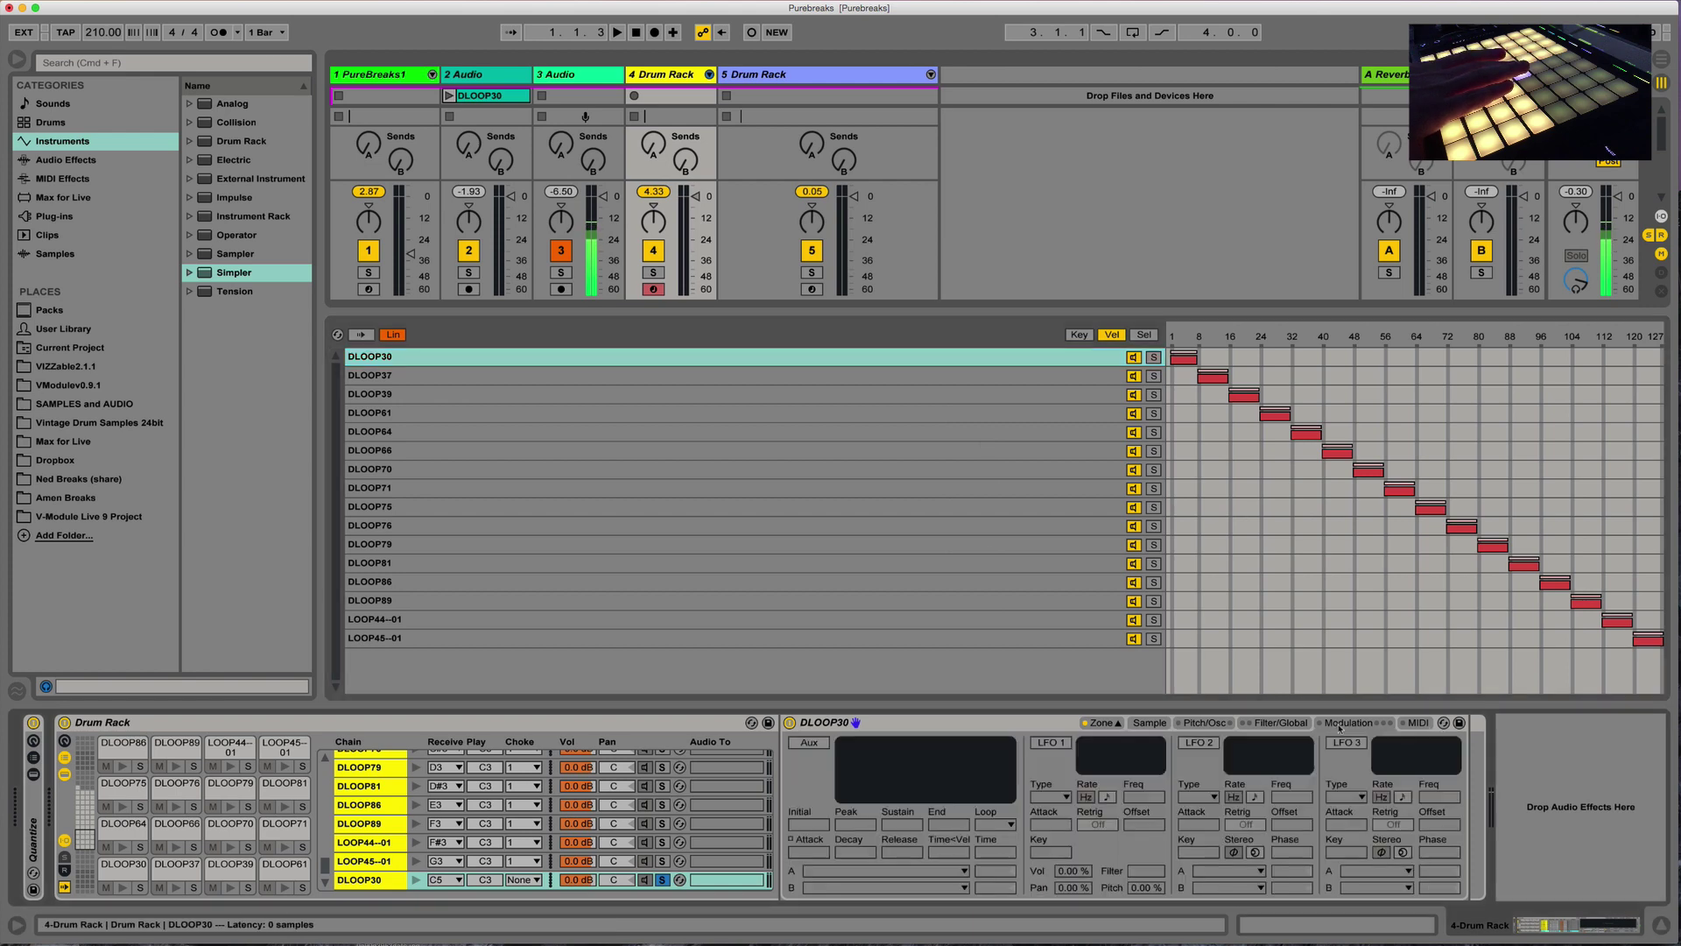
left_click(806, 744)
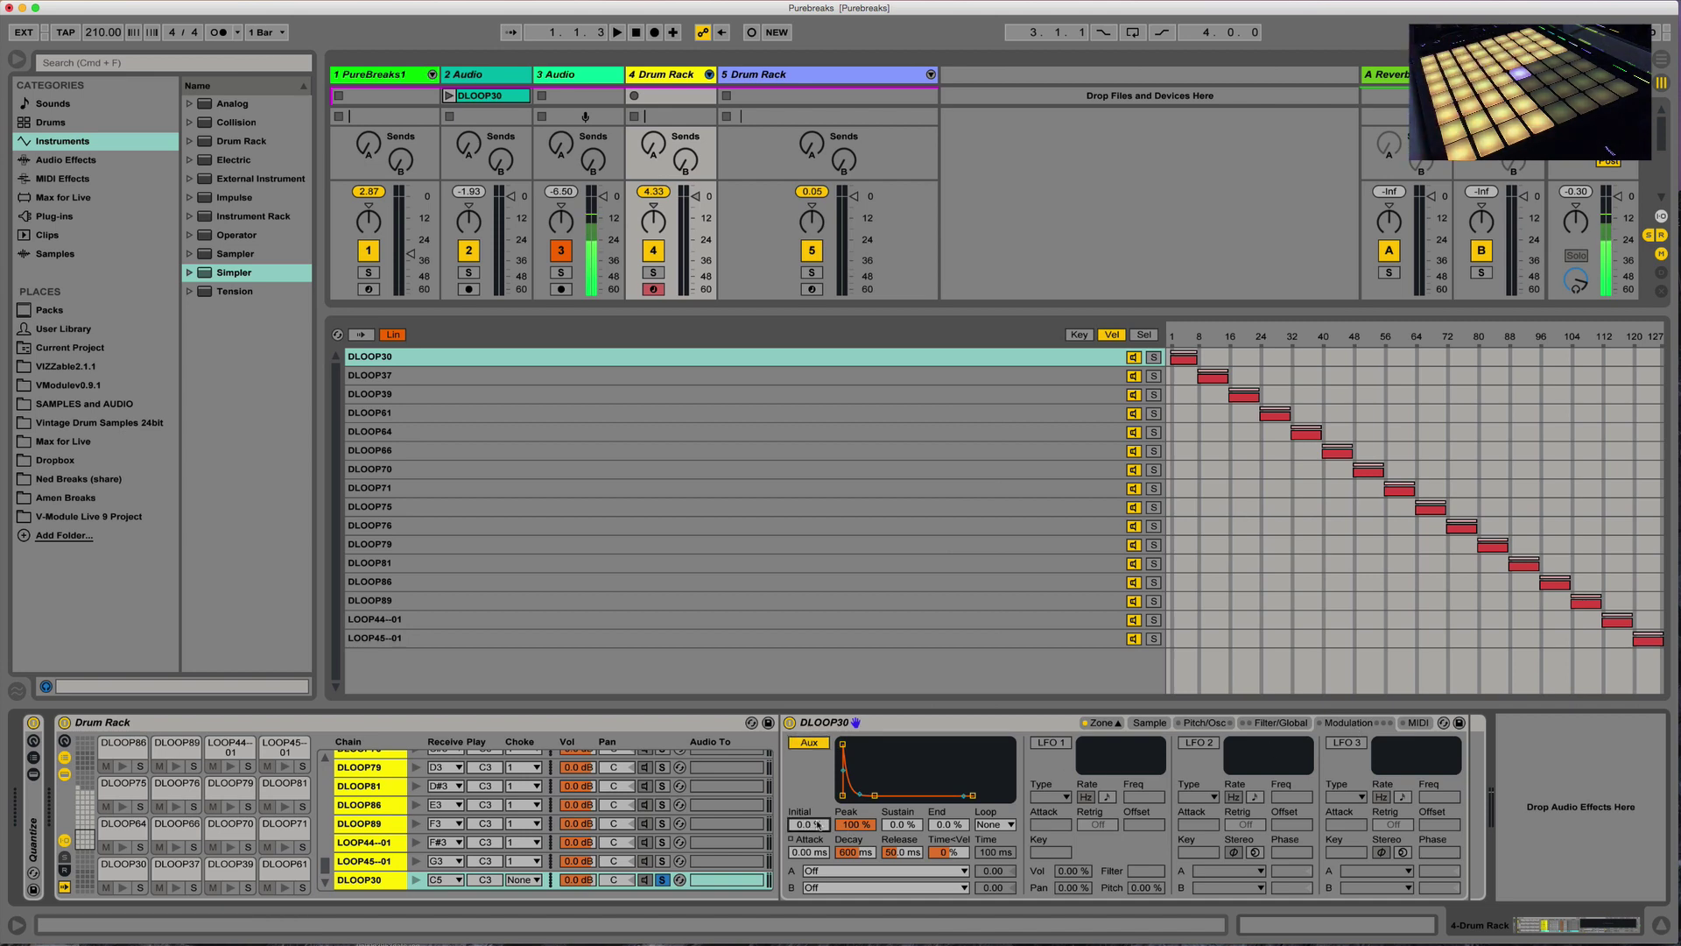
key("Return")
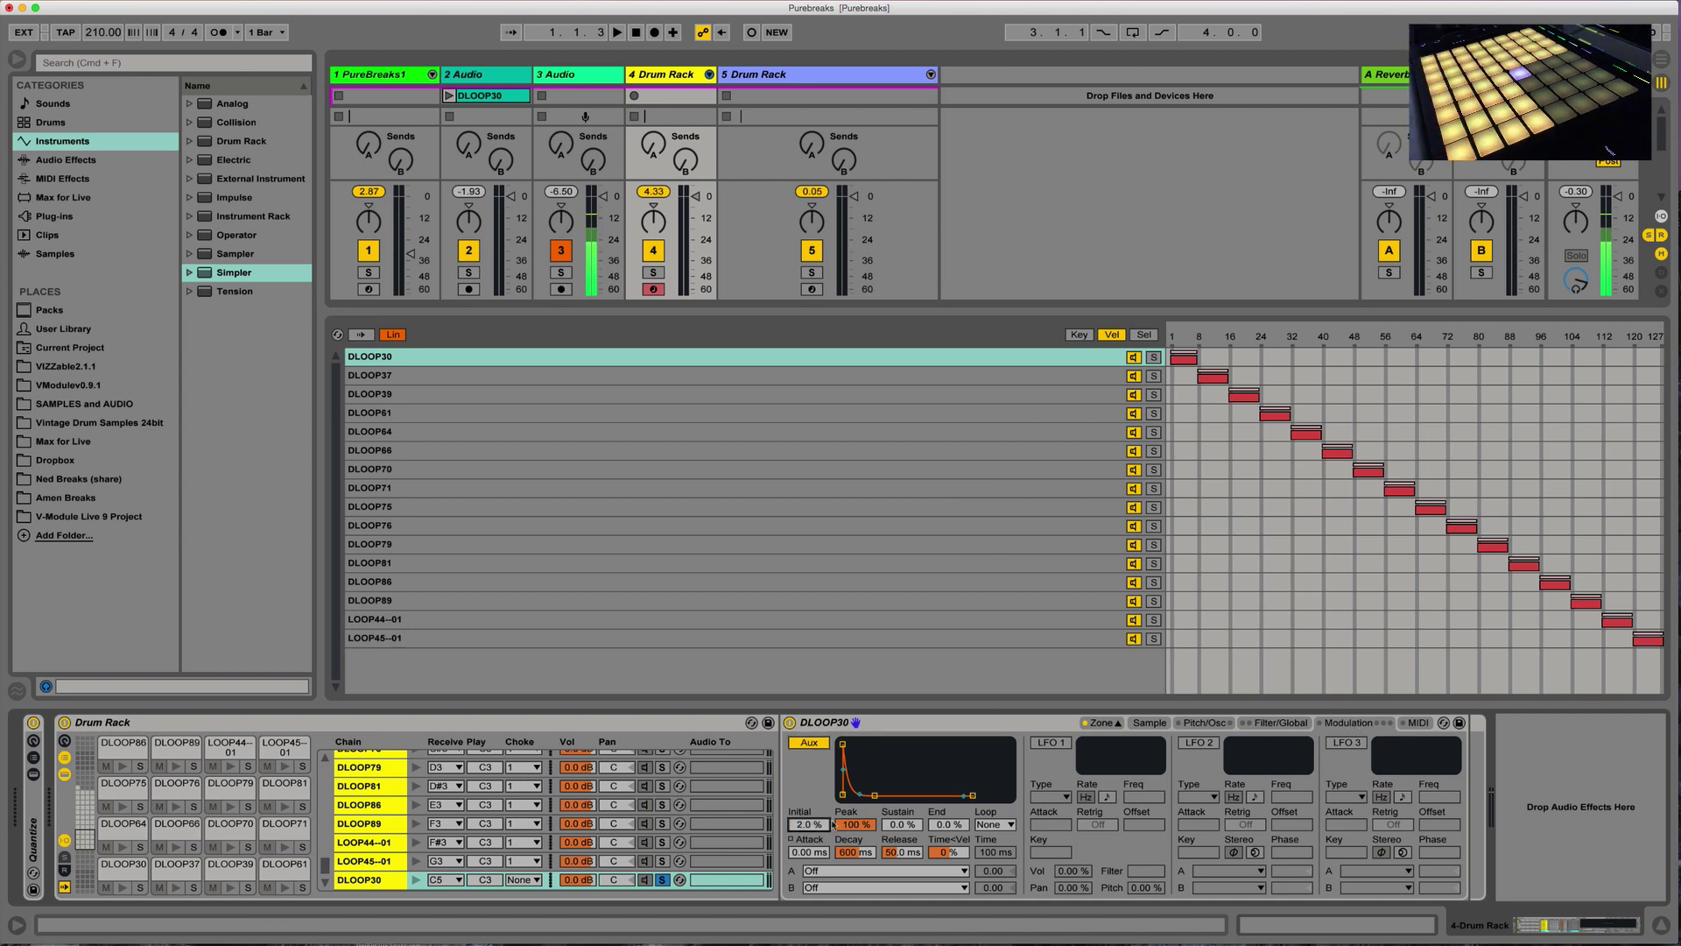
left_click(864, 826)
type("2")
key("Return")
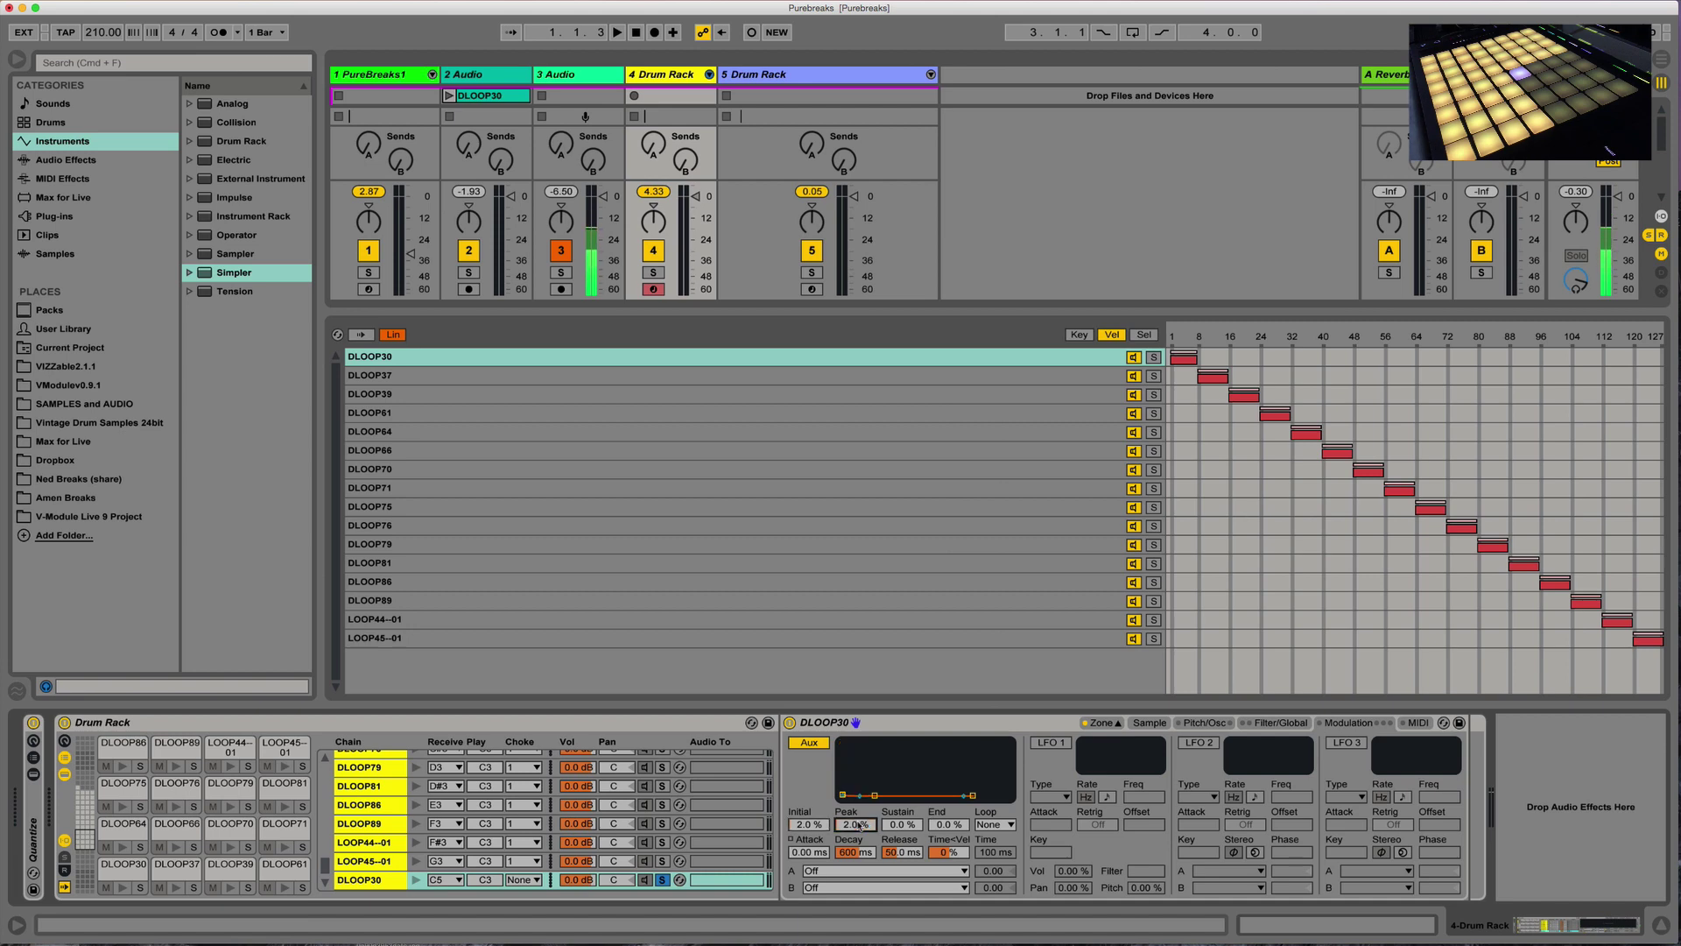
left_click(887, 828)
type("2")
key("Return")
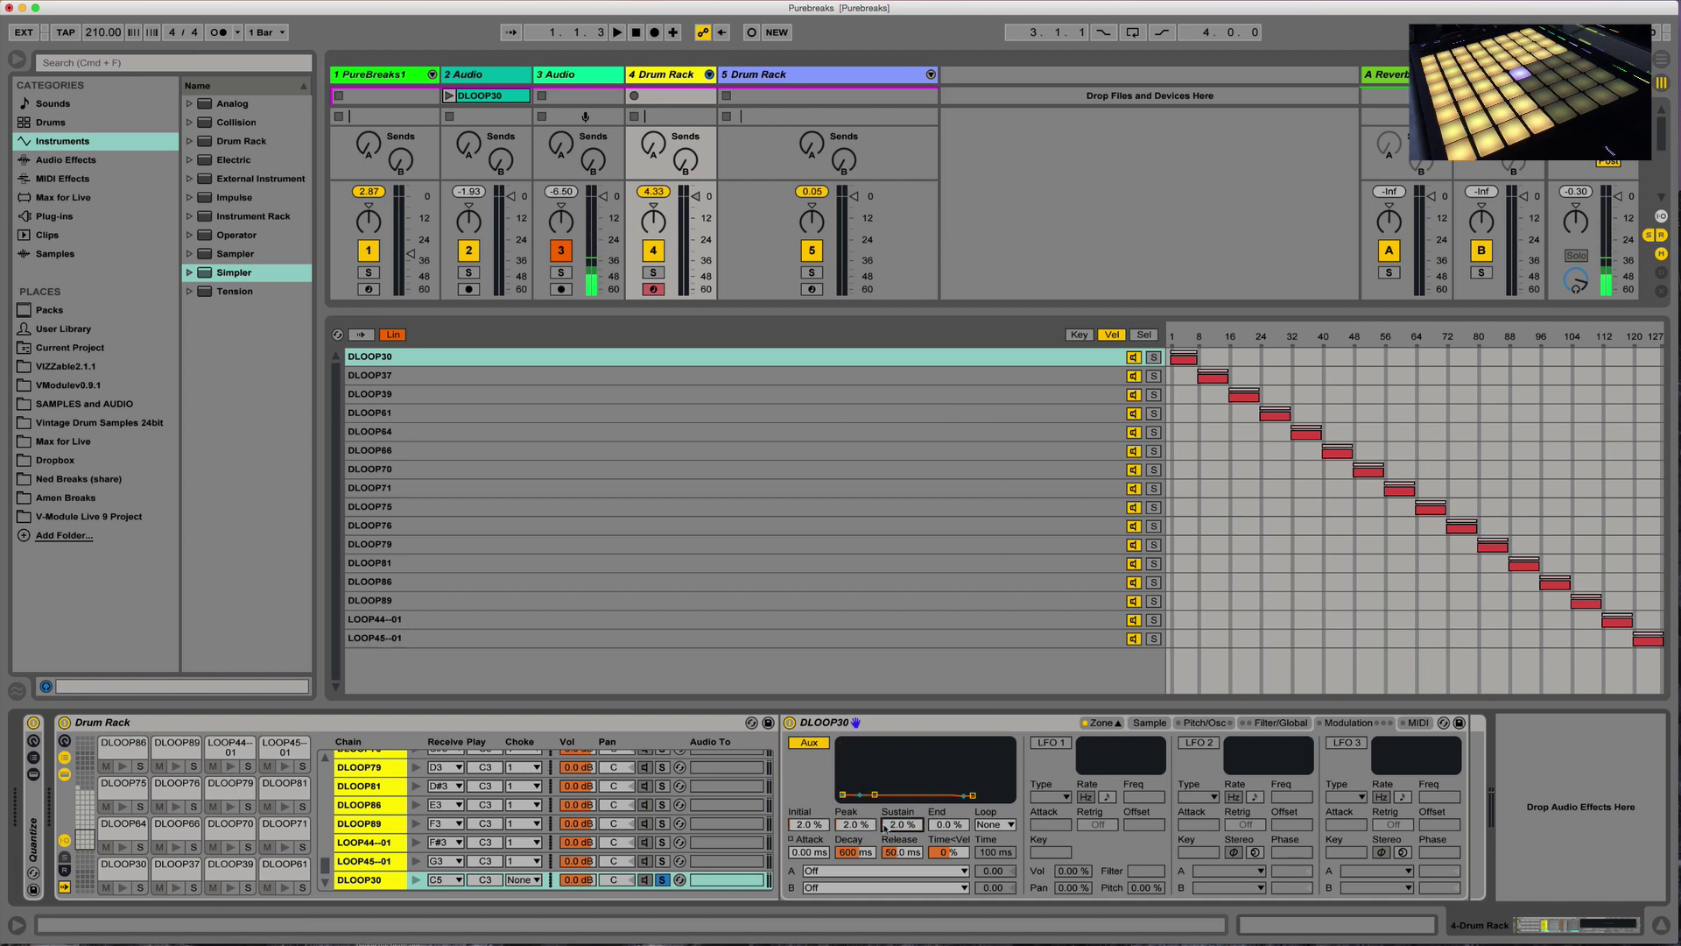
left_click(936, 823)
type("2")
key("Return")
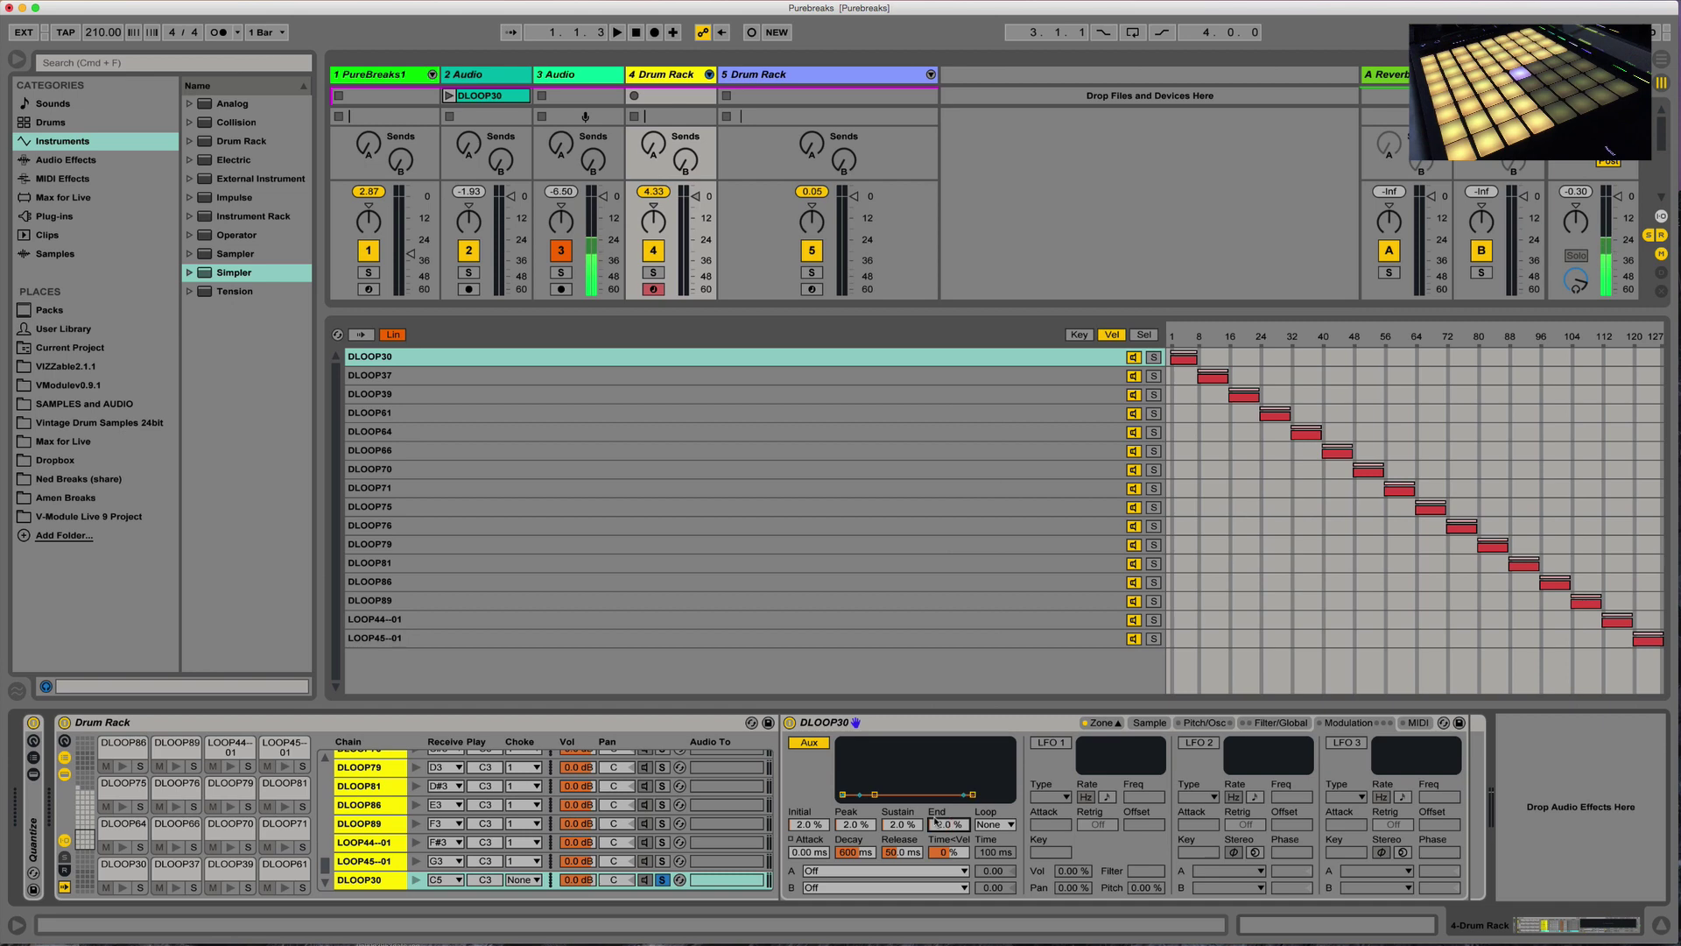
Step: Shorten the auxiliary envelope's decay to 1.19 ms and release to 1.00 ms, and route its destination A to Loop Length at 100
left_click_drag(851, 856, 851, 911)
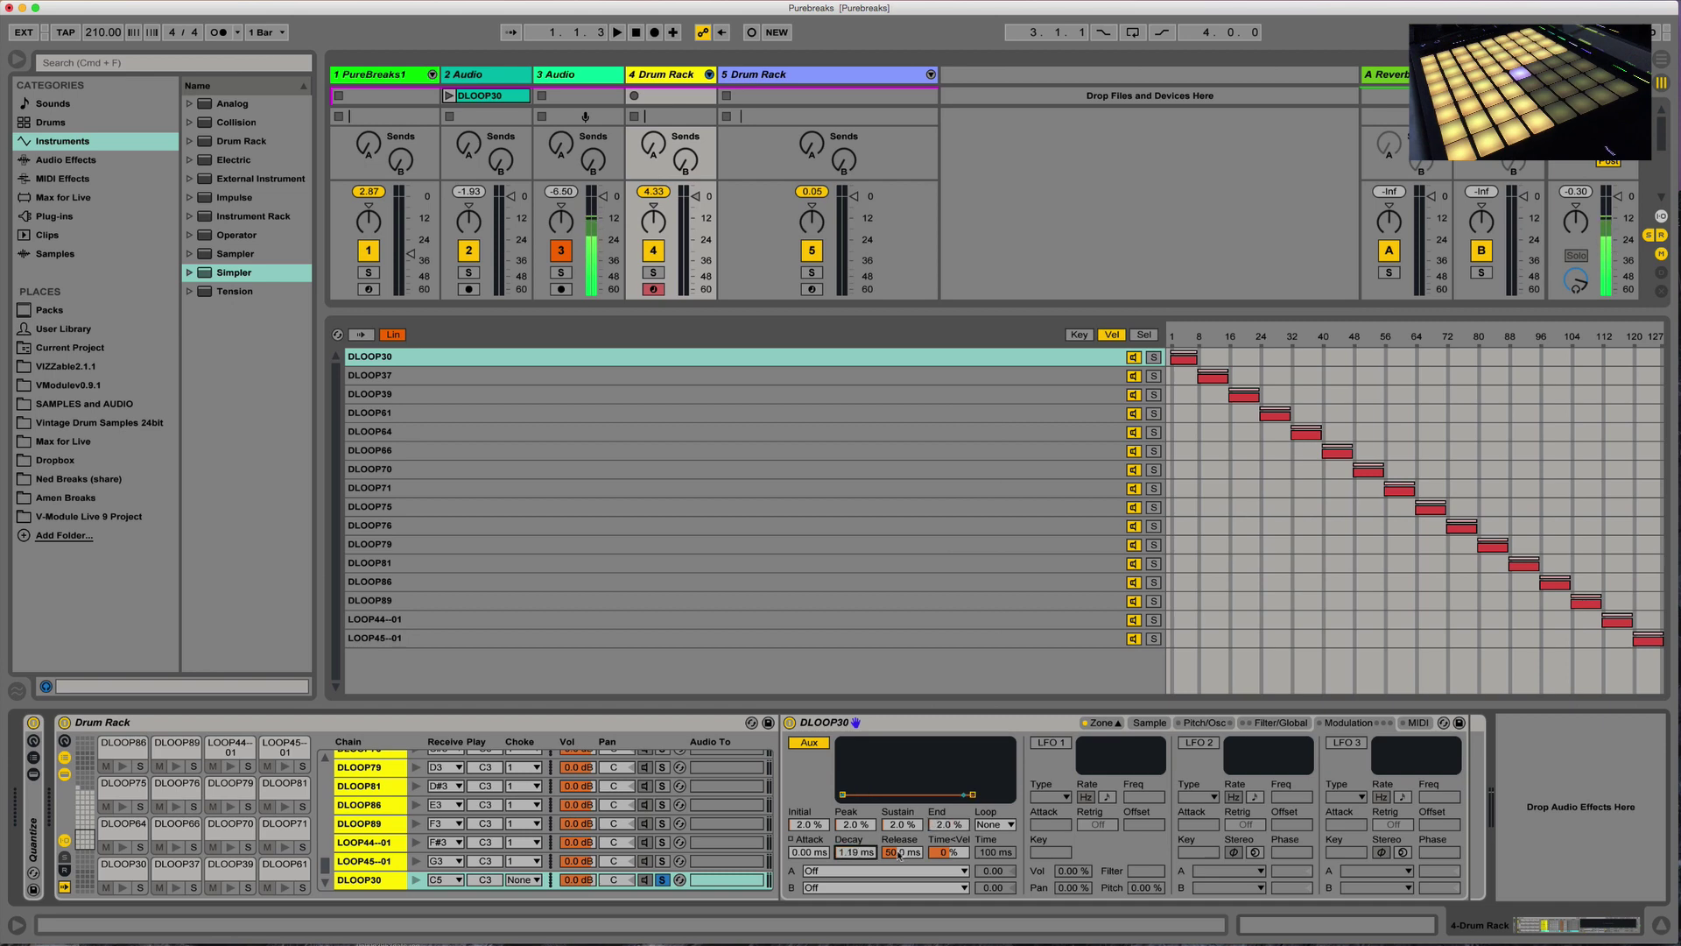
left_click_drag(898, 855, 899, 911)
left_click(942, 871)
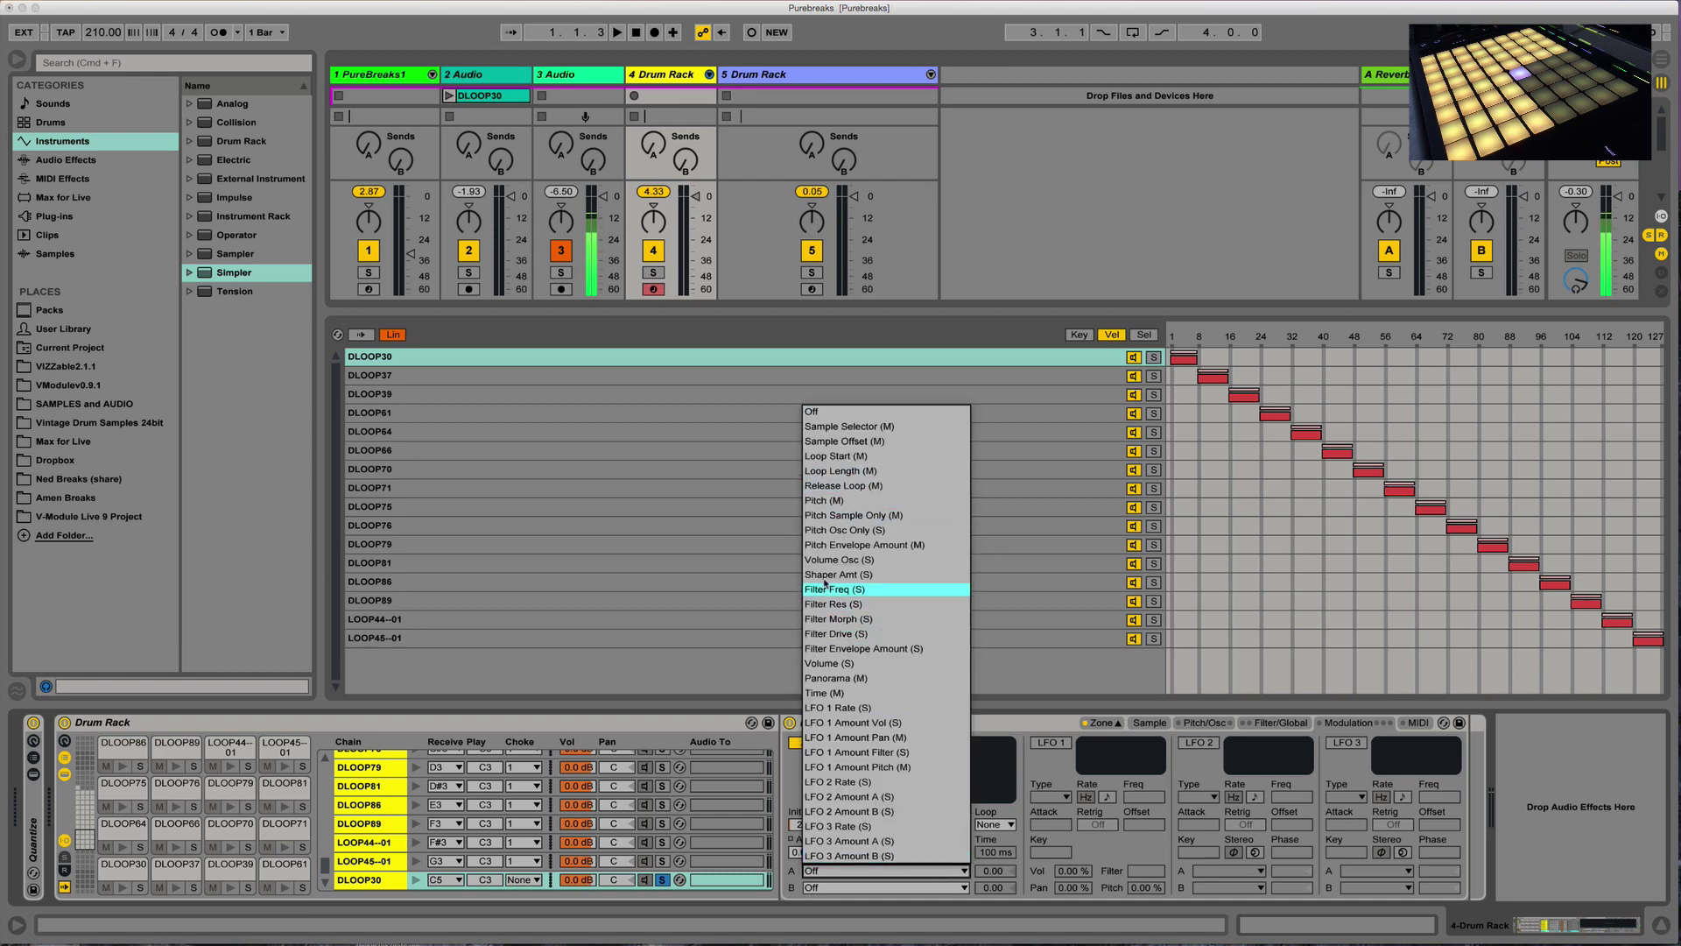
left_click(853, 471)
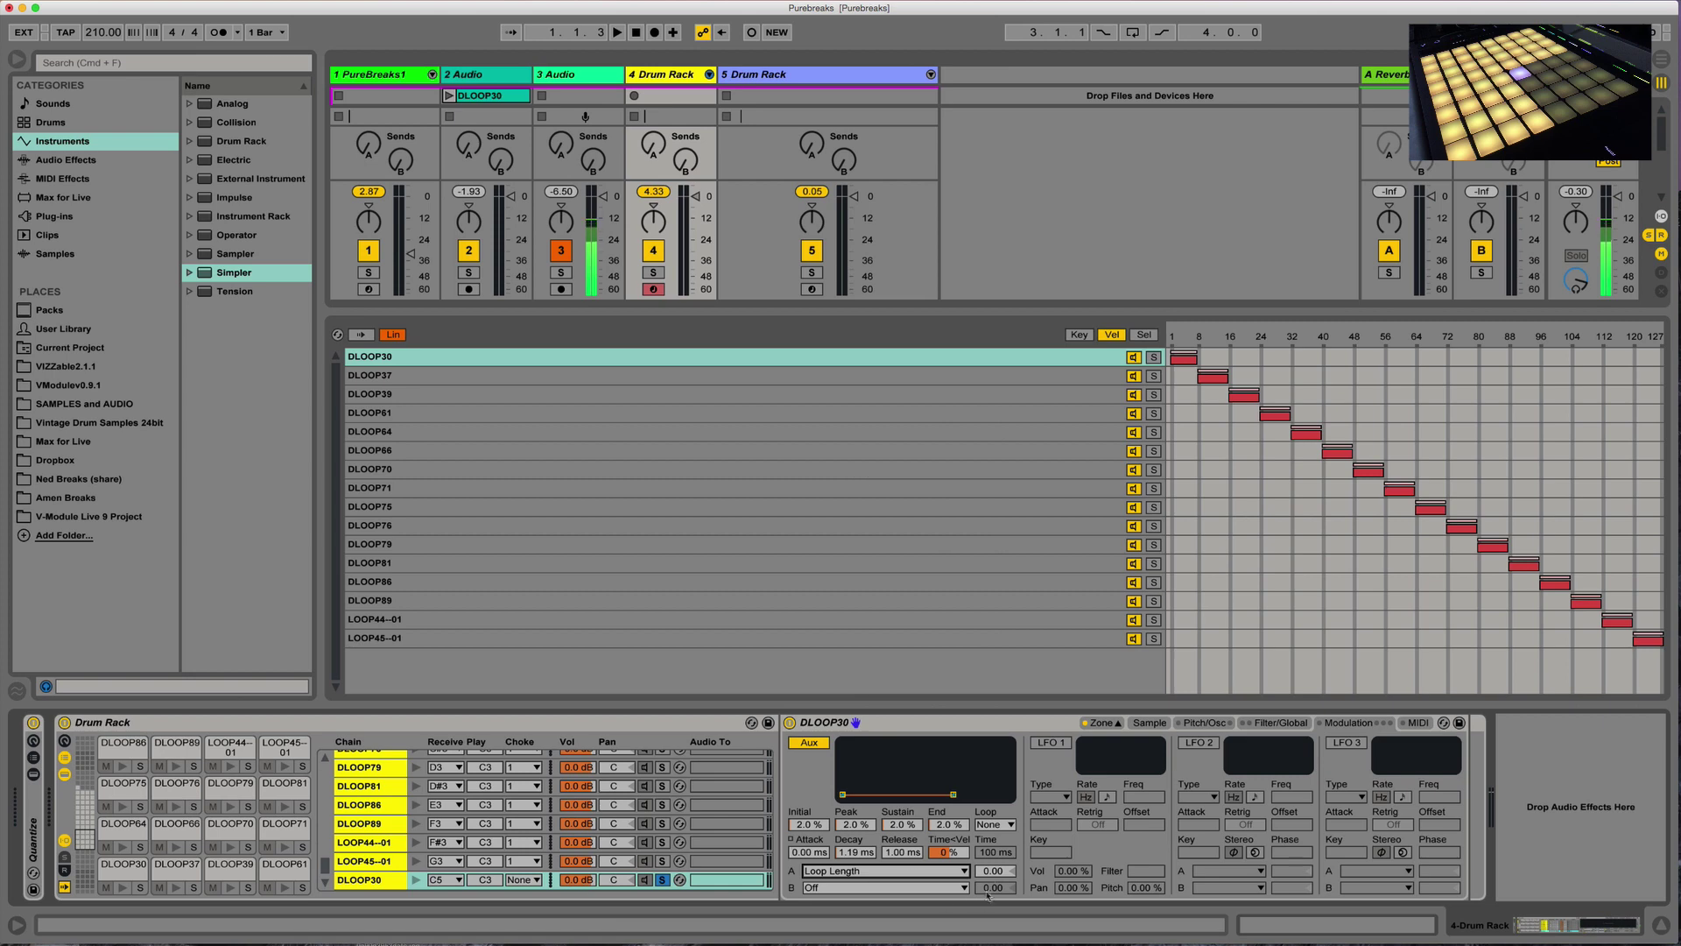
left_click_drag(991, 873, 994, 845)
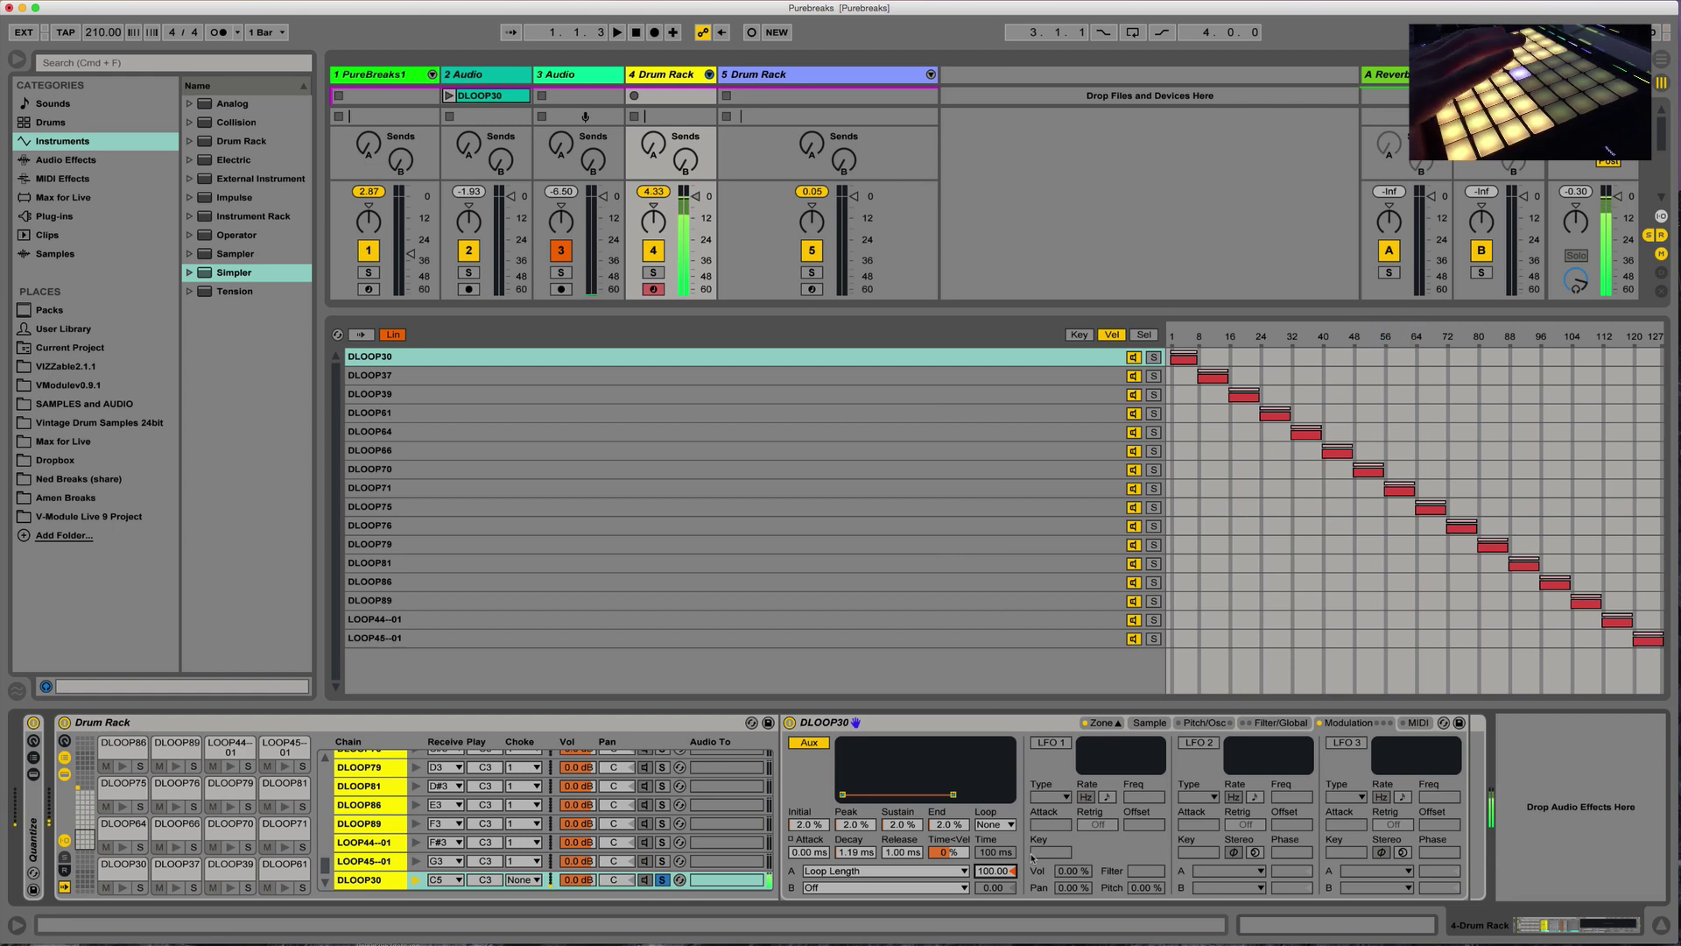
Step: Show the sample waveform with the zone editor and turn on auto-select so the zone list follows the played sample
left_click(1102, 722)
left_click(1147, 722)
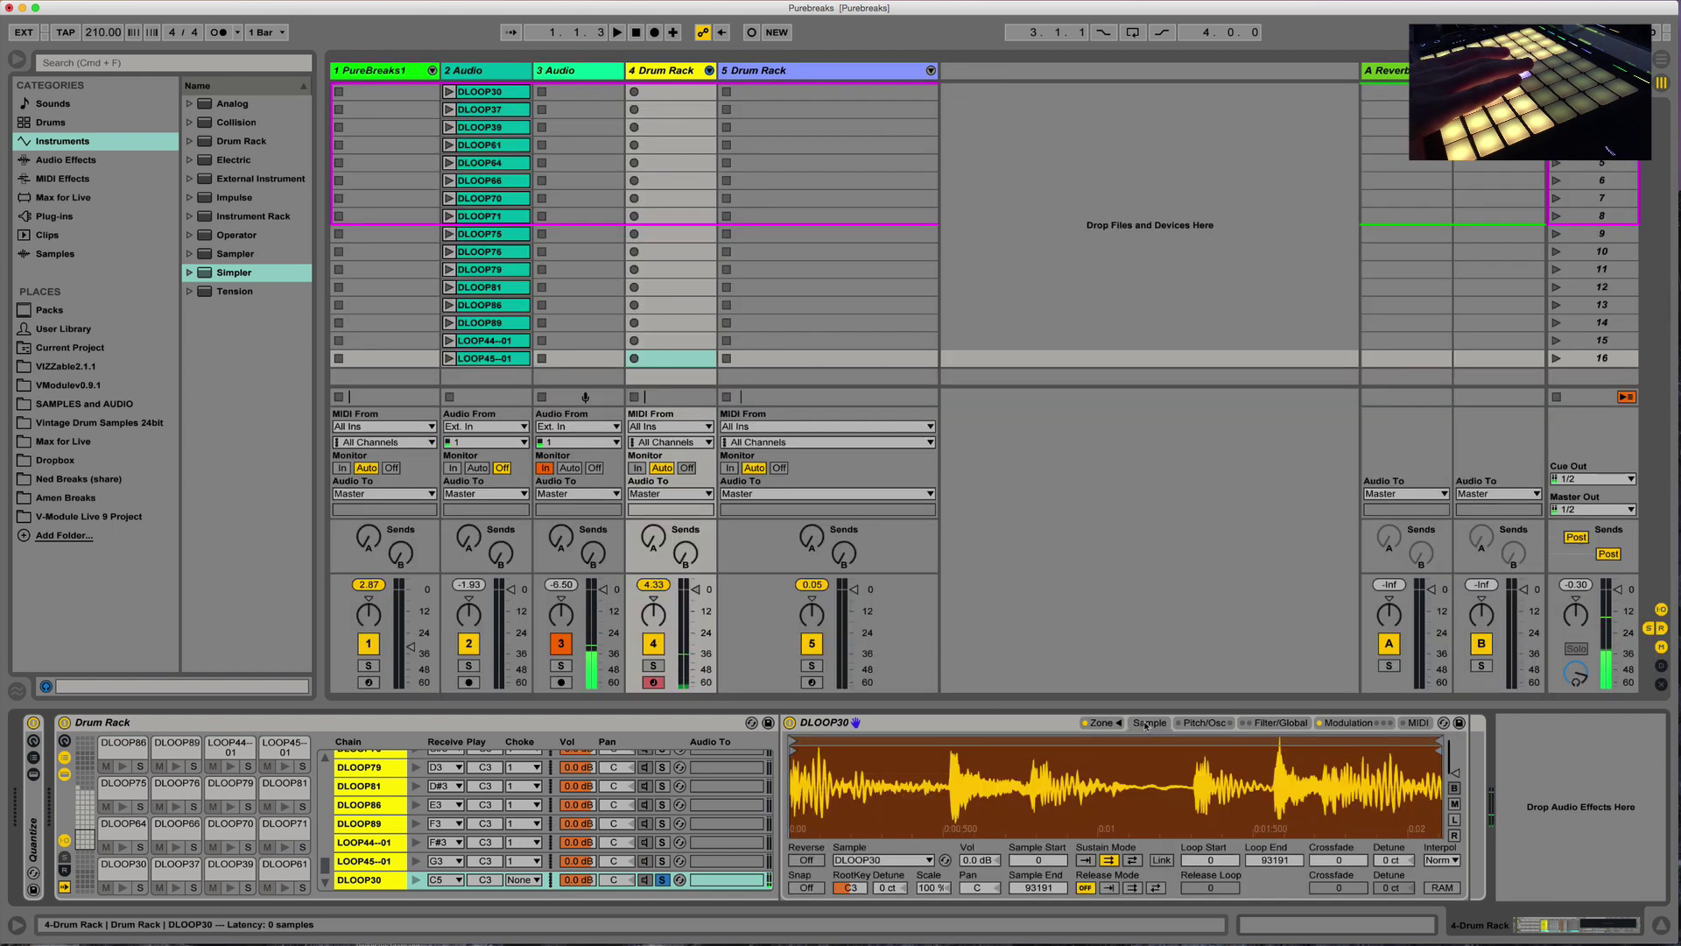
left_click(1101, 723)
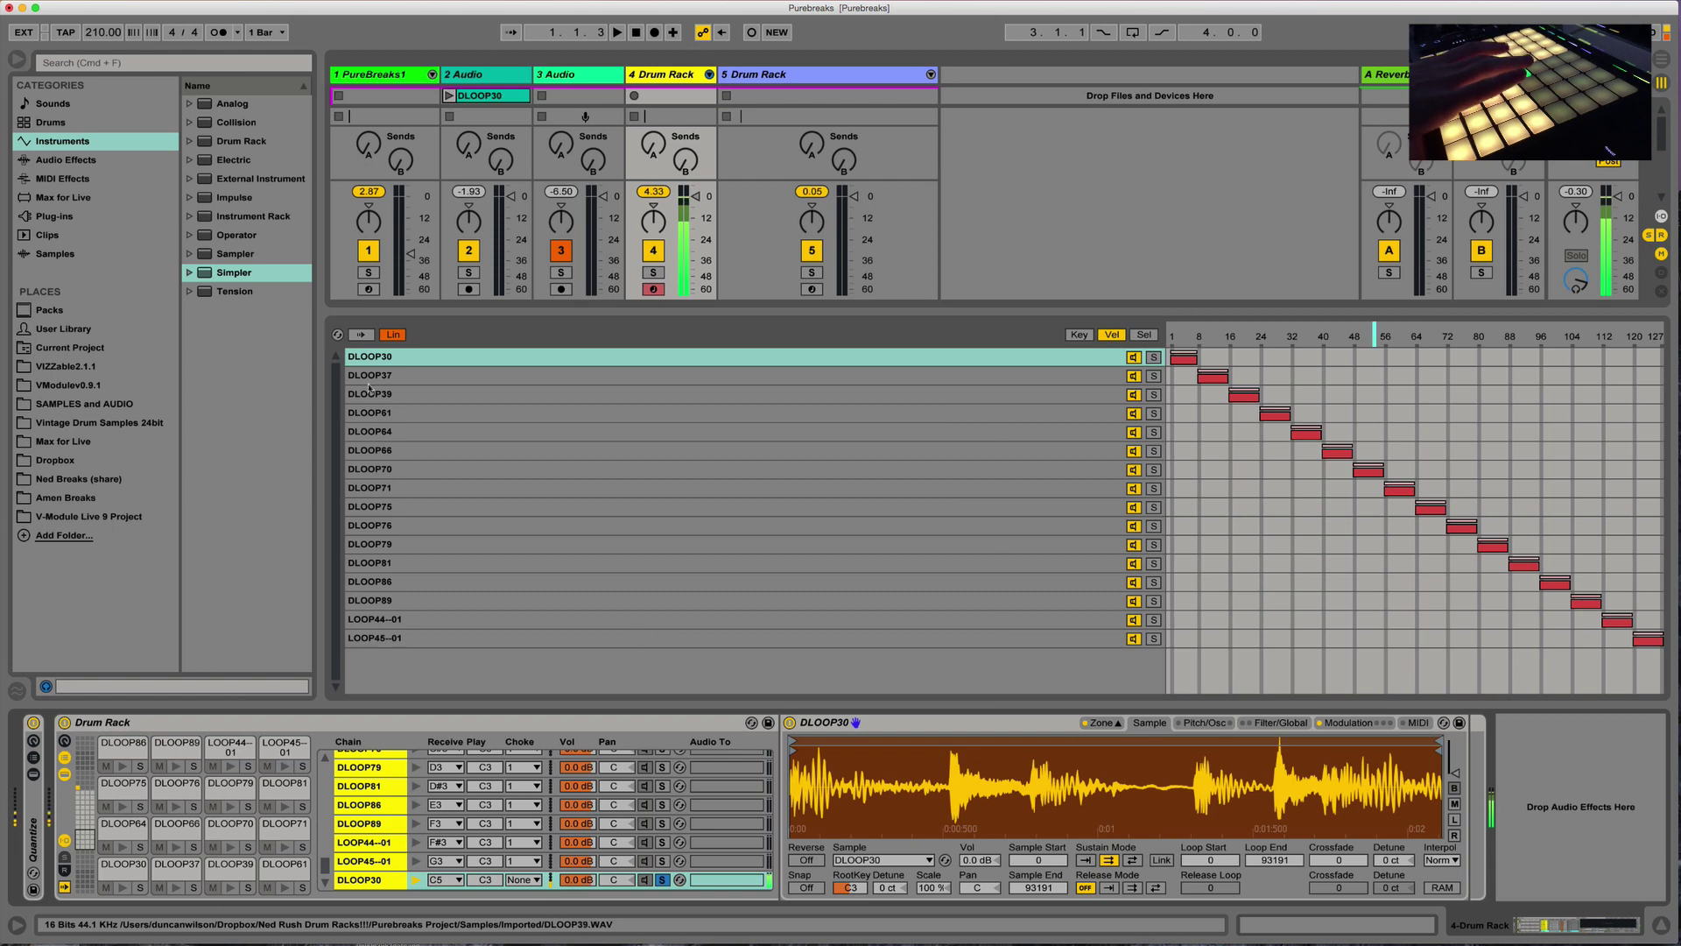
left_click(636, 481)
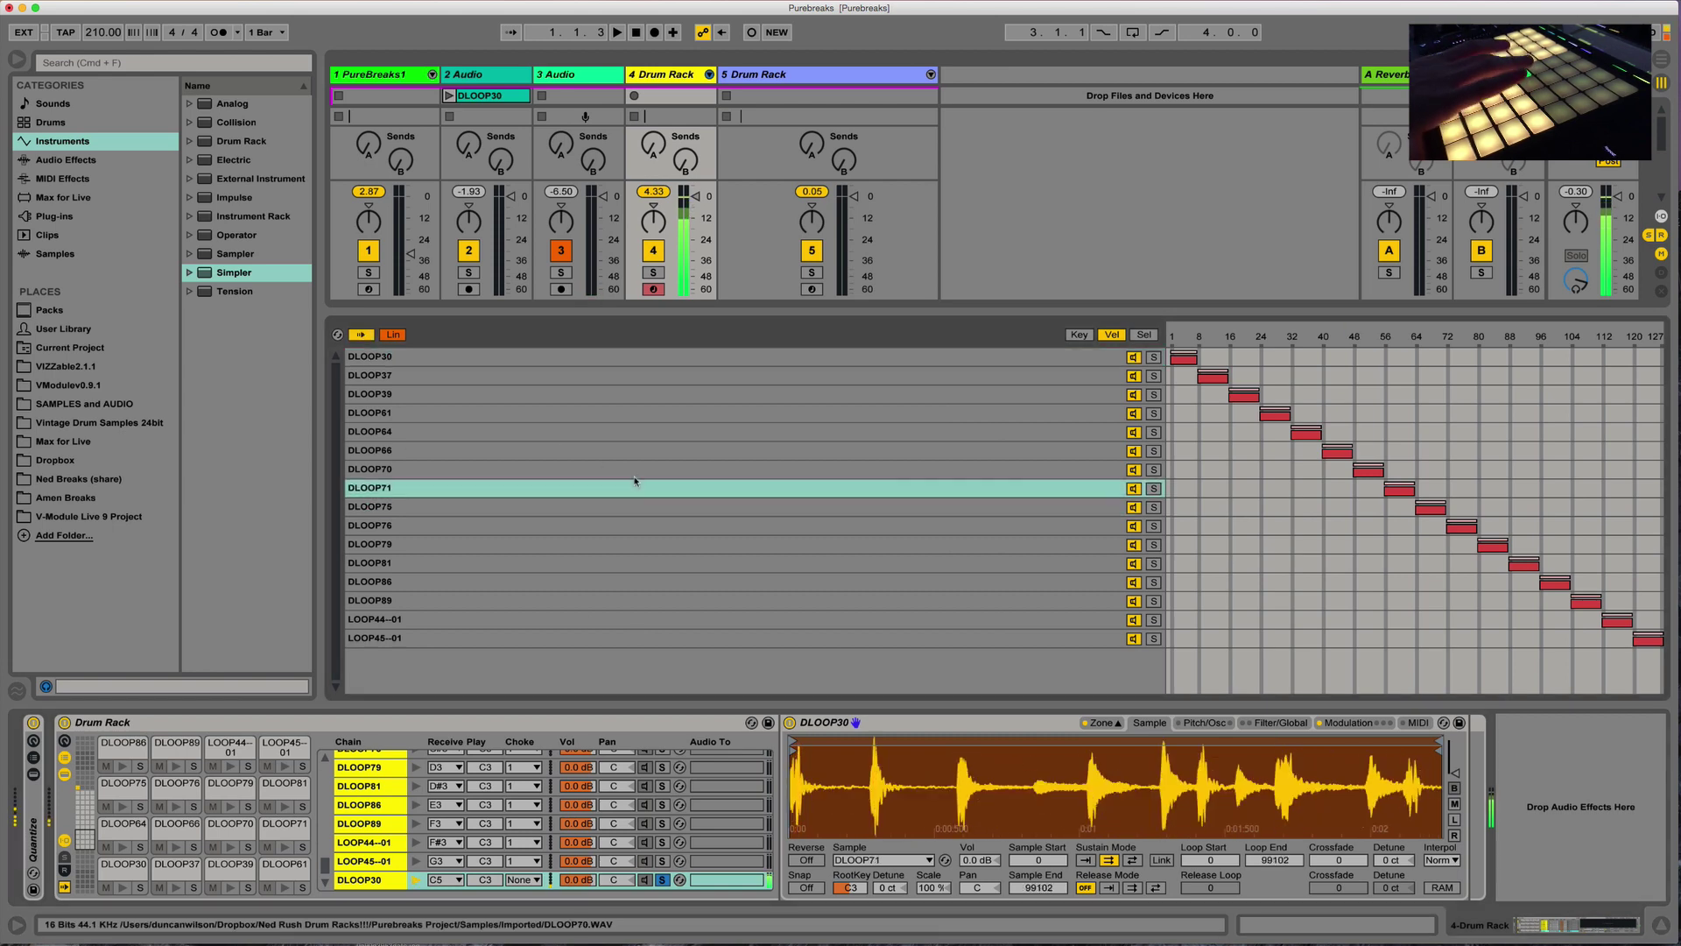
Step: Turn on LFO 2 in the Sampler's modulation section with the random stepped waveform and a frequency of 0.01 Hz
left_click(1344, 724)
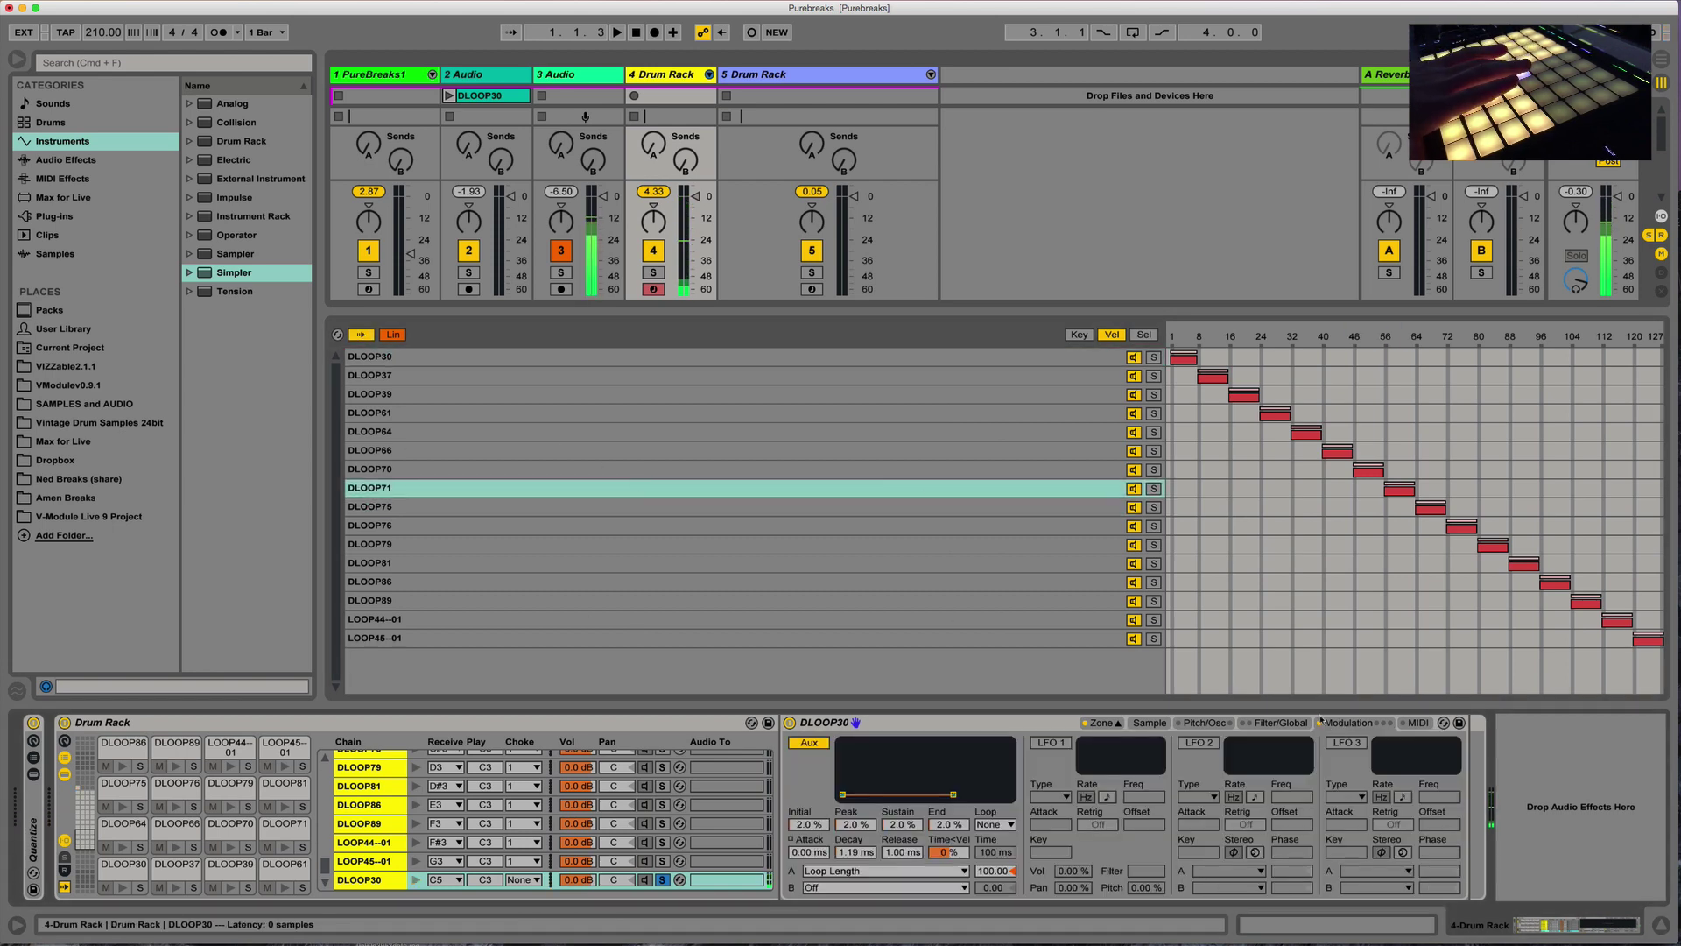
left_click(1198, 743)
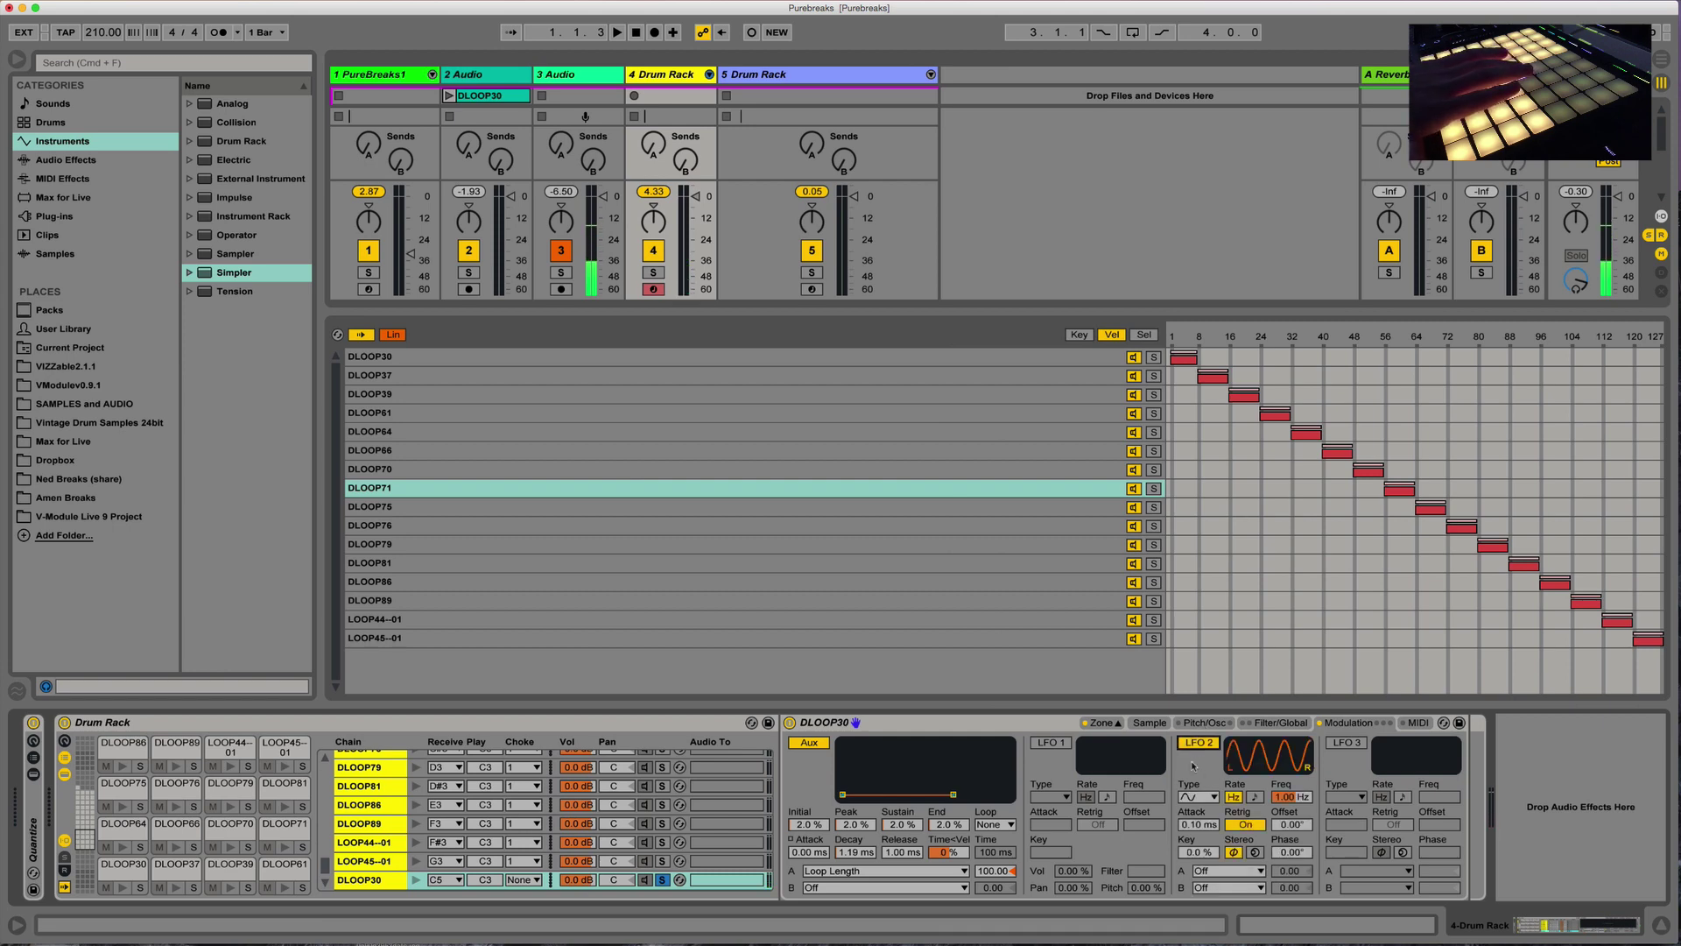
left_click(1208, 799)
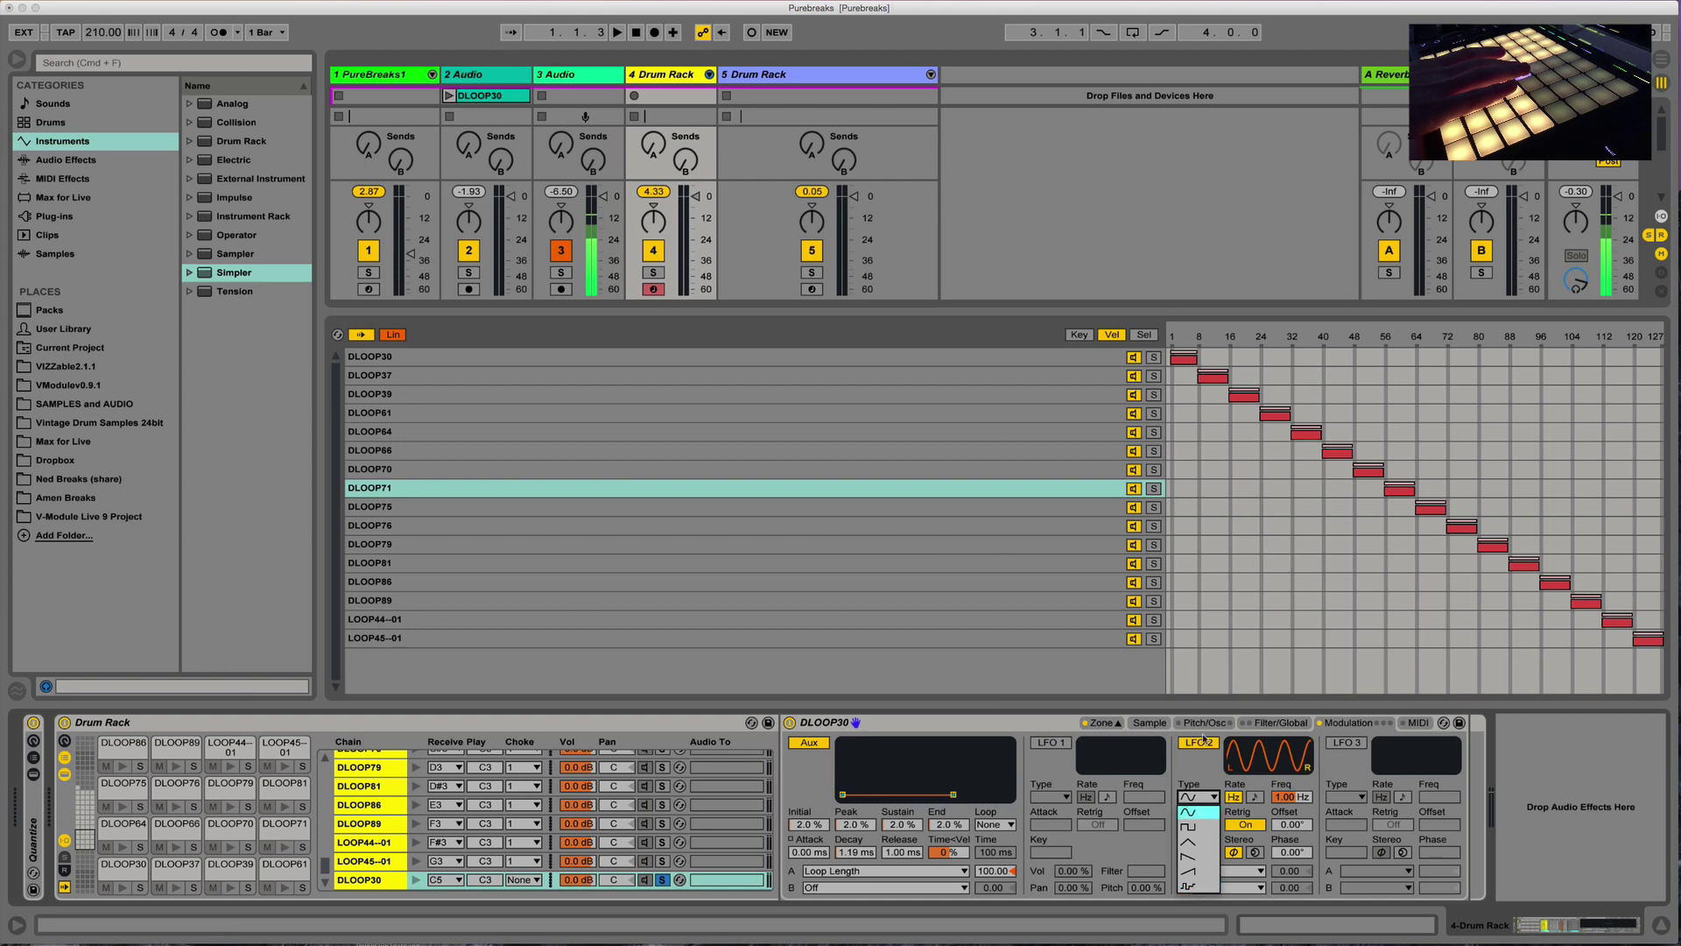
left_click(1189, 885)
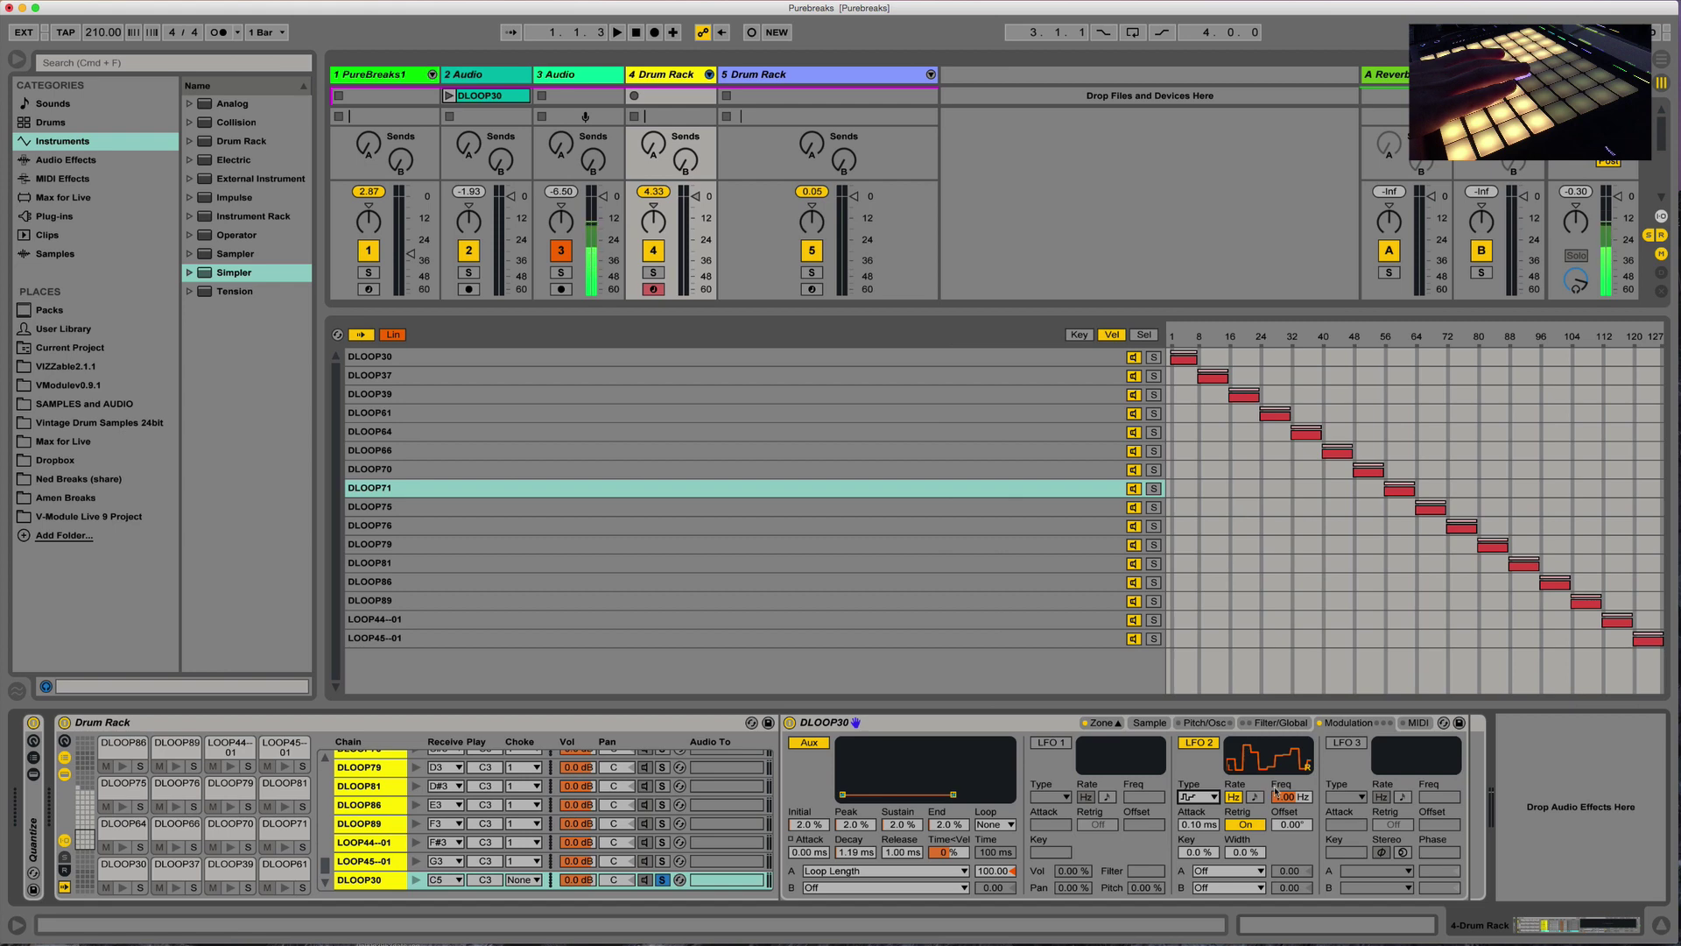
left_click_drag(1280, 797, 1280, 885)
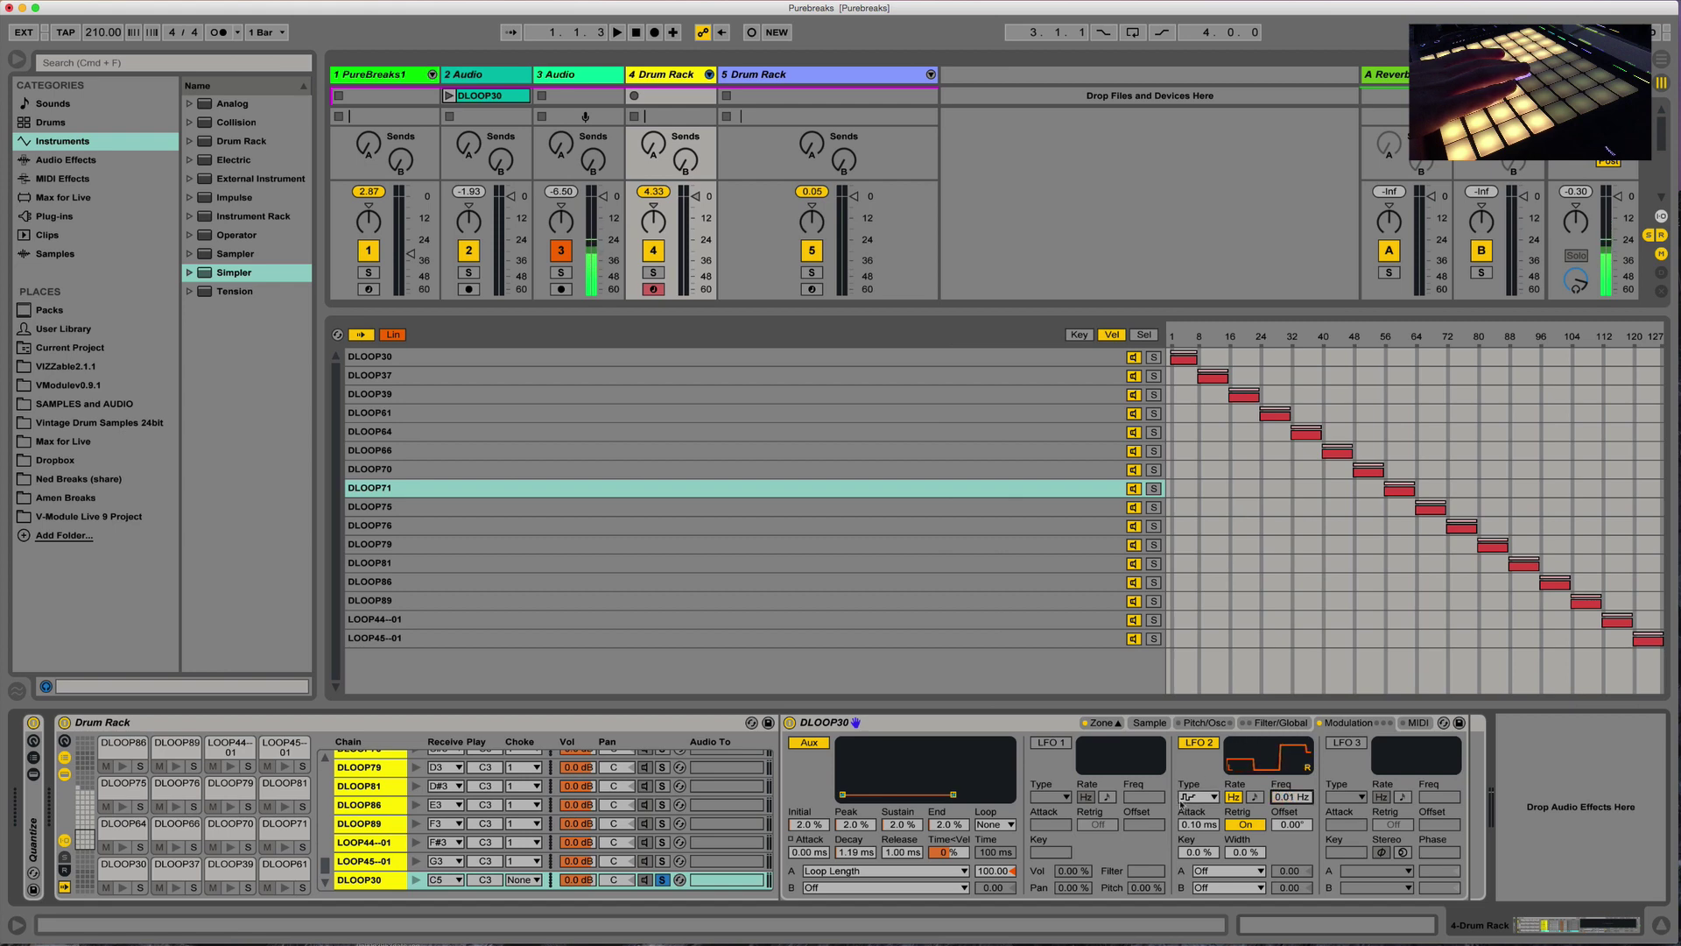
Step: Route LFO 2's destination A to Loop Length, try amounts of 3, 2 and 1.49, and set 1.99
left_click(1229, 872)
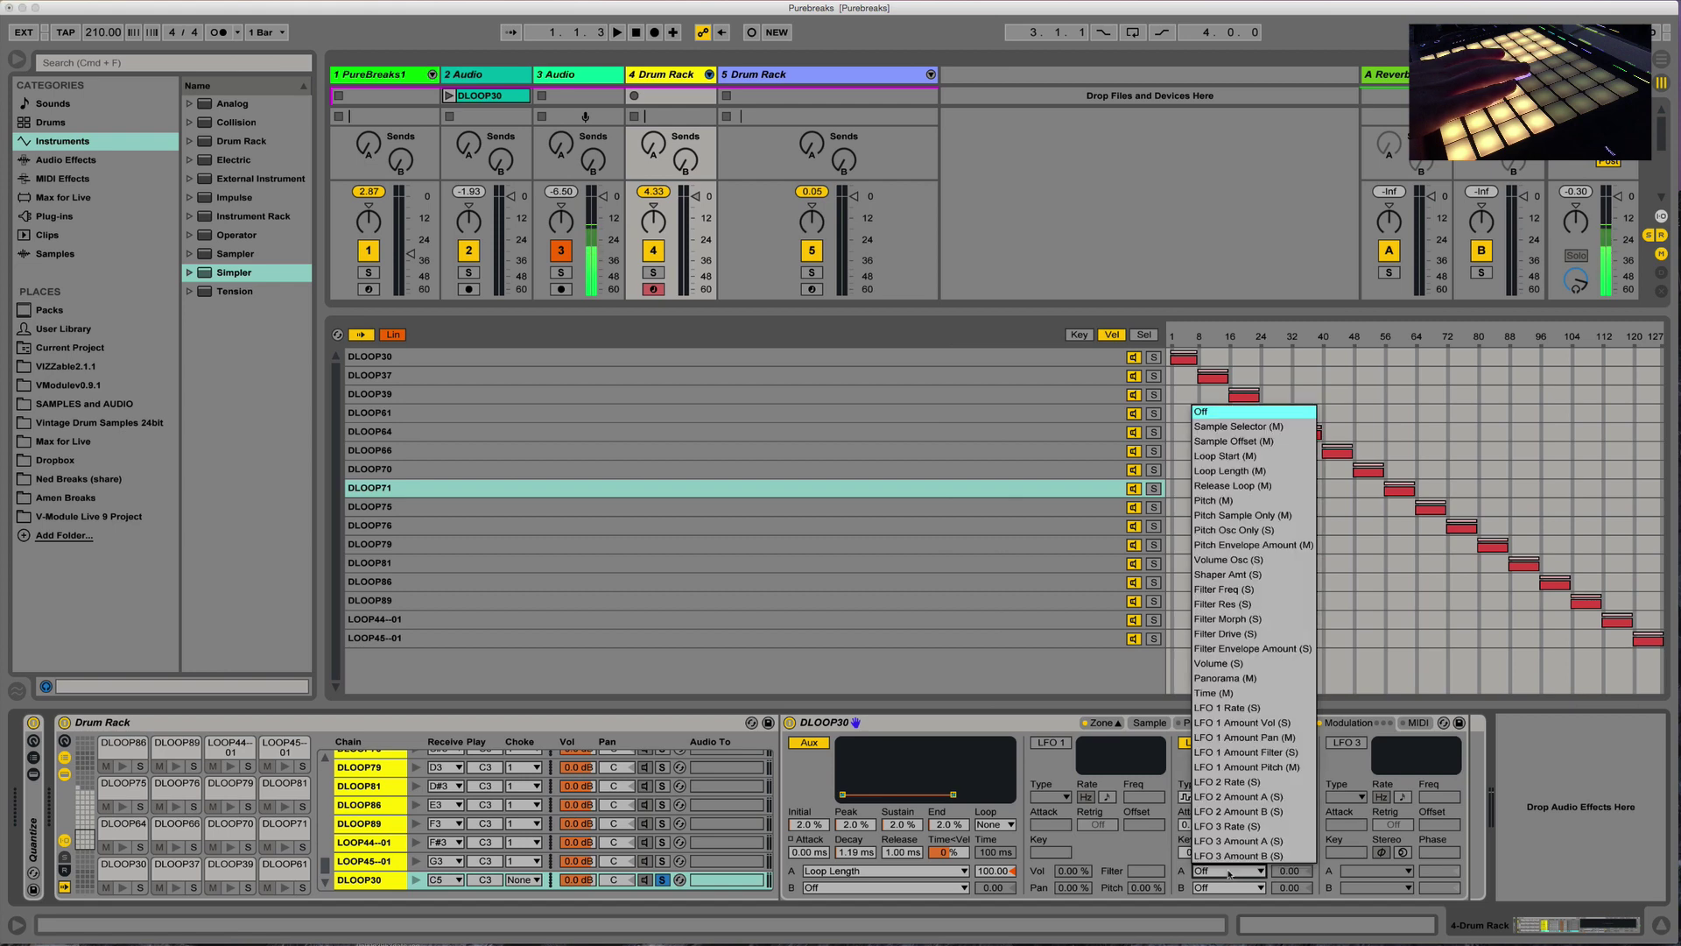
left_click(1249, 473)
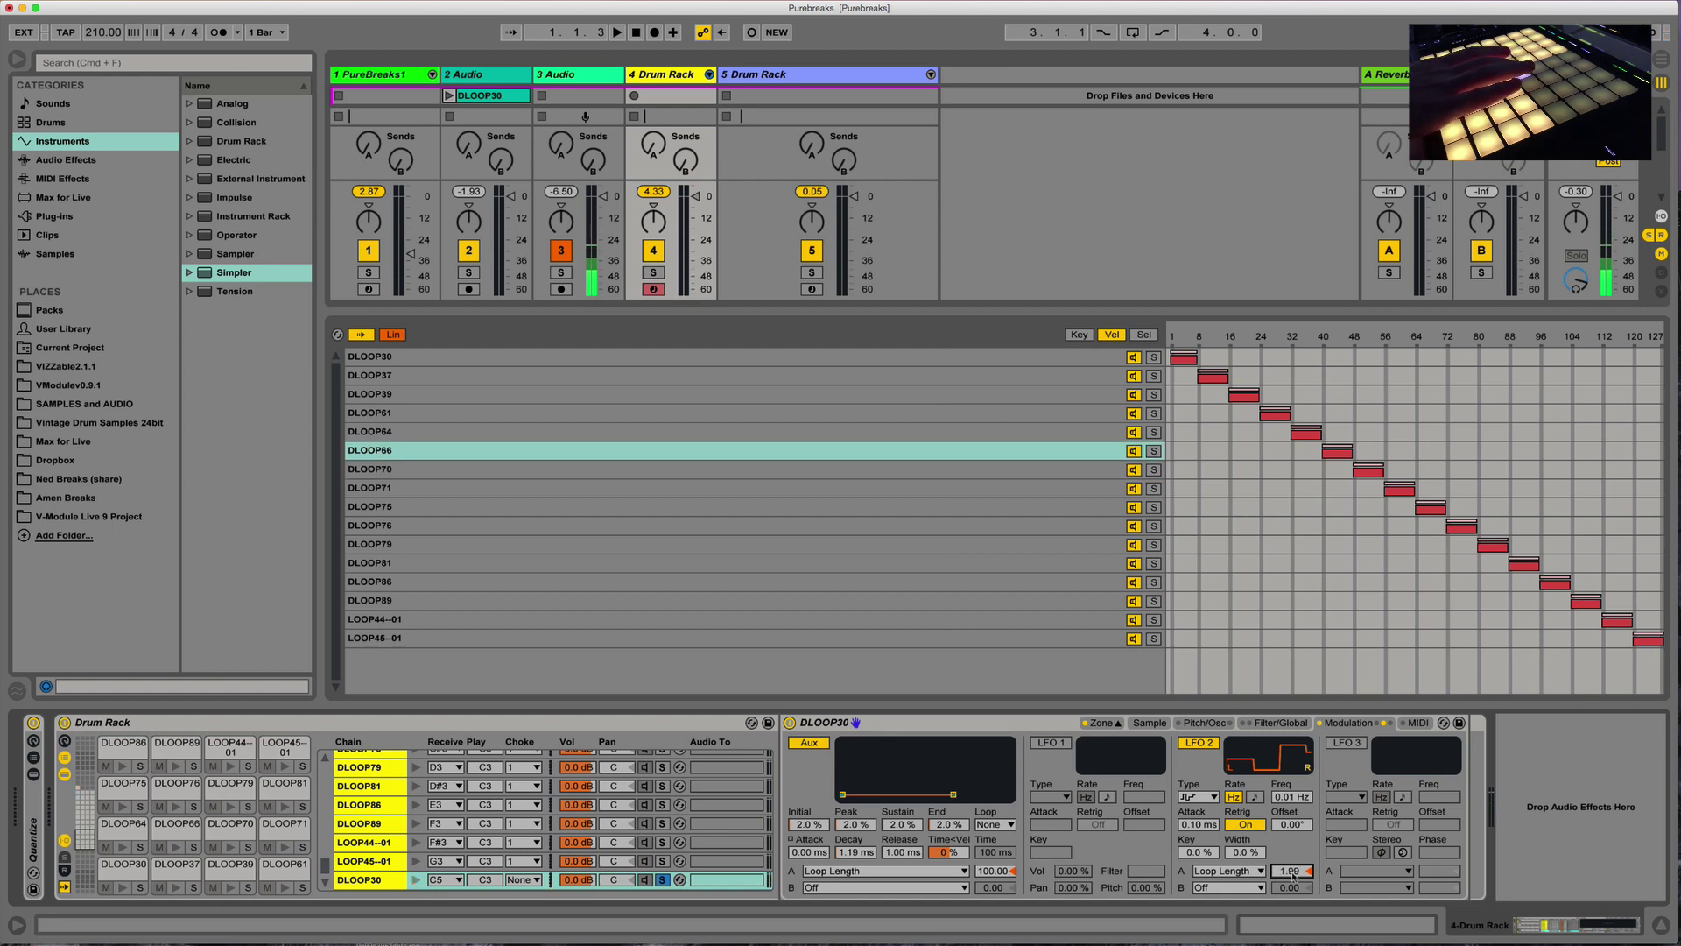
type("3")
key("Return")
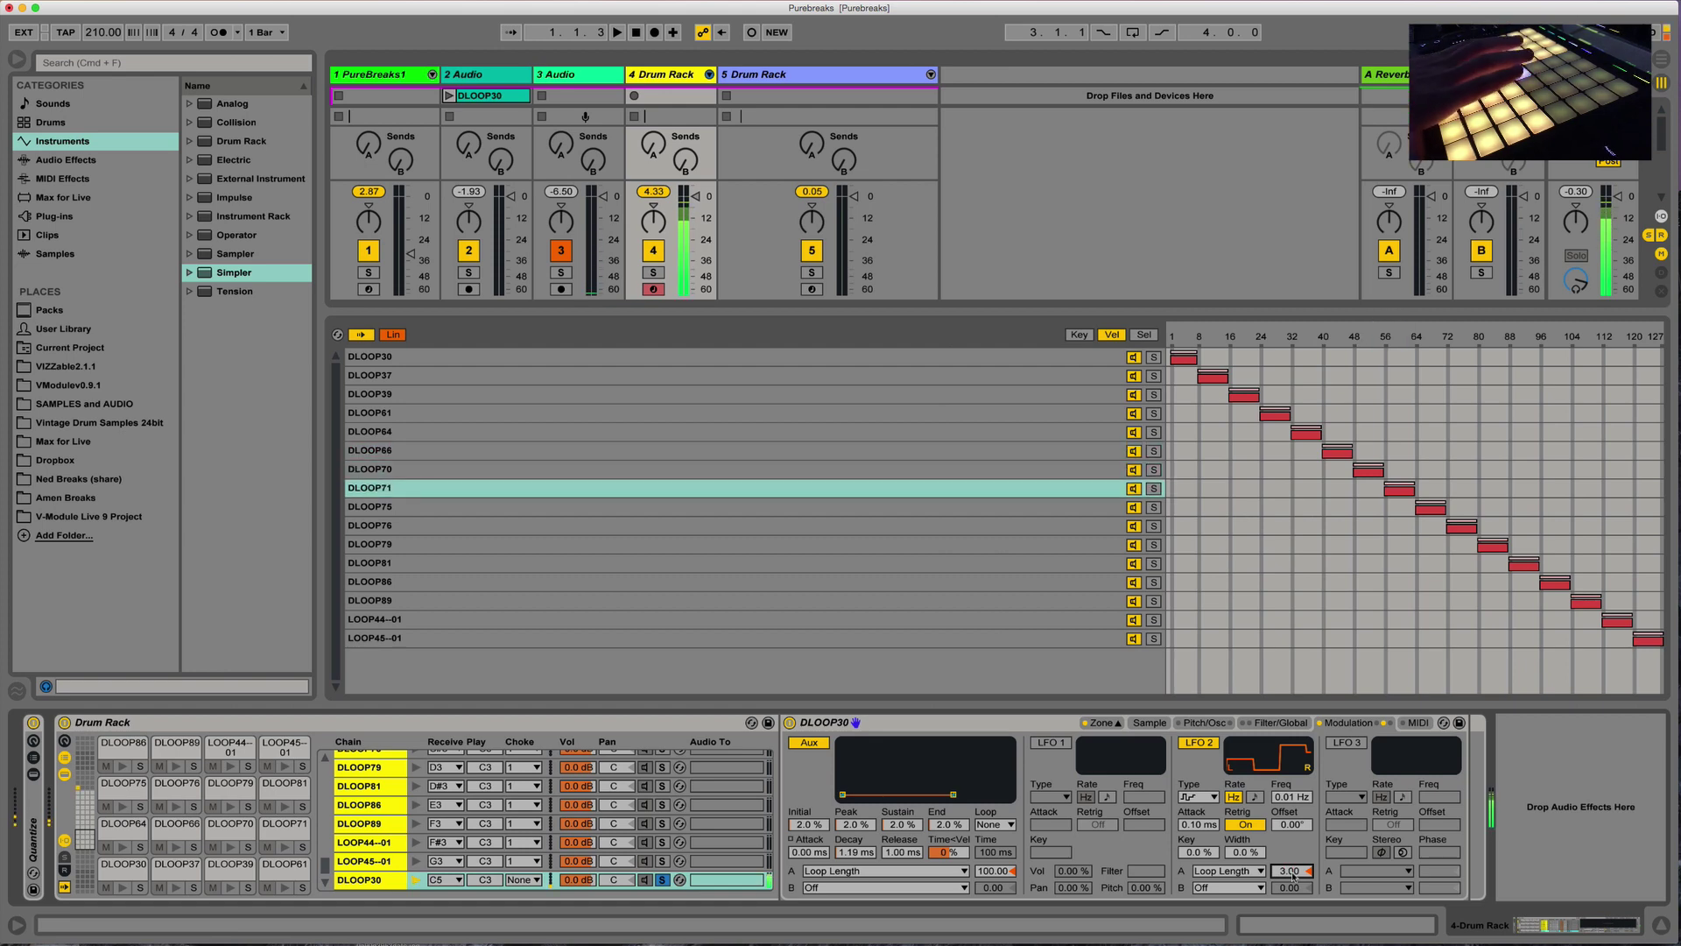
type("2")
key("Return")
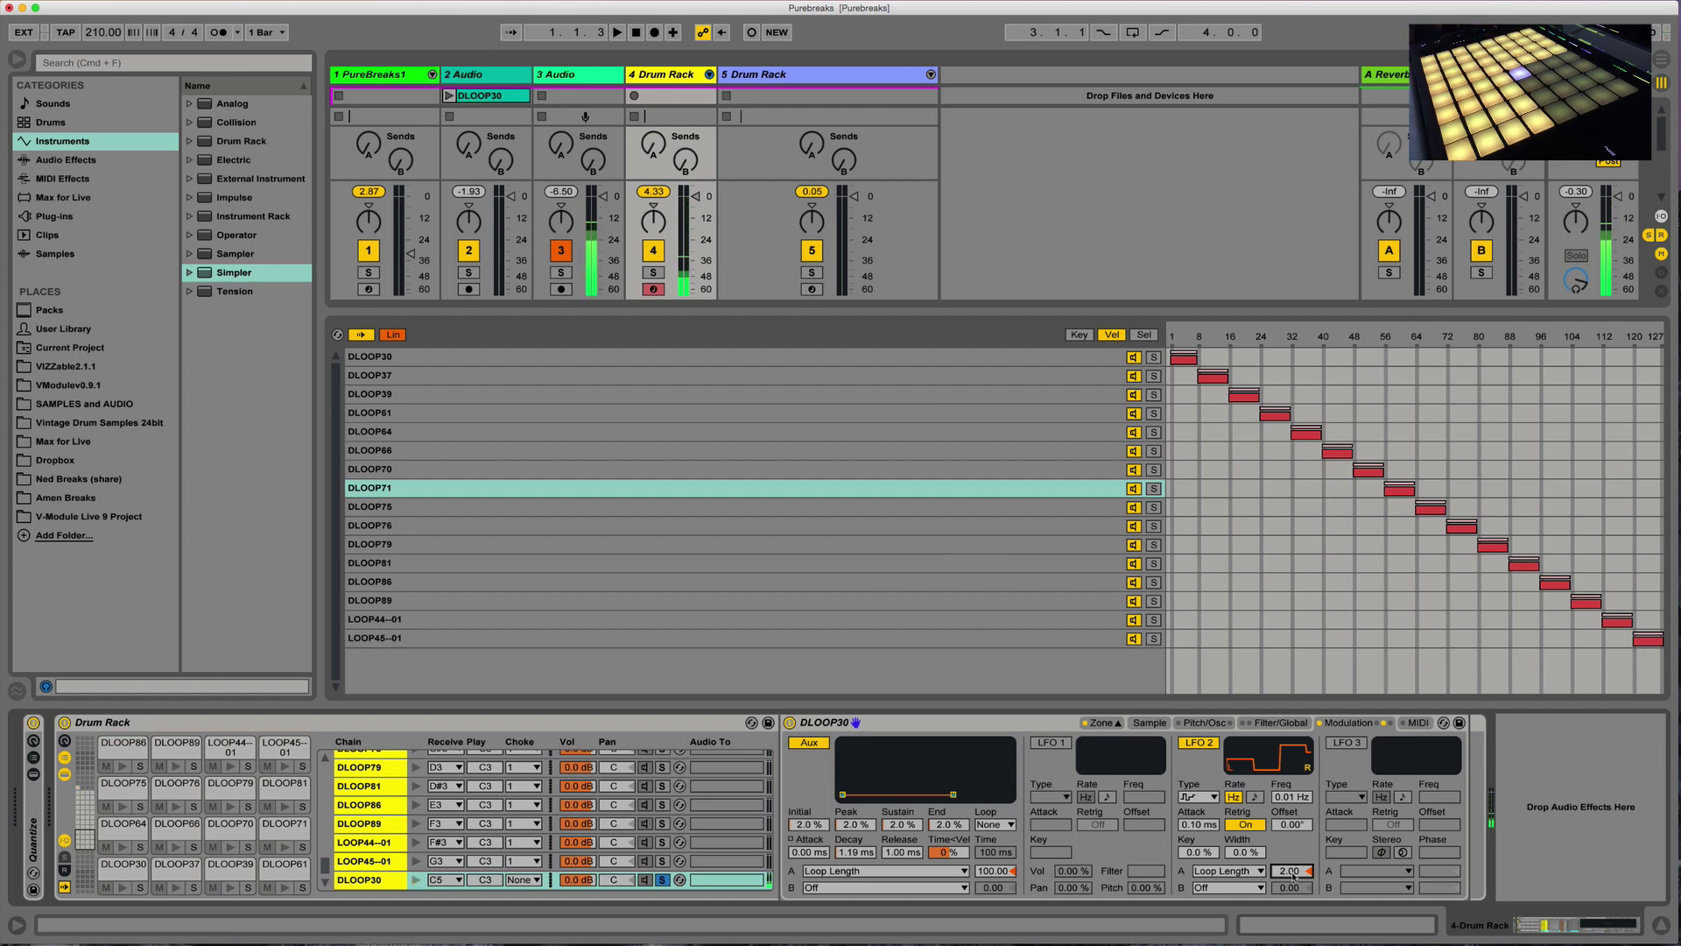
type("1.49")
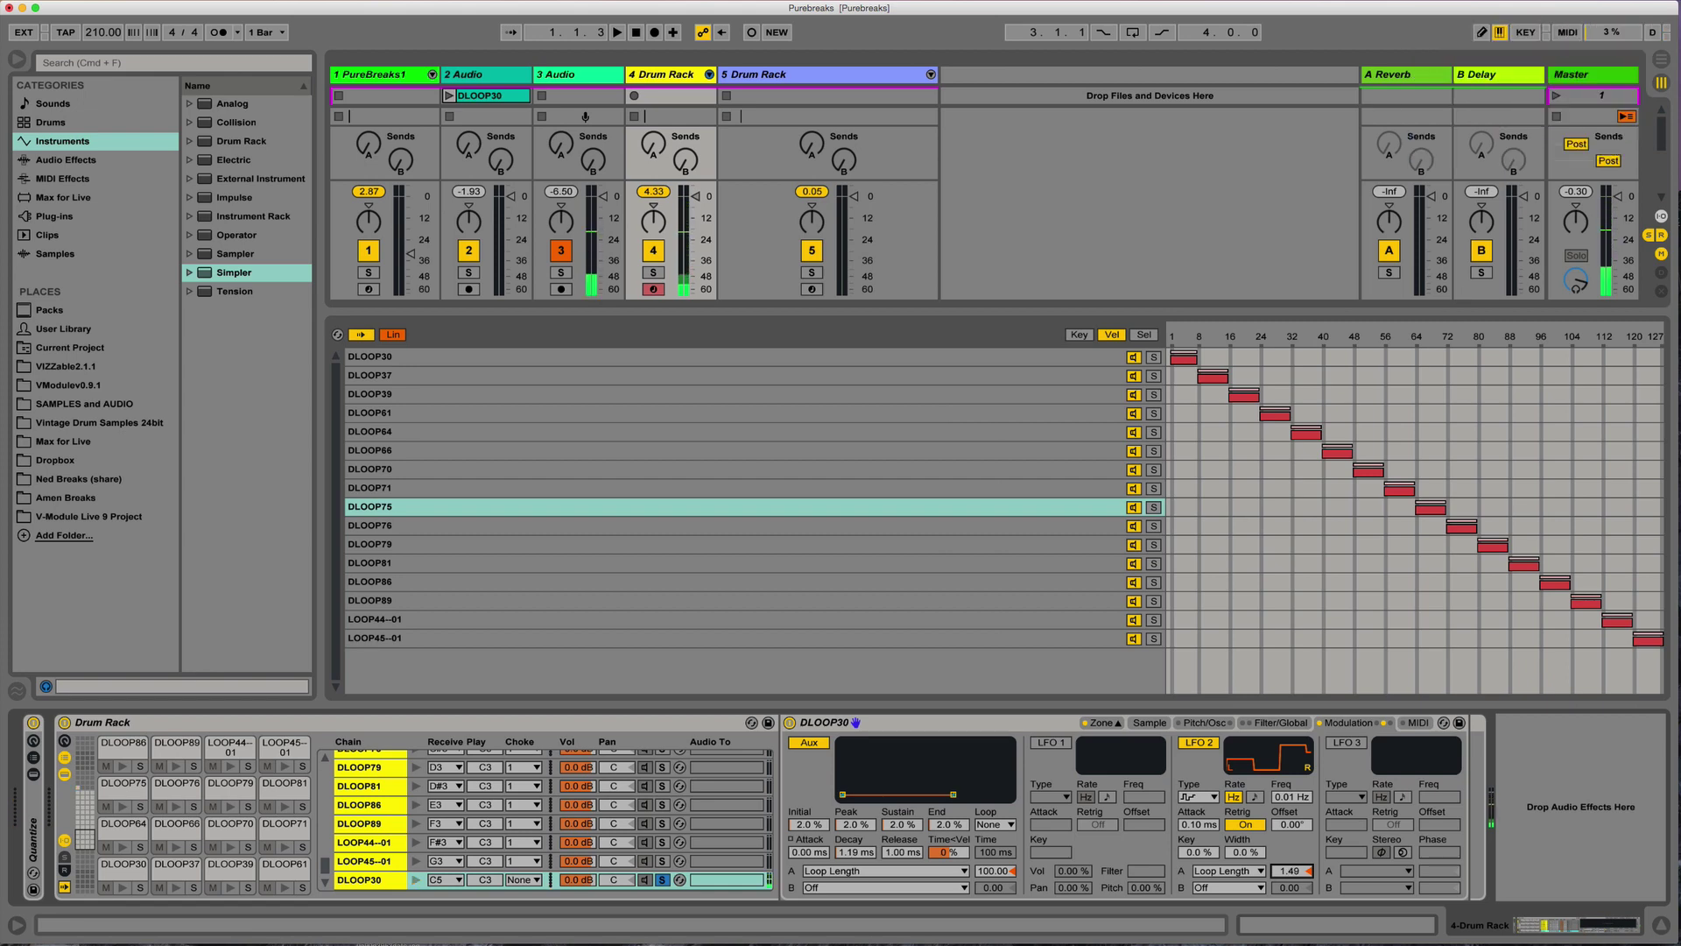
left_click_drag(1293, 872, 1293, 863)
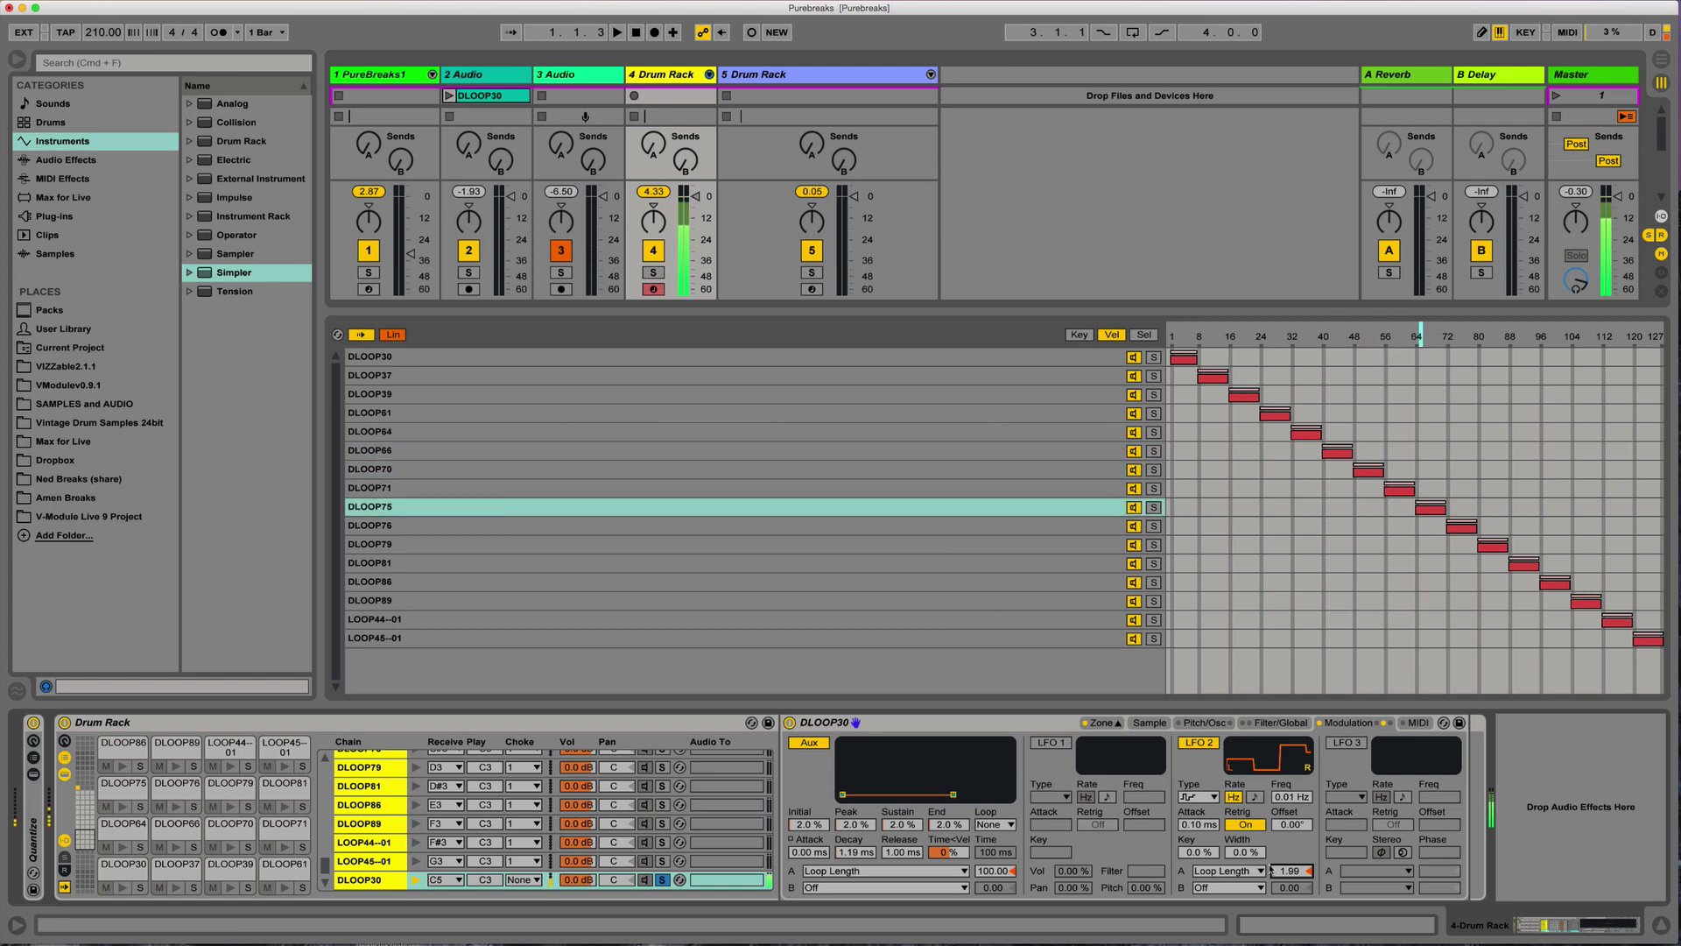
Step: Turn on LFO 3 and change its waveform to the rising sawtooth
left_click(1349, 743)
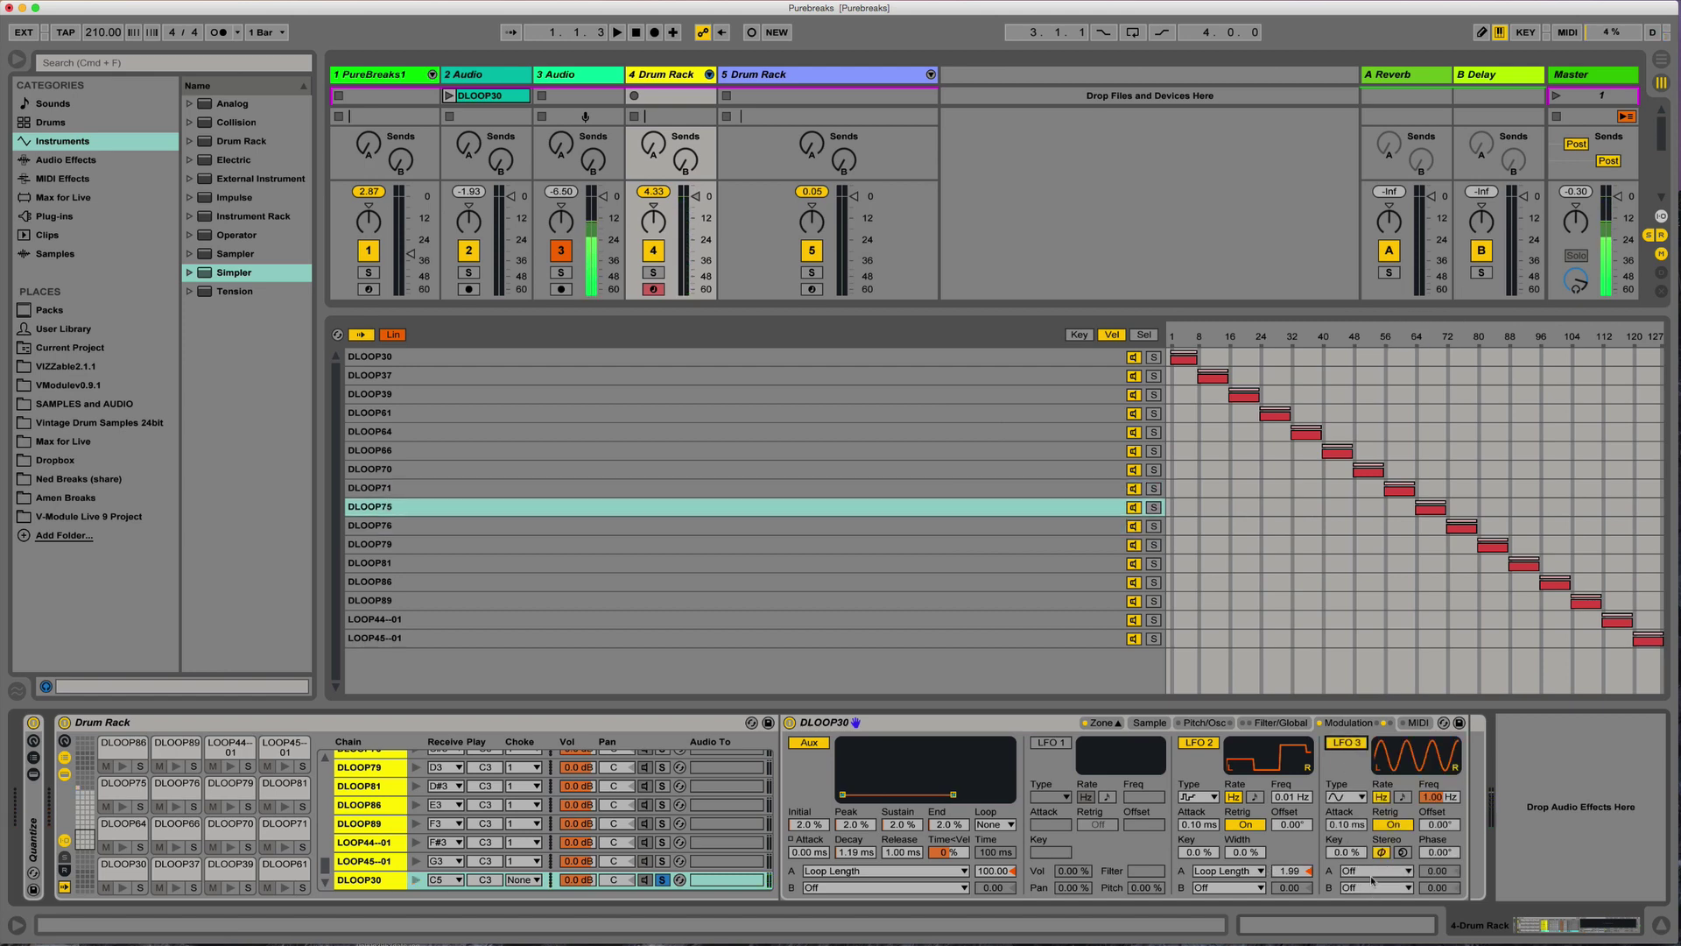
left_click(1347, 797)
left_click(1345, 876)
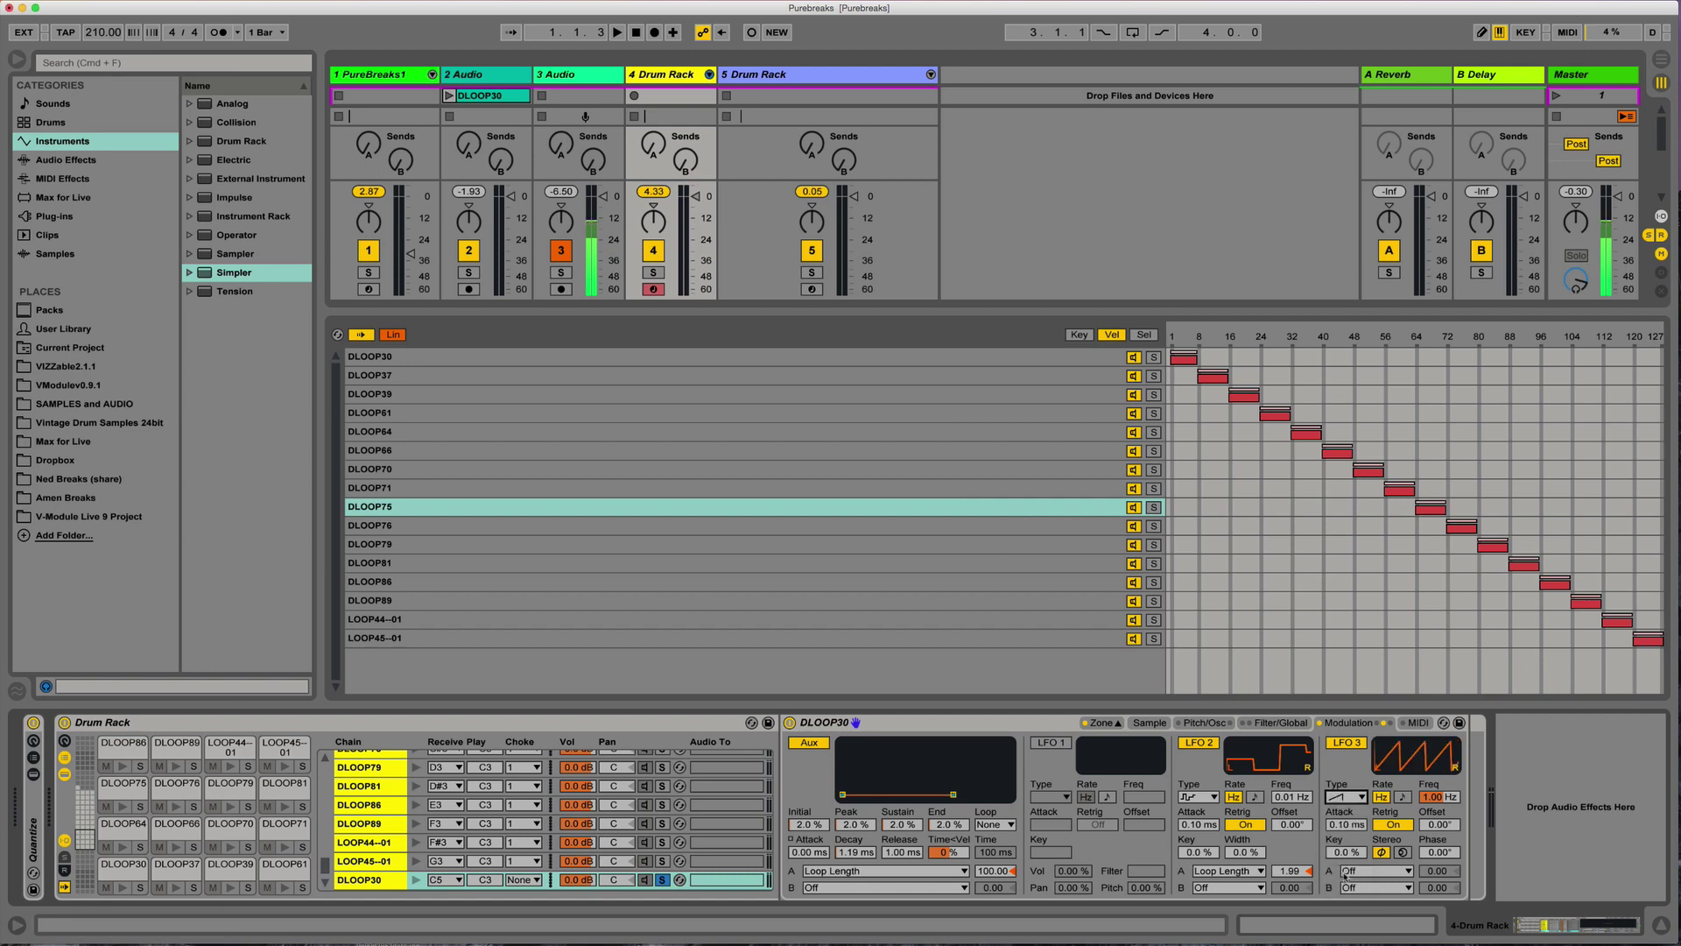
Step: Route LFO 3's destination A to Sample Offset and destination B to Loop Start, both with an amount of 100
left_click(1393, 872)
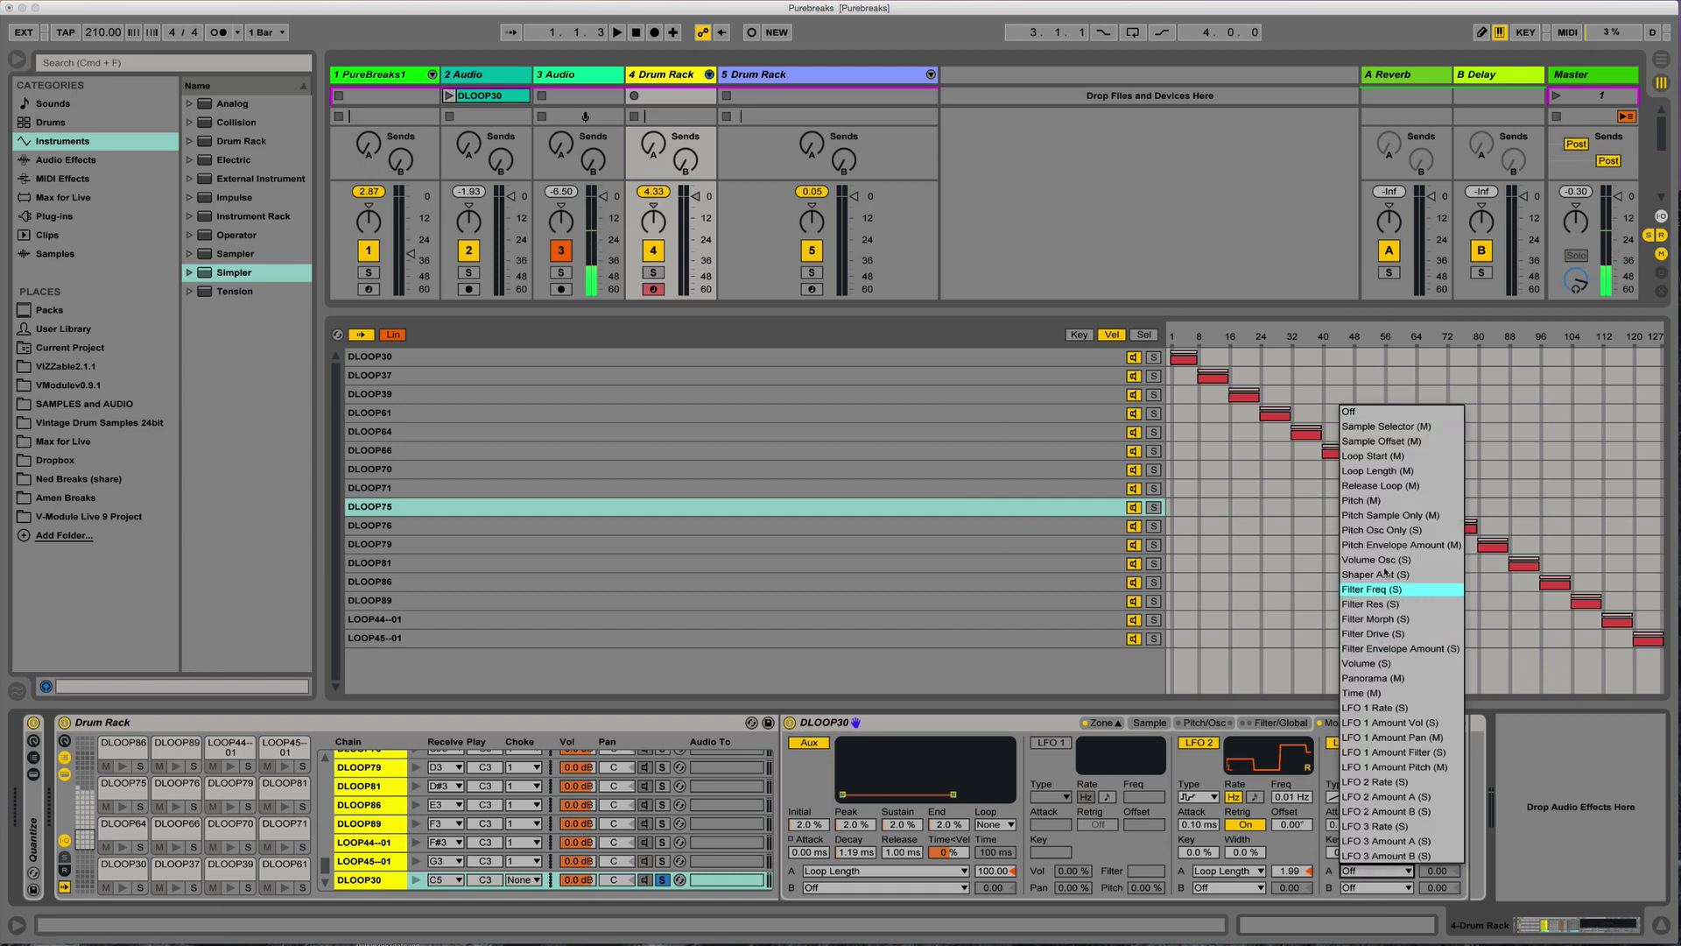
left_click(1397, 442)
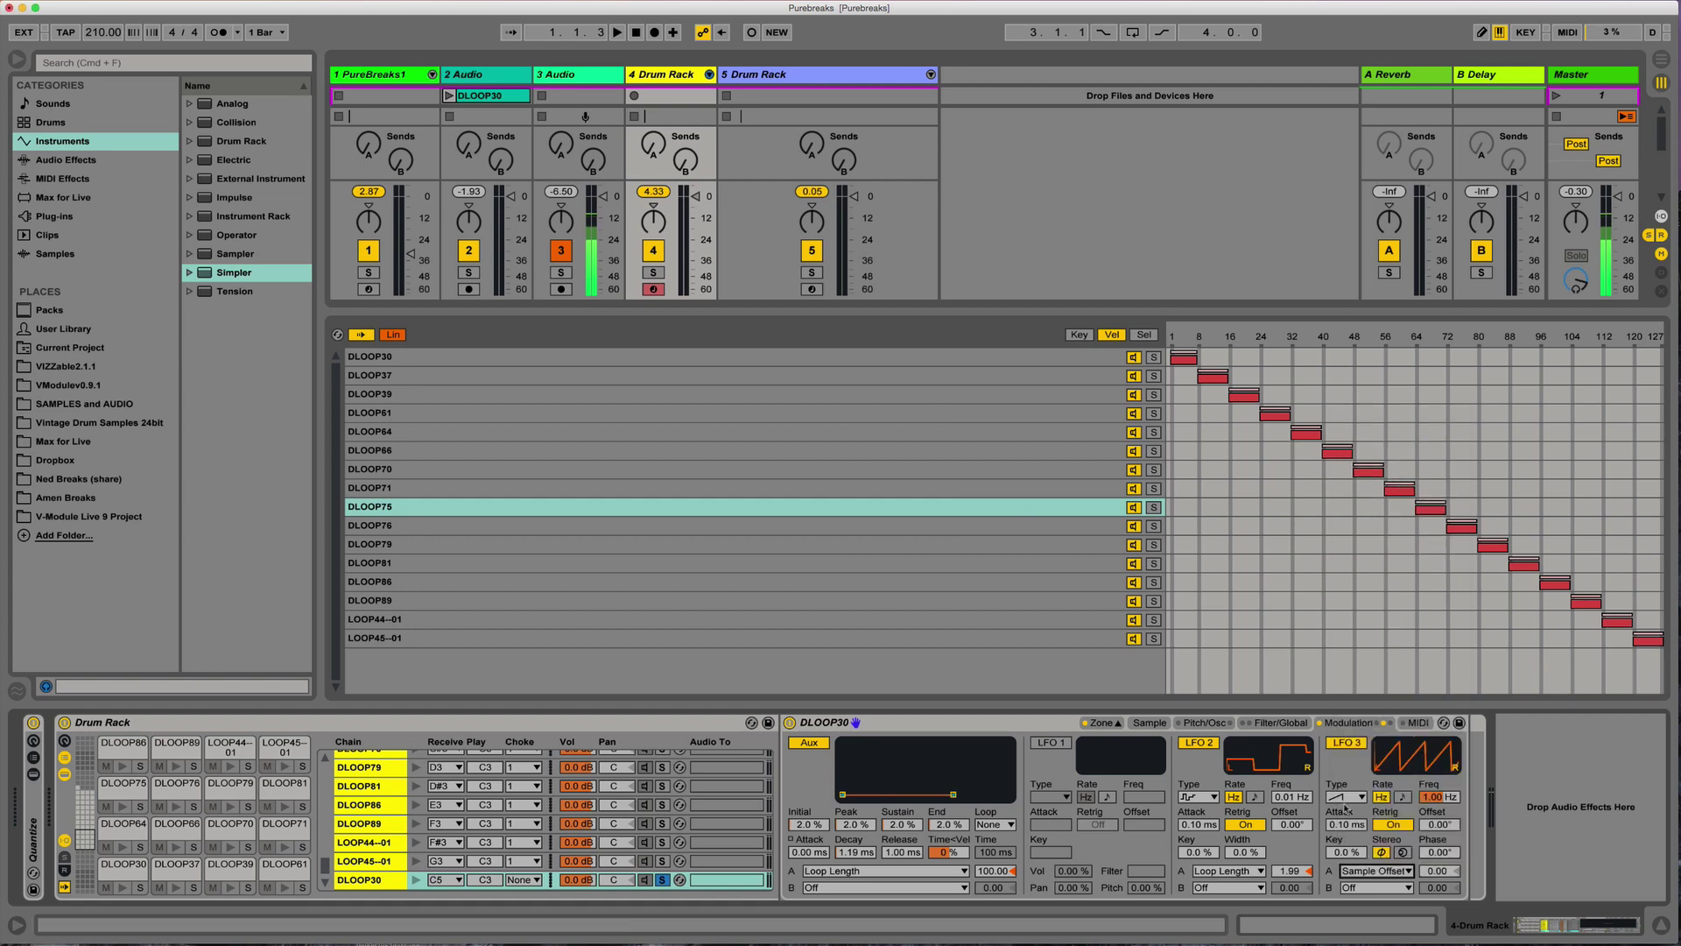
left_click(1380, 889)
left_click(1389, 478)
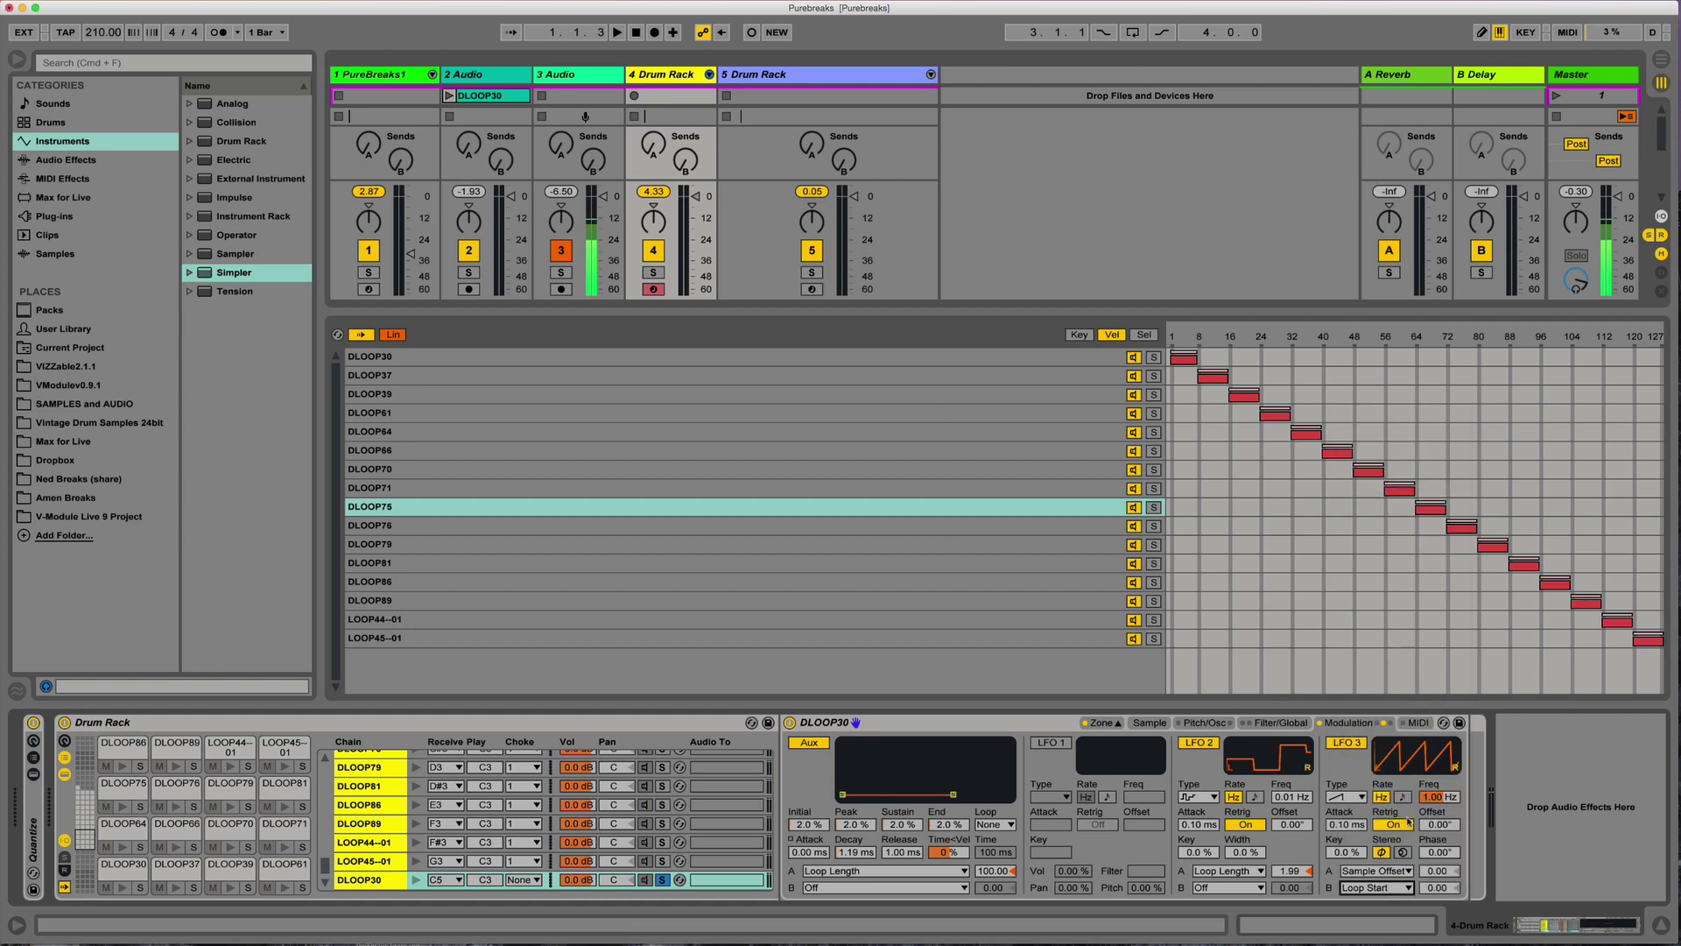
mouse_move(1436, 873)
left_mouse_down()
mouse_move(1436, 823)
mouse_move(1436, 858)
left_mouse_up()
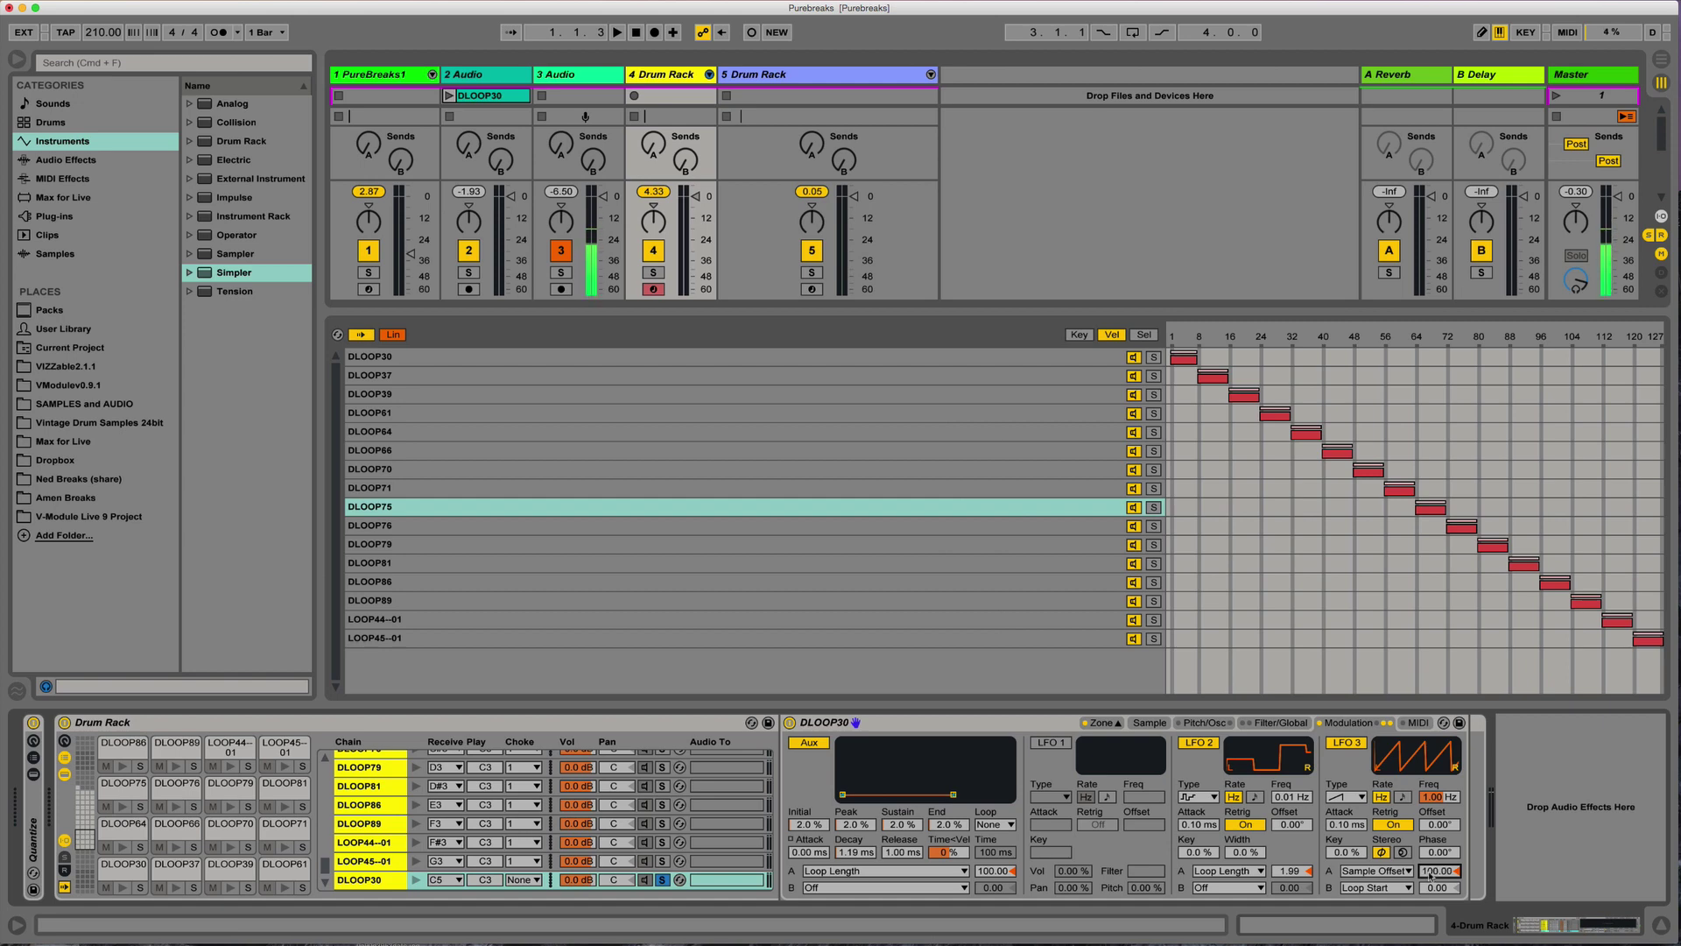
left_click_drag(1436, 888, 1436, 824)
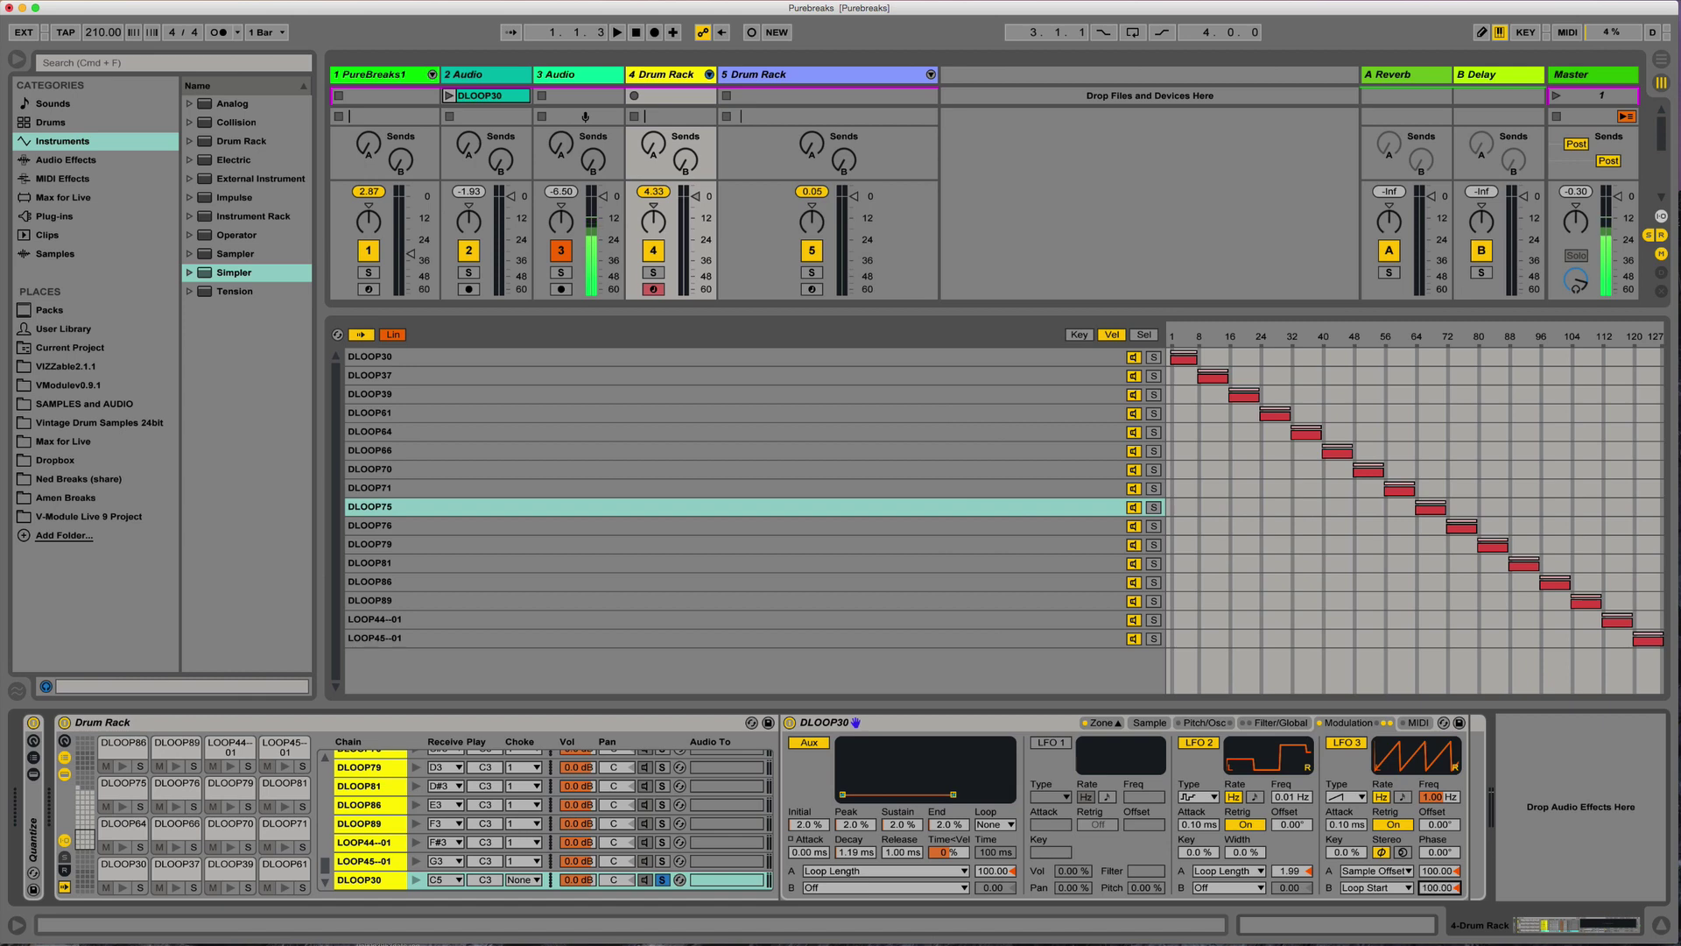
Step: Turn off LFO 3's destination A, route LFO 2's destination B to Sample Offset at 100, and set LFO 3's frequency to 0.02 Hz
left_click(1398, 873)
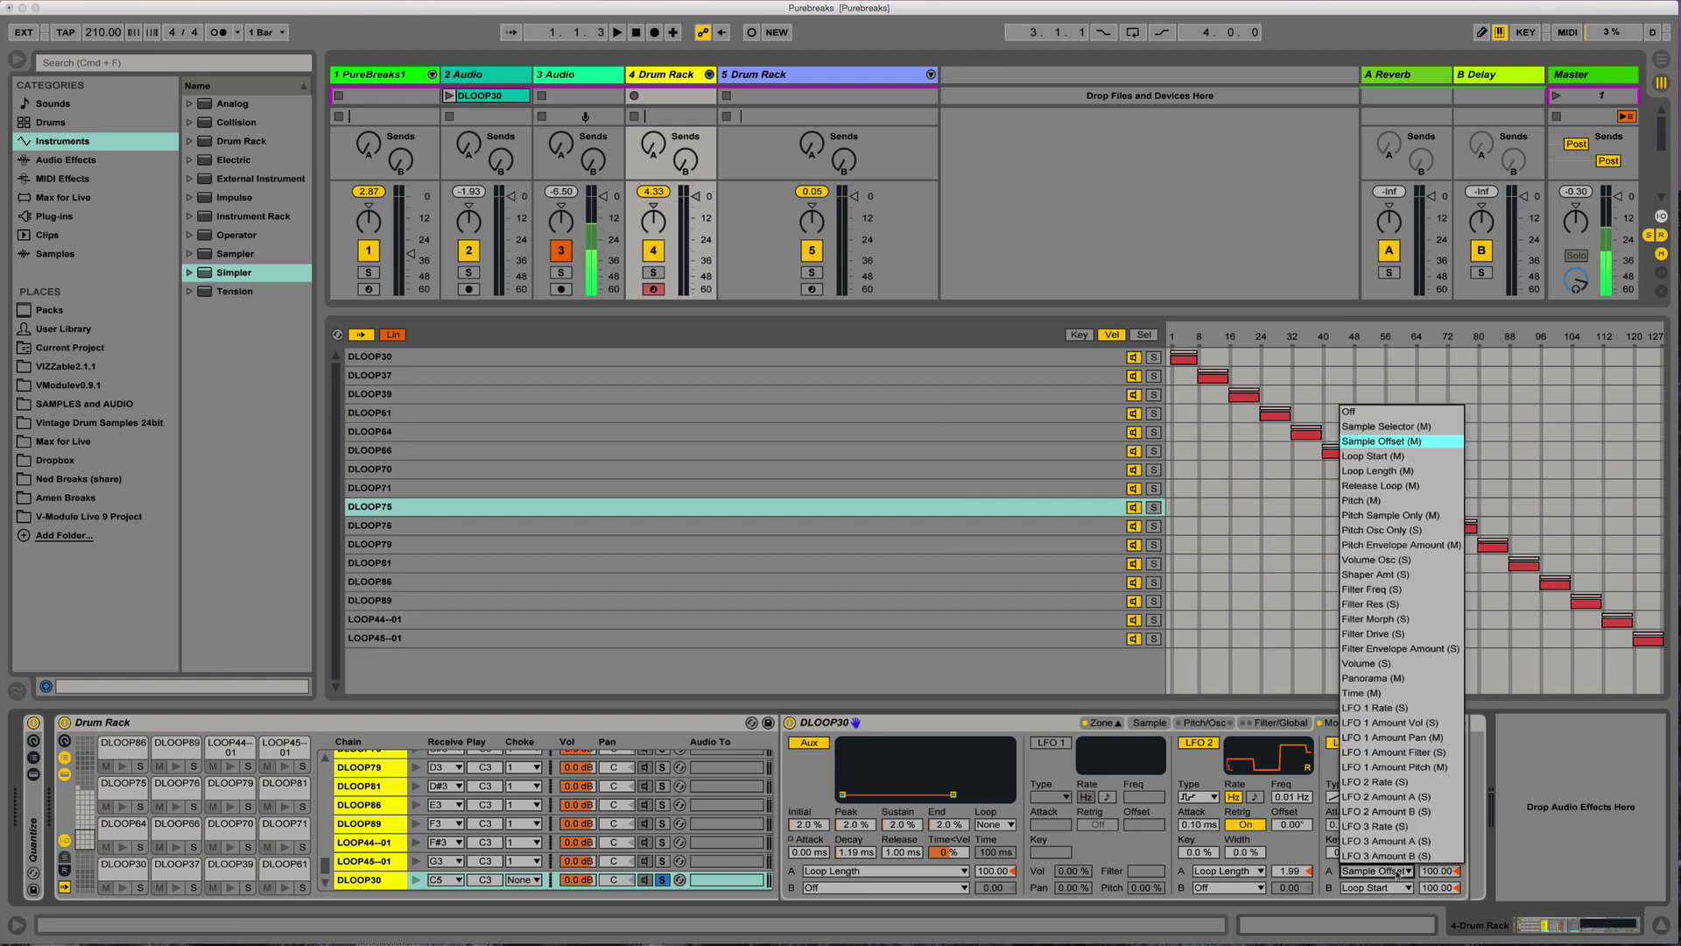
left_click(1361, 411)
left_click(1243, 888)
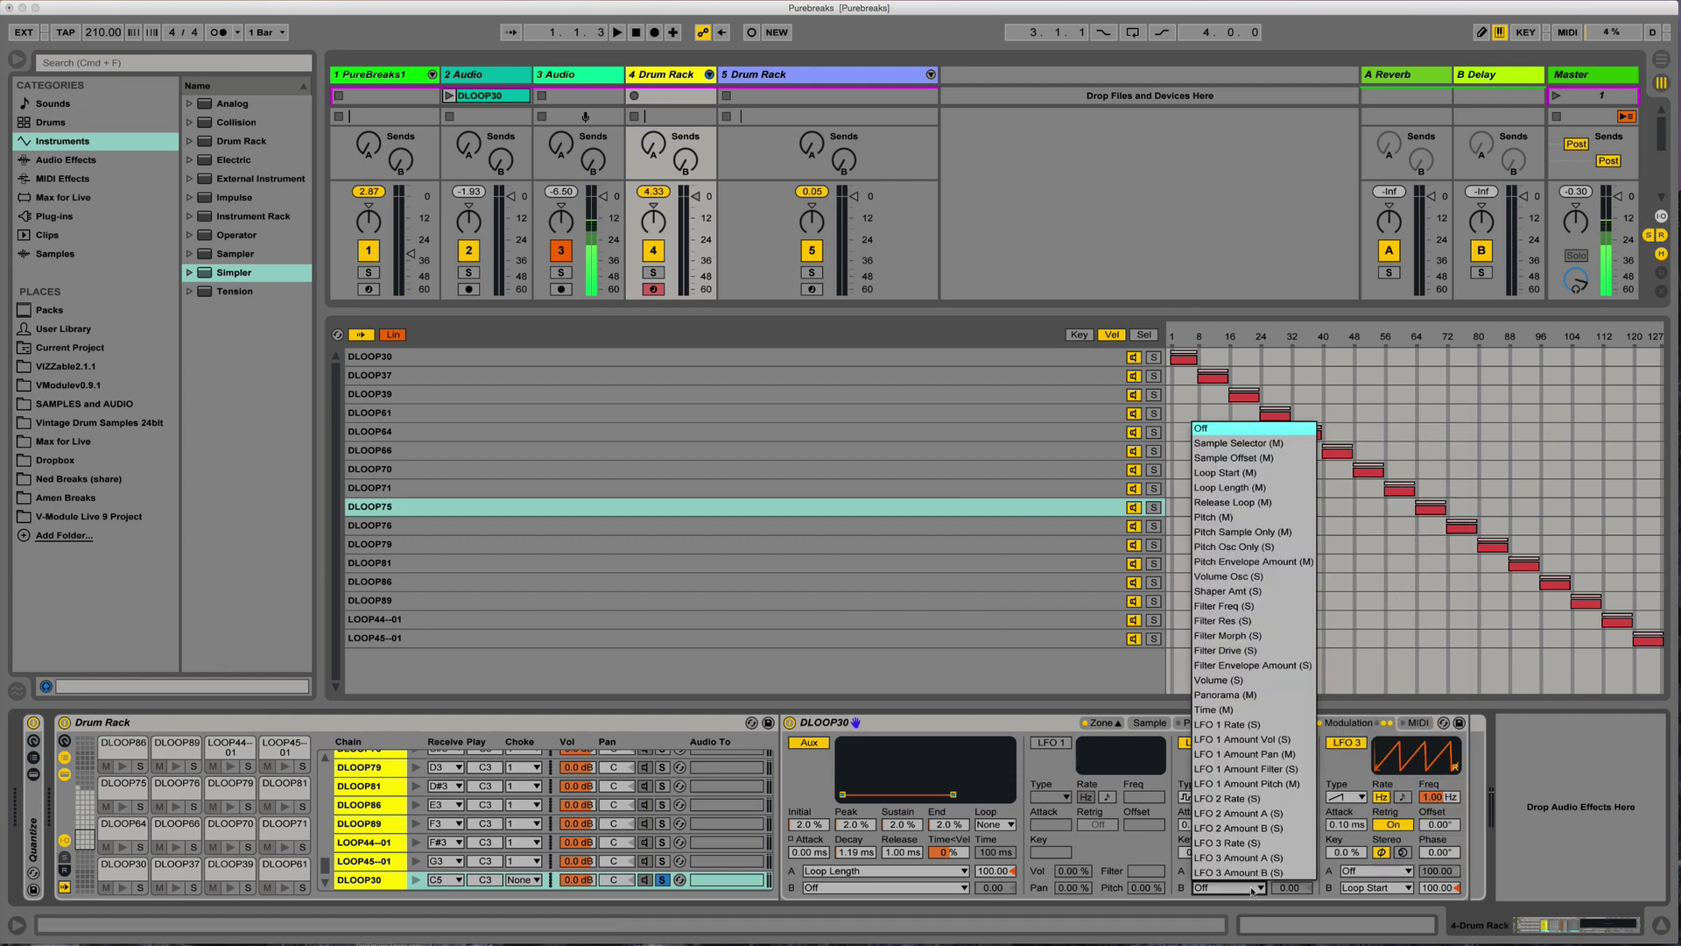
left_click(1242, 457)
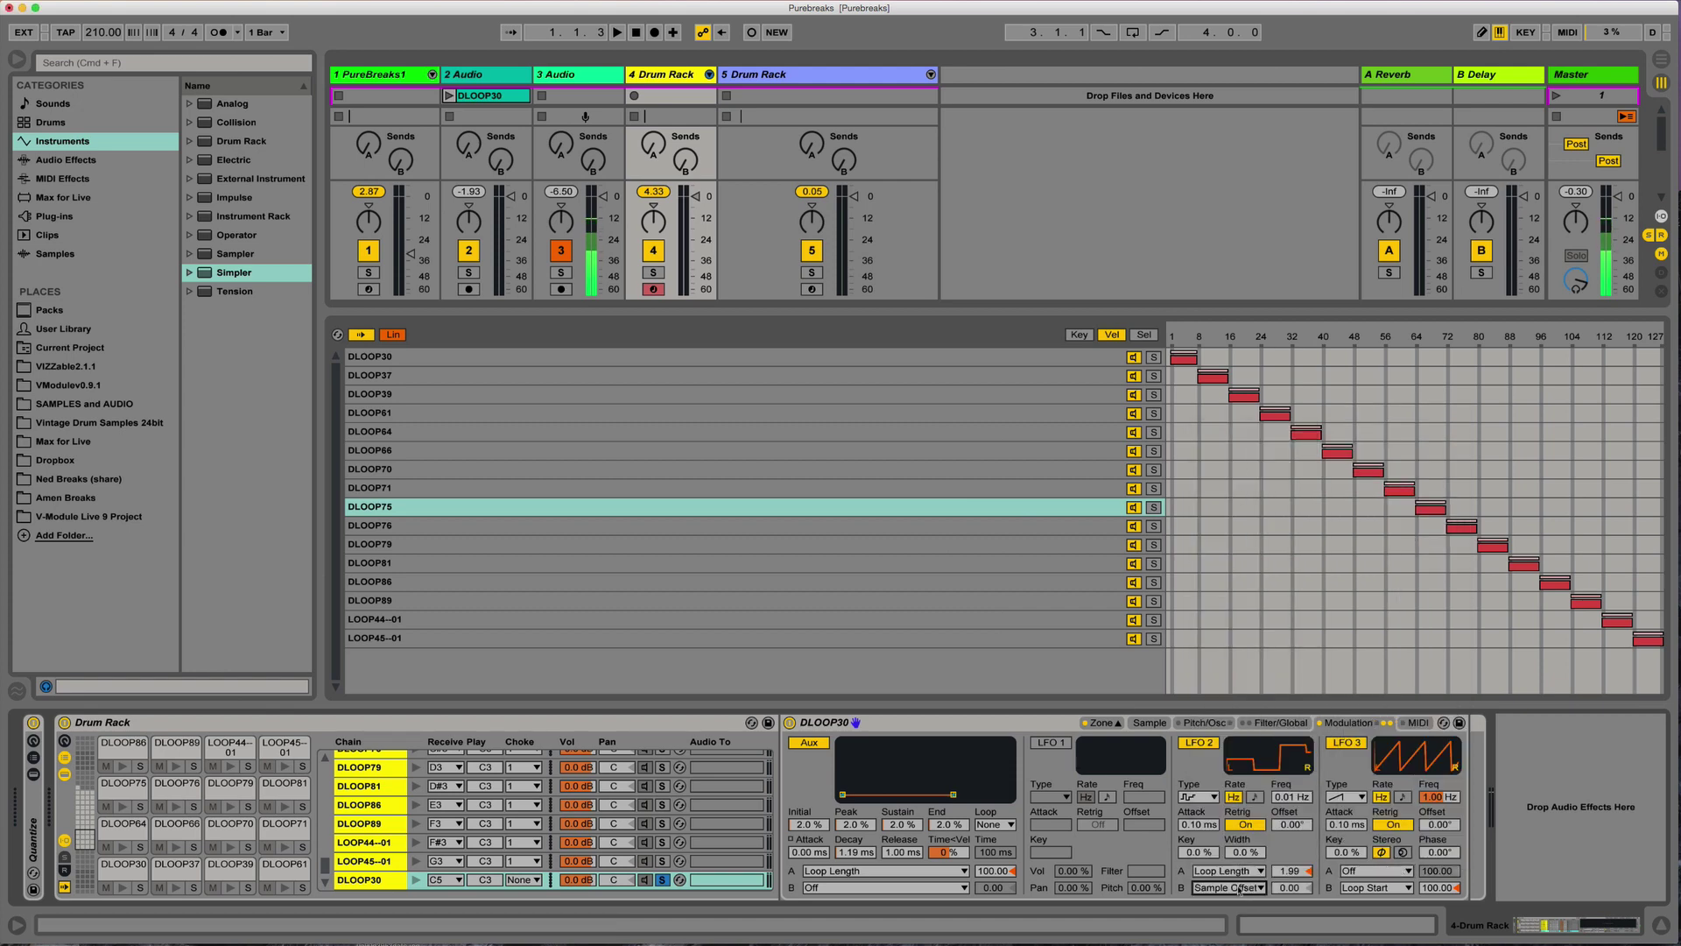
left_click_drag(1294, 900, 1294, 891)
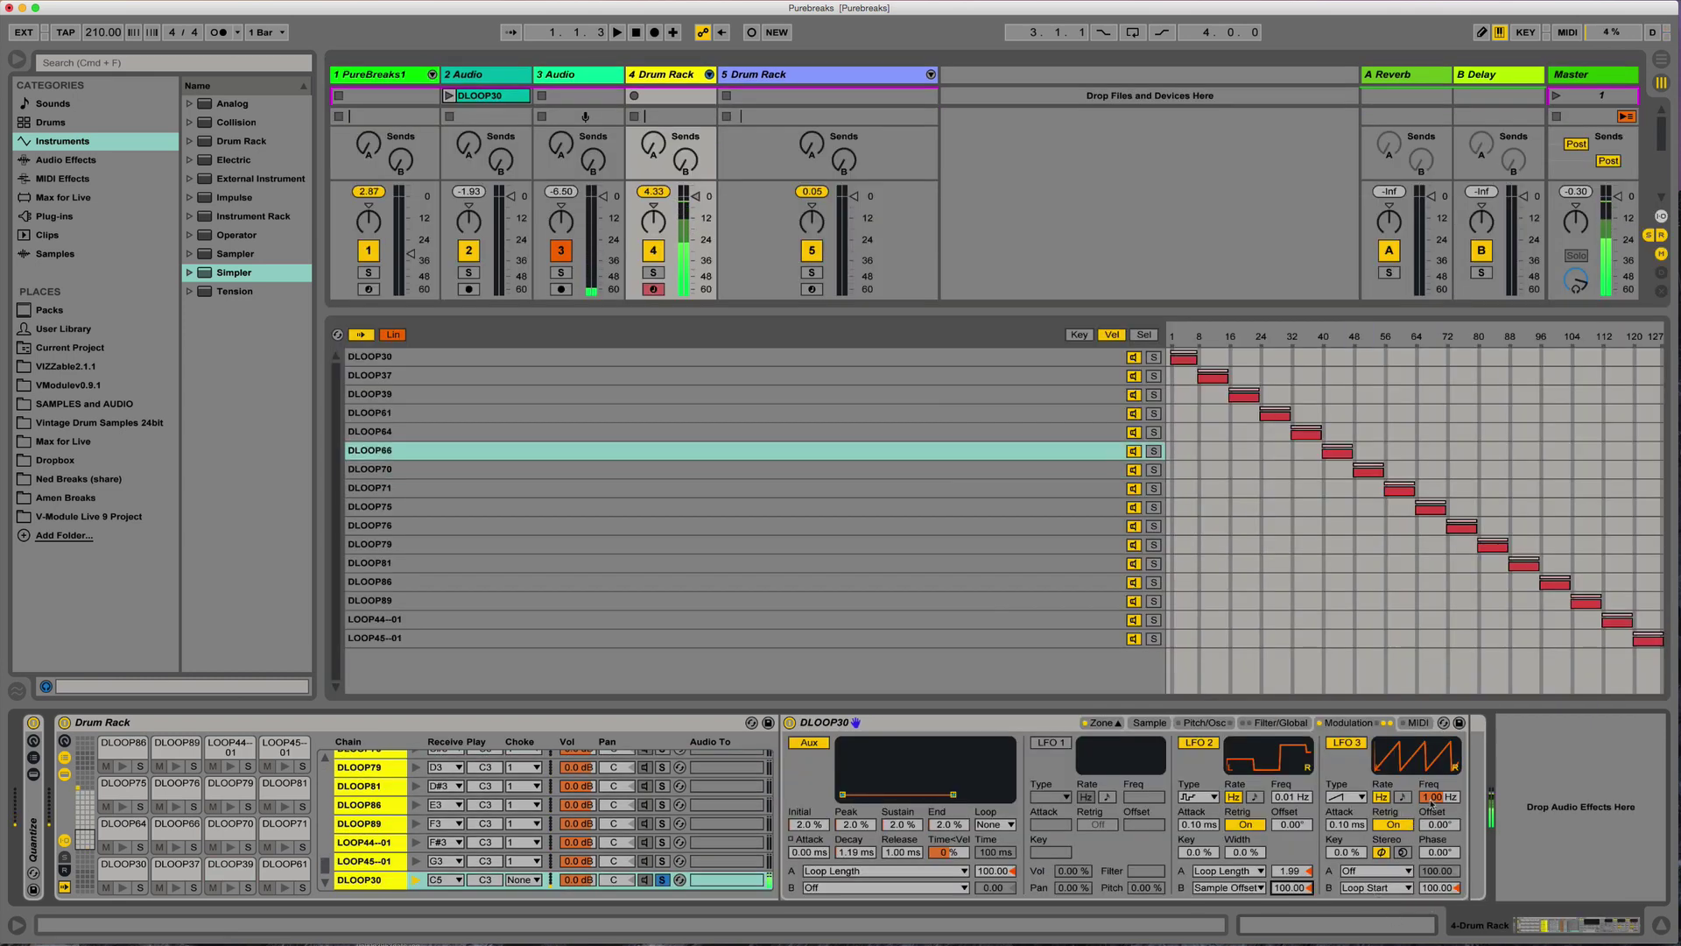
left_click_drag(1439, 798, 1439, 876)
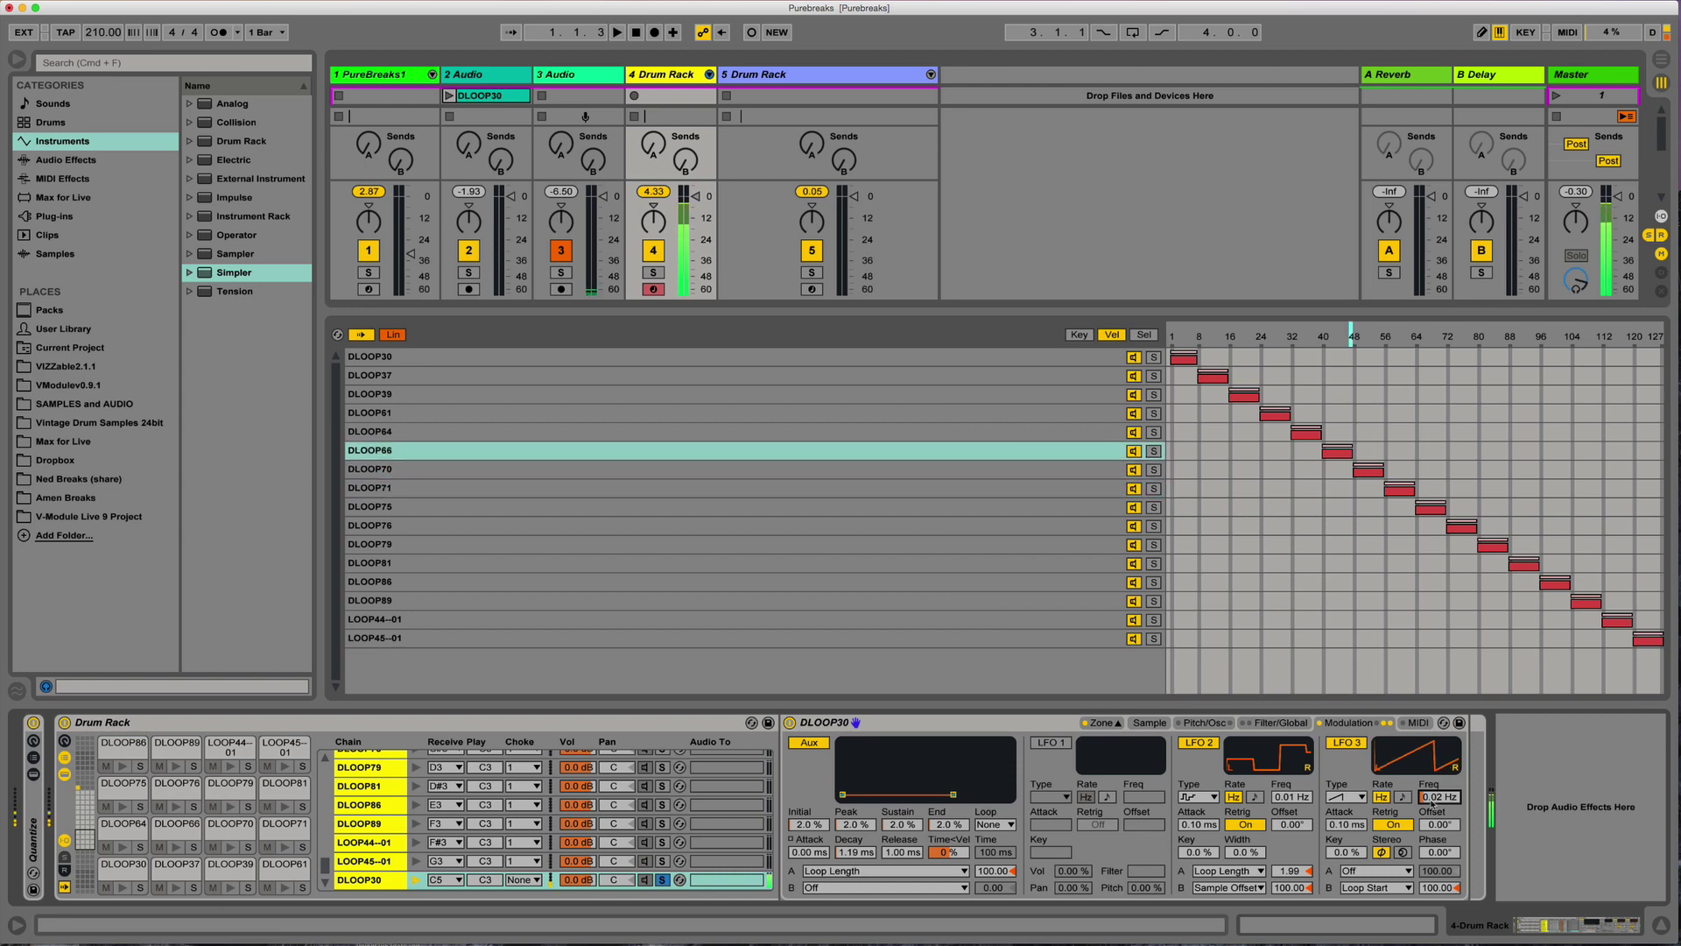
Step: Set the Sampler's volume envelope decay to 60.0 s and its velocity-to-volume amount to 0.0 %
left_click(1272, 725)
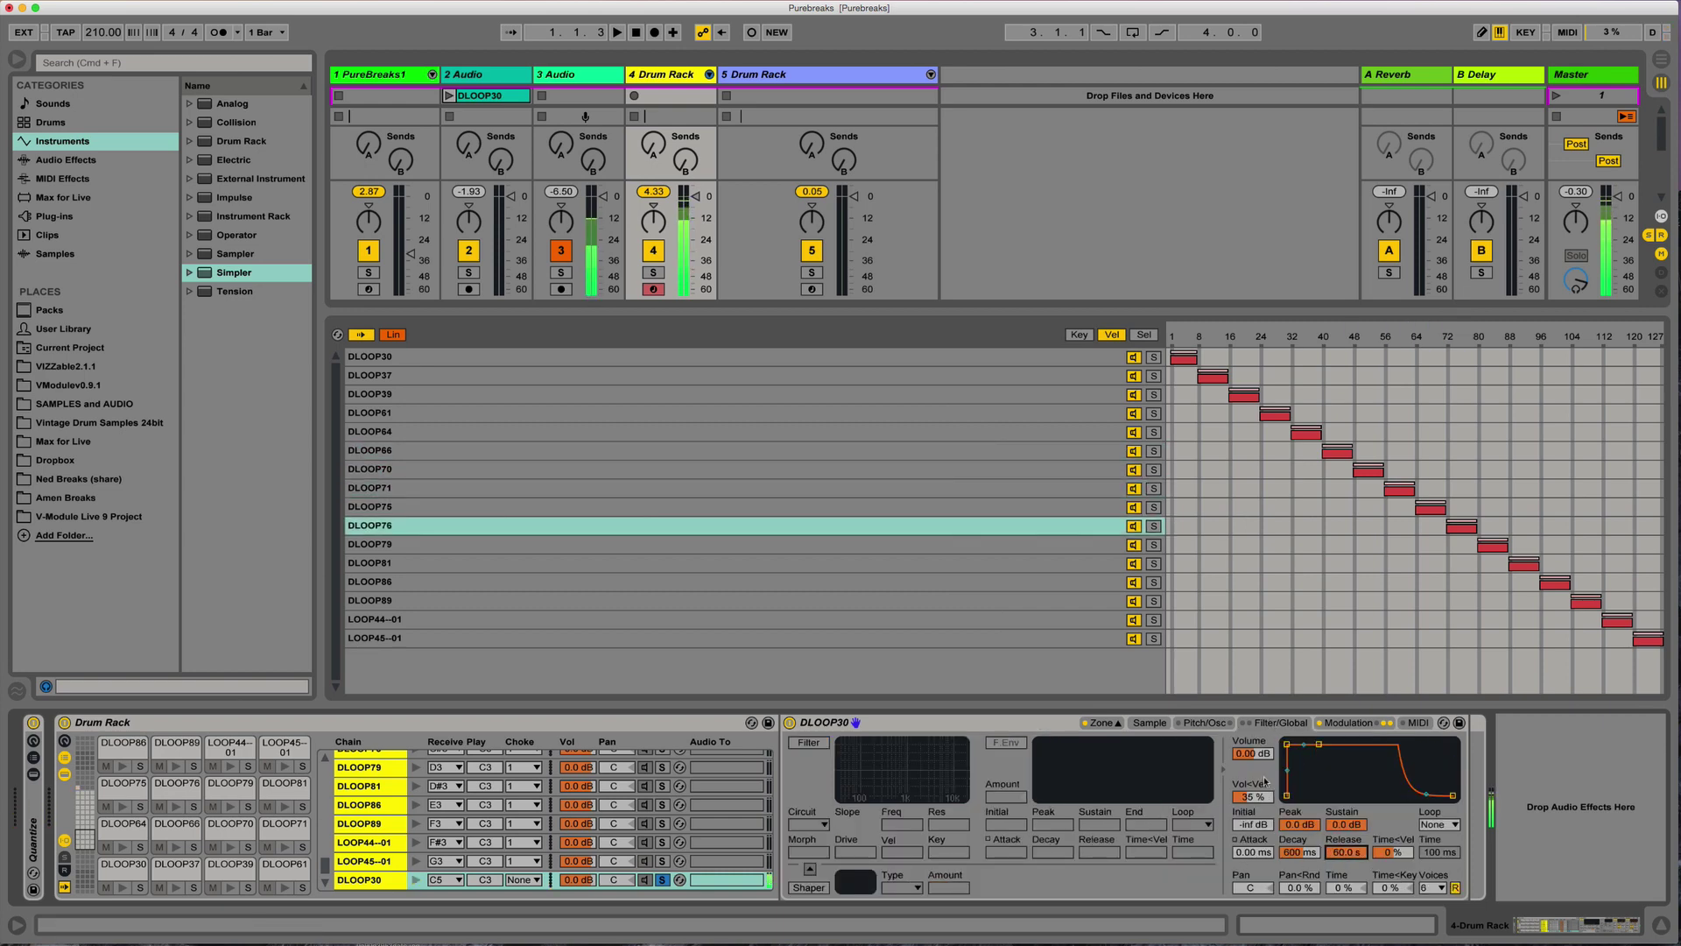
left_click_drag(1292, 855, 1293, 771)
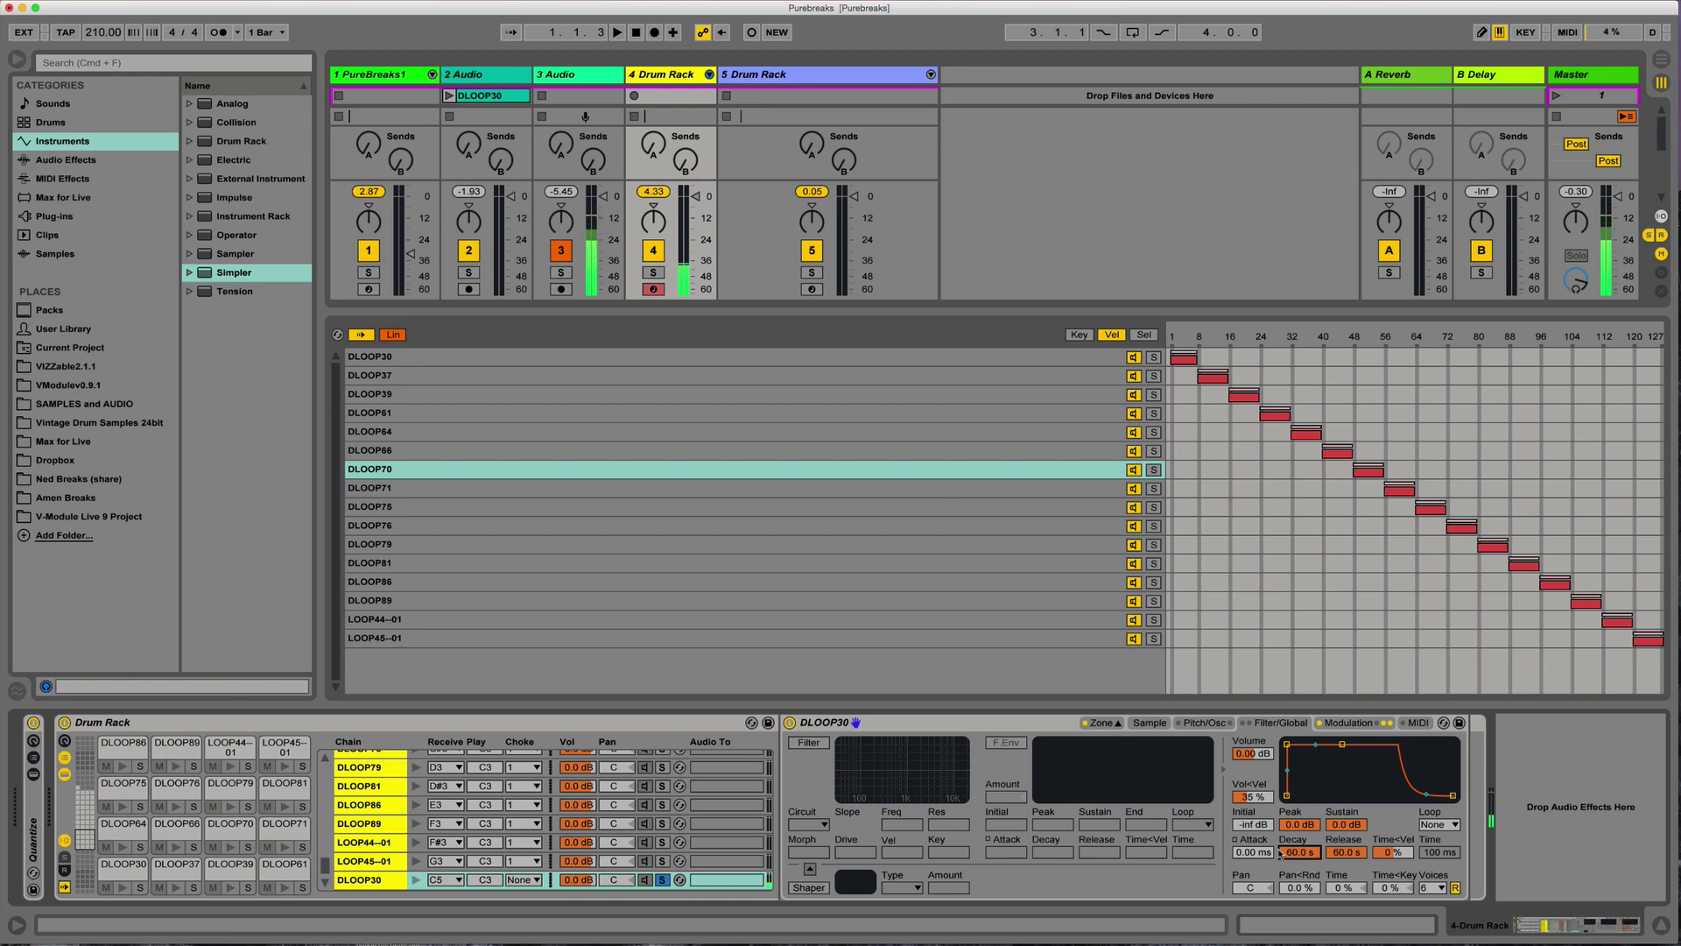
left_click_drag(1256, 797, 1255, 810)
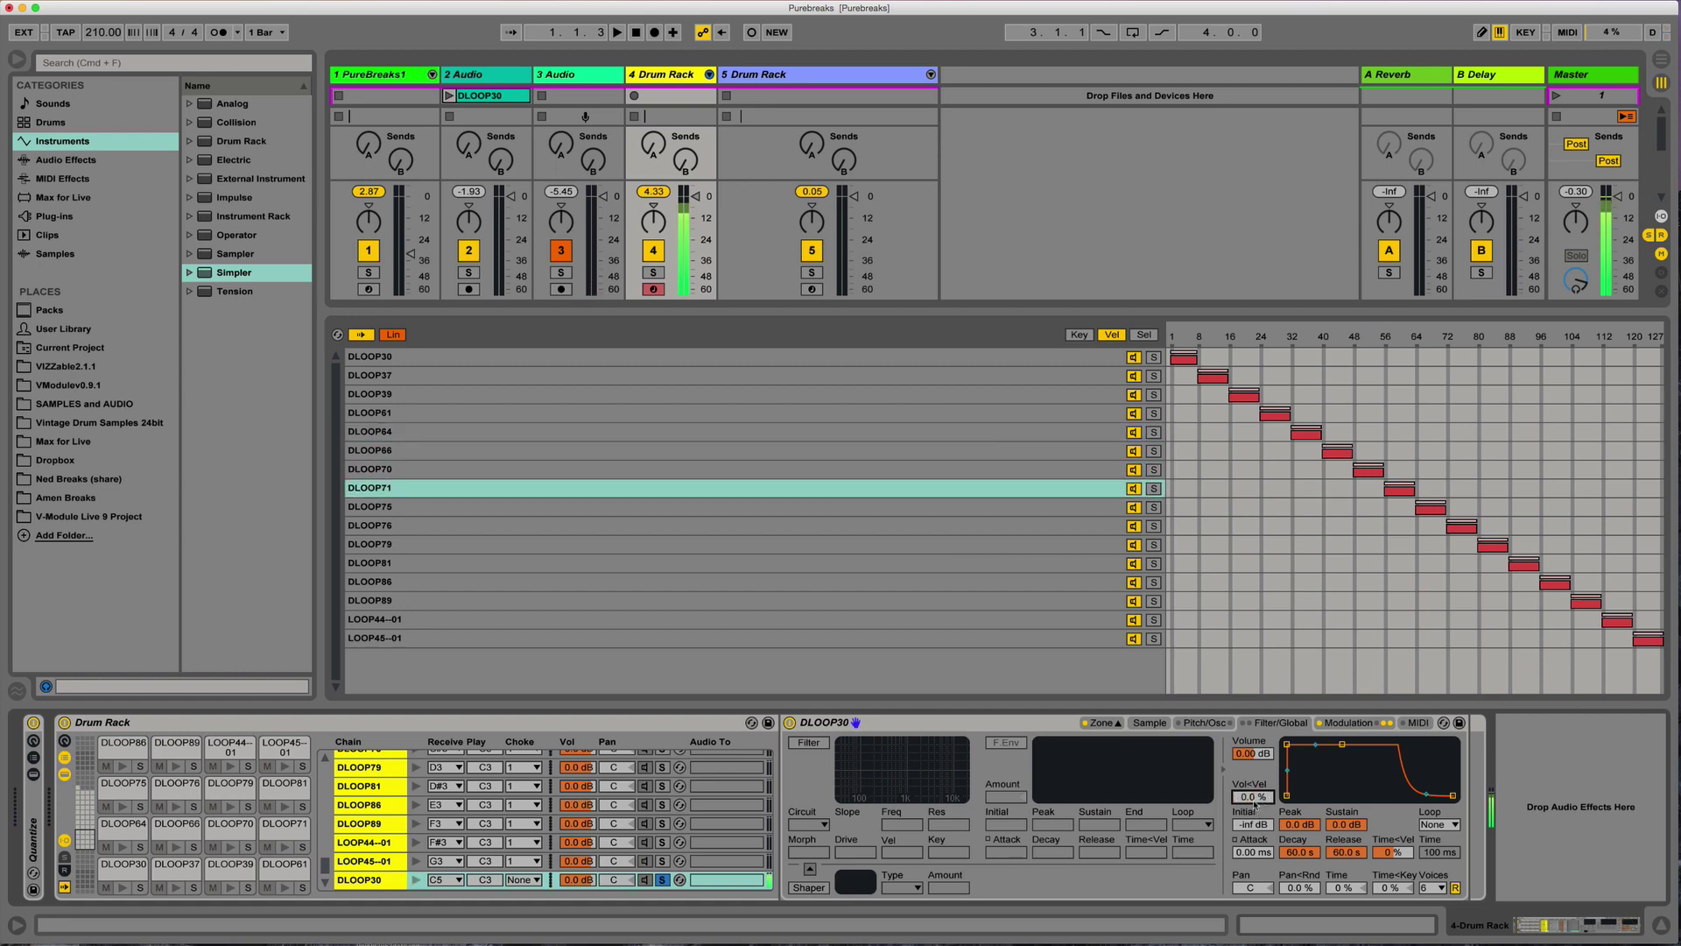
Step: Unsolo the last DLOOP30 chain in the drum rack and assign it to choke group 1
left_click(662, 879)
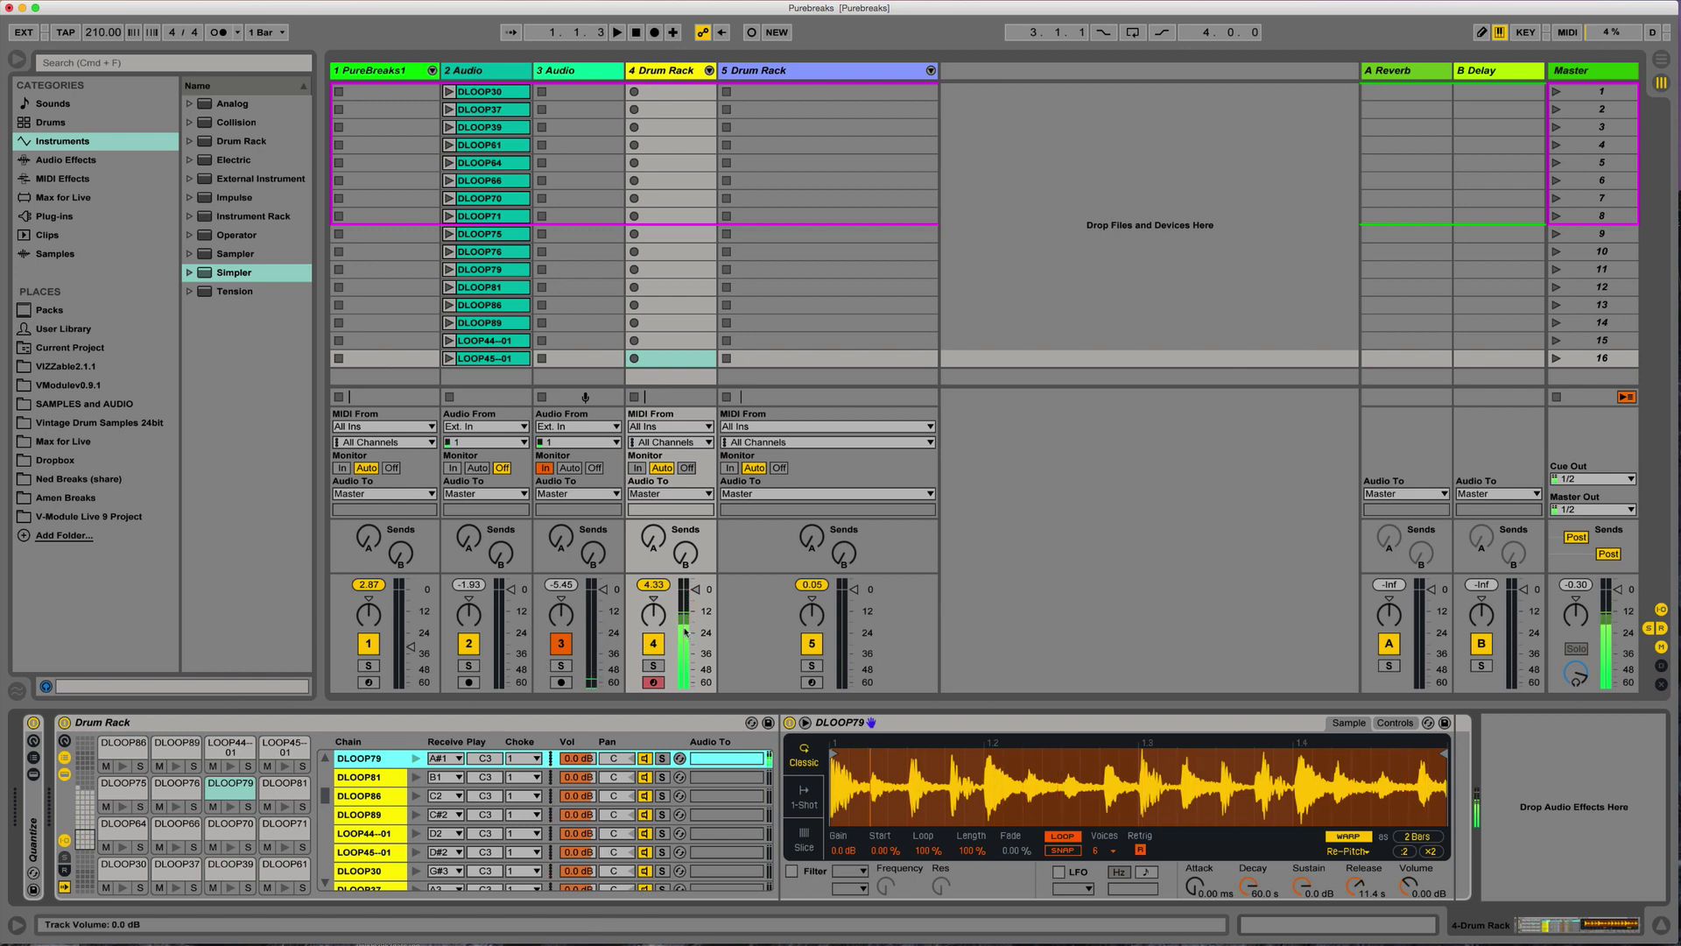
scroll(455, 878, "down", 3)
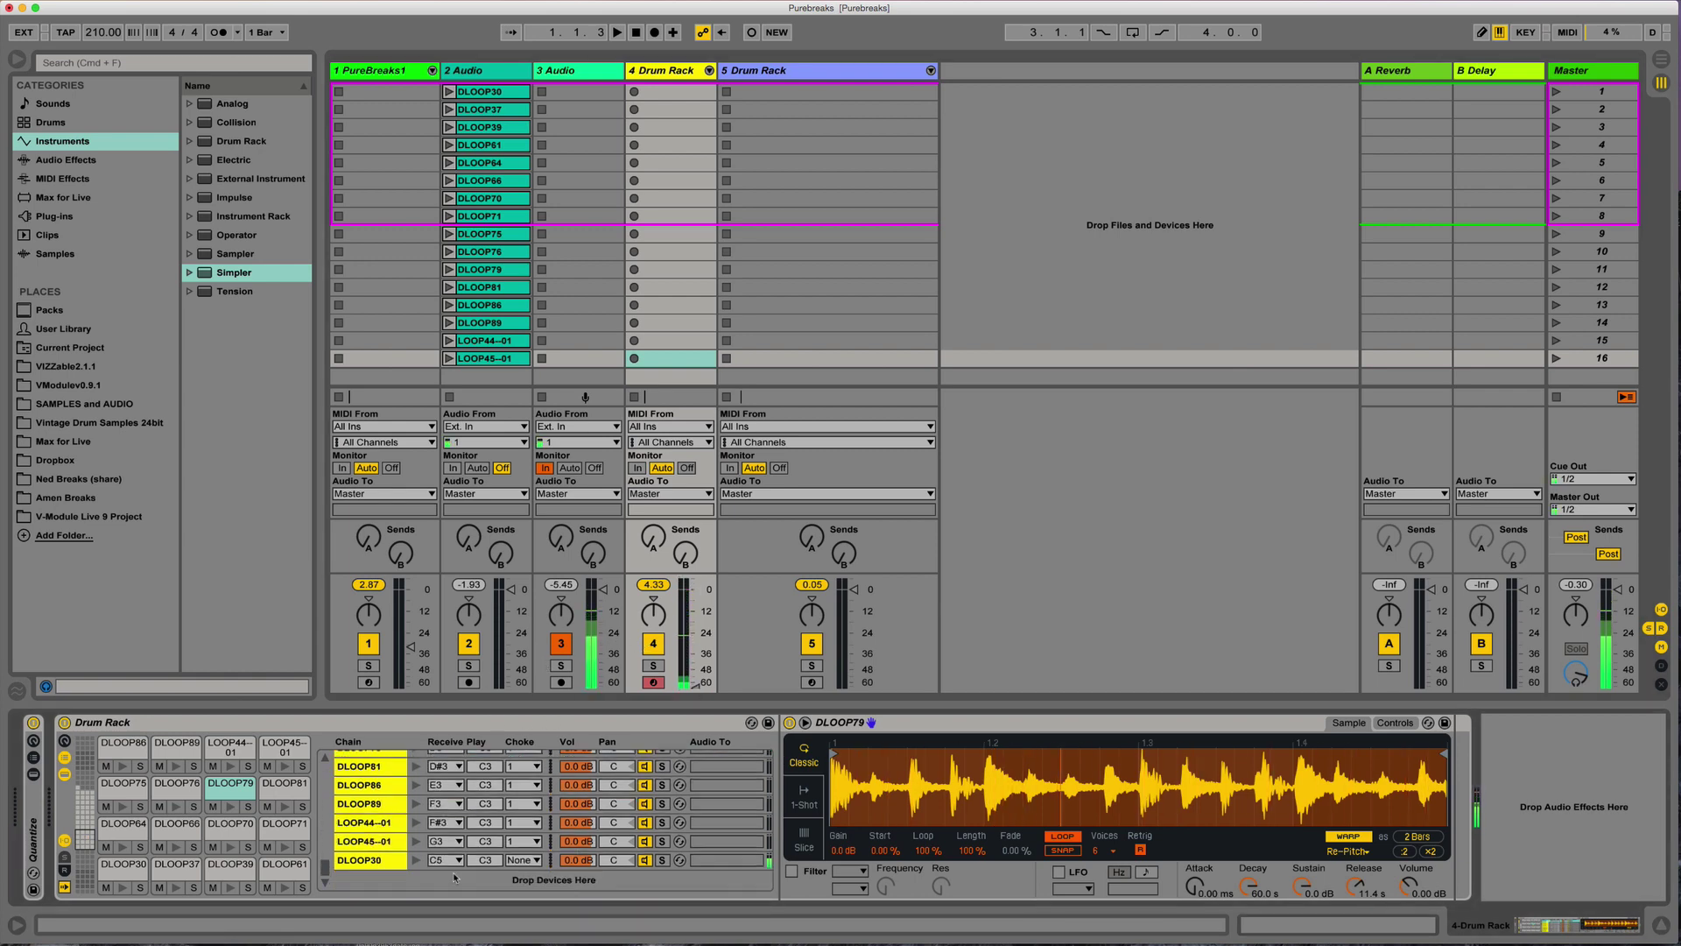
left_click(524, 860)
left_click(523, 626)
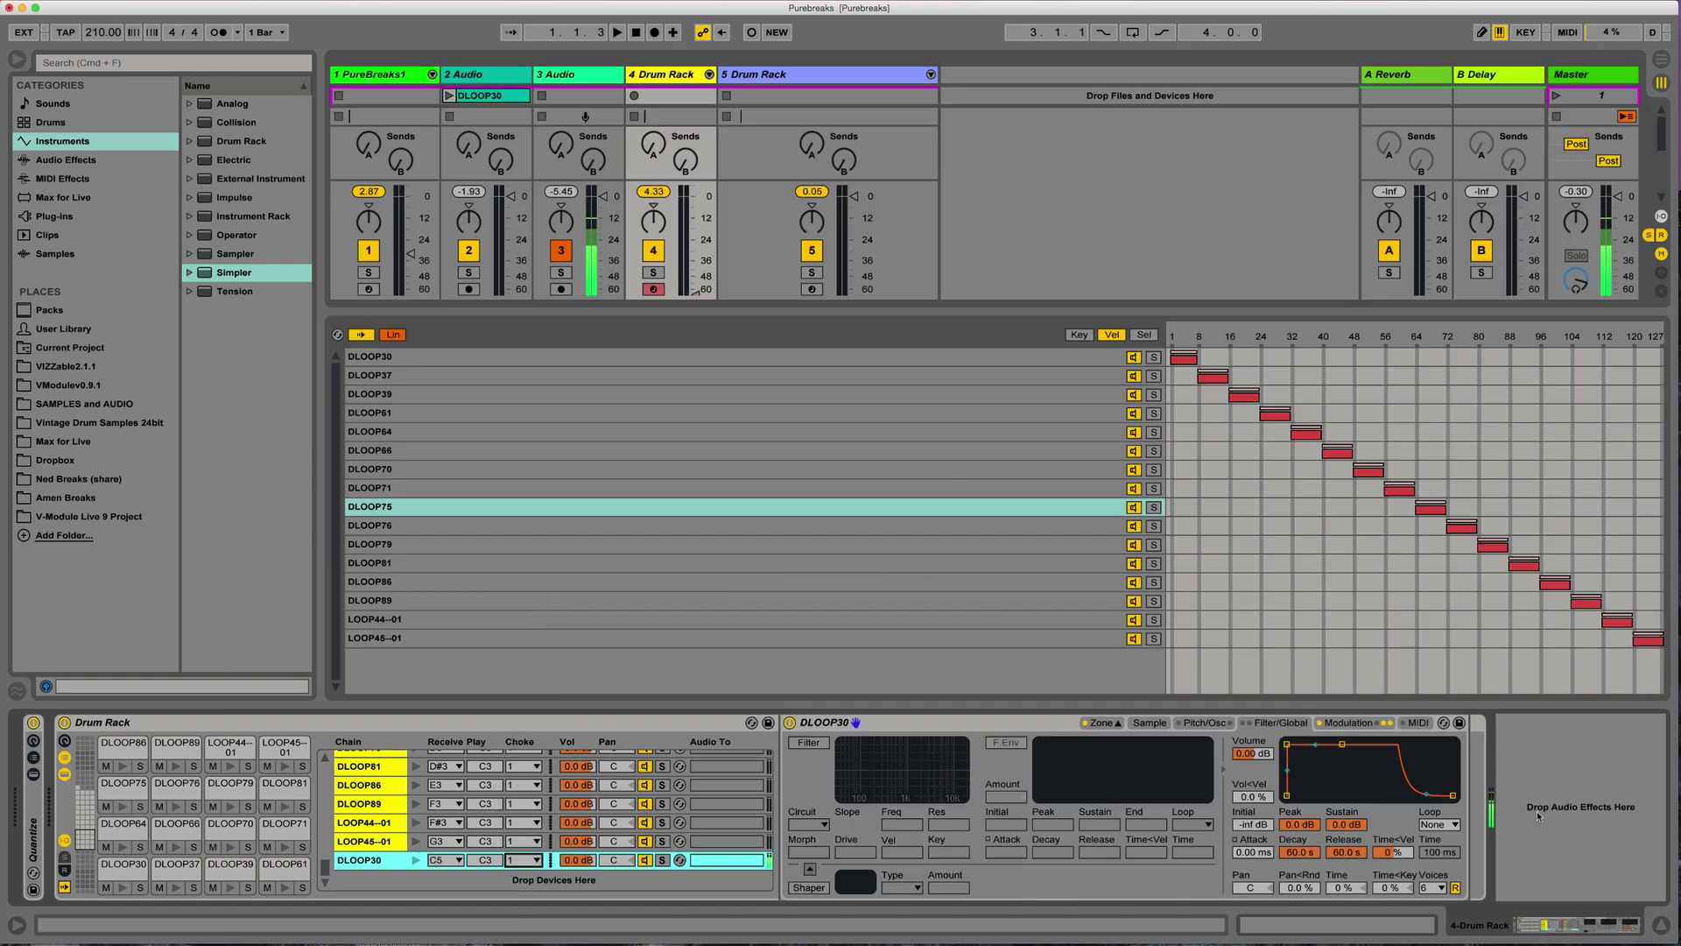
Step: Hide the Sampler's zone editor, raise the 4 Drum Rack track's volume to about 0 dB, and lower it to about -24 dB
left_click(1118, 723)
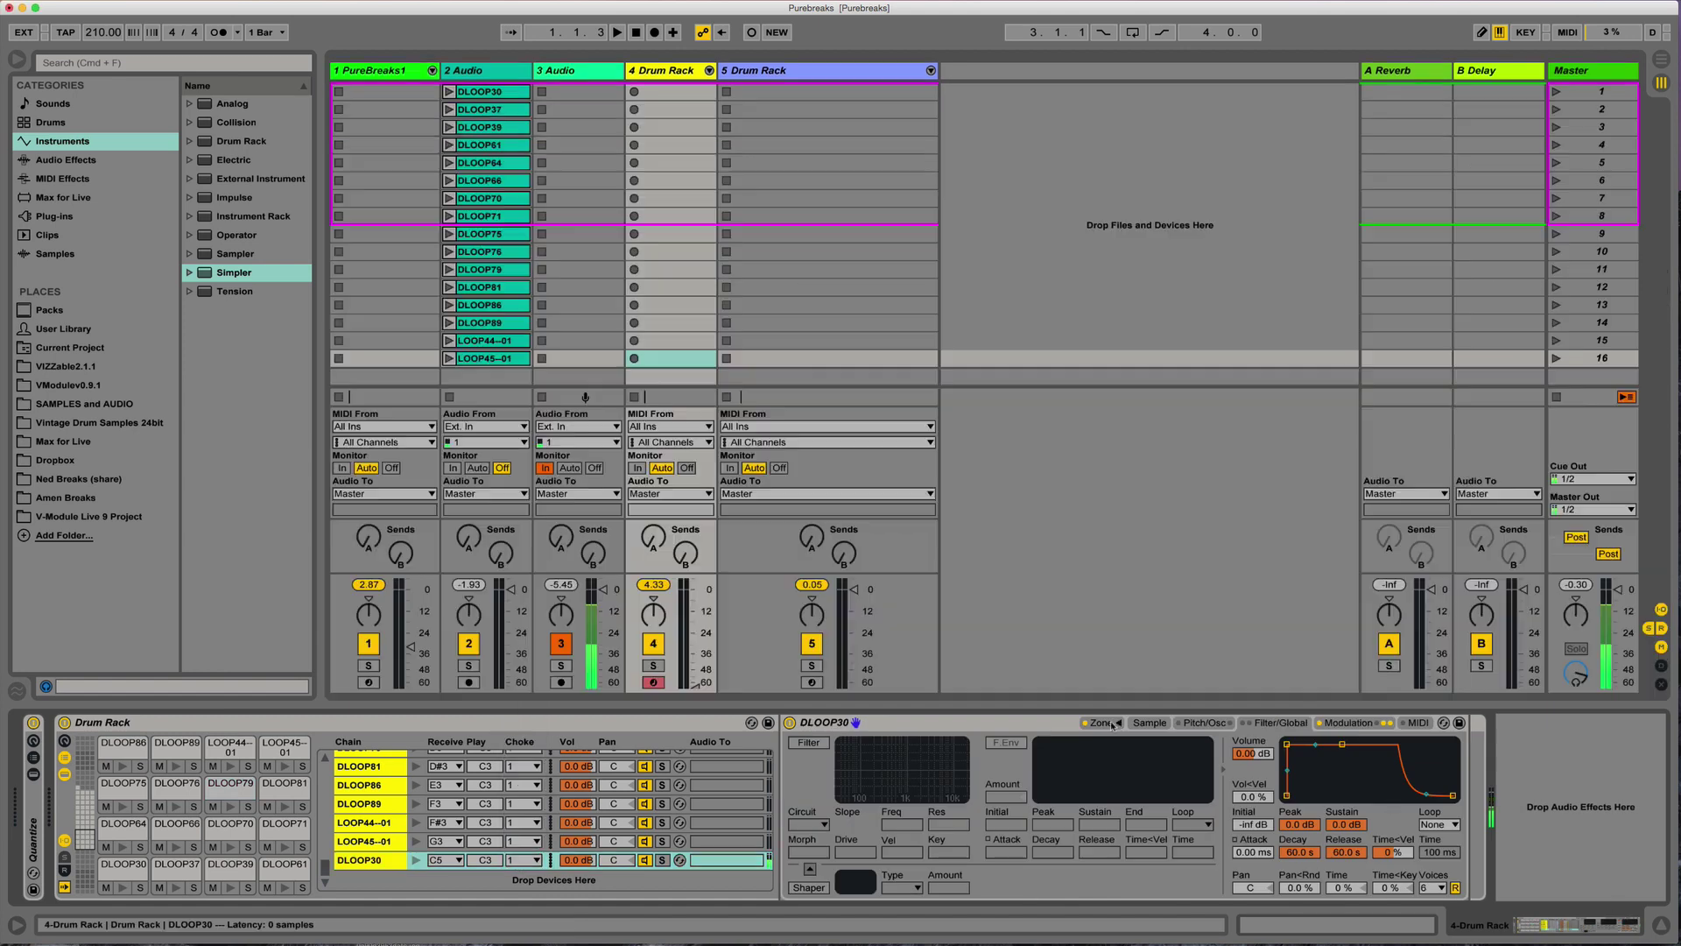
left_click_drag(696, 685, 696, 587)
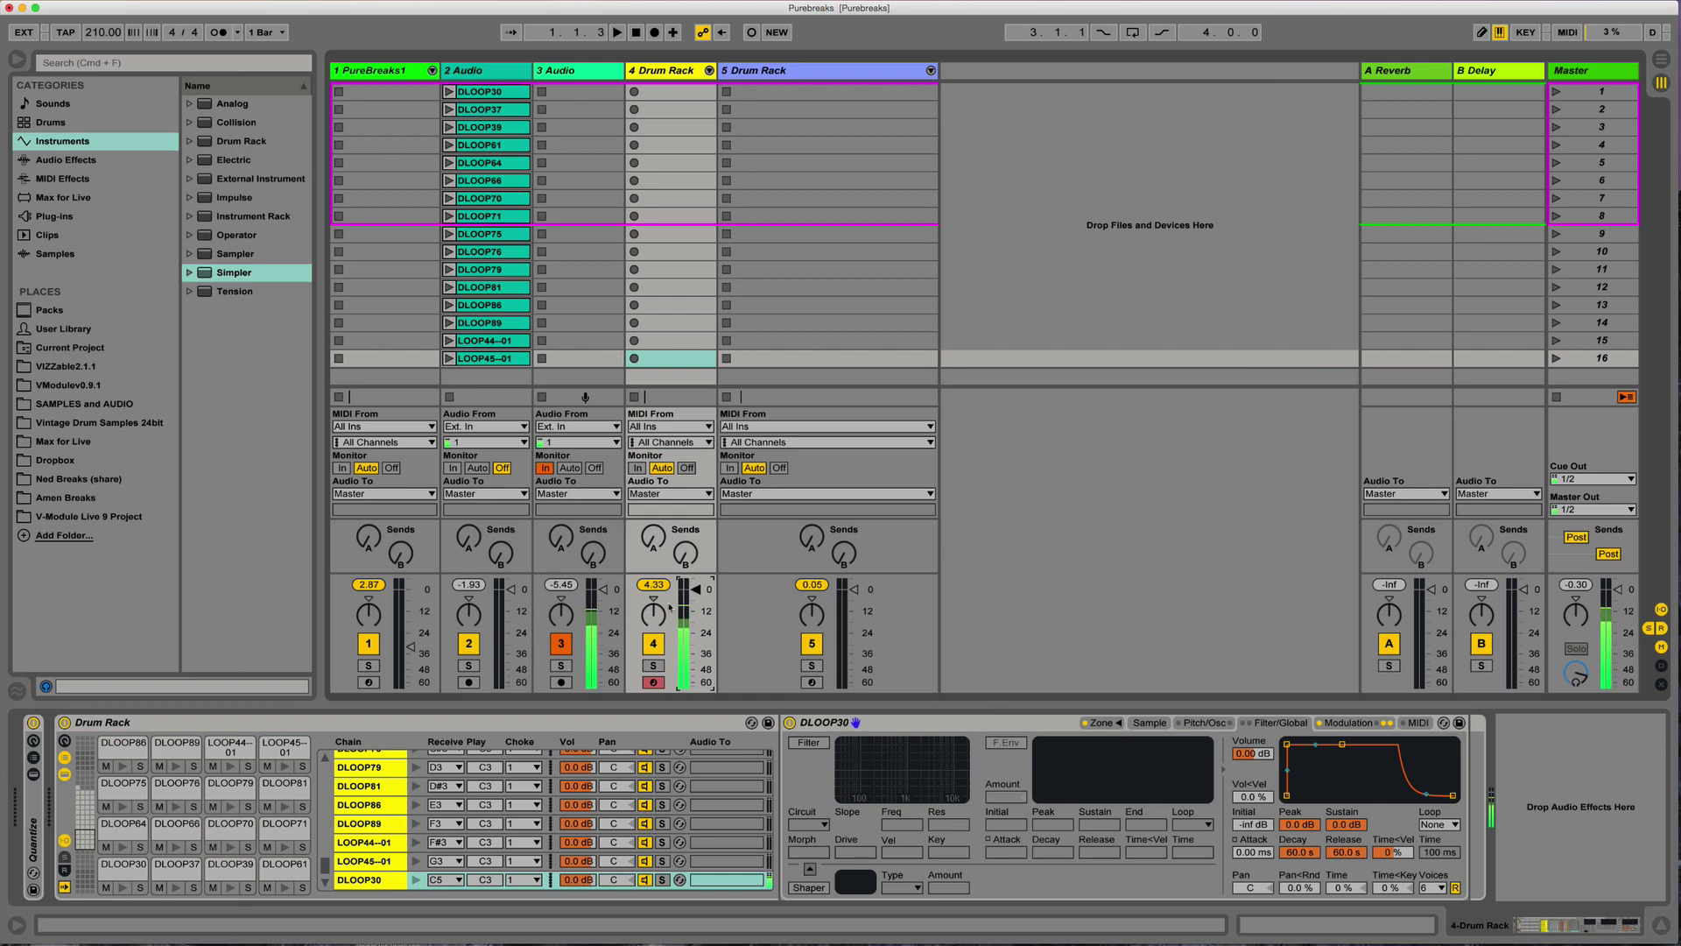
left_click_drag(696, 589, 696, 636)
Step: Raise the PureBreaks1 track's volume to about -24 dB and show its drum rack's chain list alongside the Sampler modulation
left_click(375, 77)
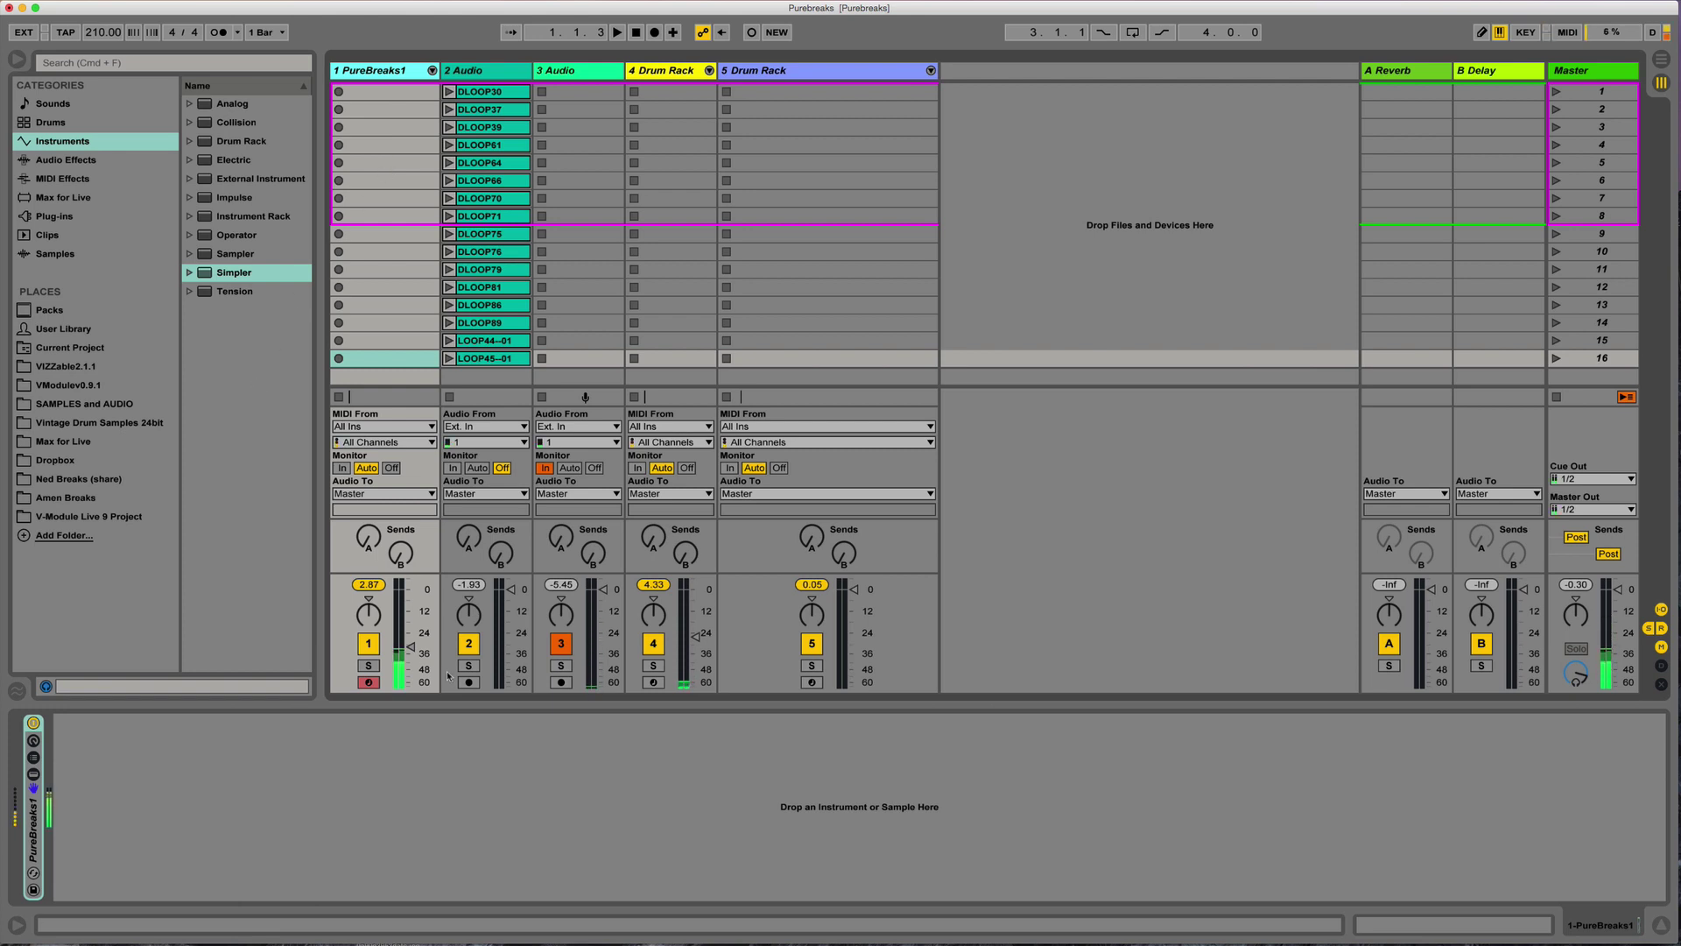
mouse_move(411, 648)
left_mouse_down()
mouse_move(411, 606)
mouse_move(410, 629)
left_mouse_up()
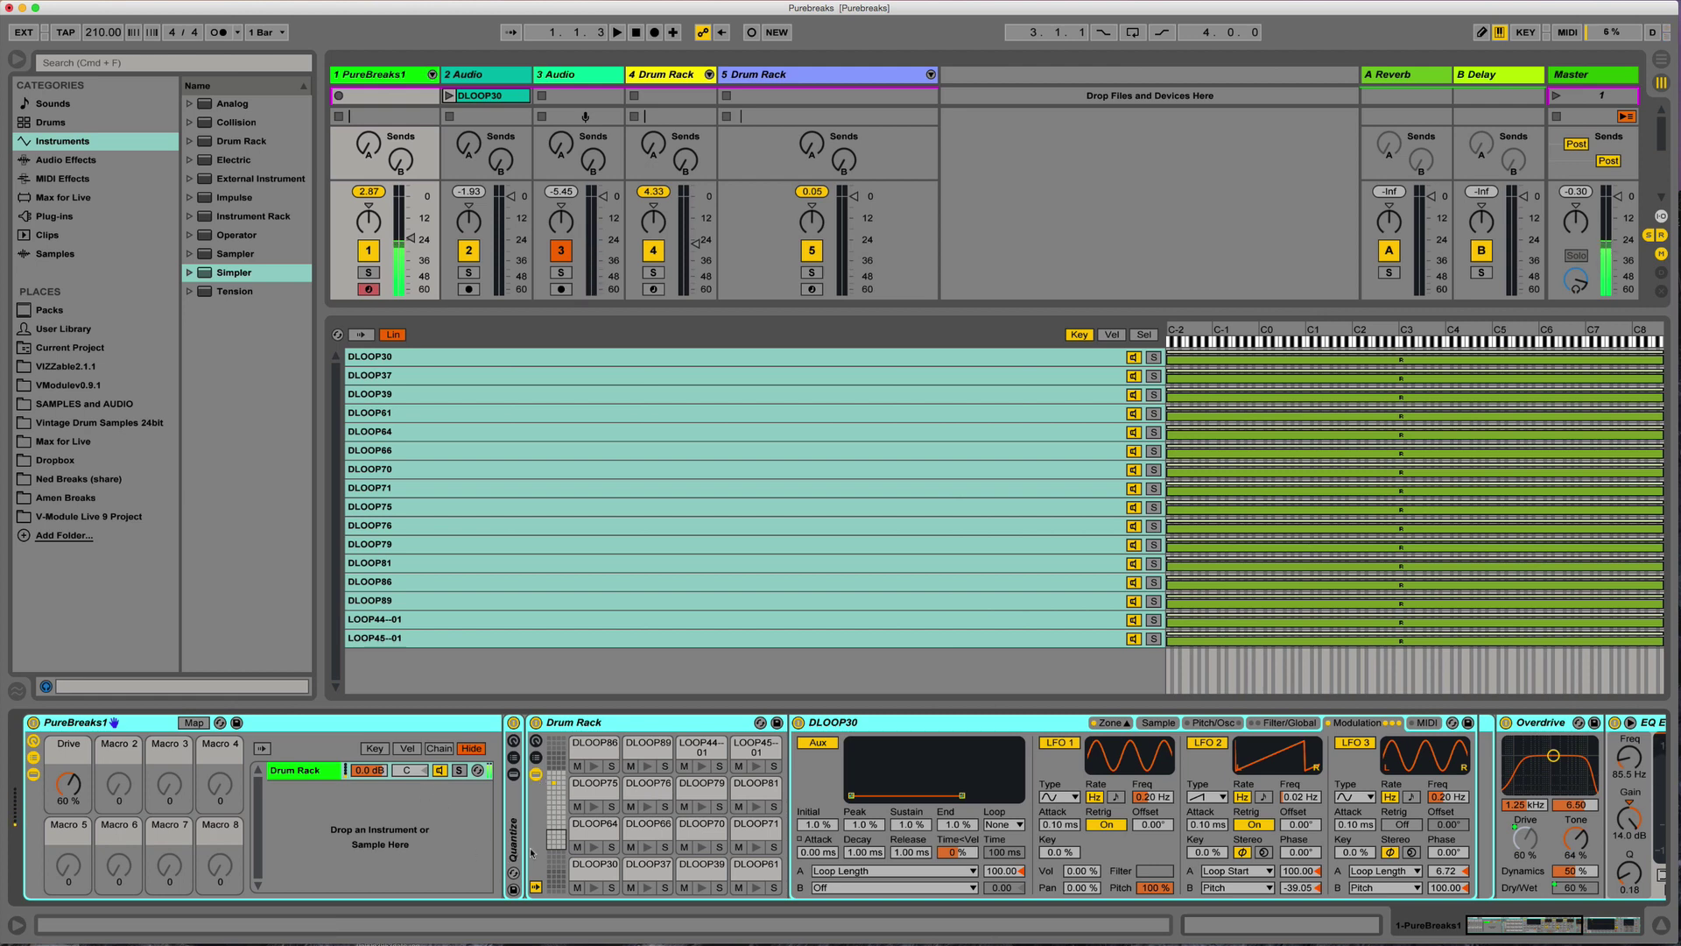
left_click(536, 757)
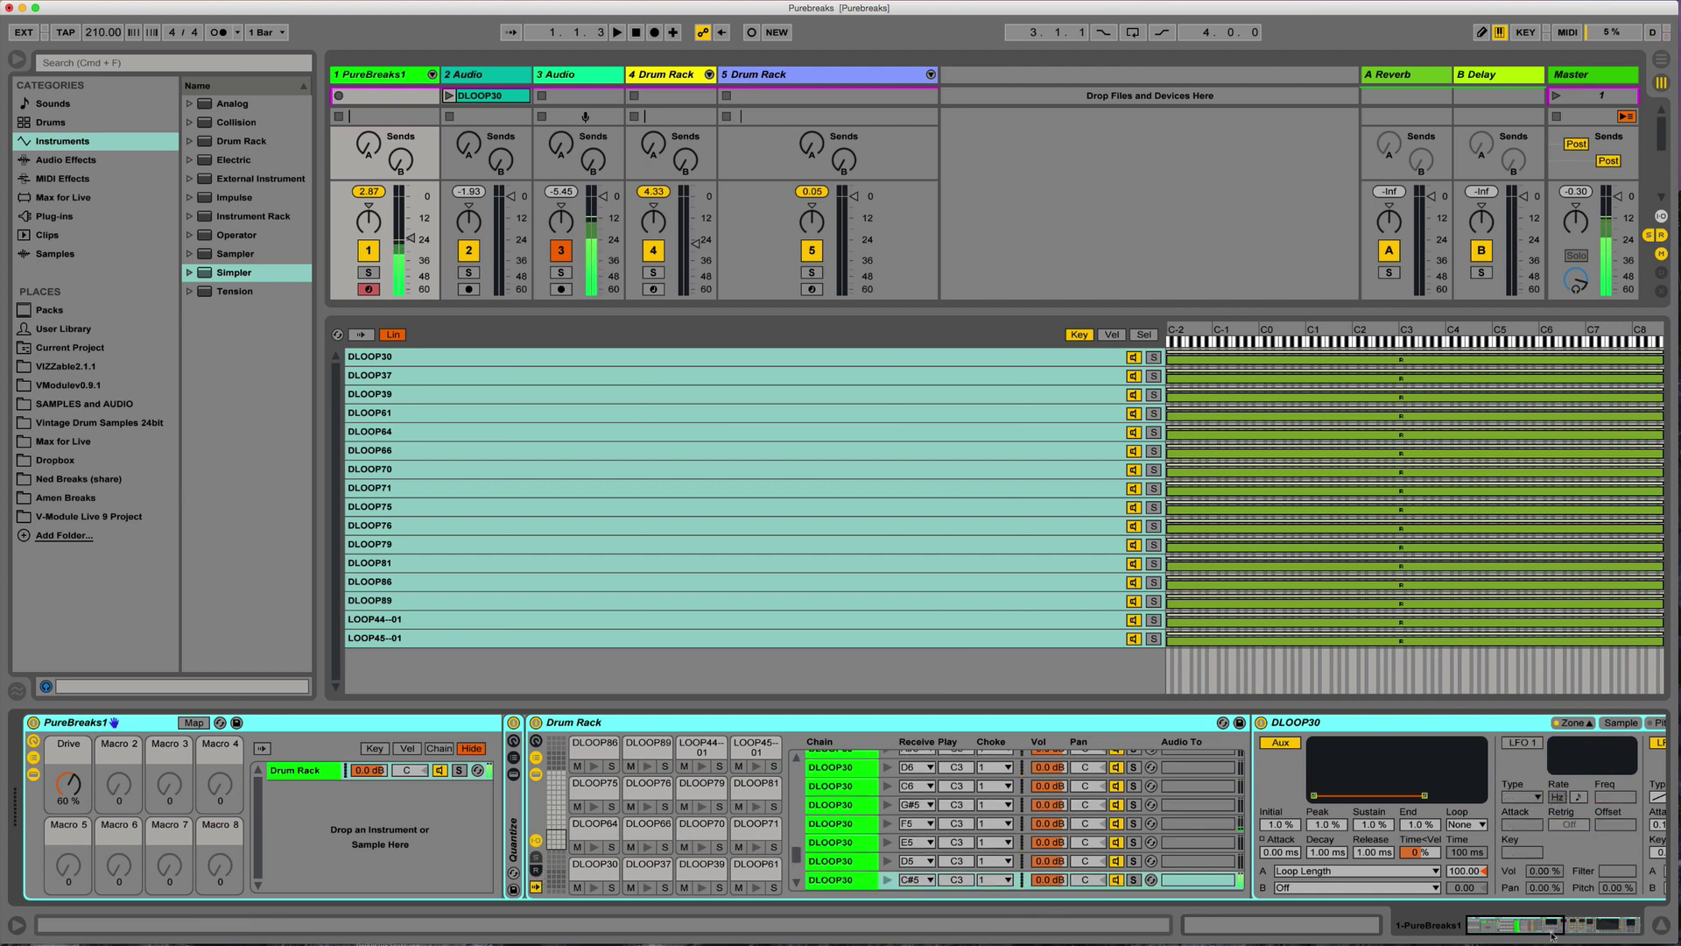
scroll(1138, 834, "right", 8)
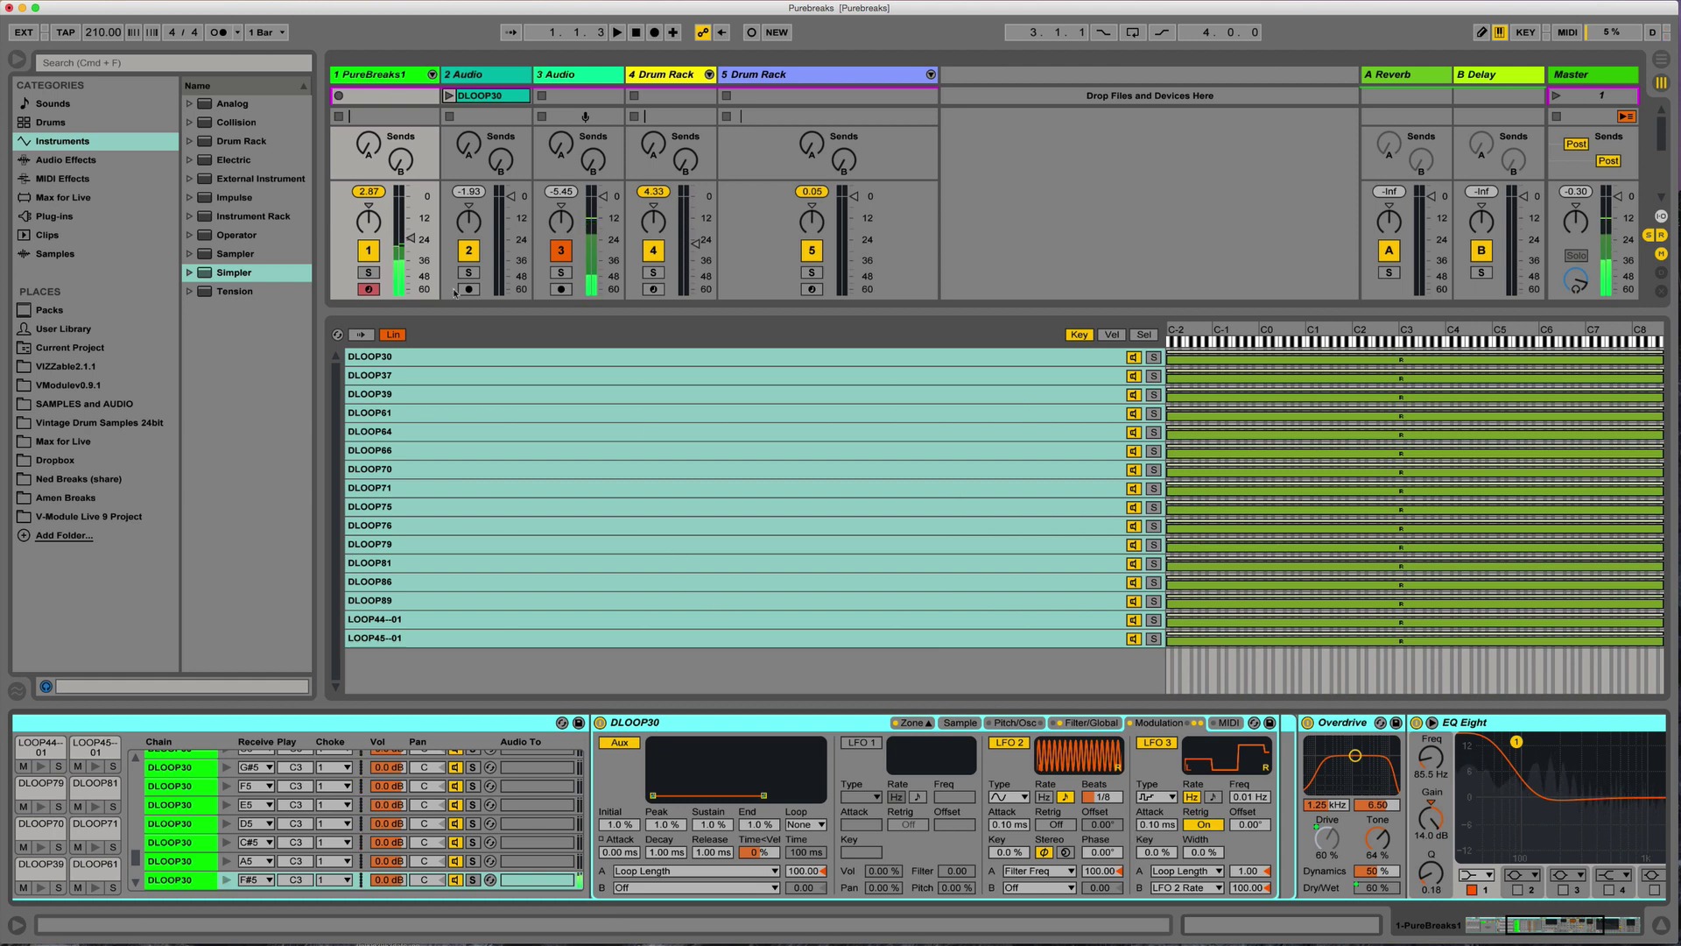
Step: Raise the PureBreaks1 volume to -2.0 dB and lower it to about -40 dB, narrow the browser, and hide the zone editor
left_click_drag(411, 238, 411, 222)
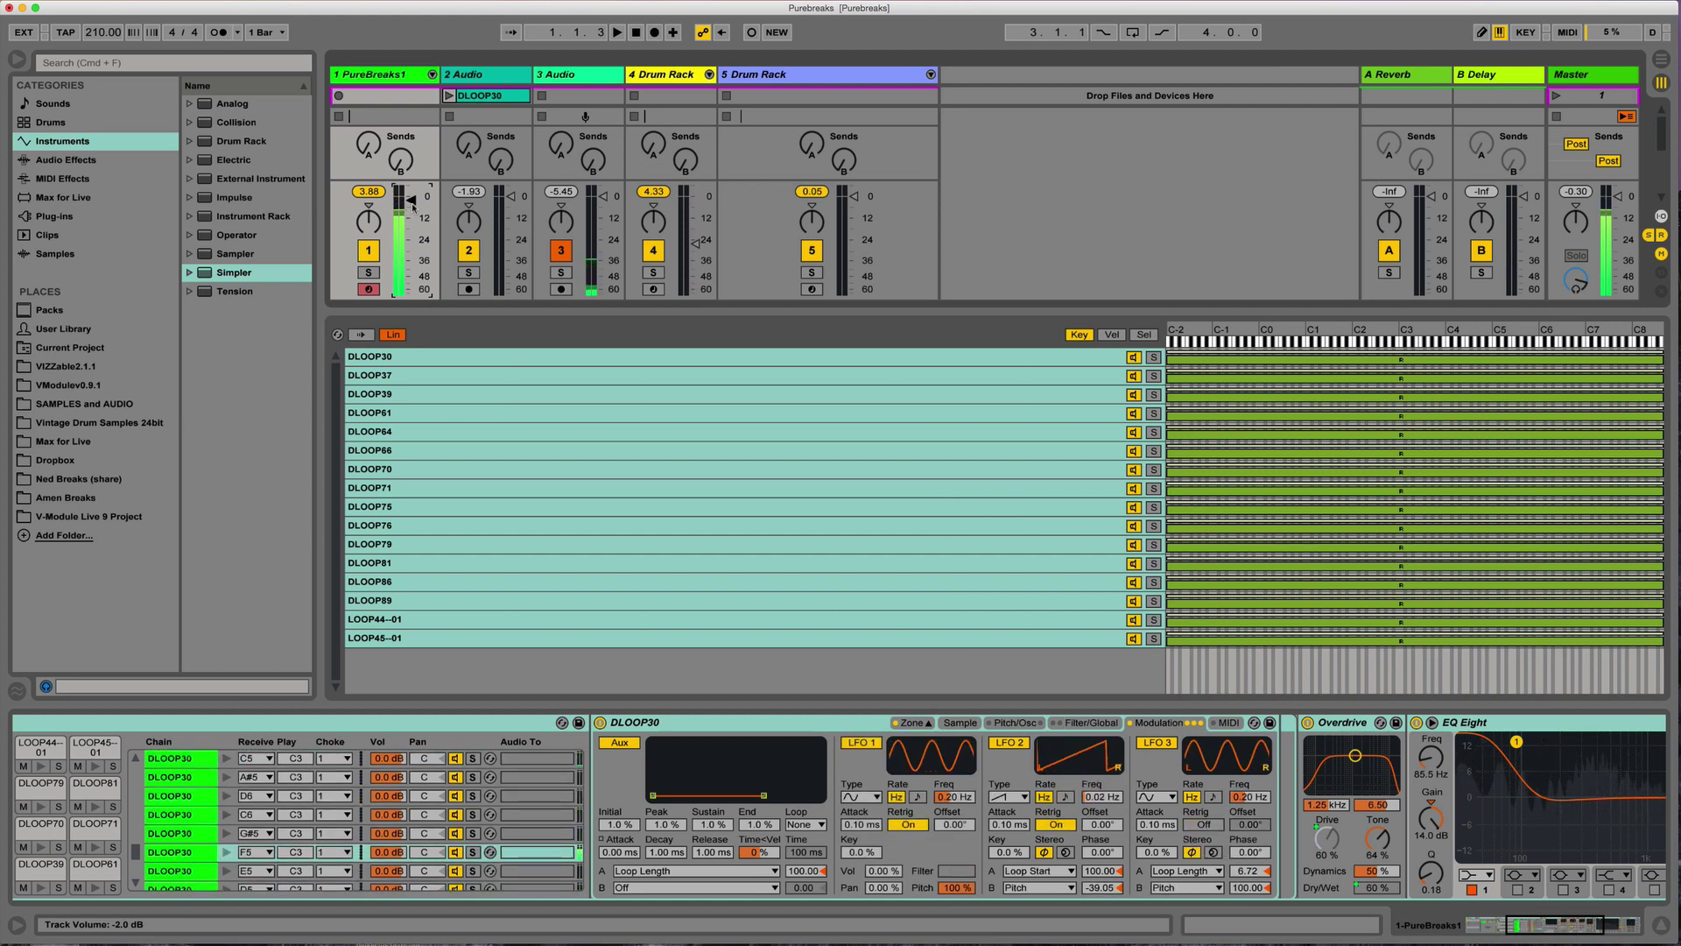
left_click_drag(404, 206, 241, 281)
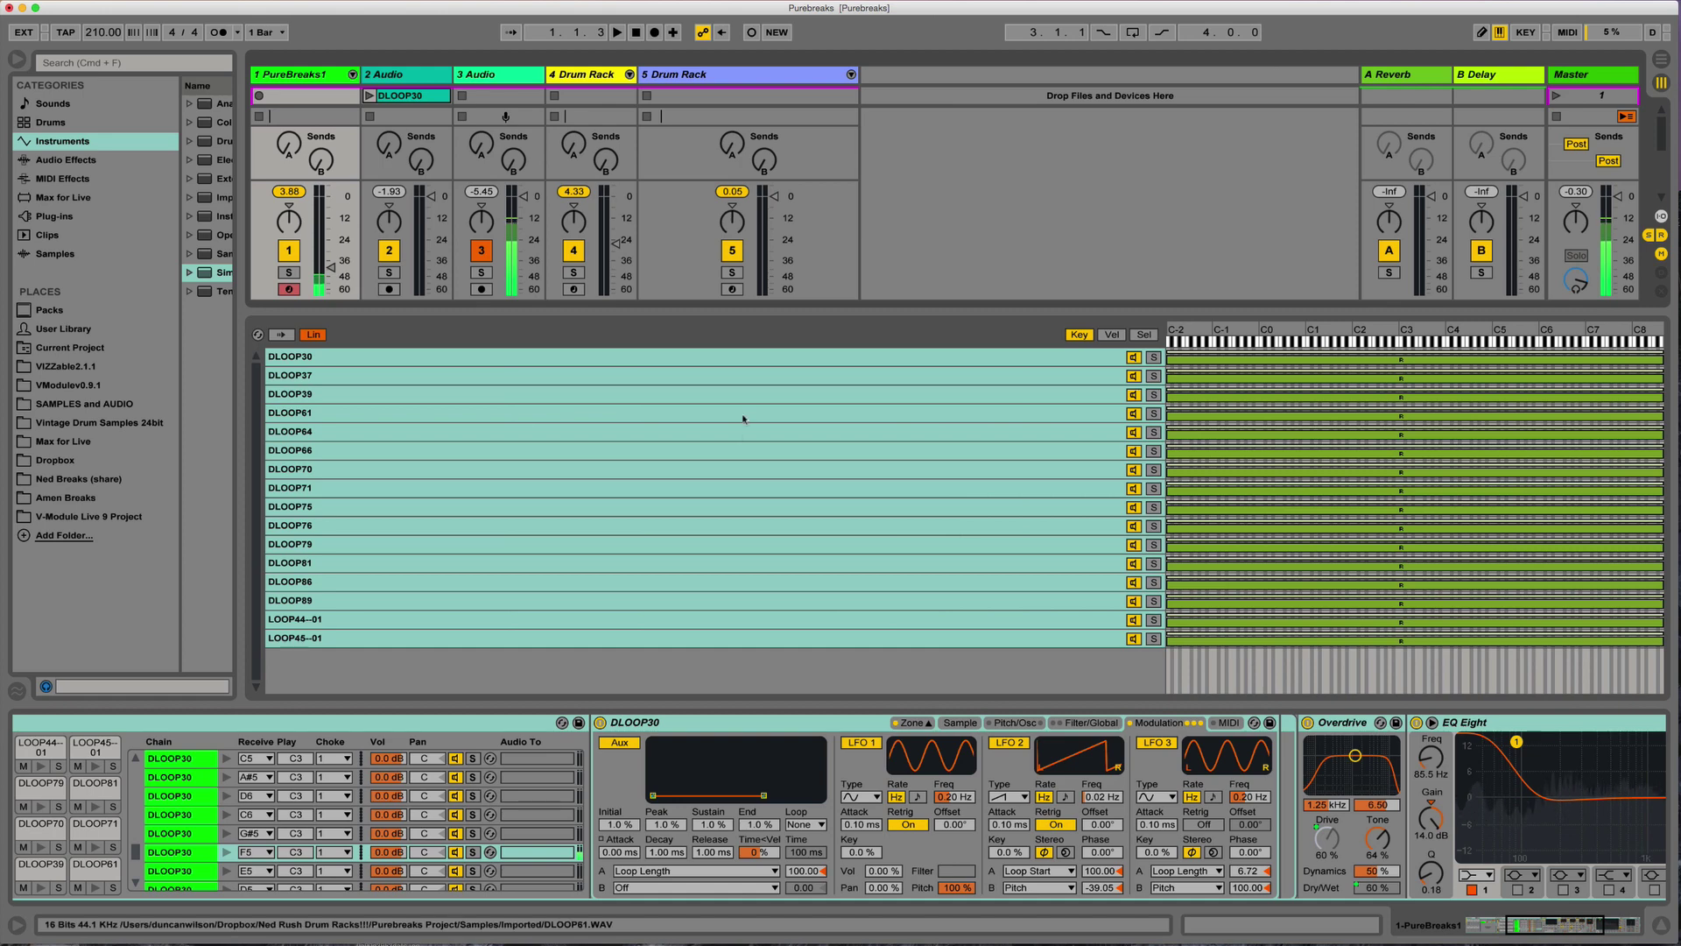
left_click(915, 724)
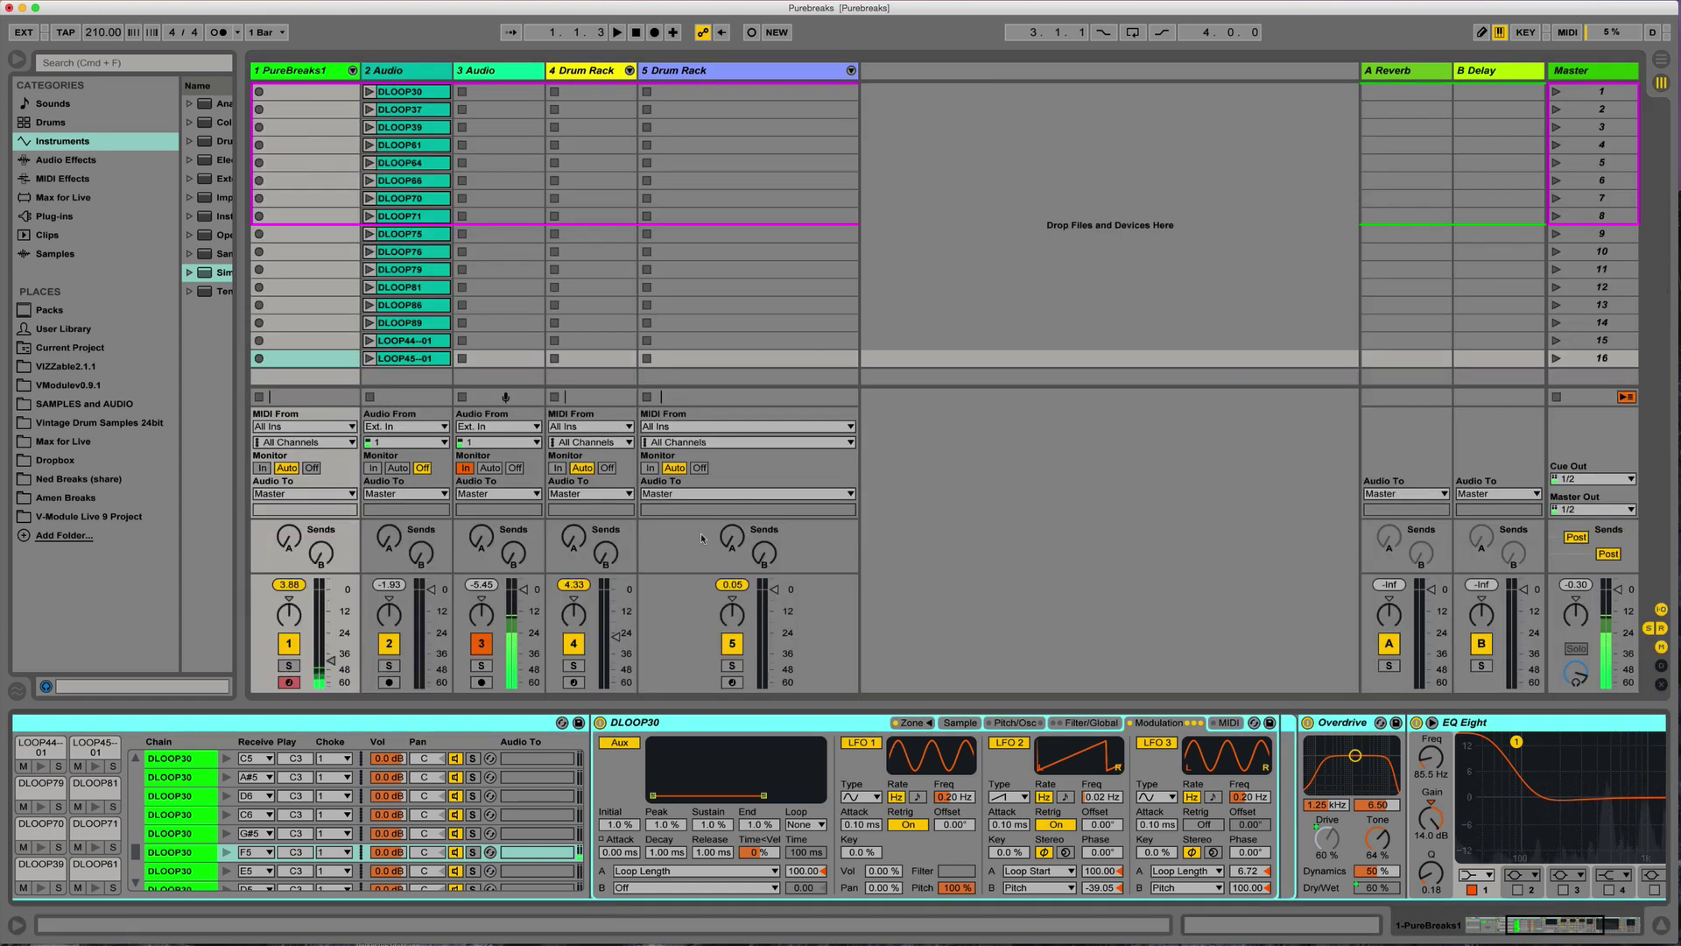
Step: Select the 4 Drum Rack track, raise PureBreaks1's volume to 0.0 dB, and lower it to about -36 dB
left_click(406, 69)
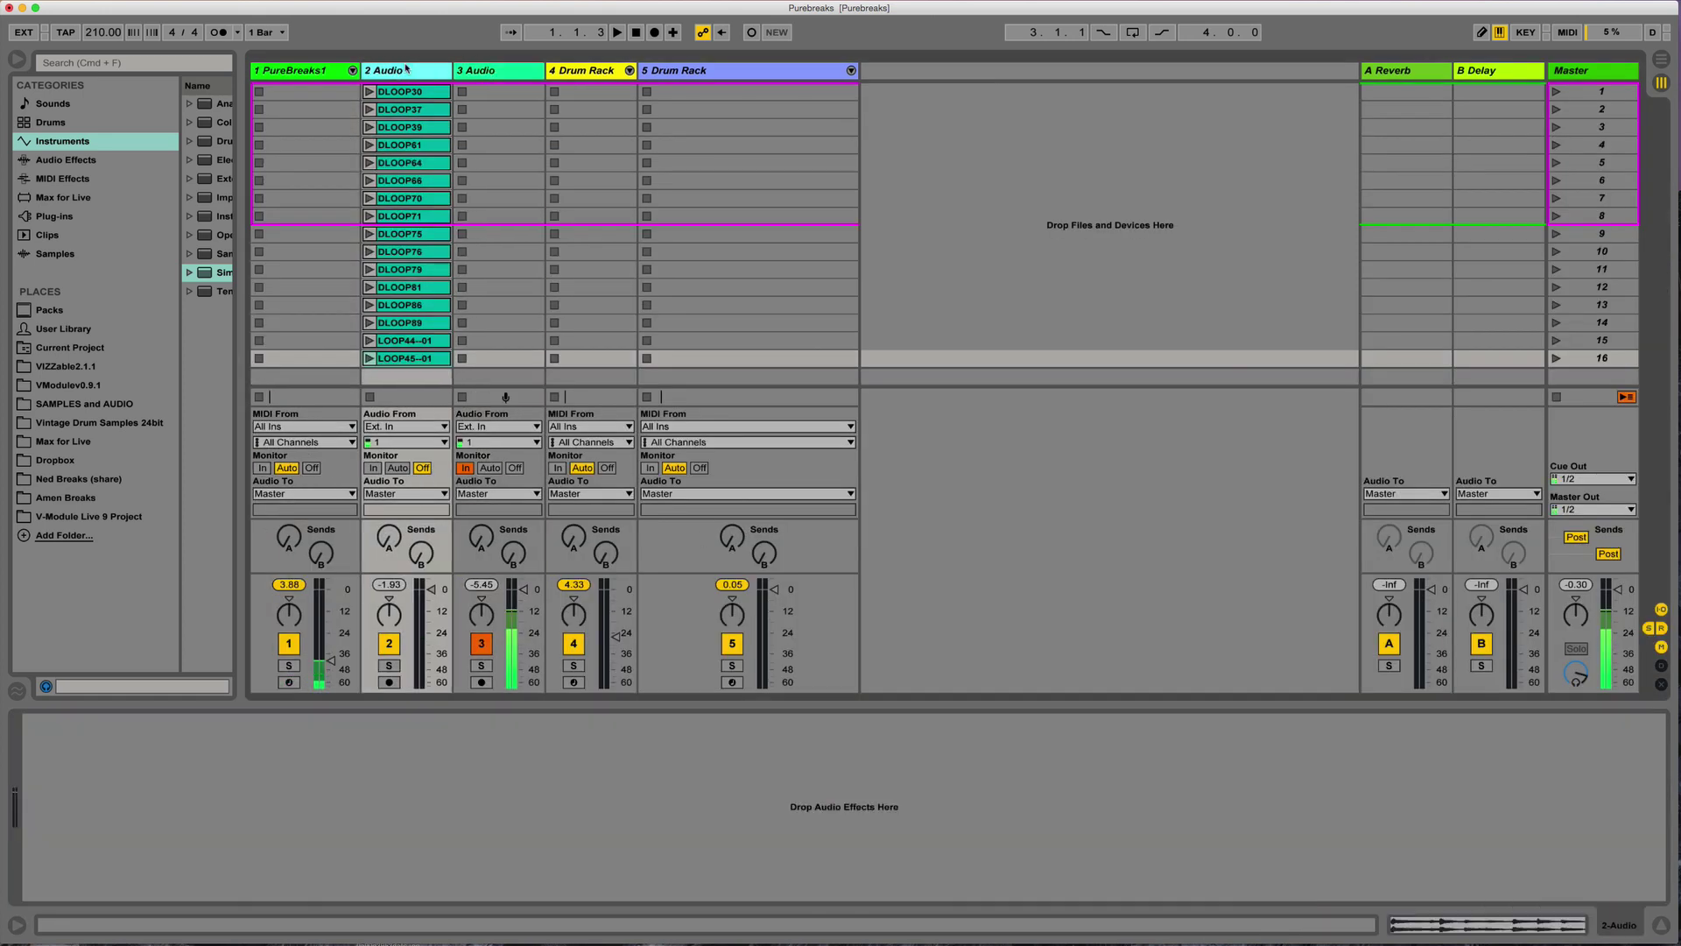
left_click(591, 73)
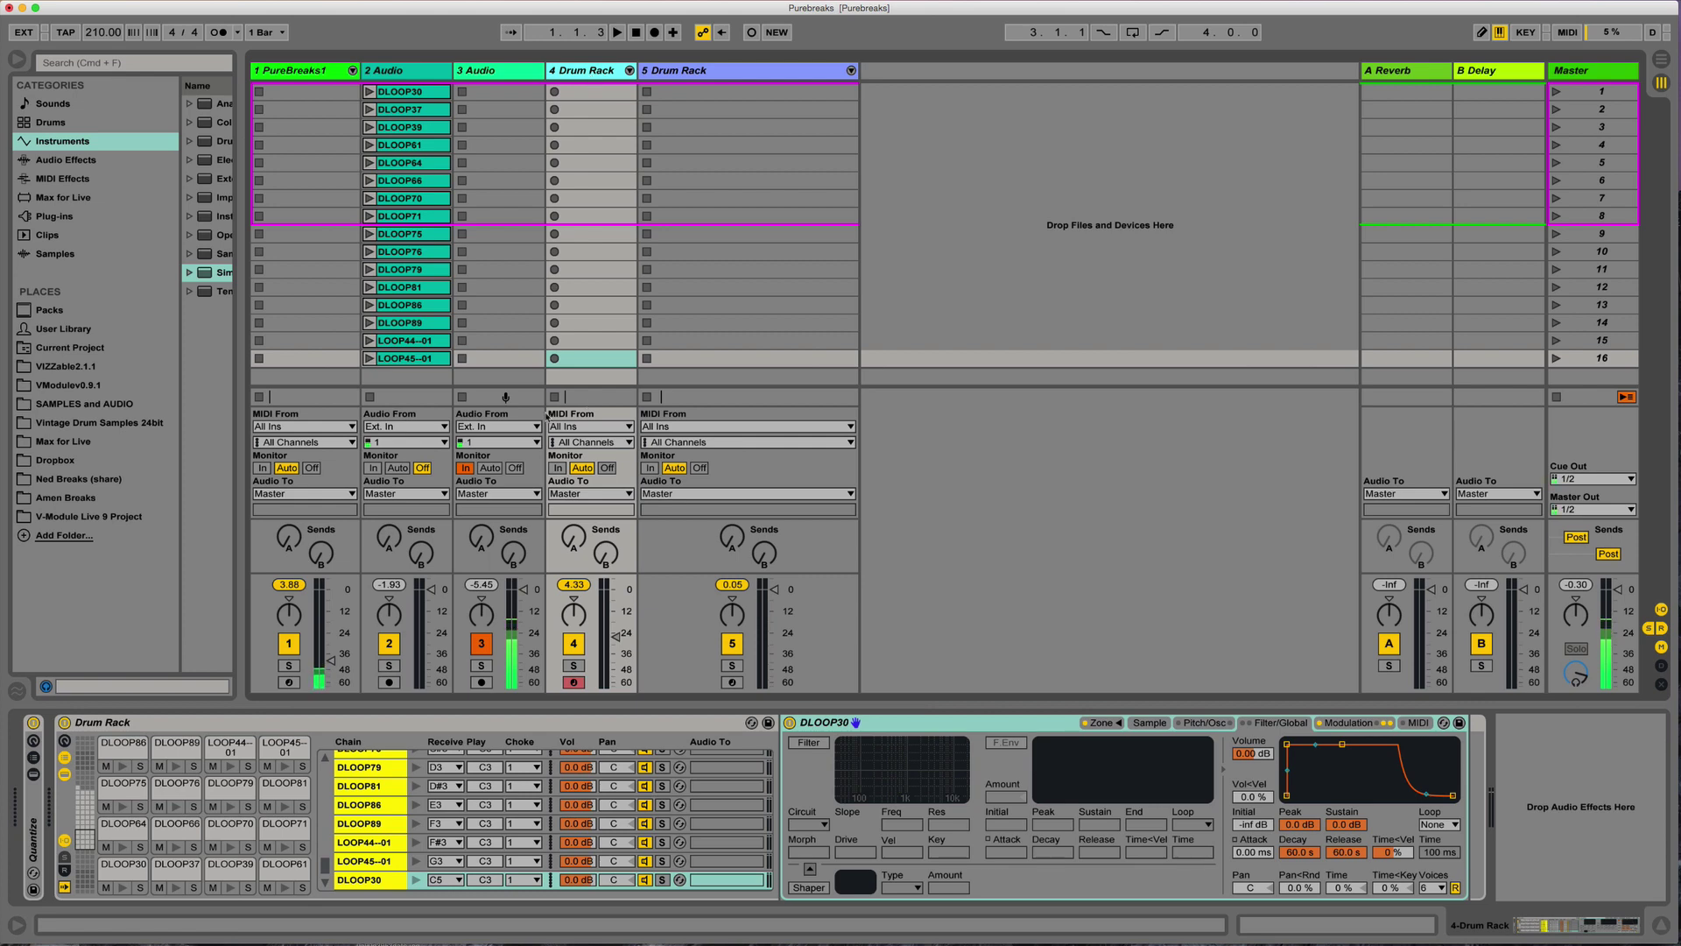
left_click_drag(331, 661, 331, 589)
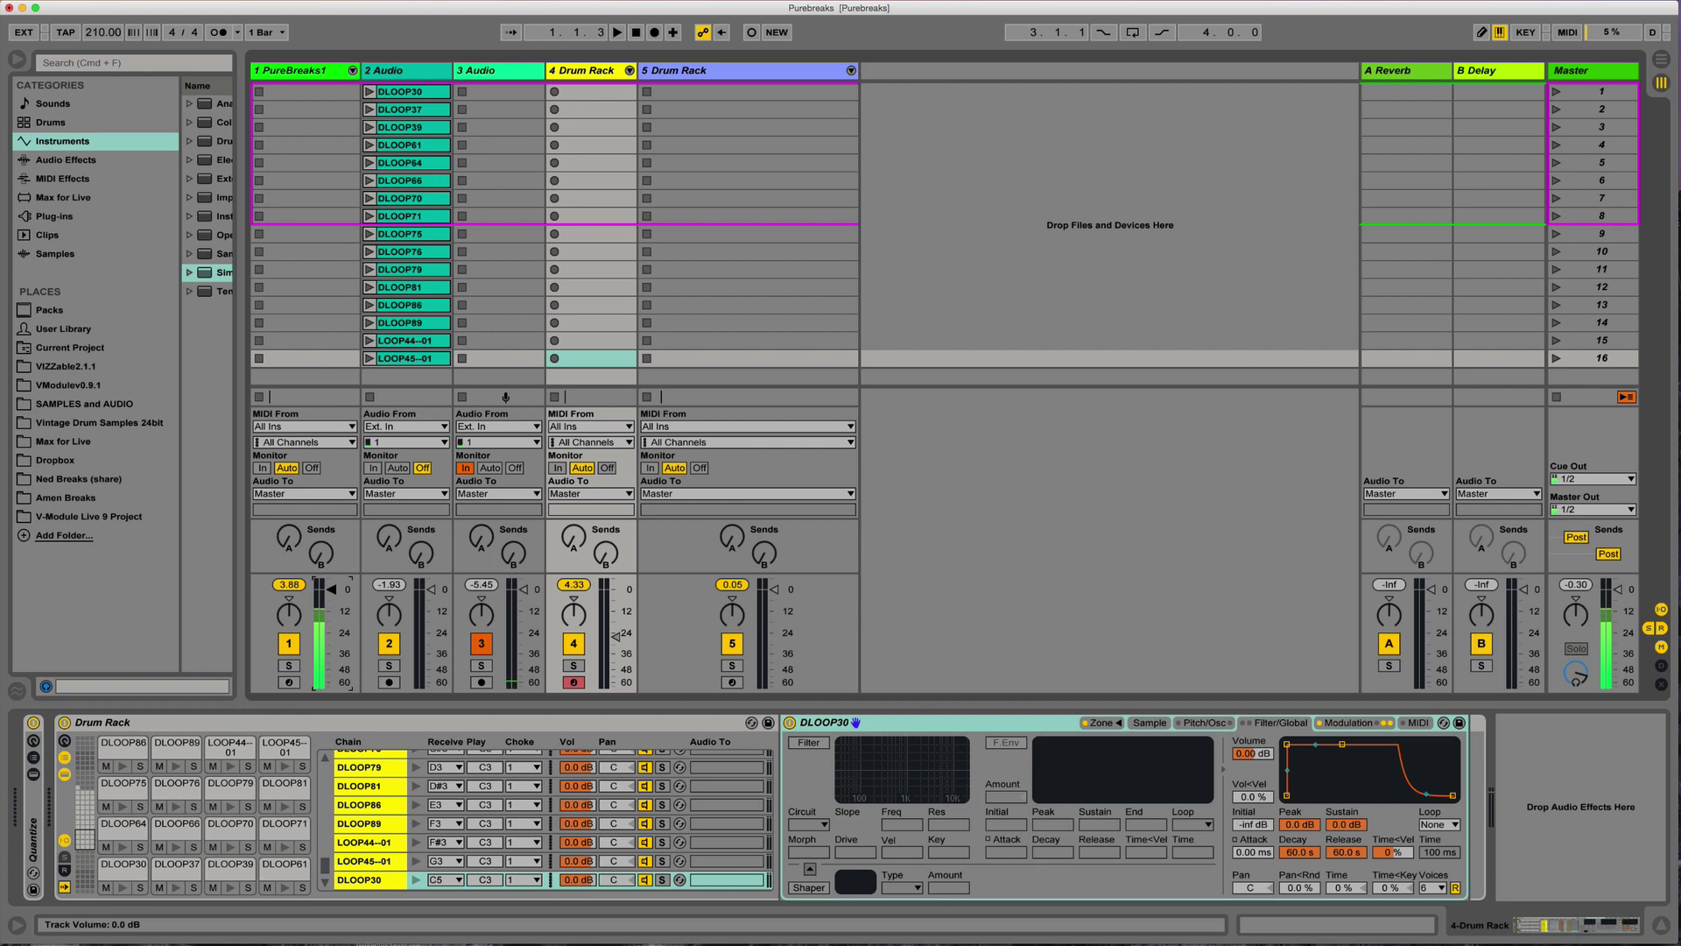
left_click_drag(331, 590, 331, 642)
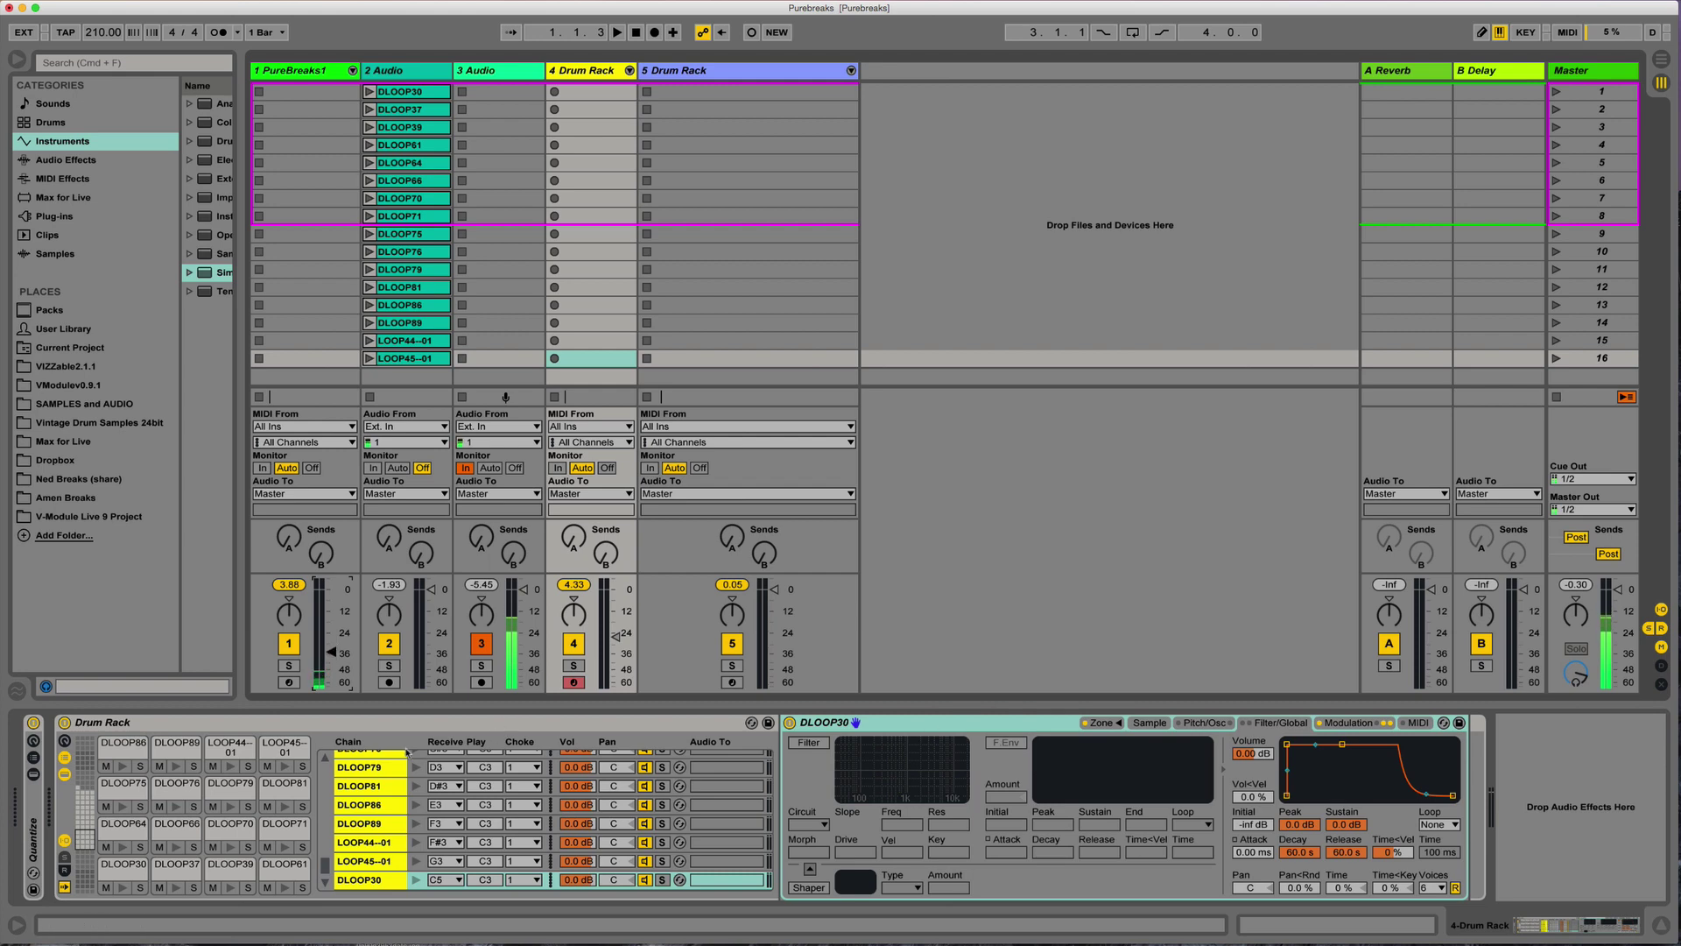
Step: Collapse the PureBreaks1 rack to its macro controls by hiding its devices and chain list, and narrow its track column
left_click(305, 70)
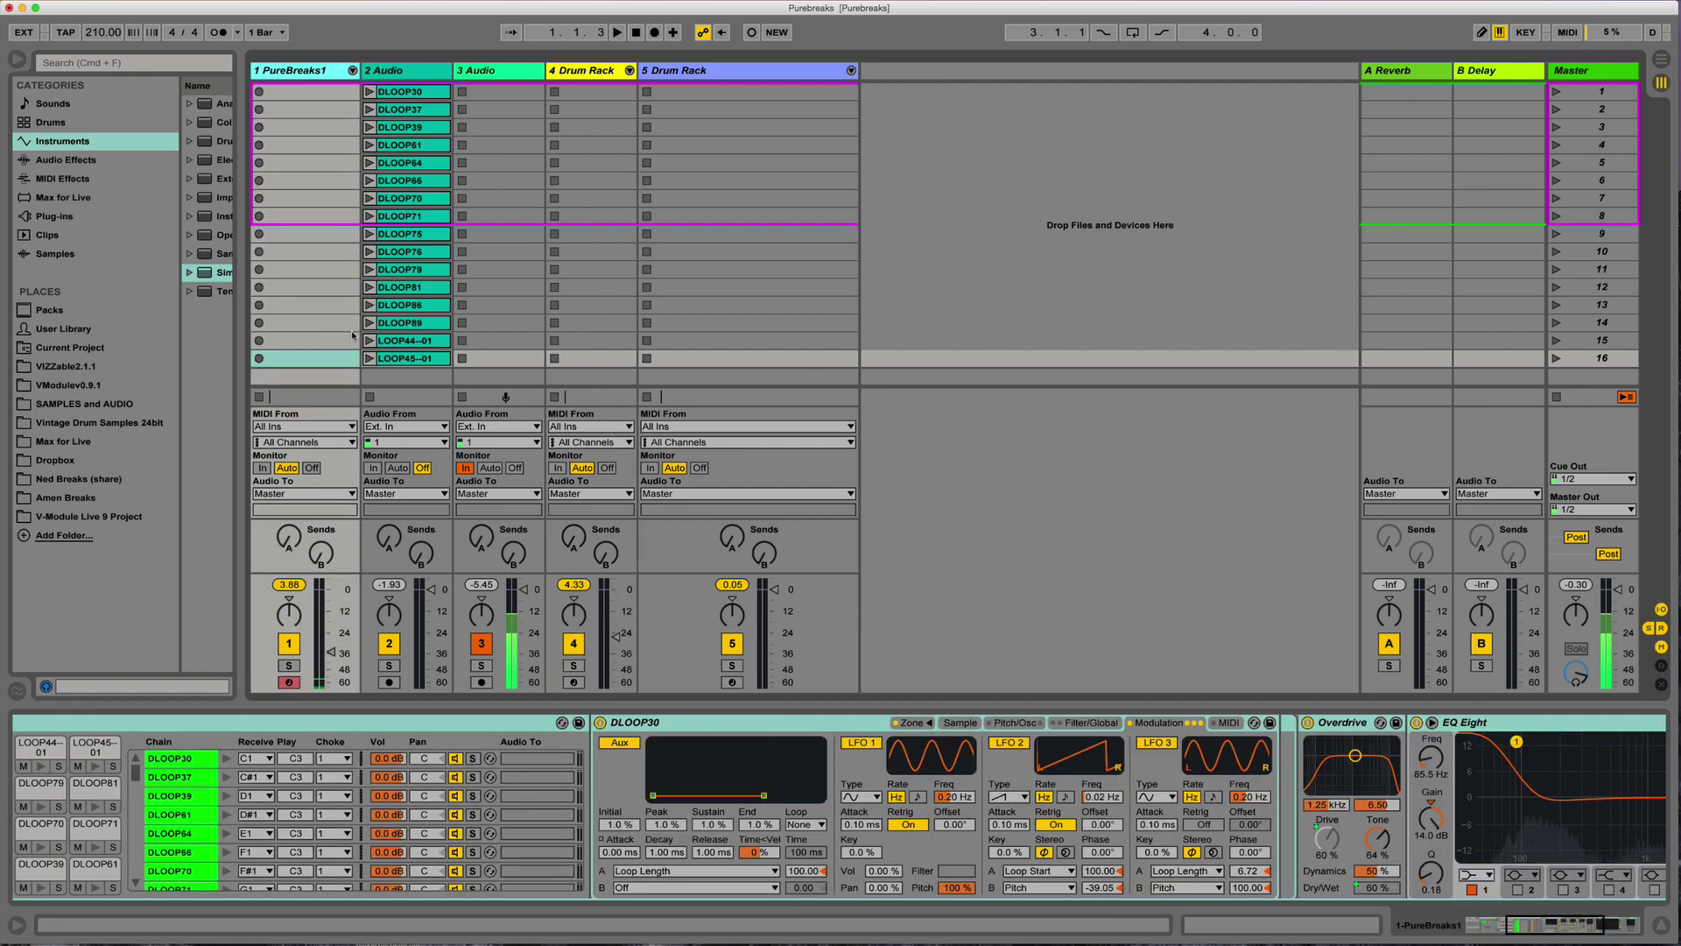
left_click_drag(1530, 930, 1486, 930)
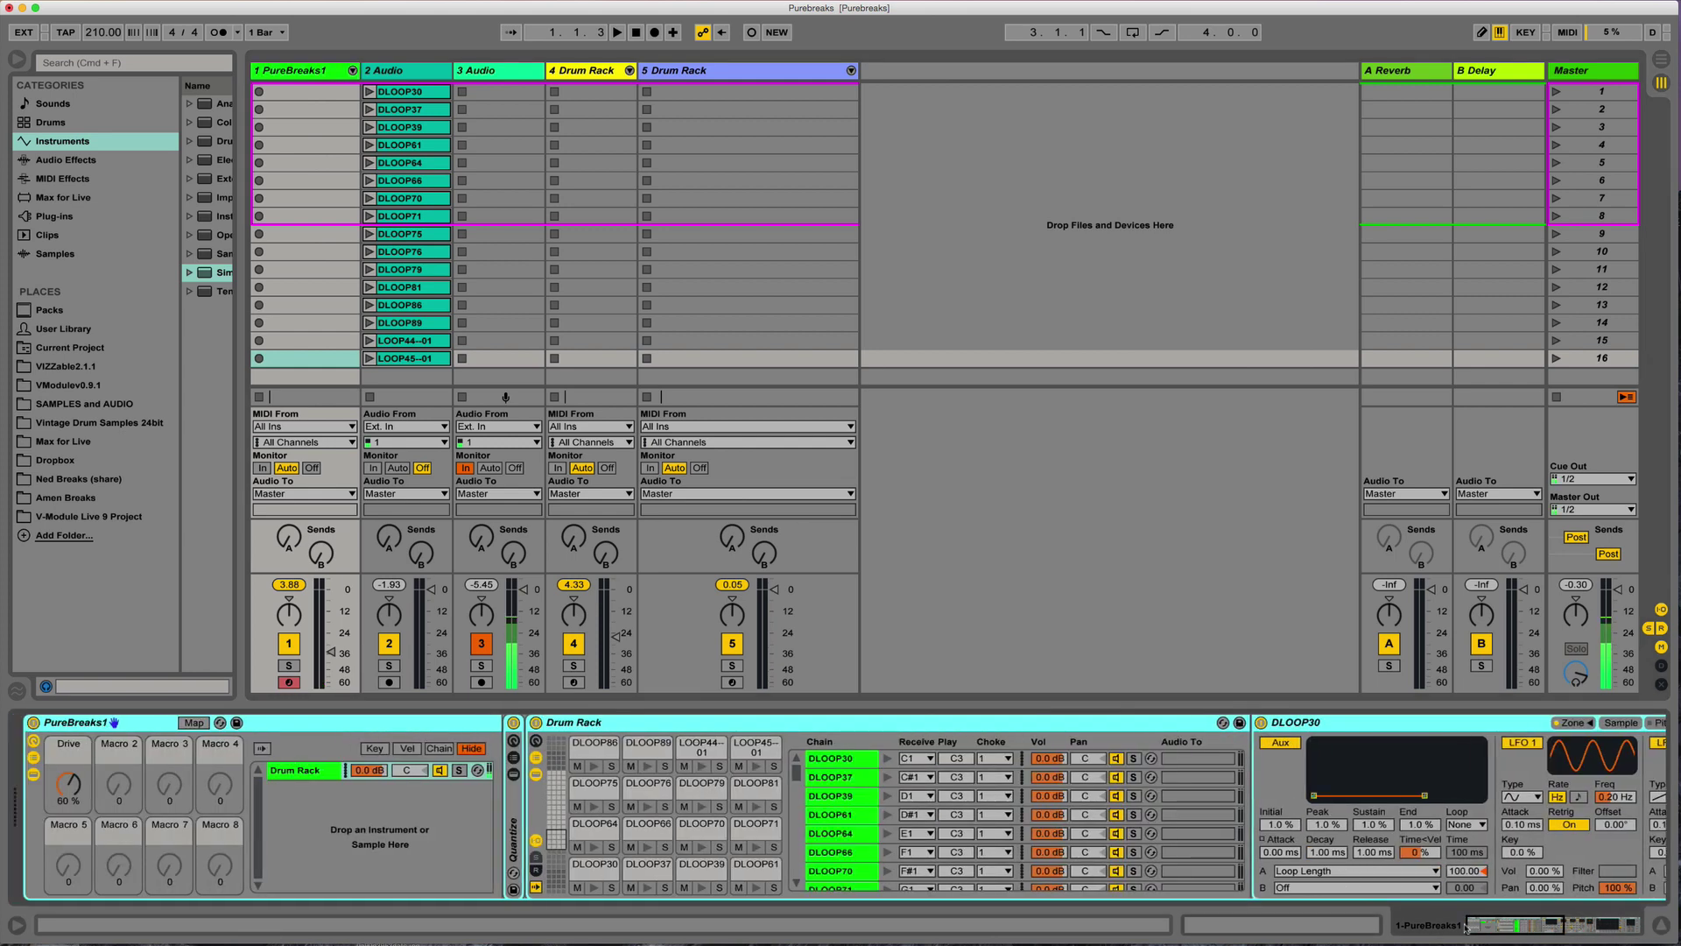
left_click(33, 772)
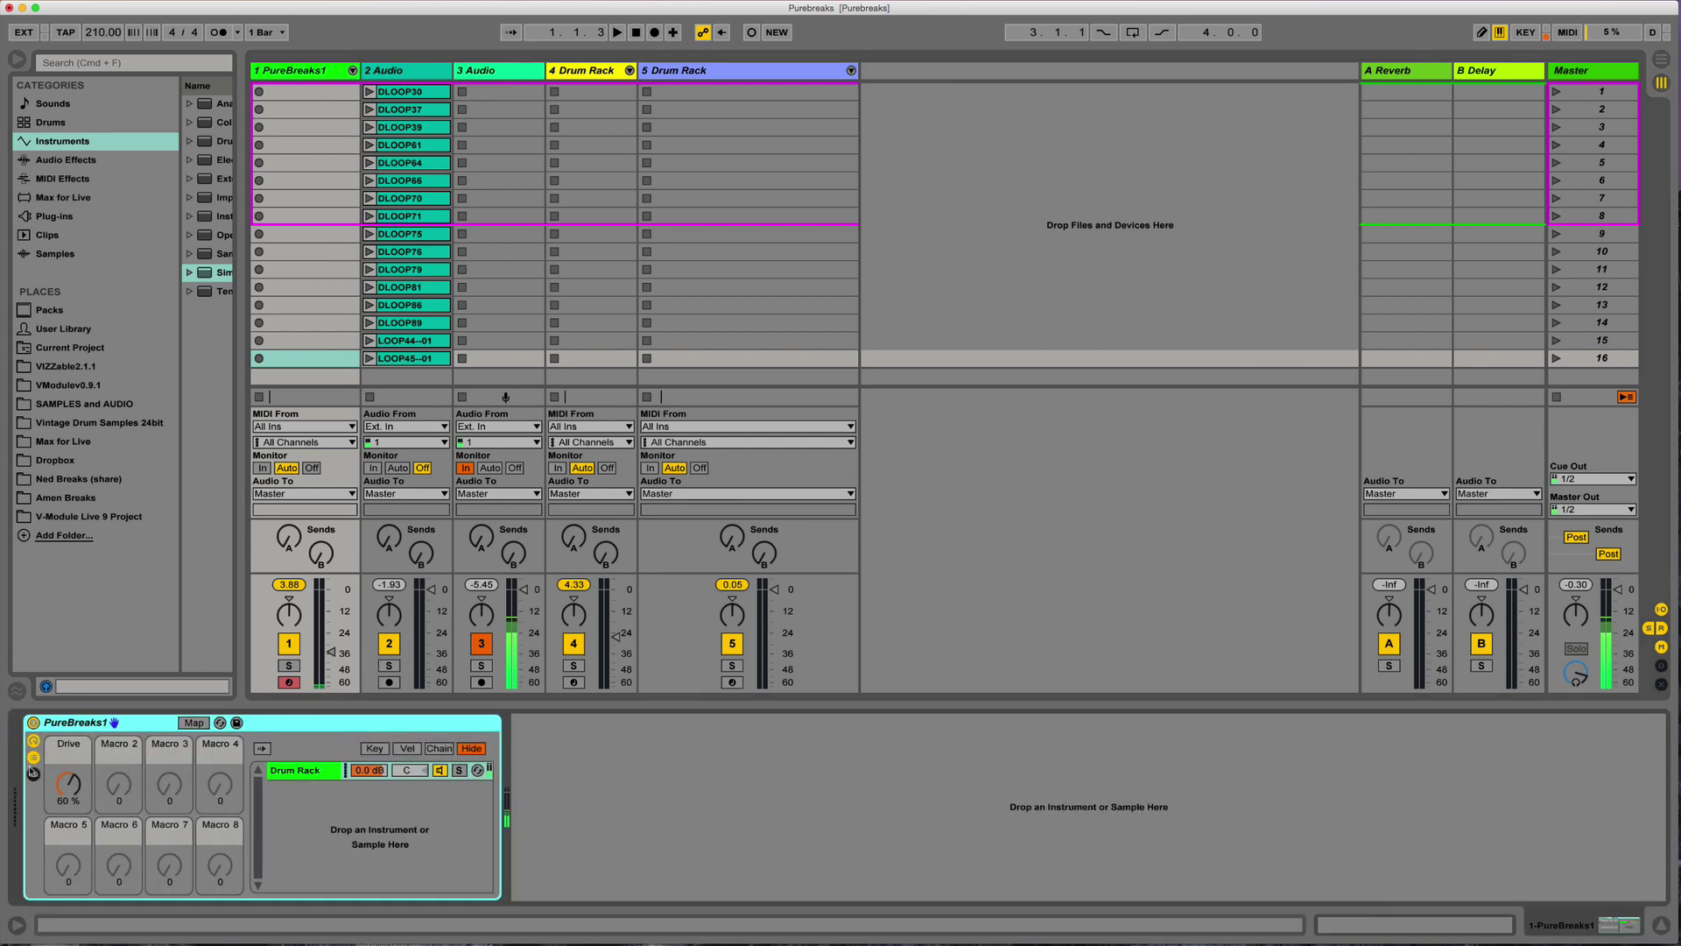
left_click(32, 757)
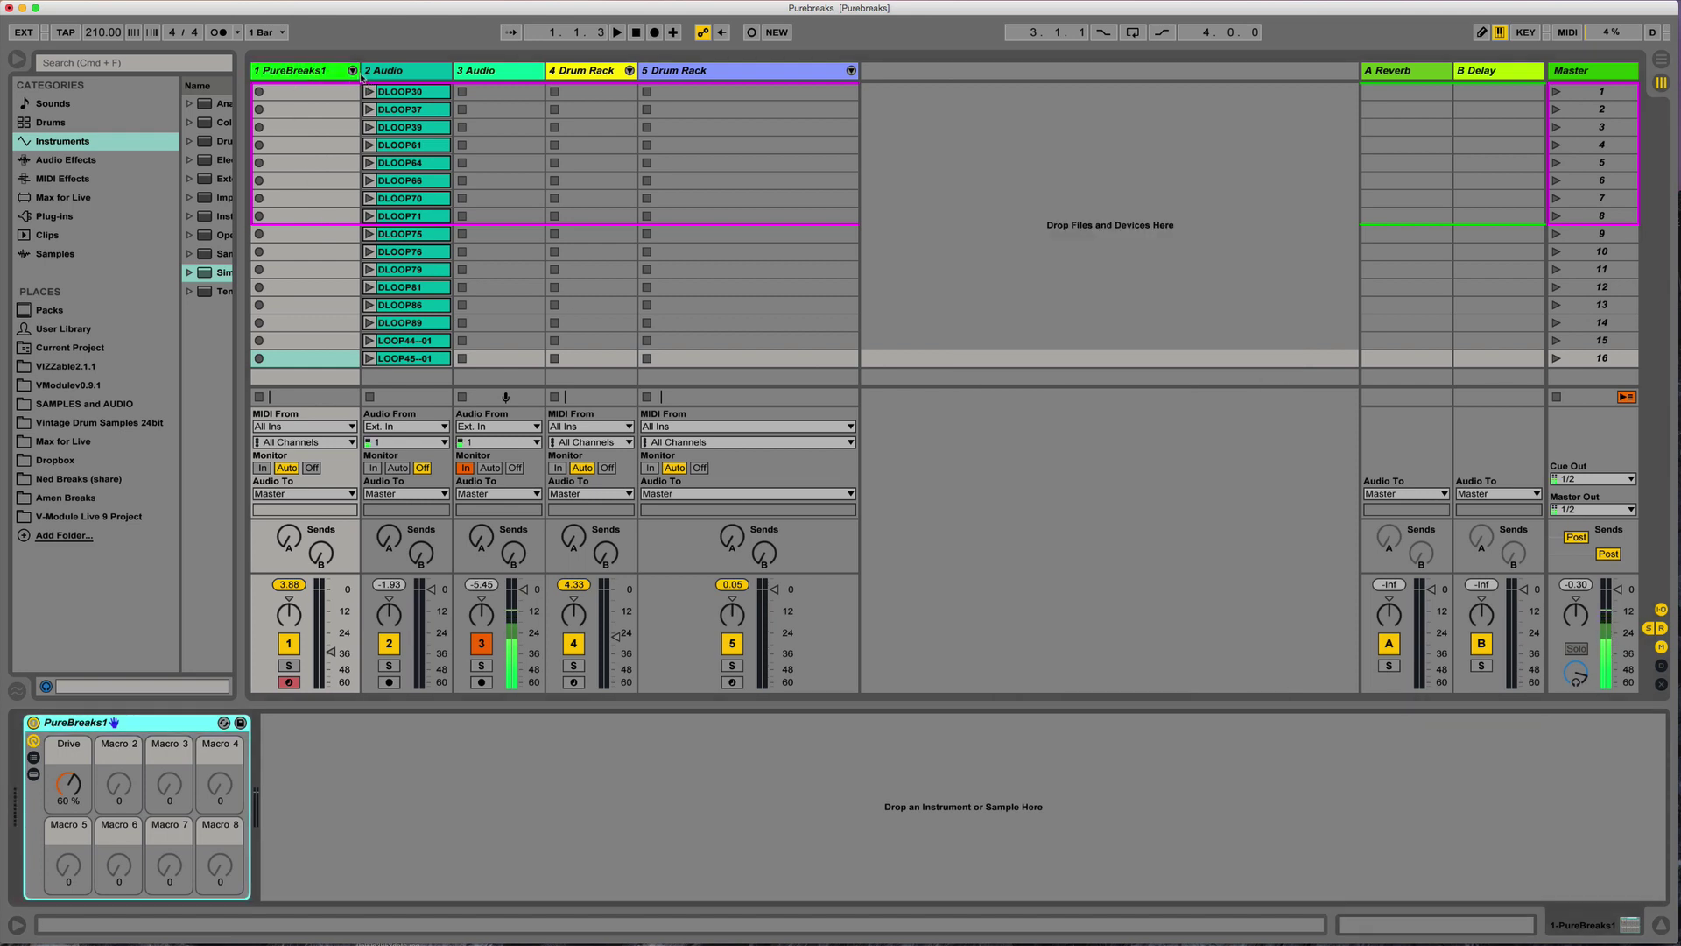
left_click_drag(361, 77, 350, 78)
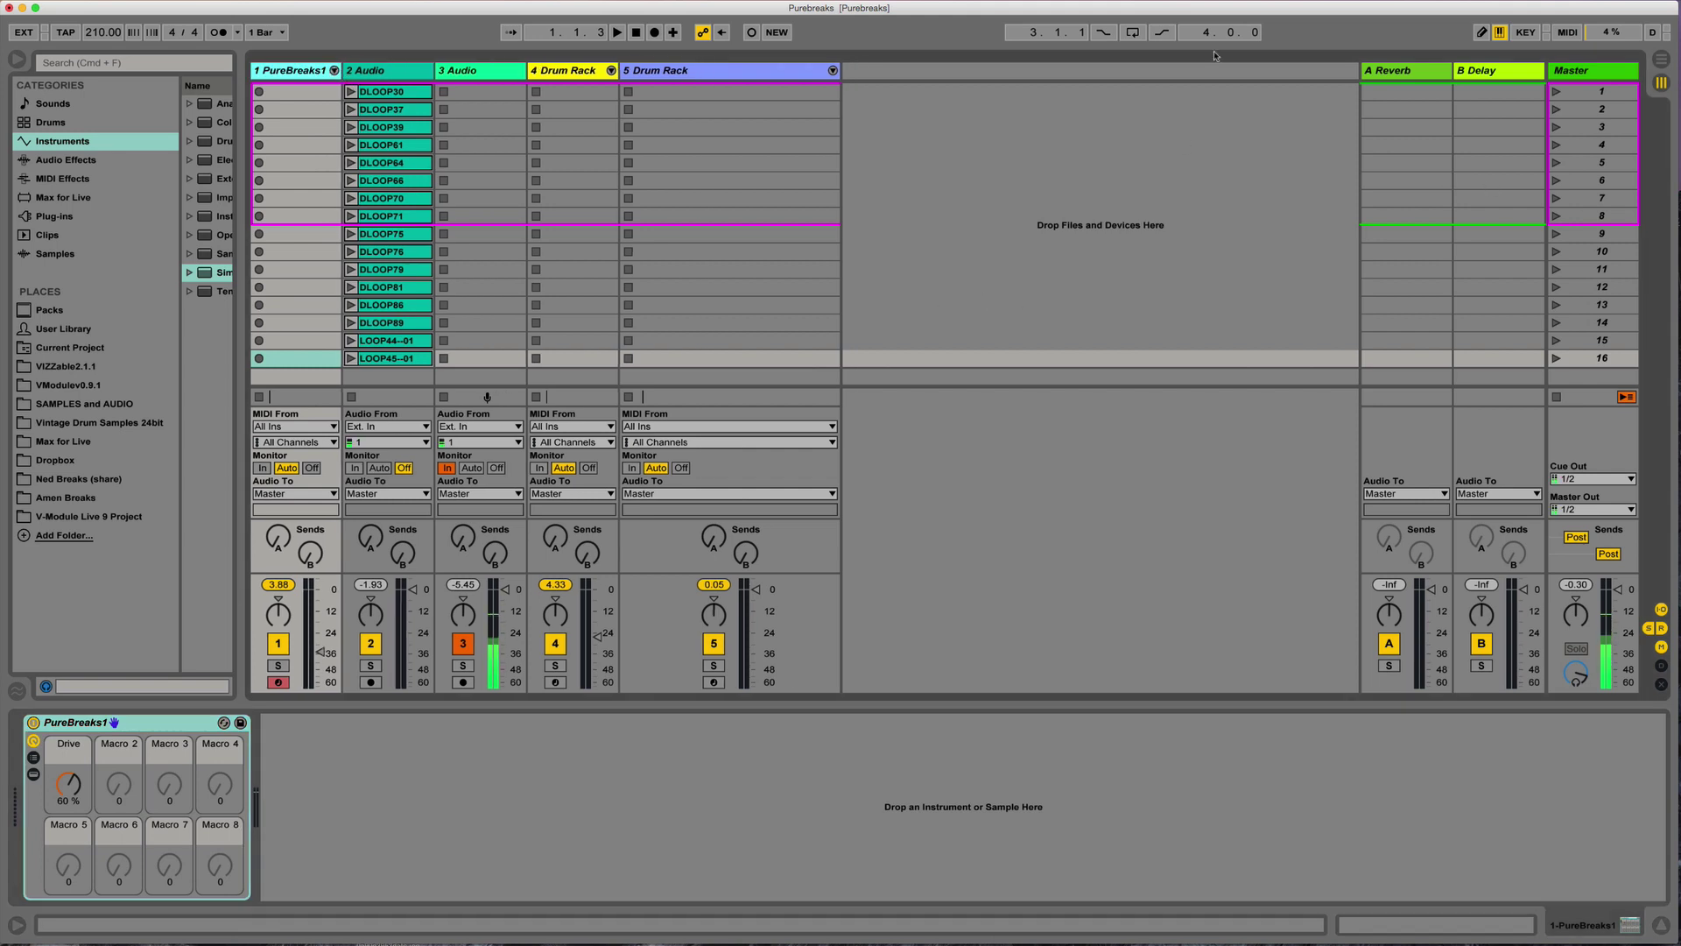
left_click(1416, 3)
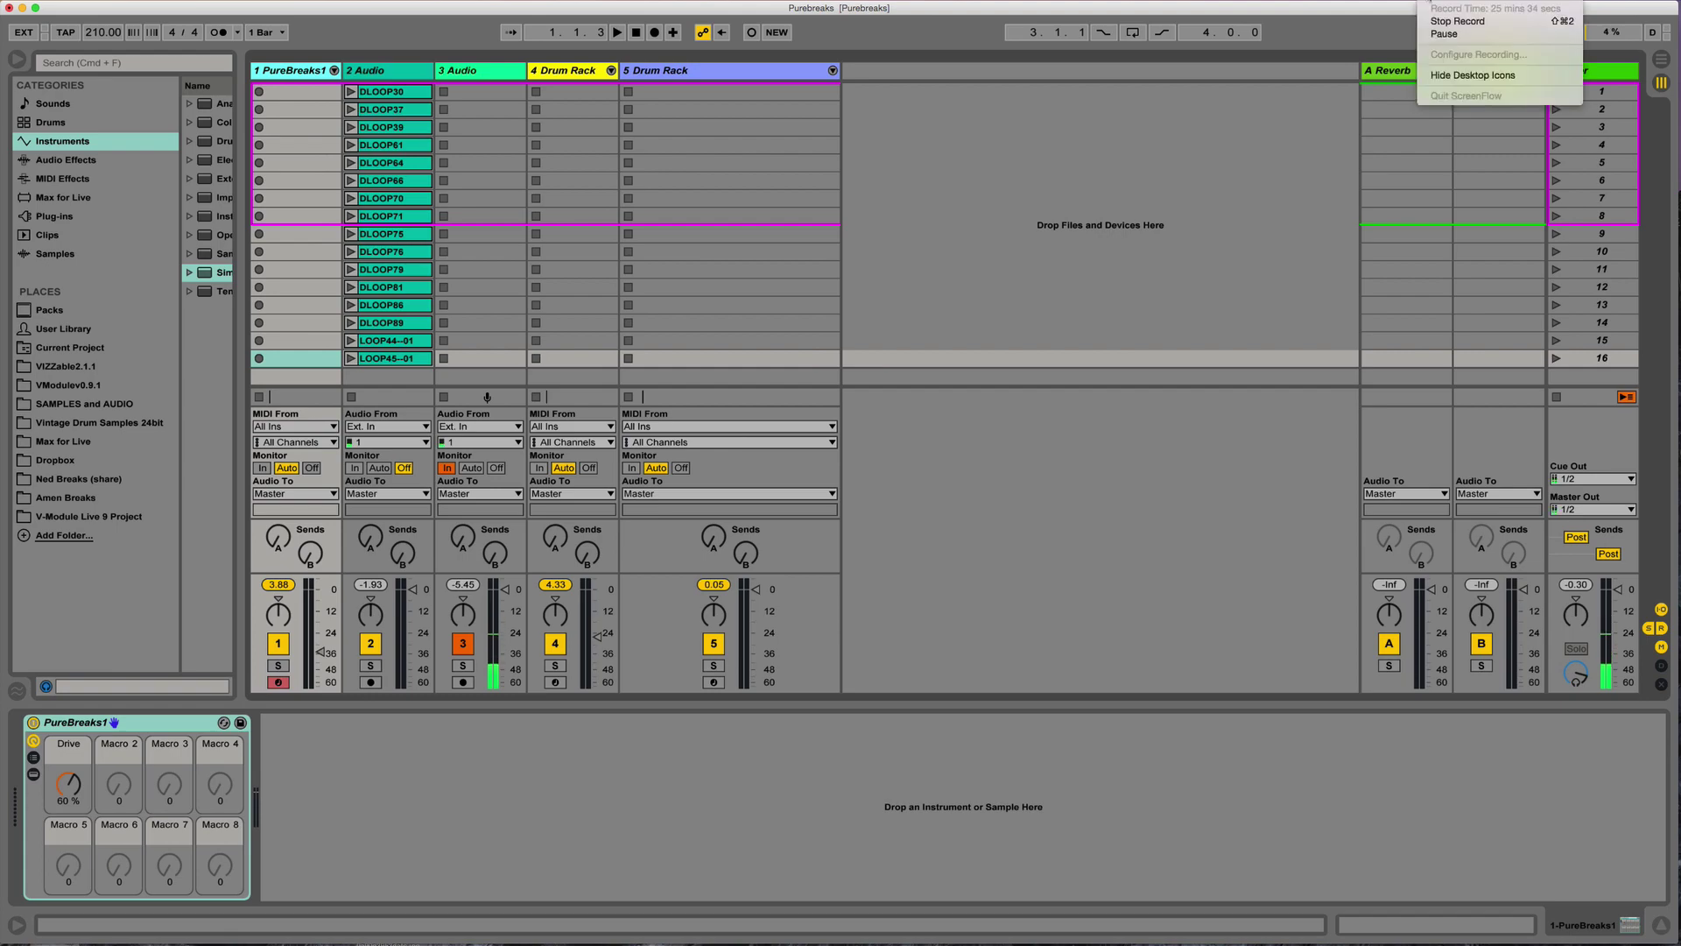